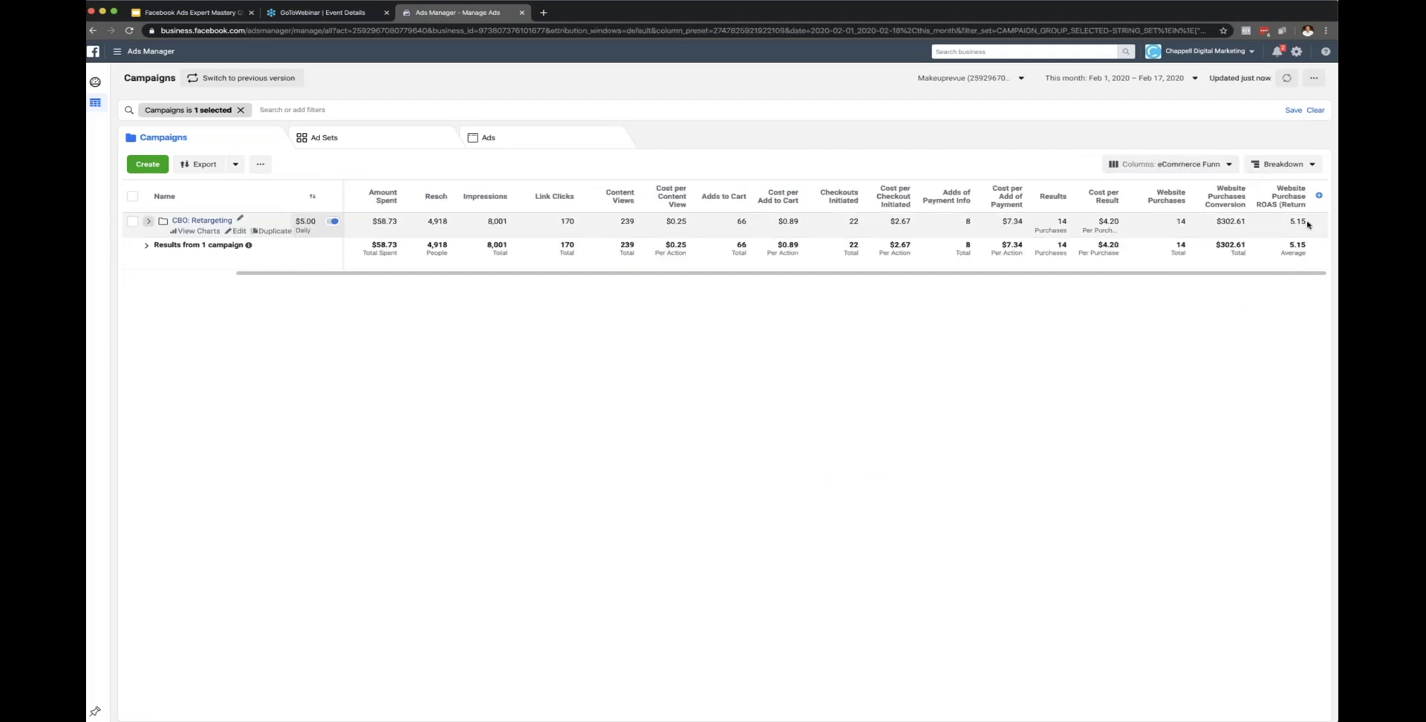
# - Note the 5.15 ROAS of the CBO: Retargeting campaign and list its ad sets
pyautogui.moveTo(1298, 220); pyautogui.dragTo(1271, 231)
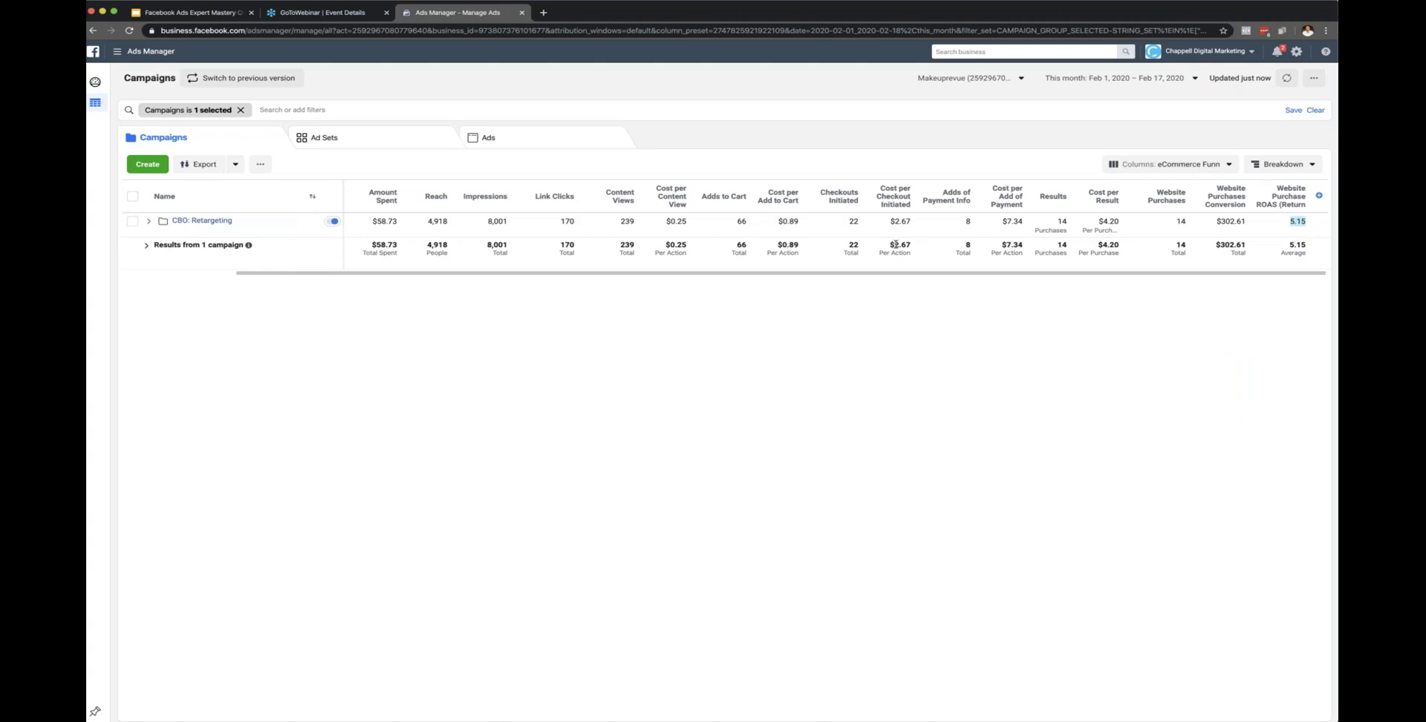
pyautogui.click(453, 221)
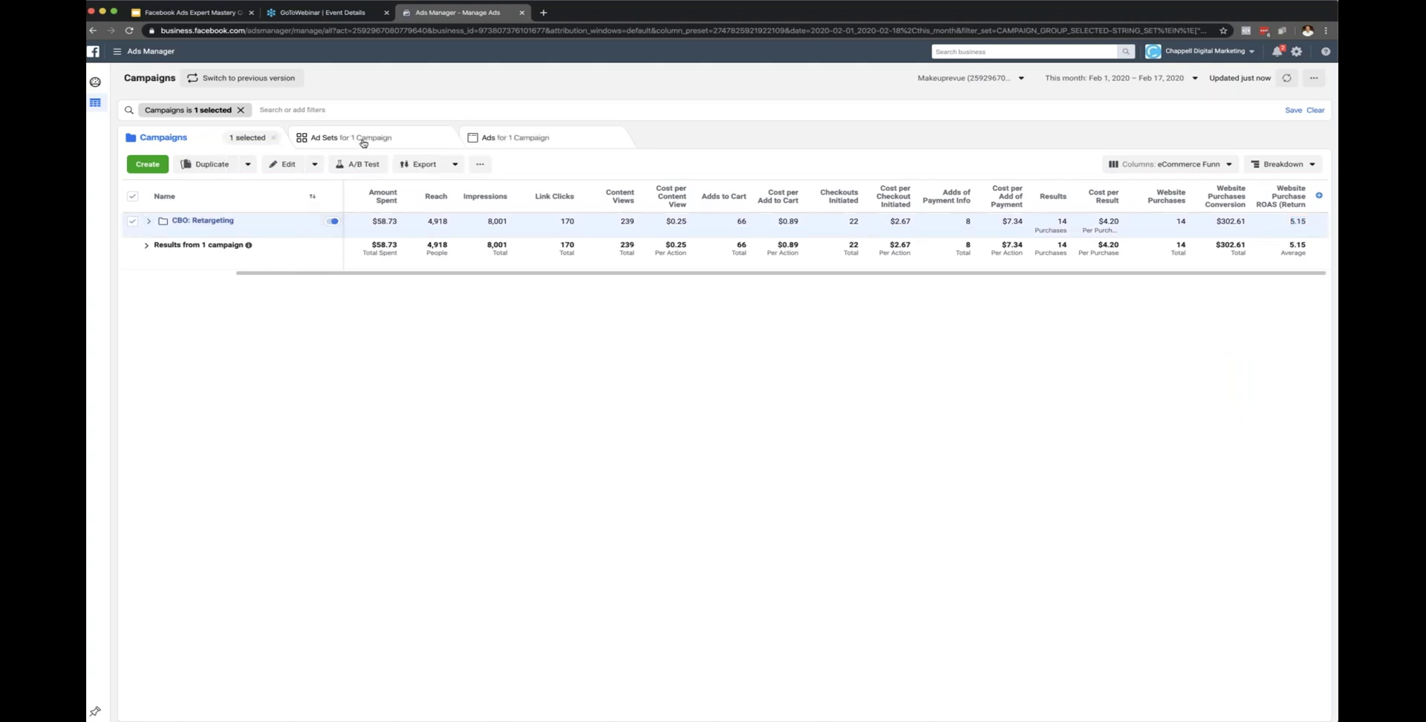
pyautogui.click(364, 142)
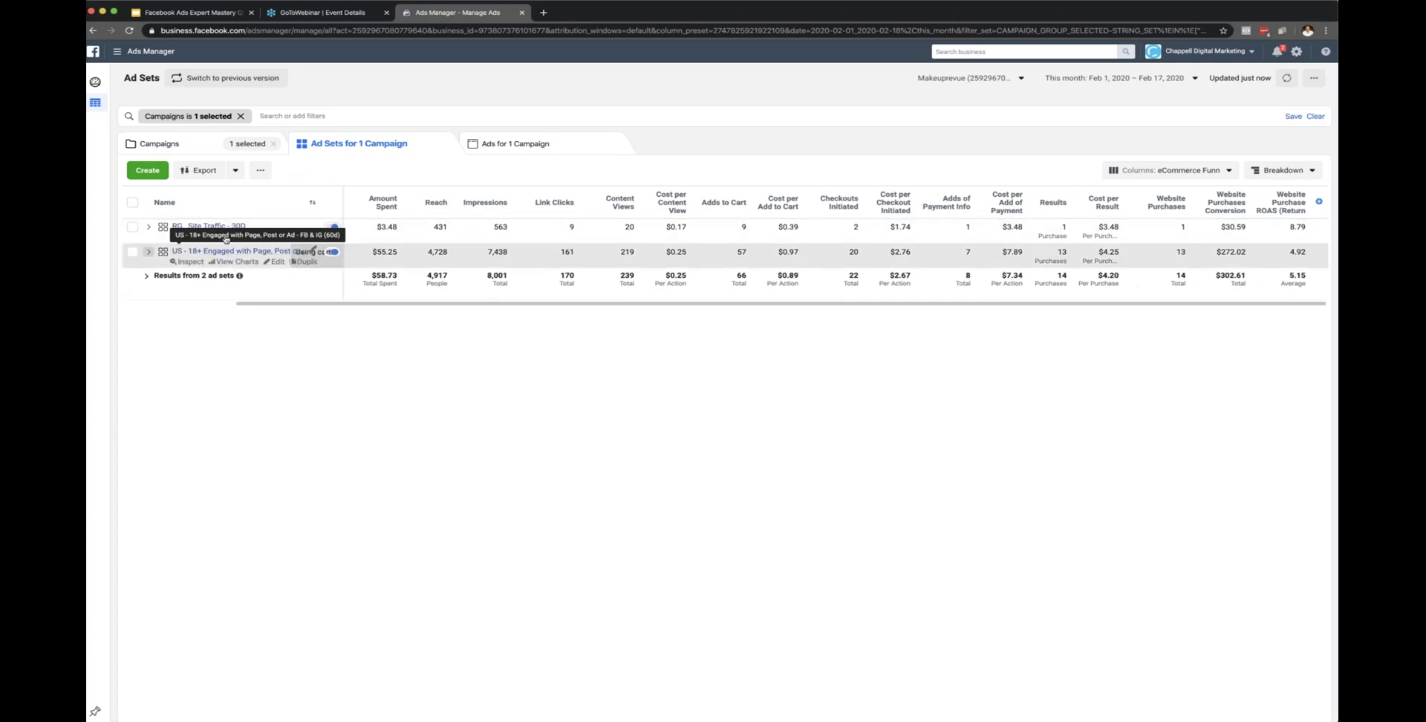
# - Review the RG_ Site Traffic - 30D and engaged-audience ad set audiences, then start a new campaign
pyautogui.click(272, 237)
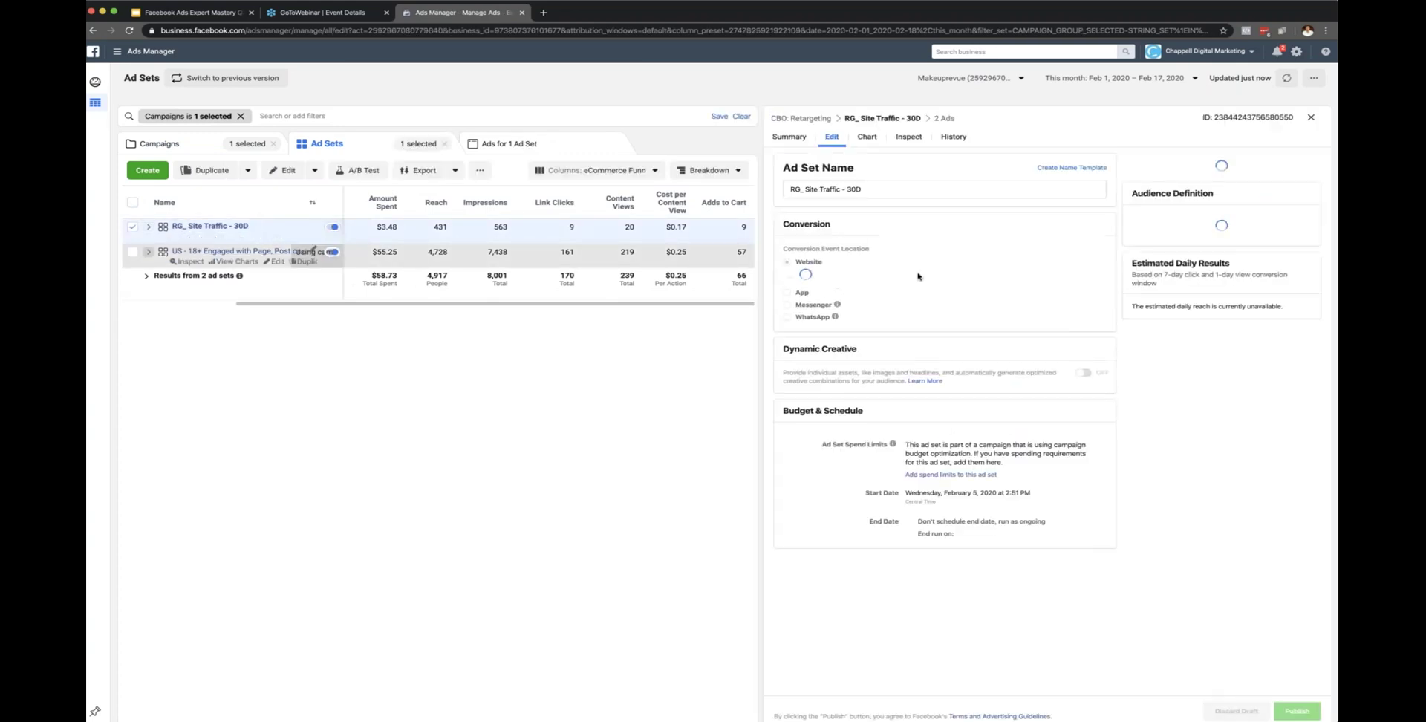
pyautogui.scroll(-3, 916, 280)
pyautogui.scroll(-2, 916, 280)
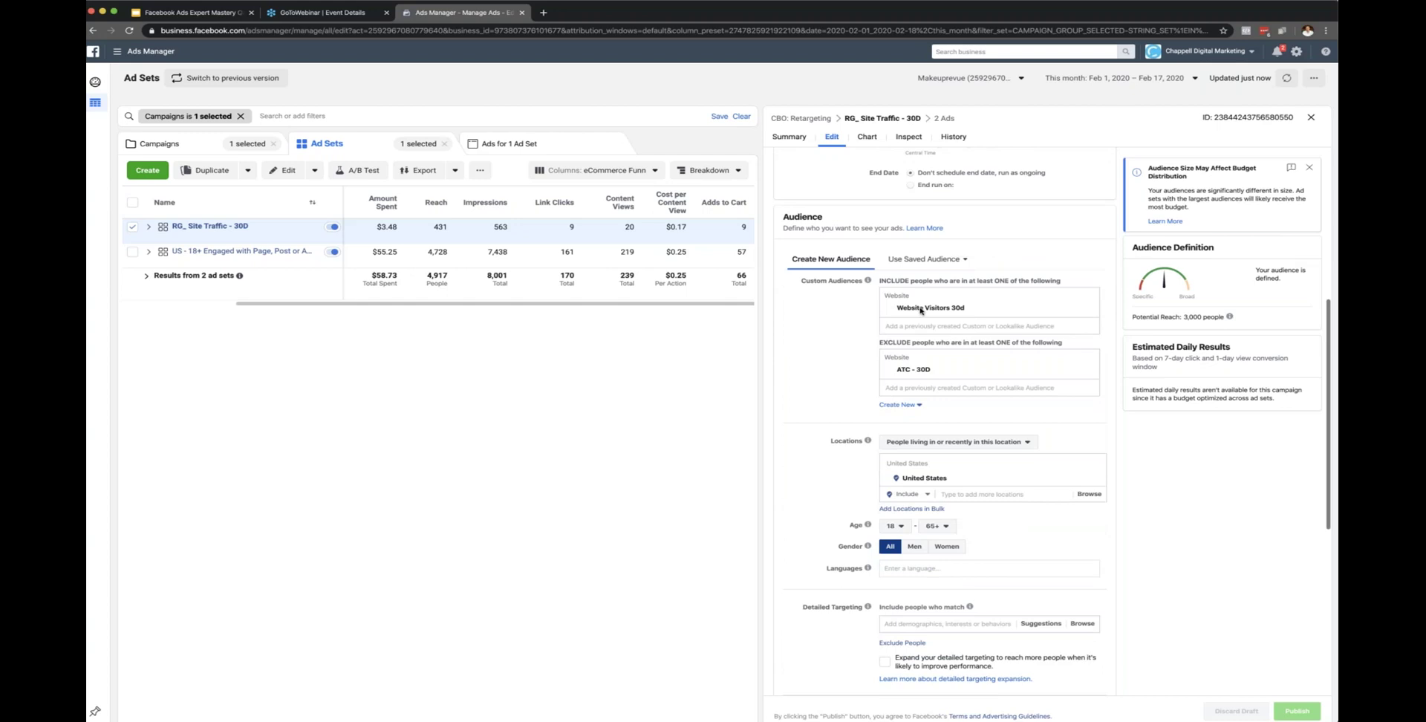
pyautogui.scroll(1, 943, 327)
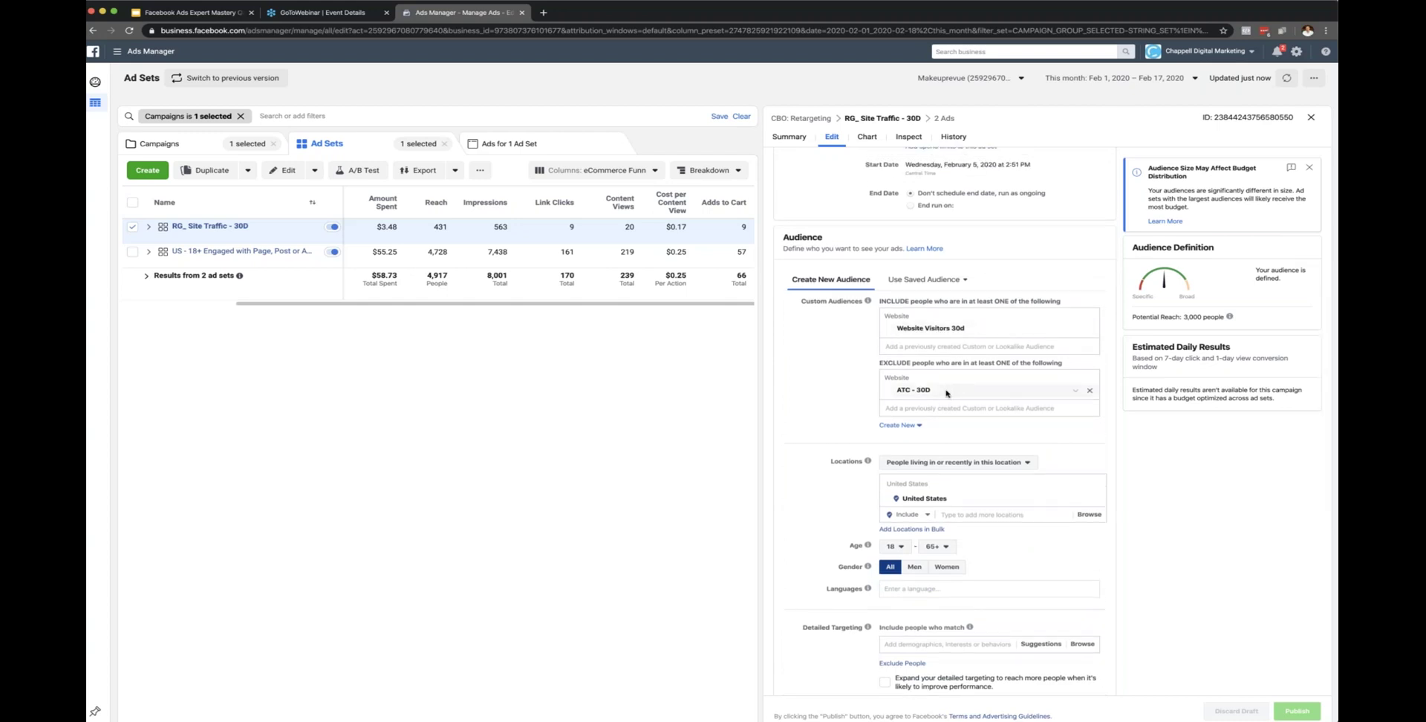
pyautogui.click(481, 253)
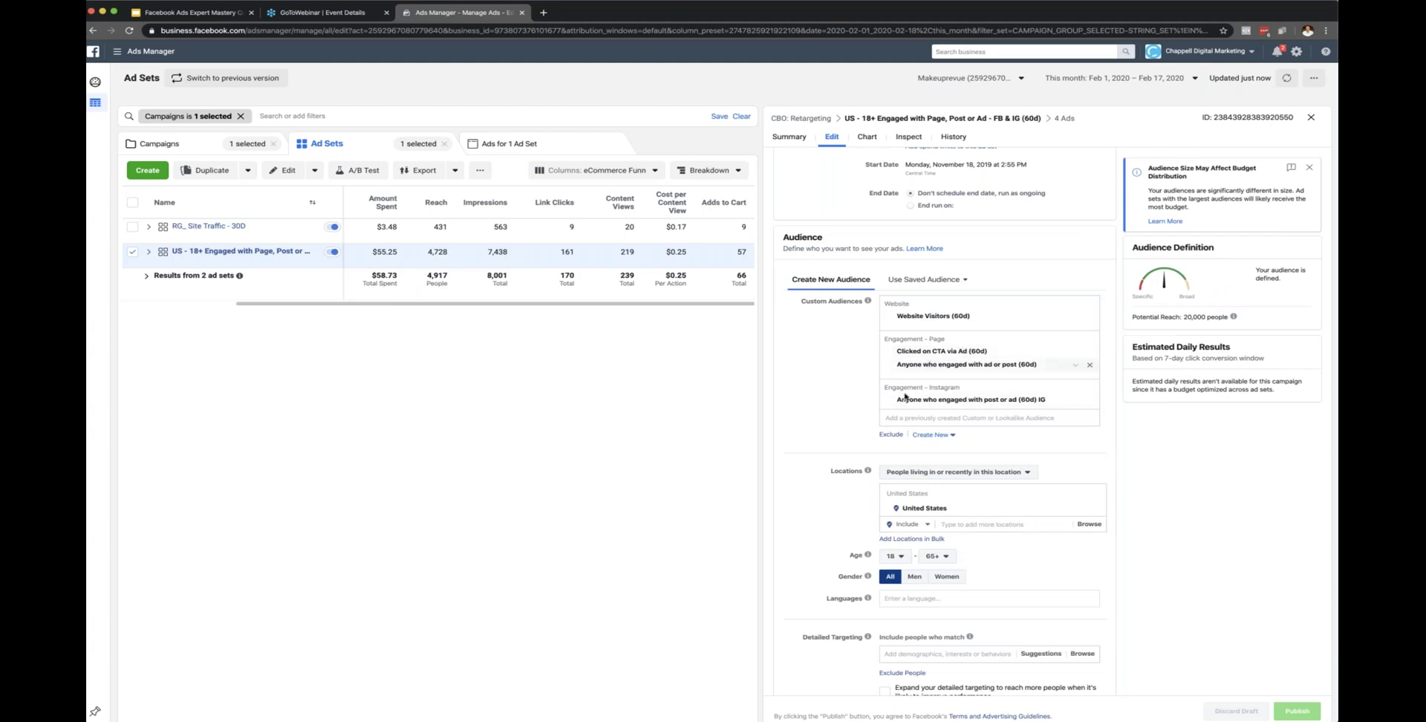
pyautogui.click(416, 230)
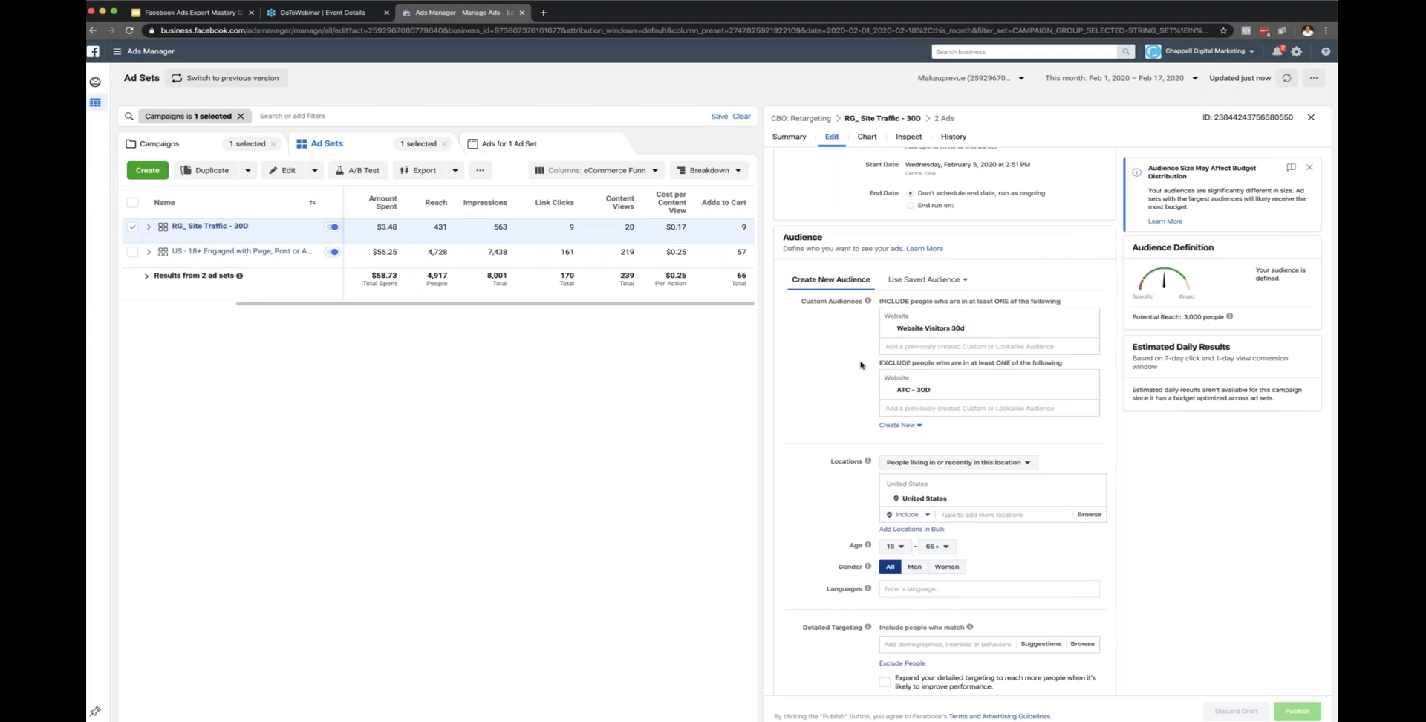
pyautogui.scroll(-3, 842, 386)
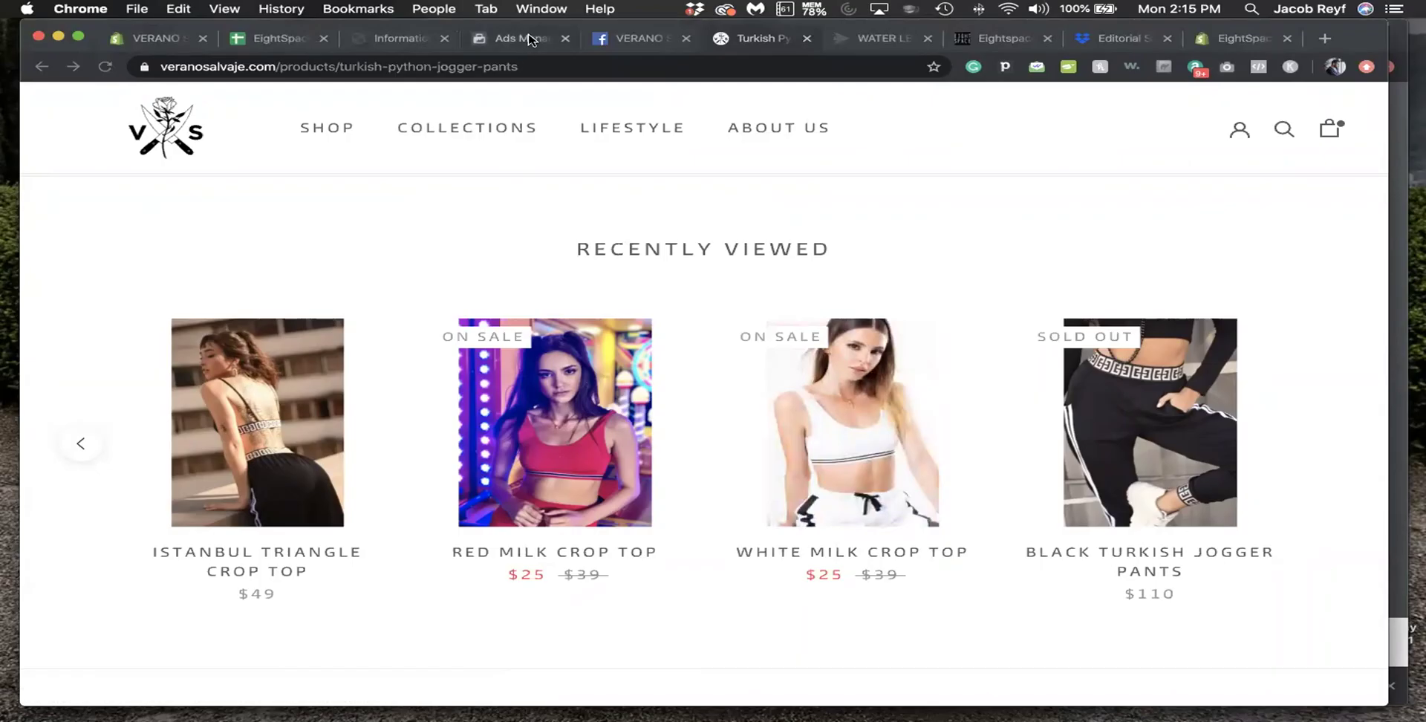
pyautogui.click(529, 39)
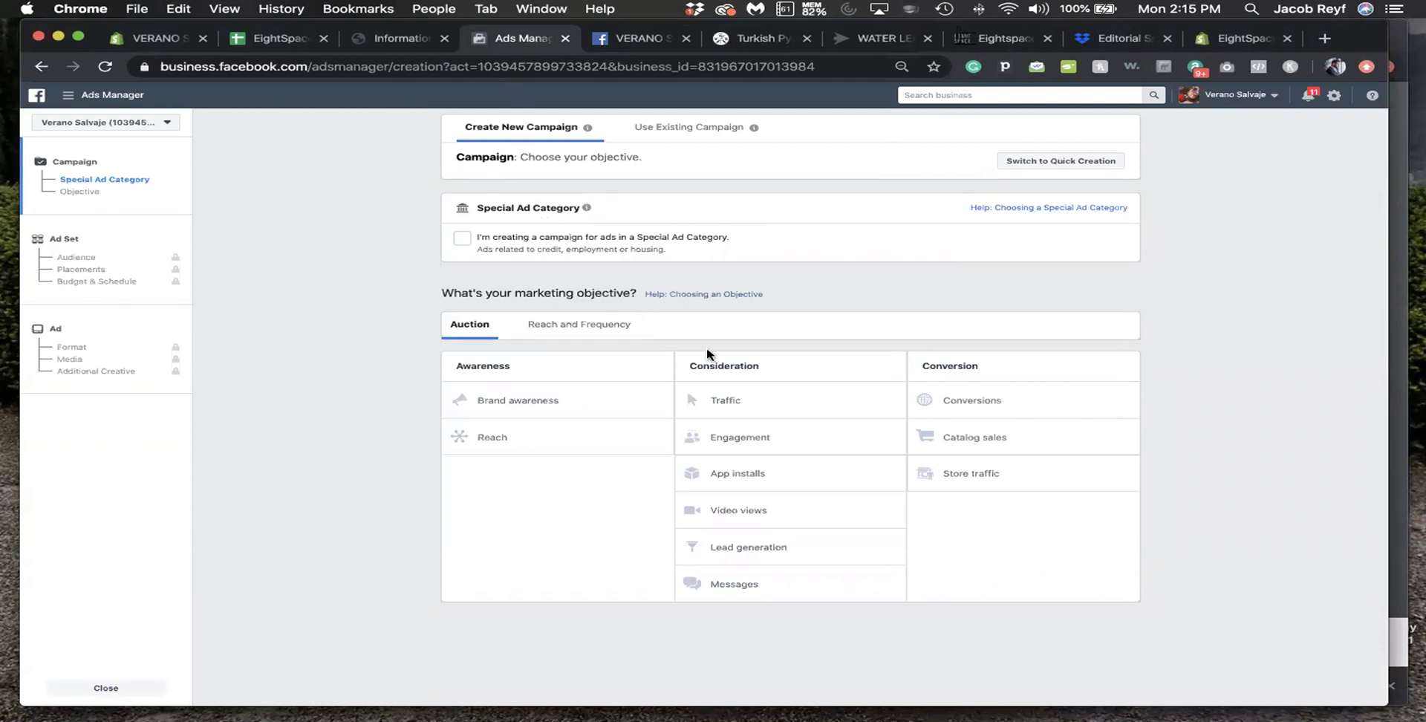
# - Choose the Conversions objective and name the campaign 'CBO: Retargeting'
pyautogui.click(958, 405)
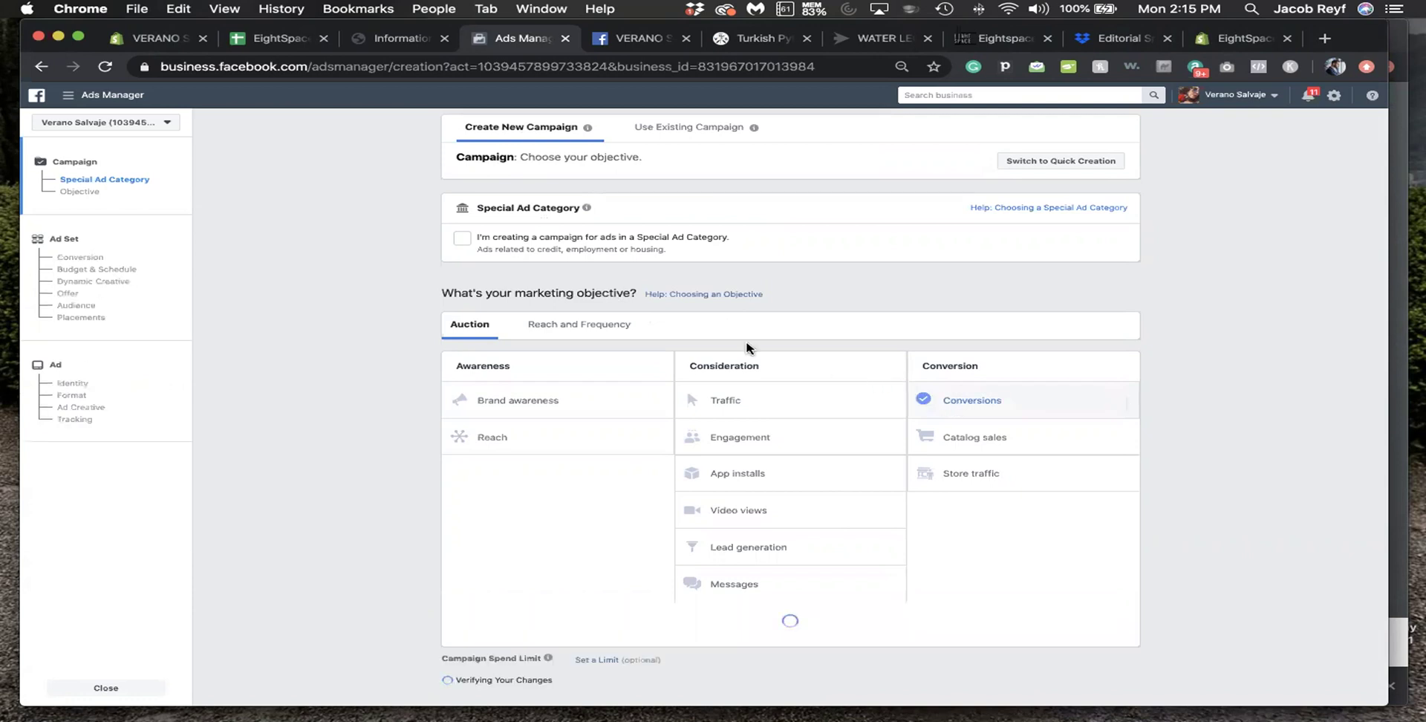
pyautogui.scroll(-4, 541, 492)
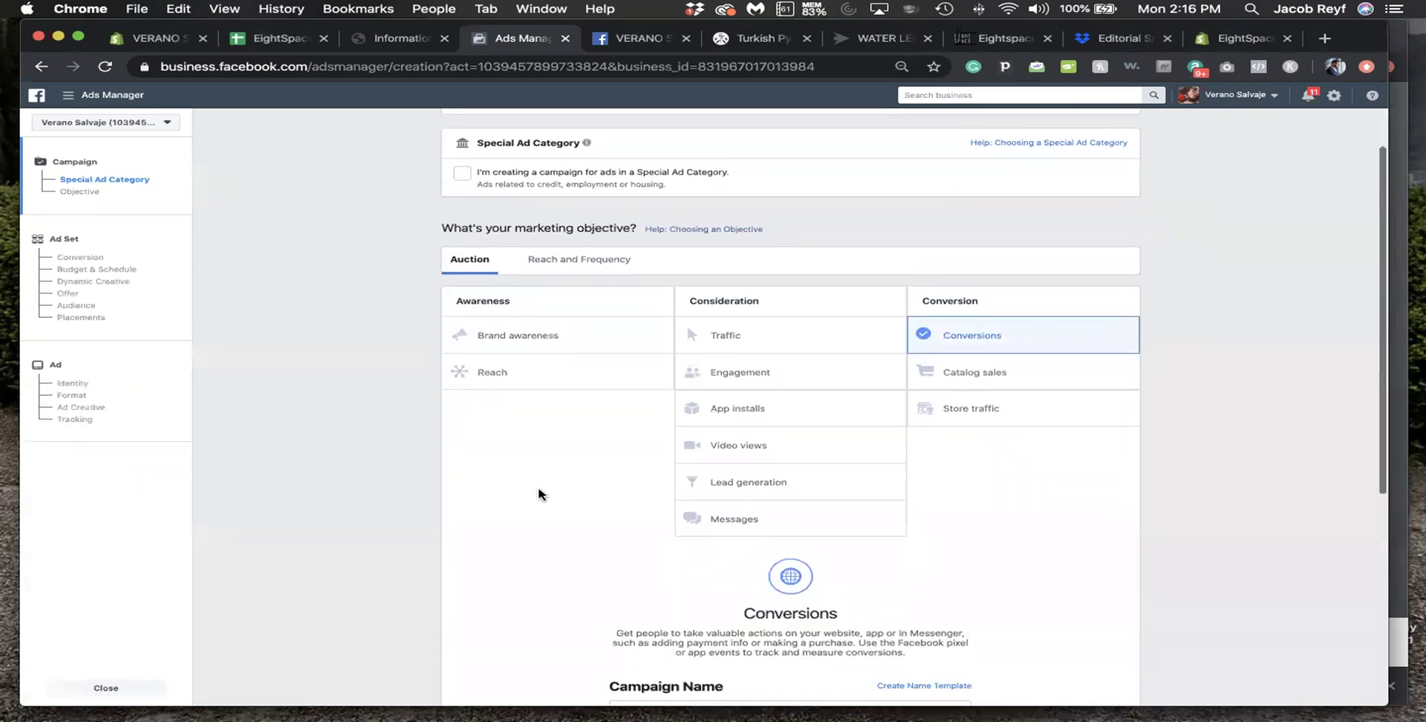
pyautogui.scroll(-6, 540, 494)
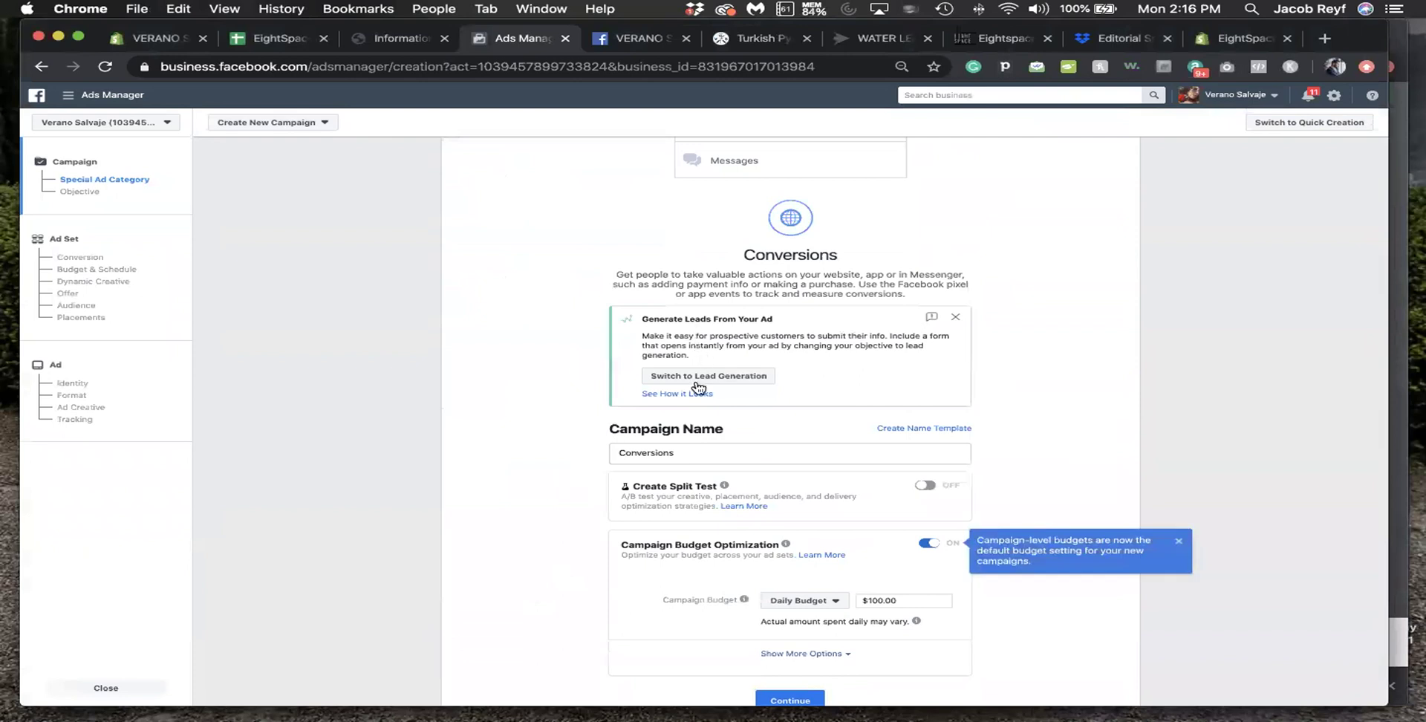
pyautogui.moveTo(707, 452); pyautogui.dragTo(610, 453)
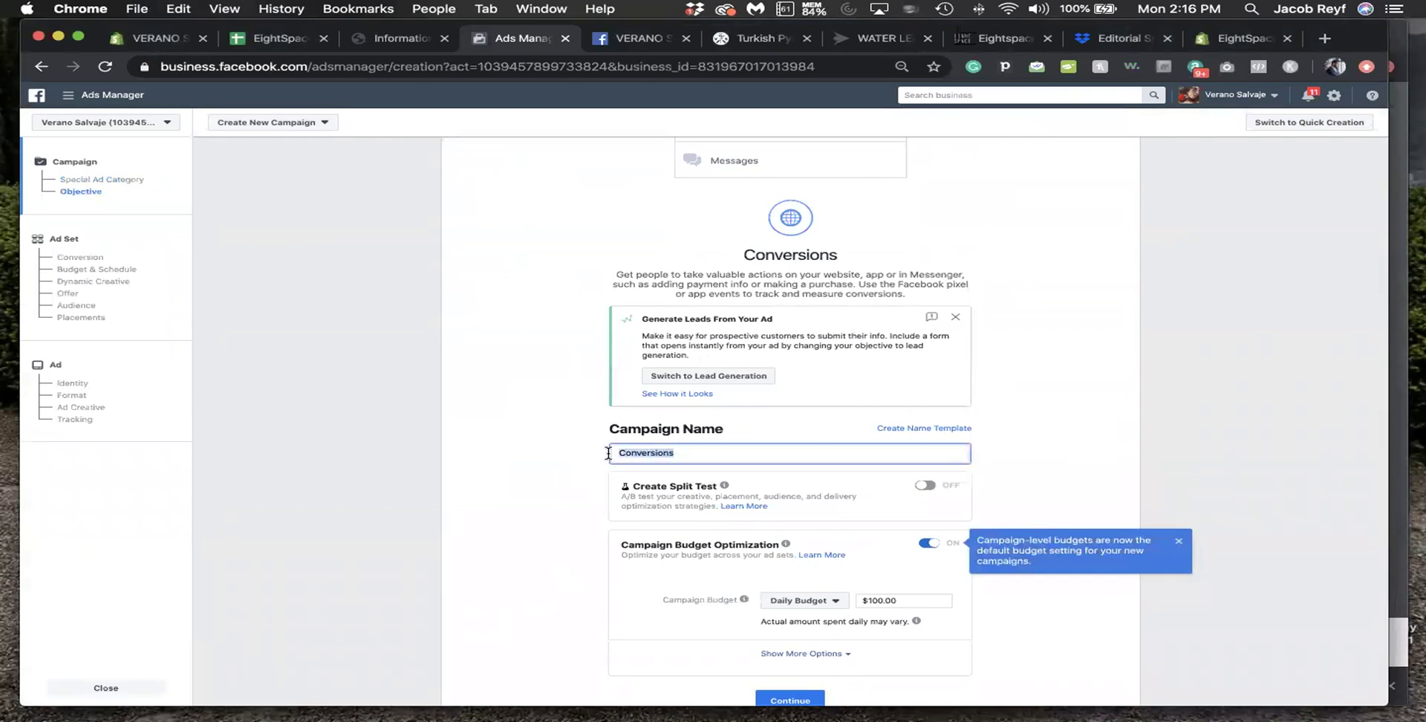
pyautogui.write('CBO: Retargeting')
# - Change the campaign budget from $100.00 to $10 daily and continue to the ad set
pyautogui.scroll(-3, 948, 525)
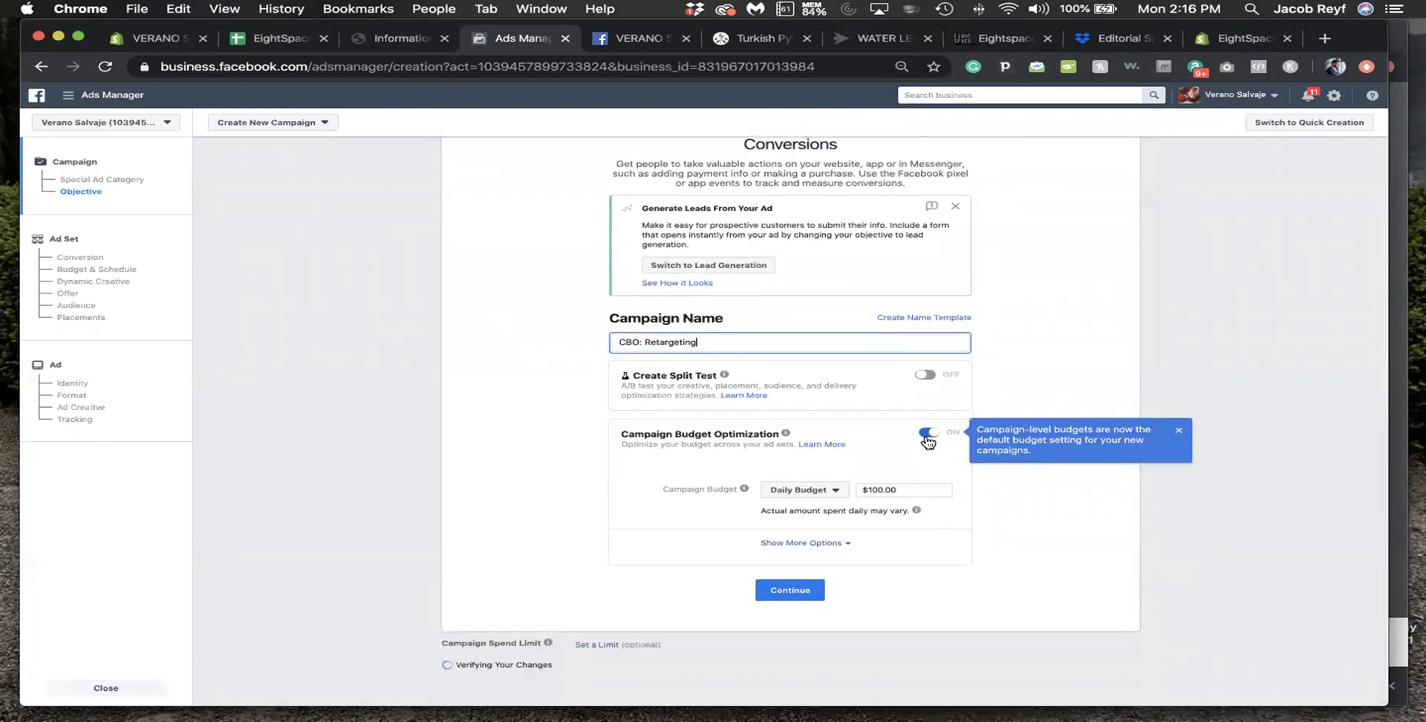
pyautogui.click(872, 490)
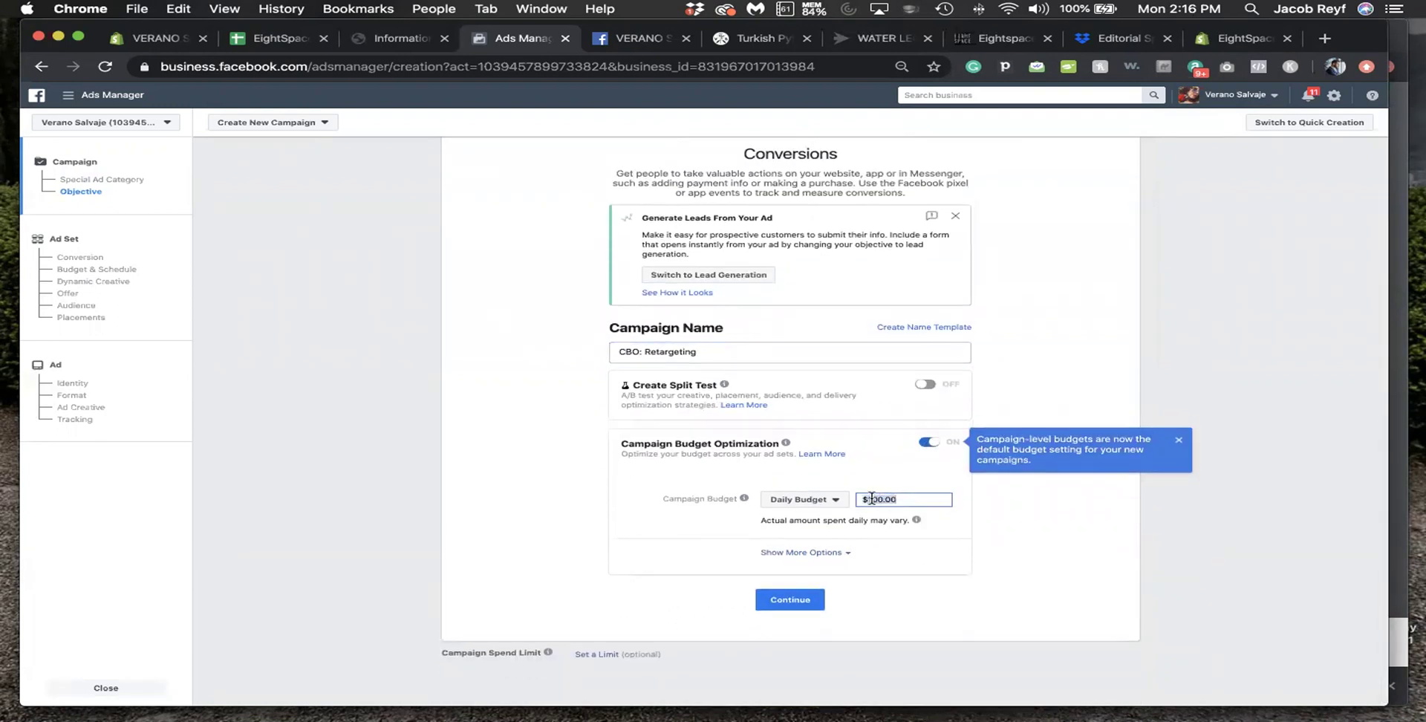
pyautogui.press('BackSpace')
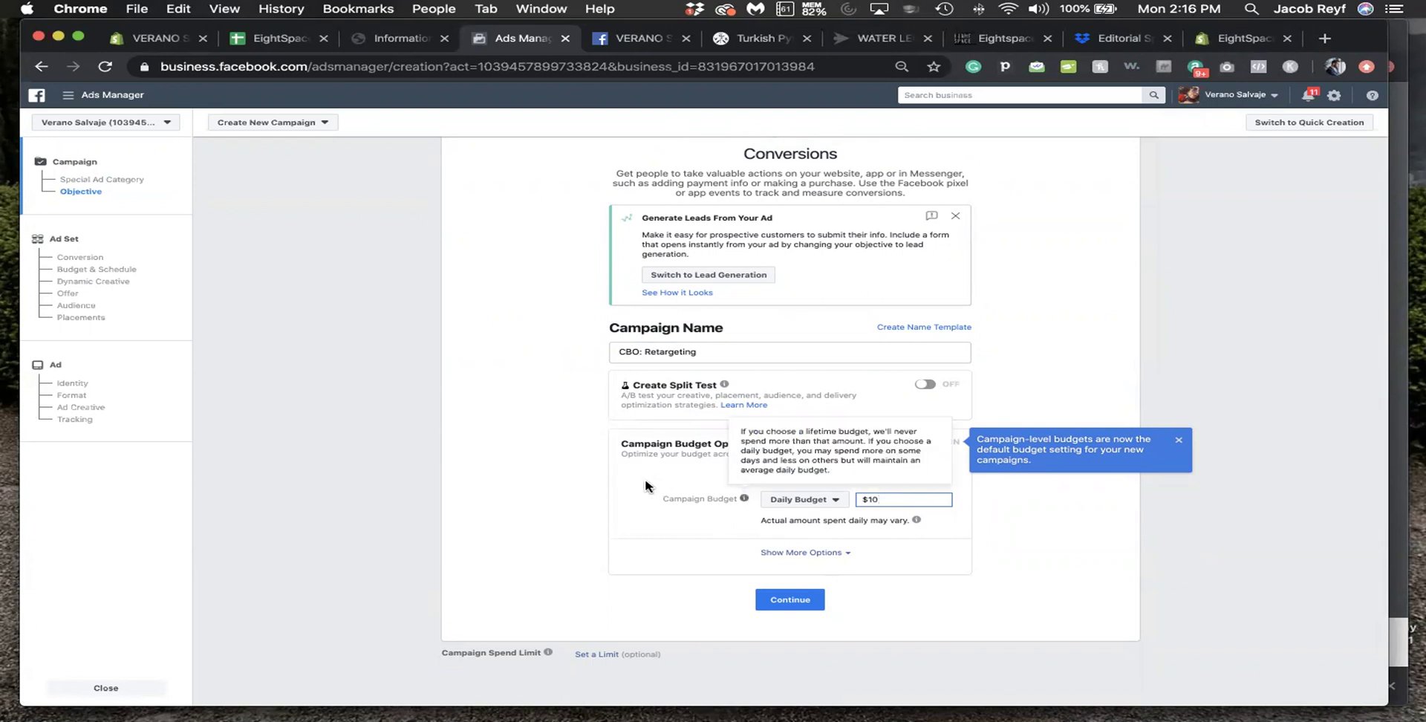
pyautogui.click(807, 618)
pyautogui.click(808, 594)
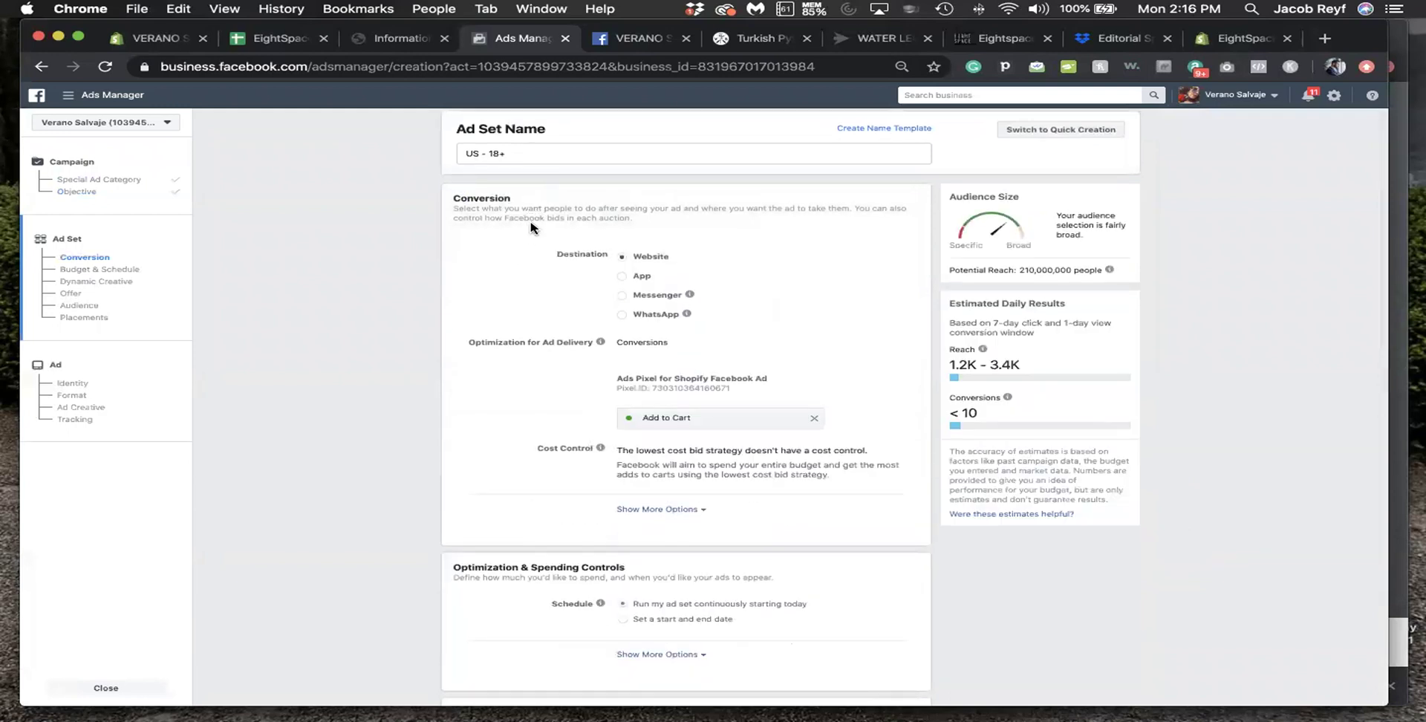
# - Replace the Add to Cart conversion event with Purchase
pyautogui.scroll(-5, 526, 228)
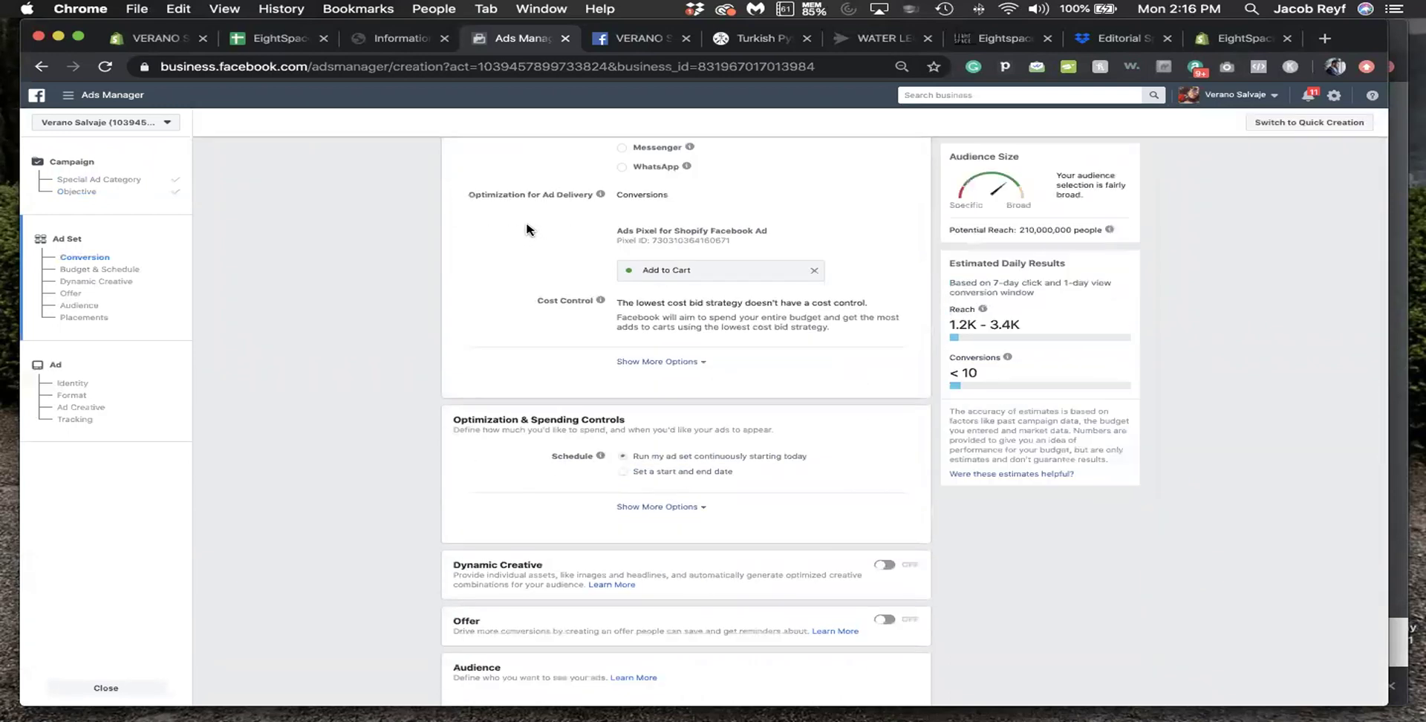
pyautogui.scroll(5, 526, 228)
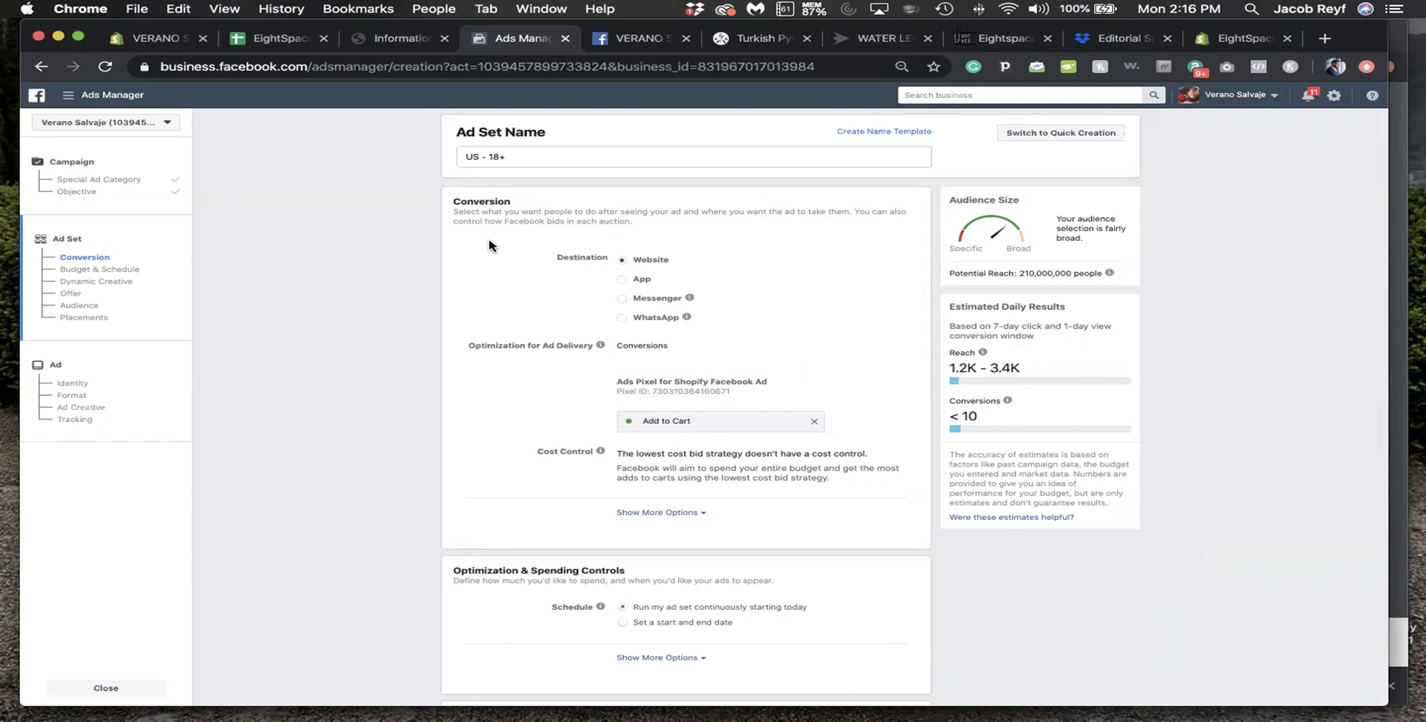
pyautogui.scroll(-5, 504, 282)
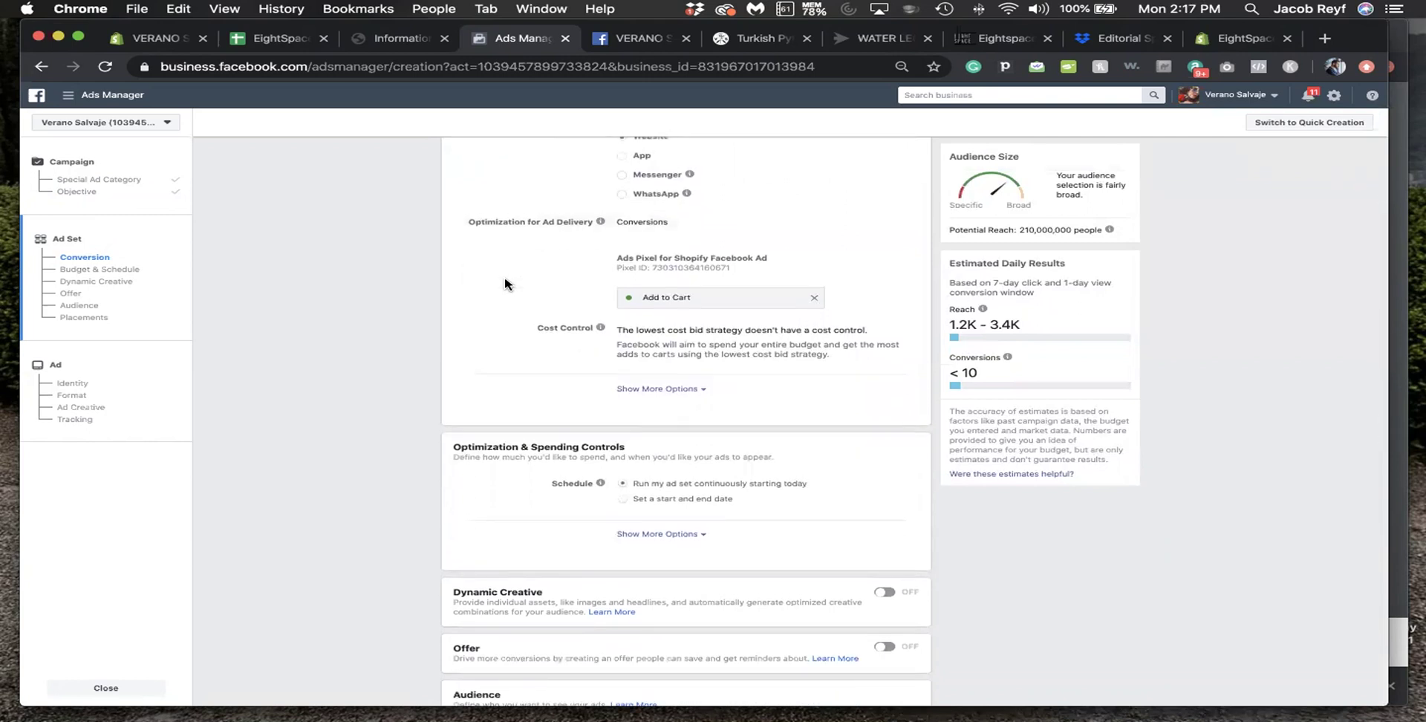
pyautogui.scroll(-1, 505, 284)
pyautogui.scroll(3, 505, 283)
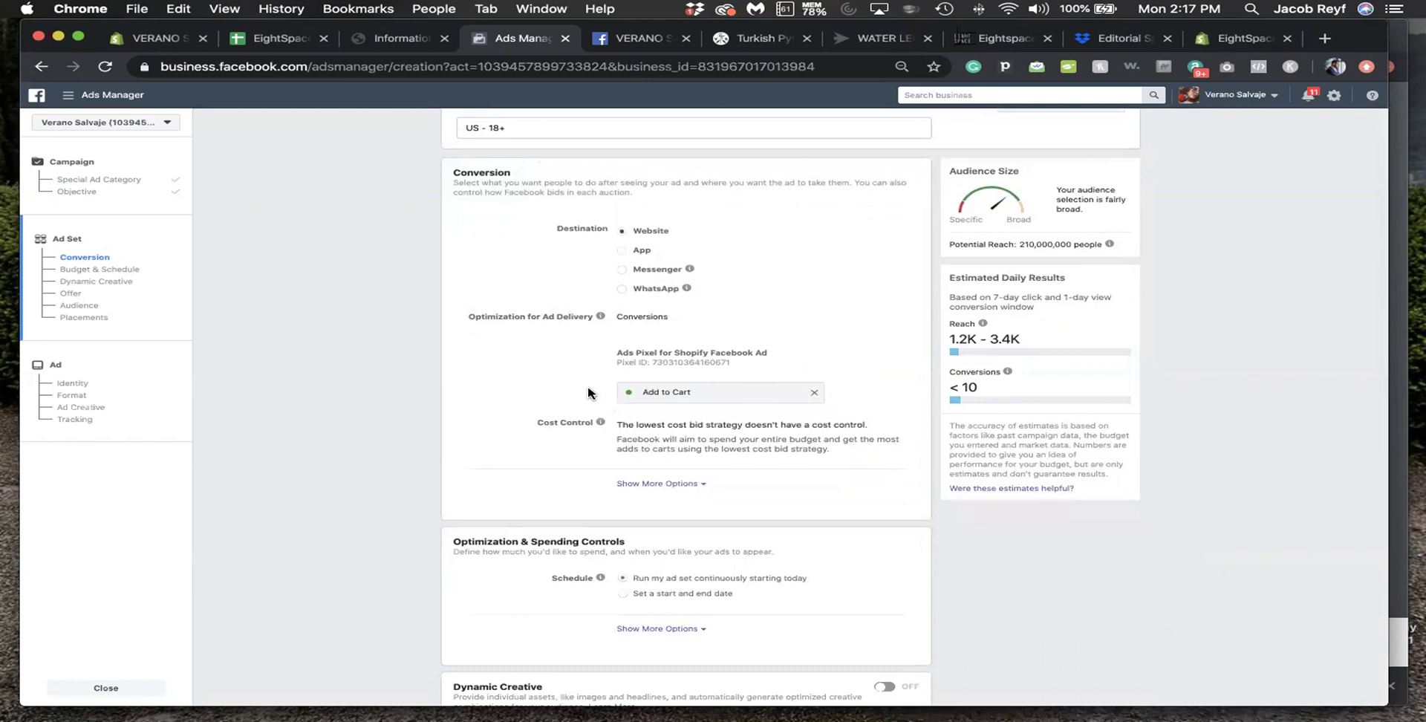
pyautogui.scroll(1, 615, 335)
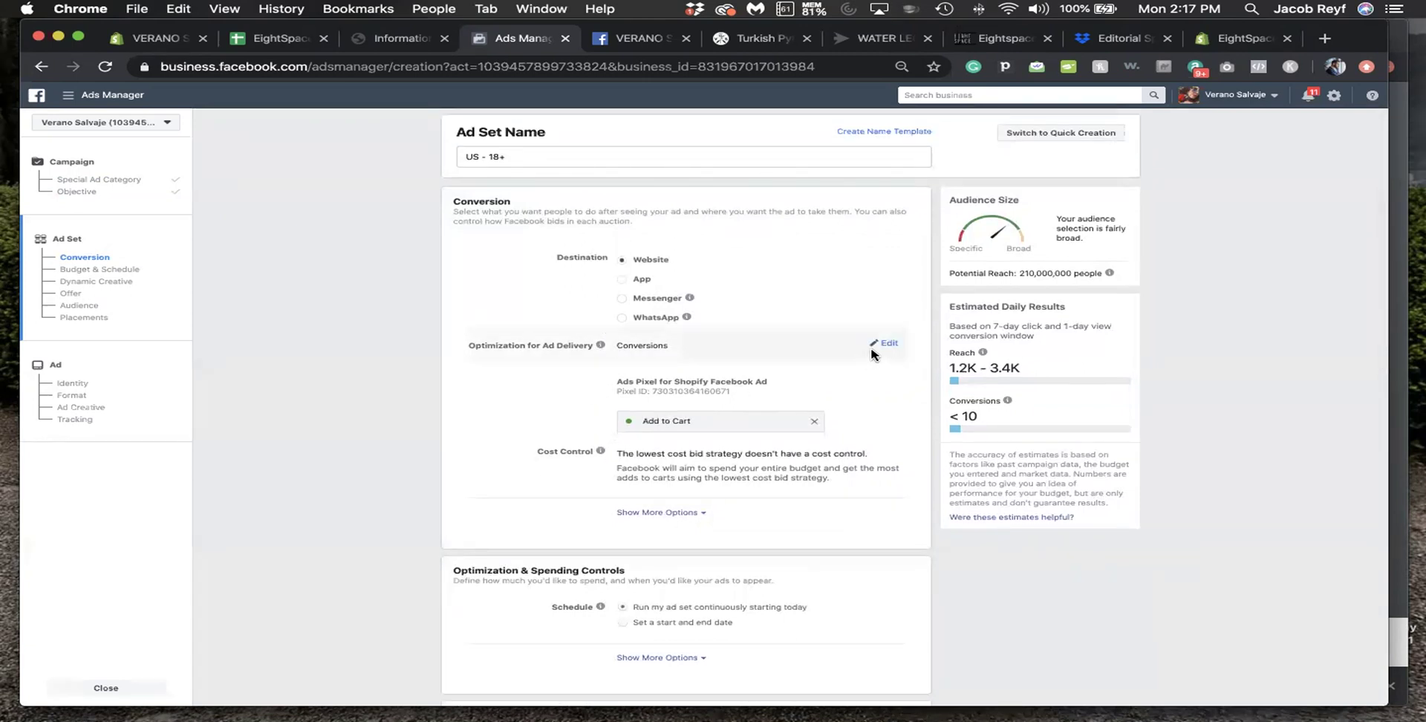
pyautogui.click(814, 421)
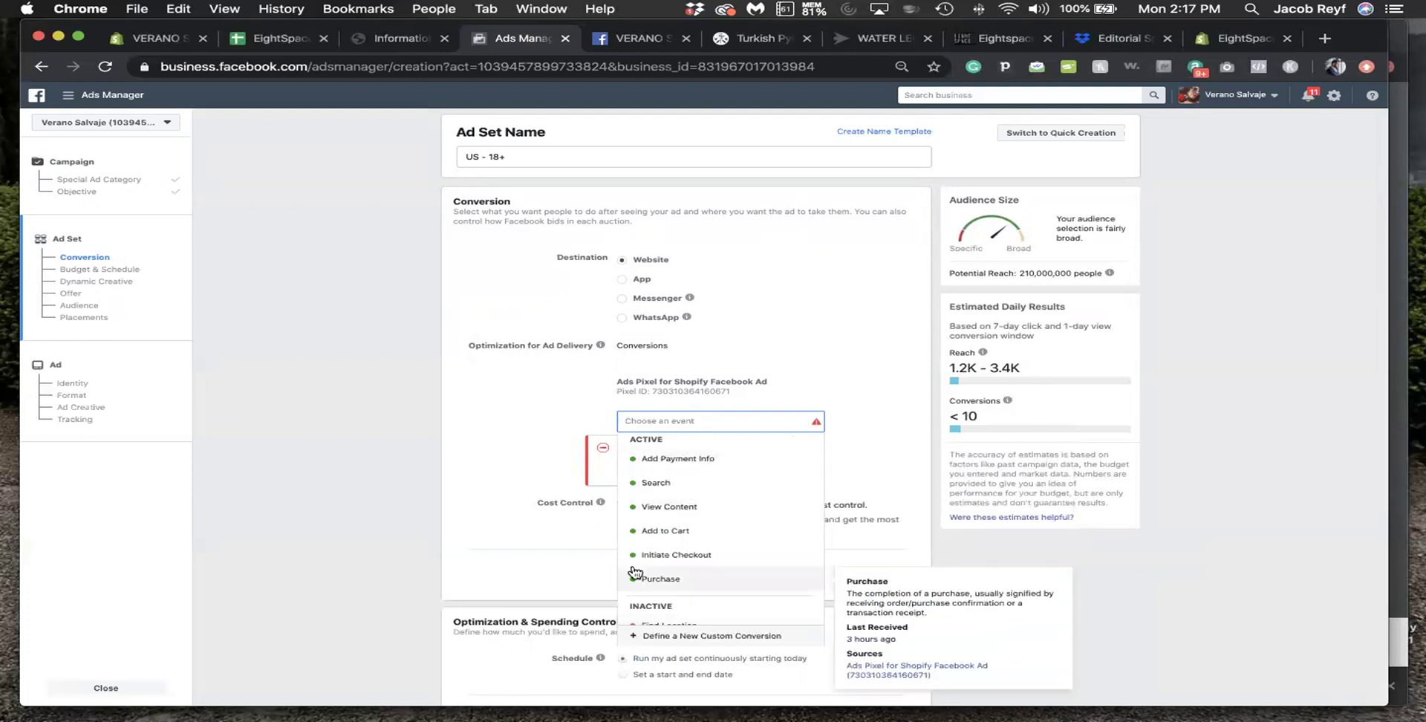
pyautogui.click(661, 581)
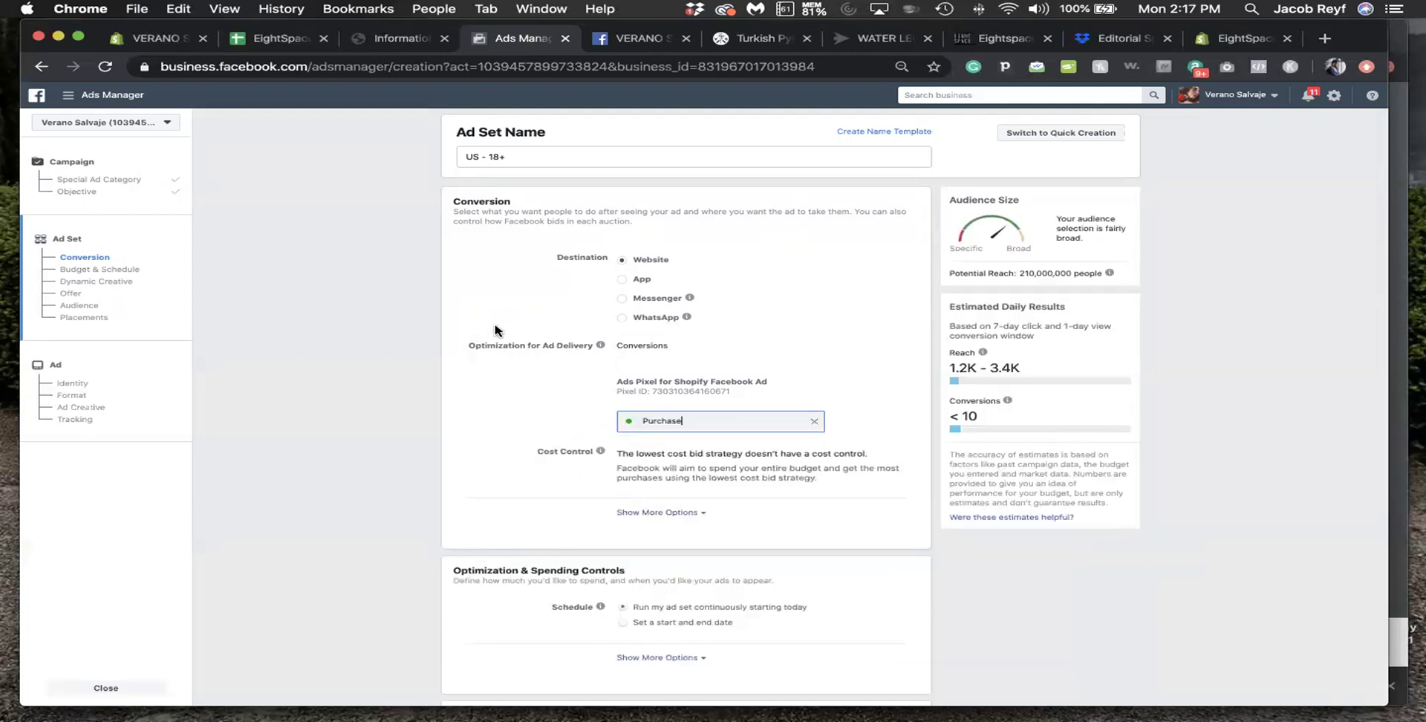
# - Start creating a new Custom Audience from the ad set's audience section
pyautogui.scroll(-5, 494, 328)
pyautogui.scroll(-7, 494, 327)
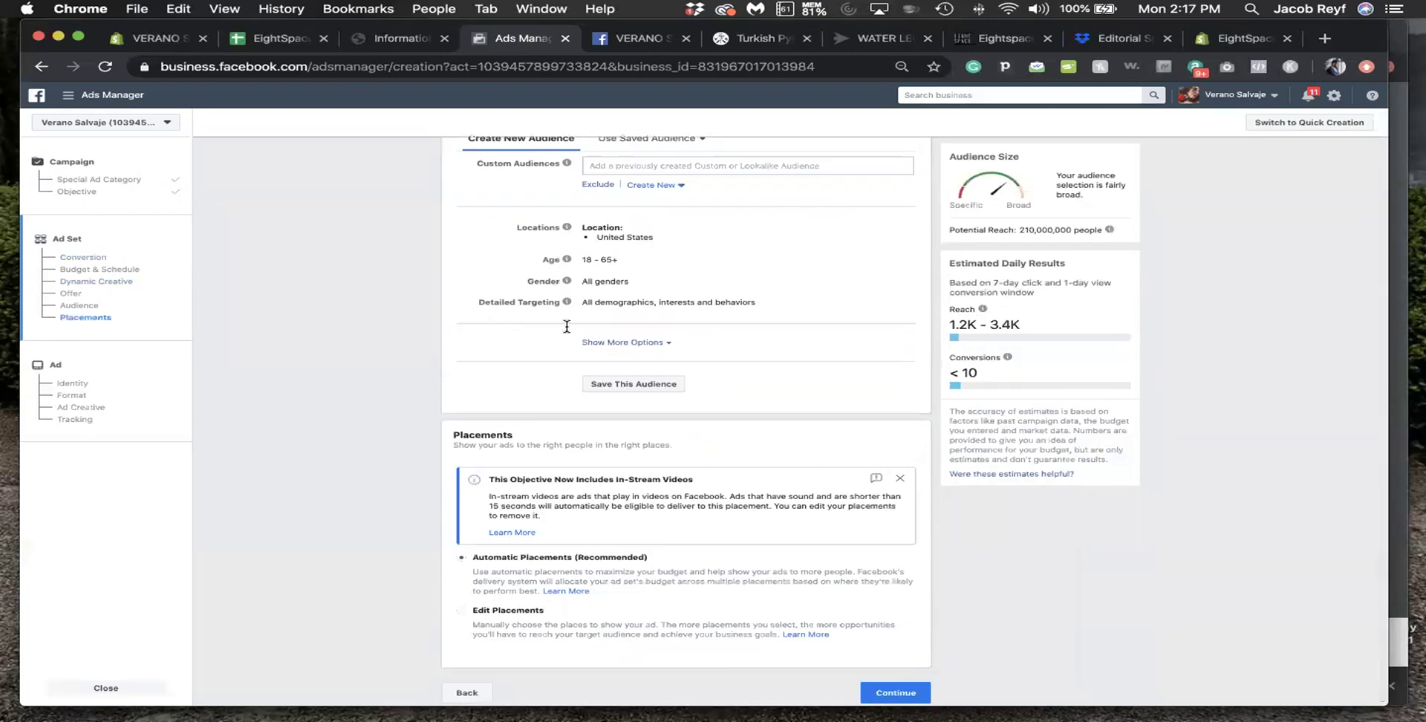
pyautogui.scroll(3, 663, 291)
pyautogui.scroll(2, 664, 291)
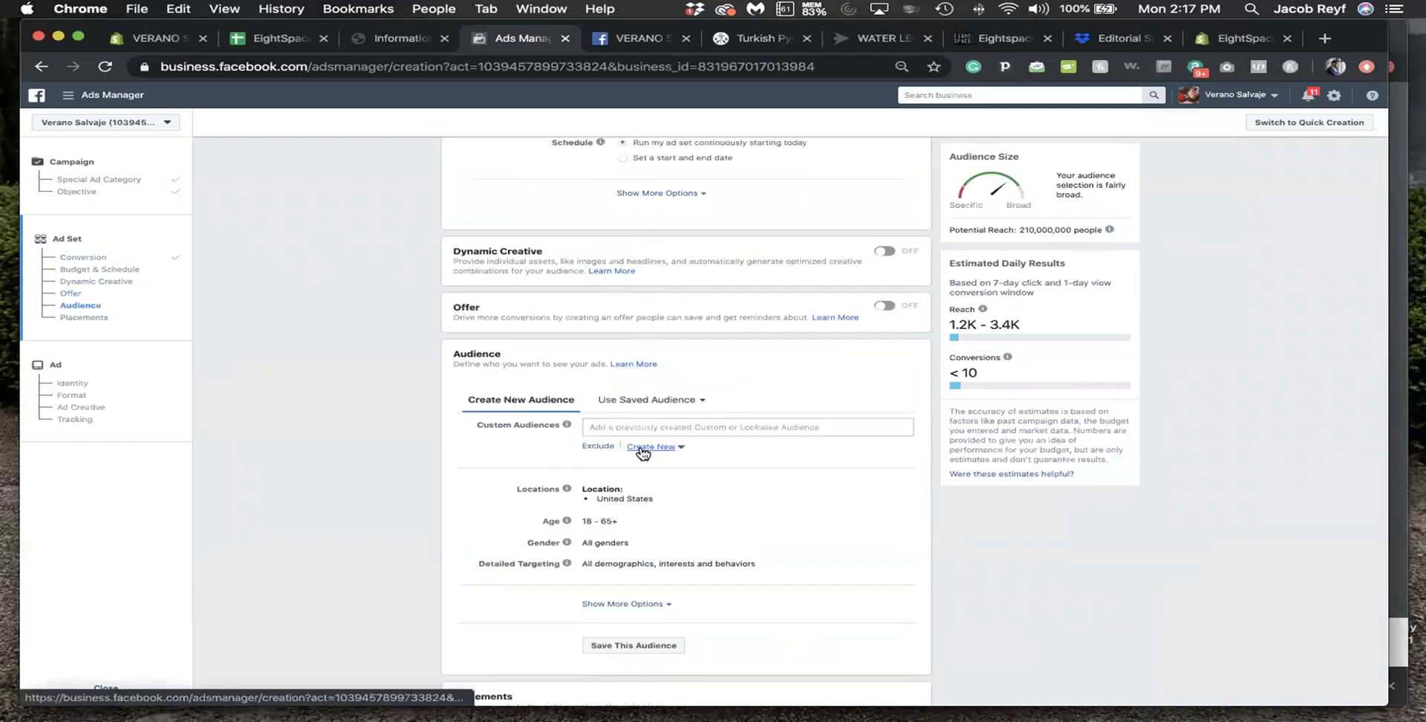
pyautogui.click(652, 446)
pyautogui.click(733, 472)
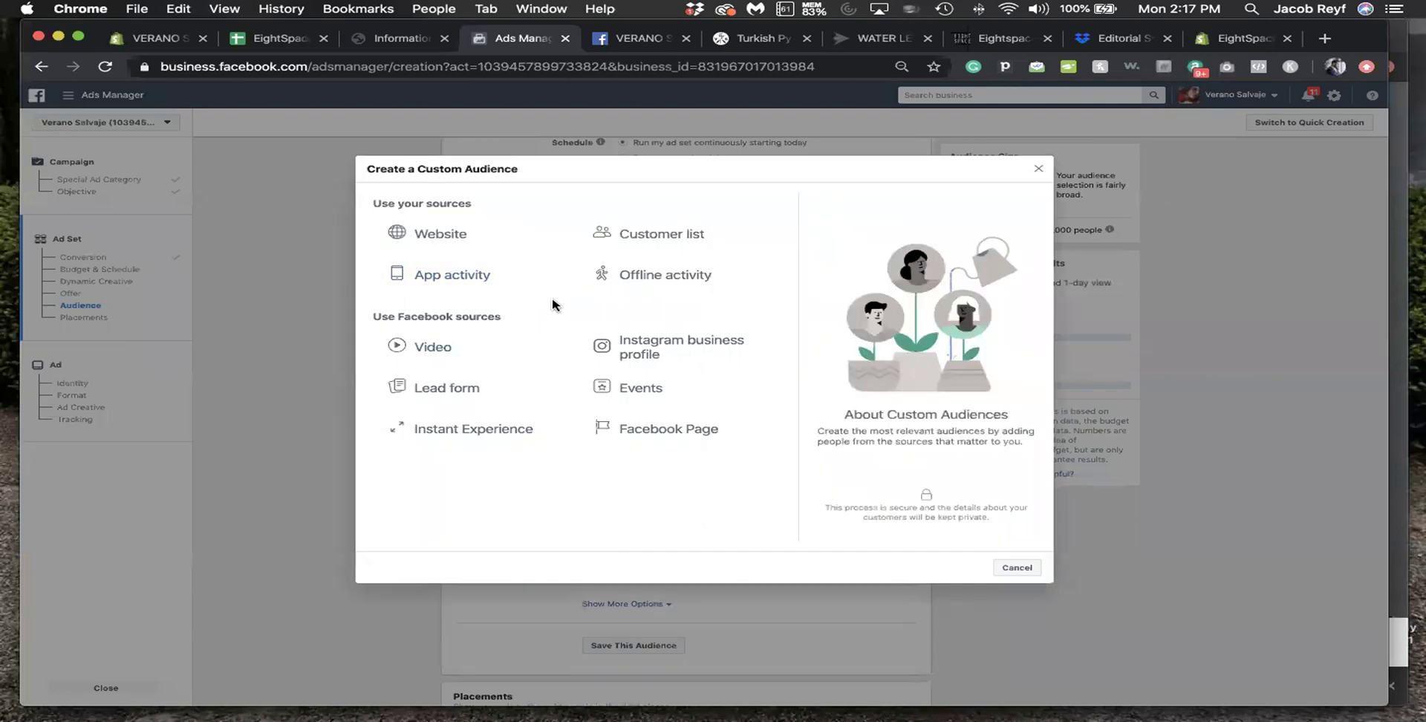
# - Create a 'Website Visitor (30d)' audience of all 30-day website visitors and include it
pyautogui.click(537, 236)
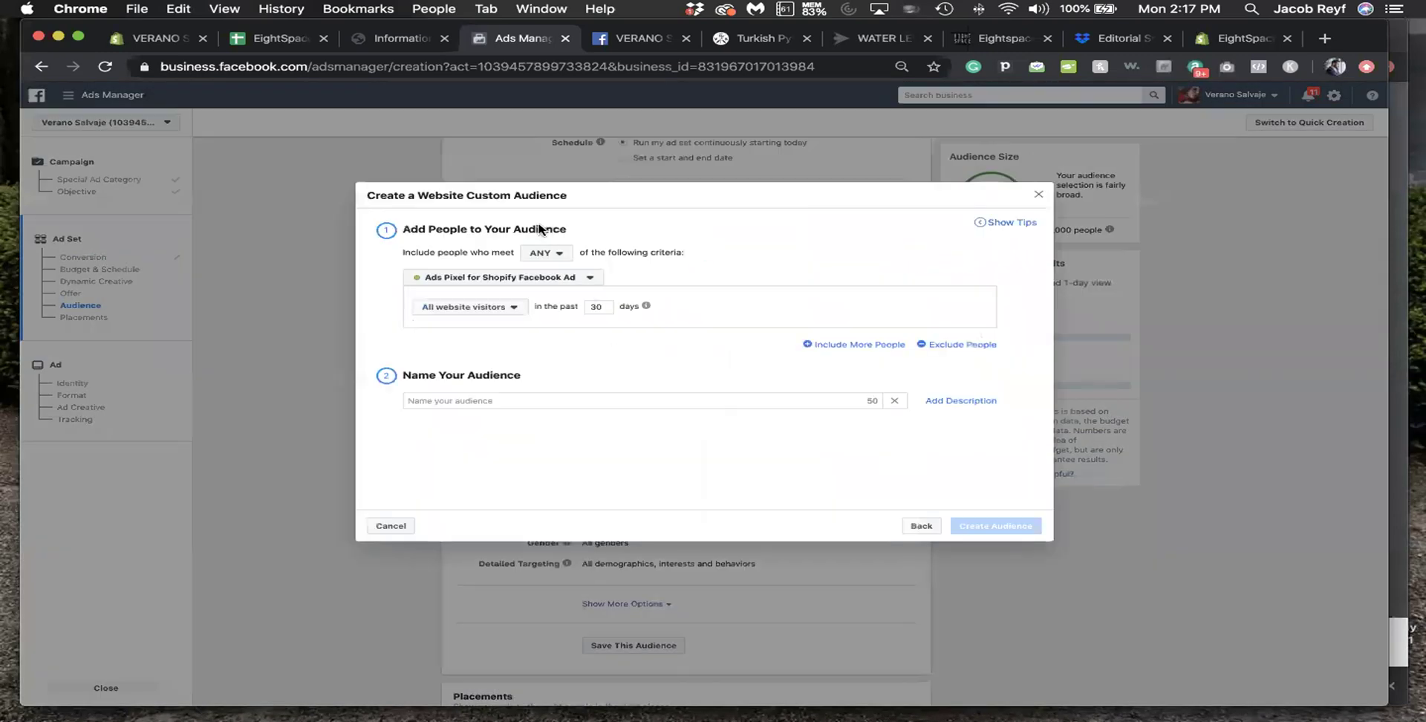
pyautogui.click(491, 400)
pyautogui.write('w')
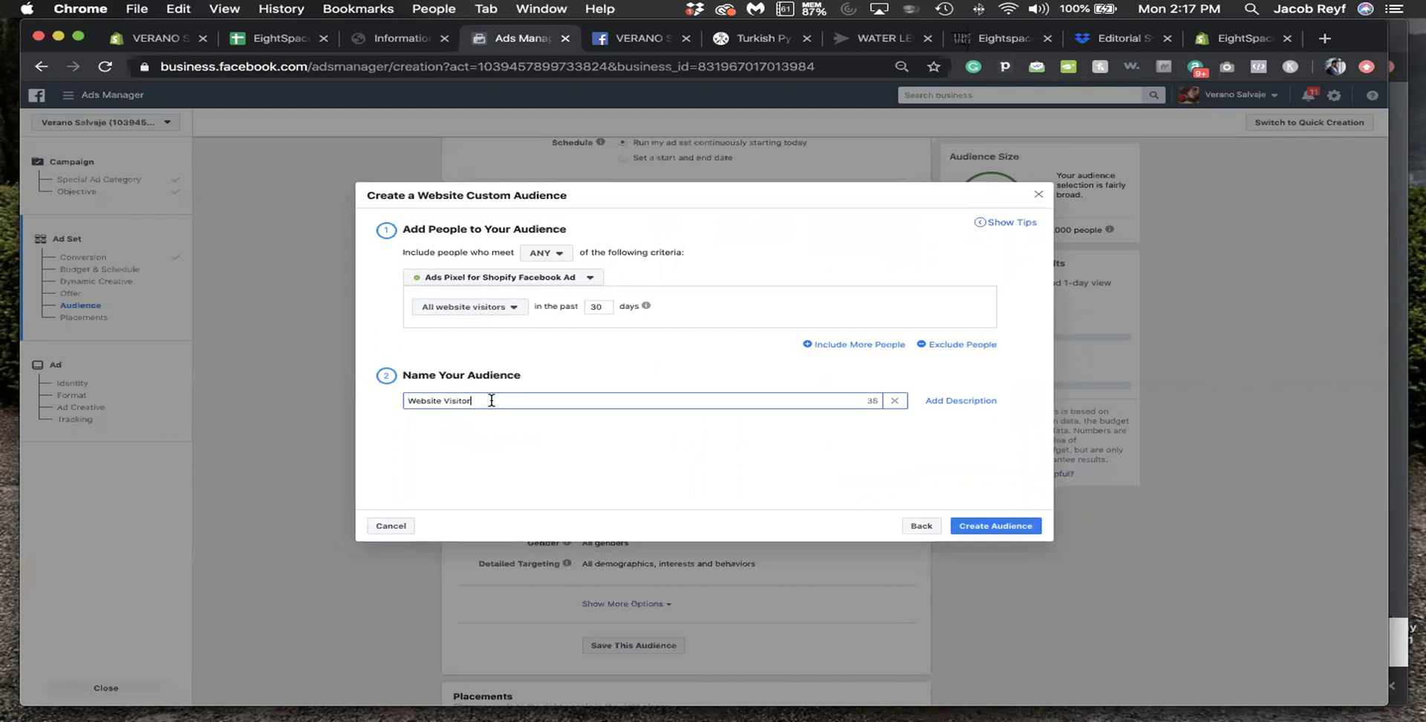
pyautogui.write('ebsite Visitor (30d')
pyautogui.click(476, 308)
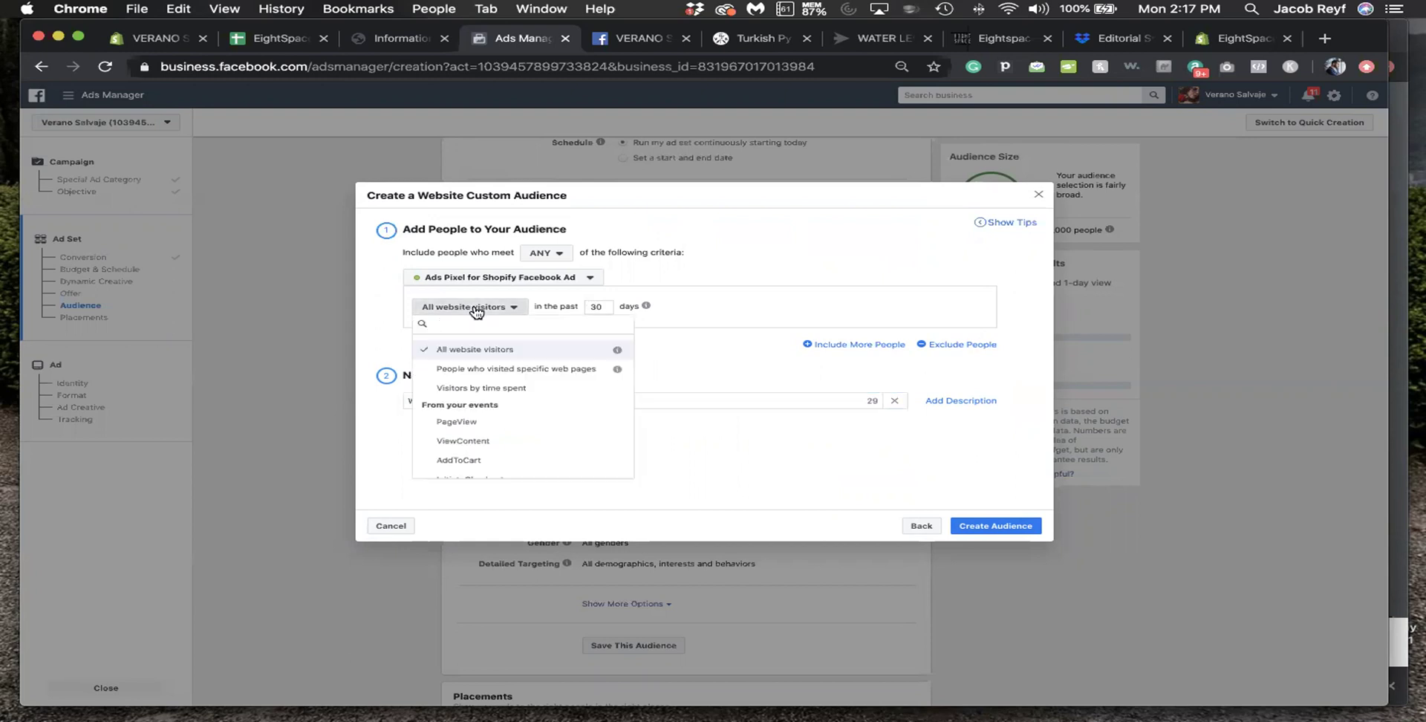
pyautogui.click(476, 309)
pyautogui.click(970, 529)
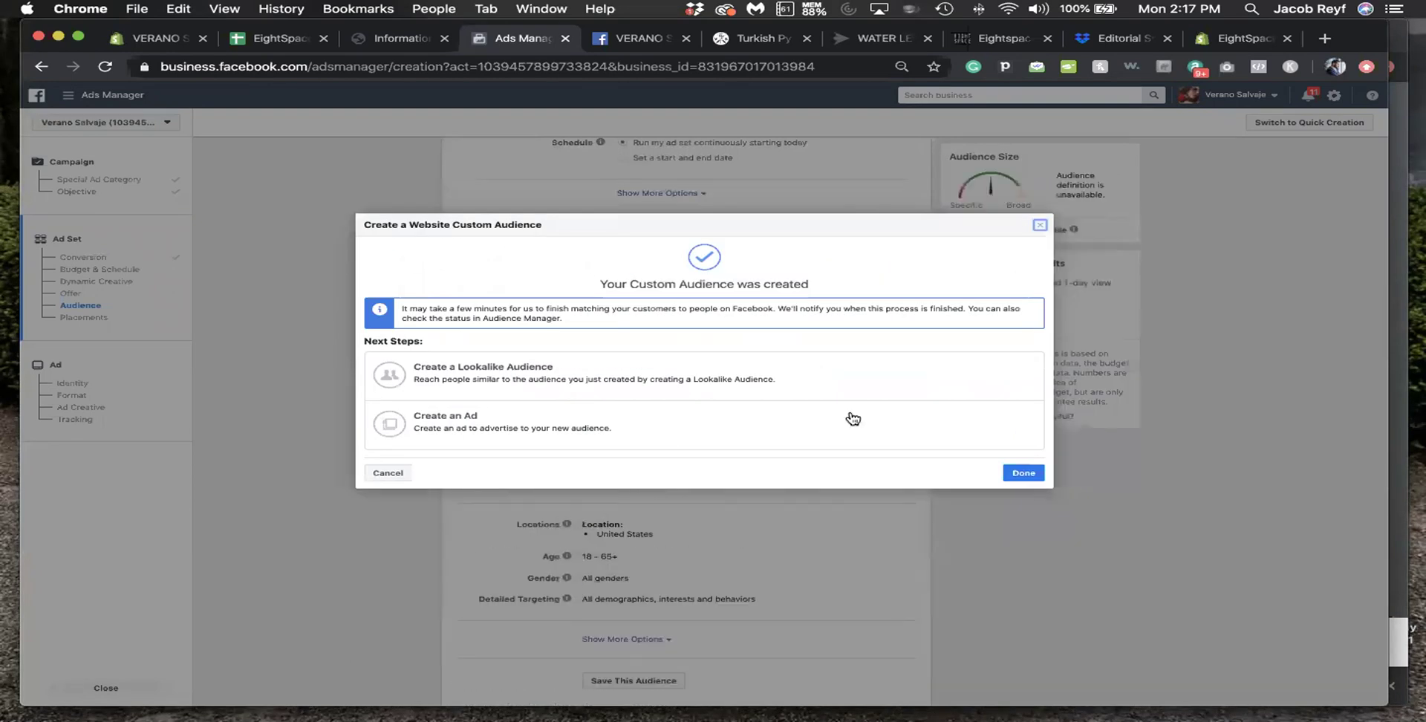
pyautogui.click(1021, 475)
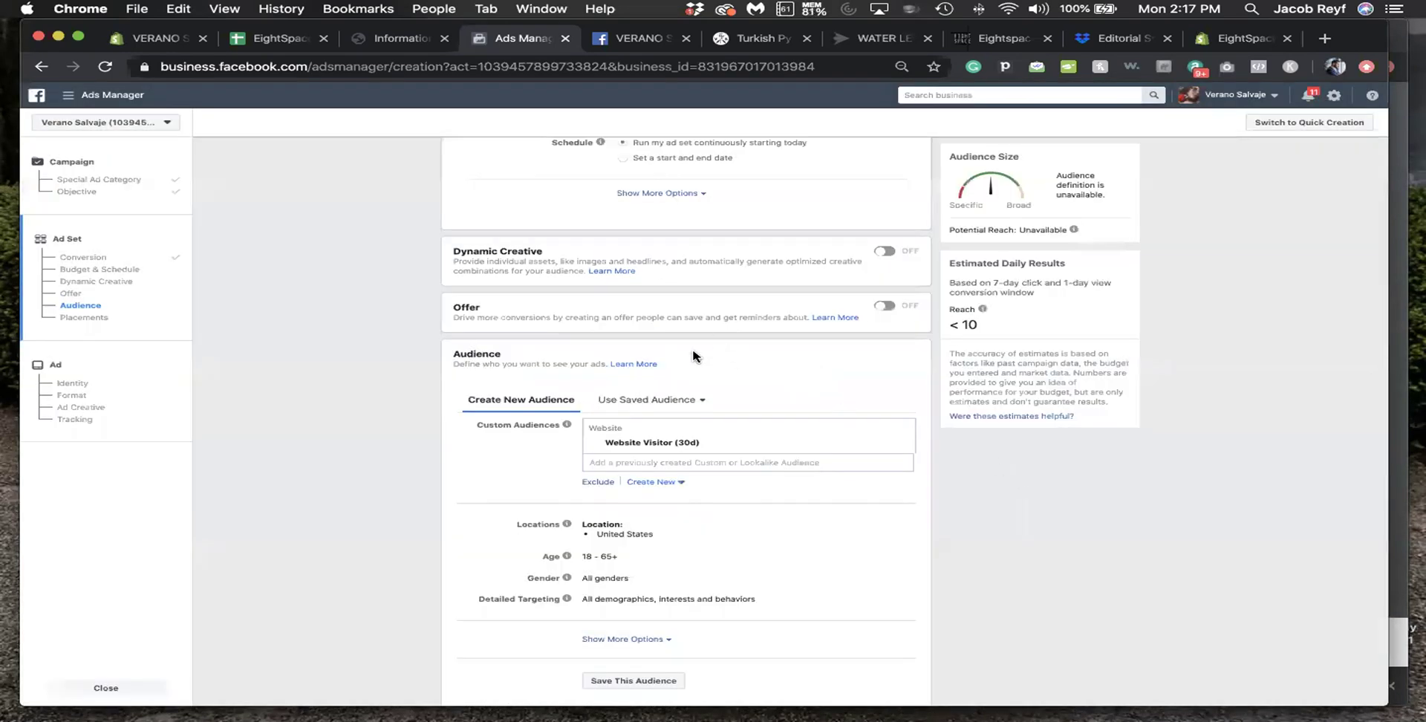
# - Start a new website custom audience based on people who triggered AddToCart
pyautogui.click(597, 482)
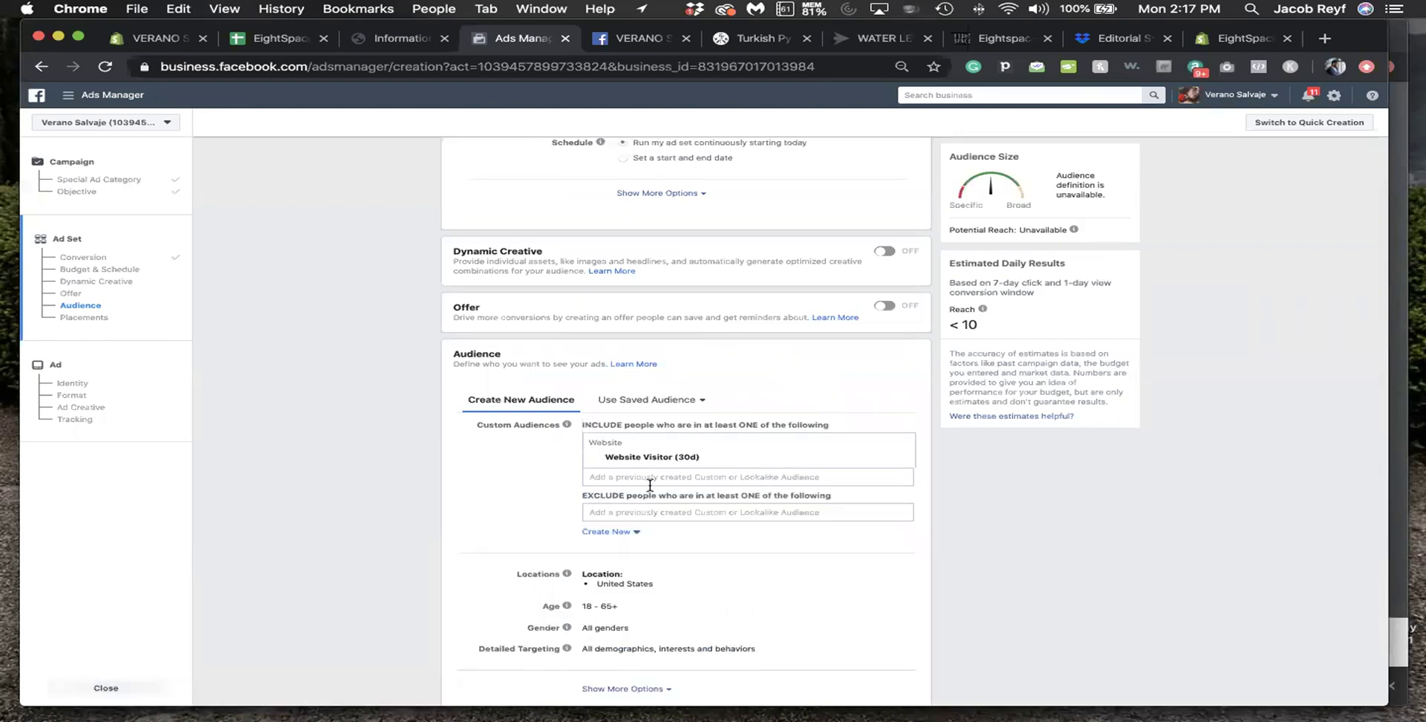
pyautogui.click(622, 533)
pyautogui.click(620, 549)
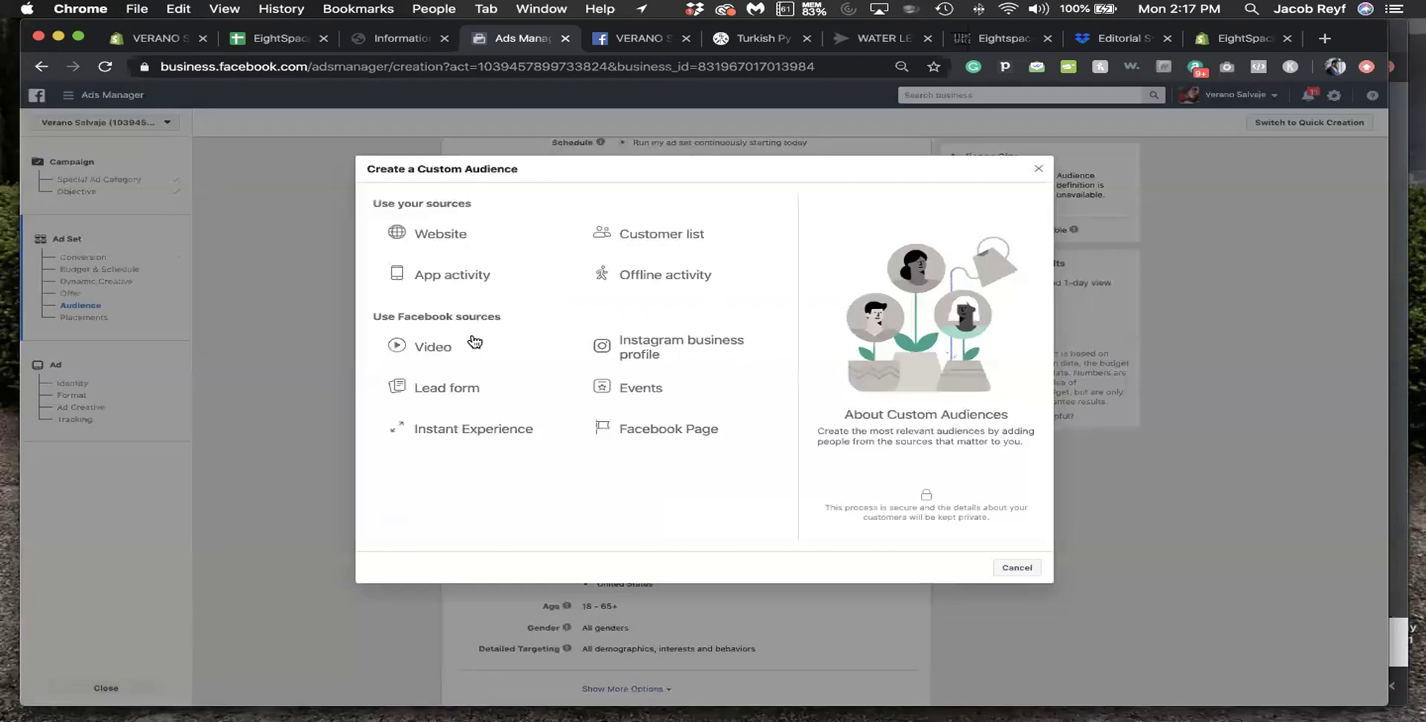
pyautogui.click(443, 236)
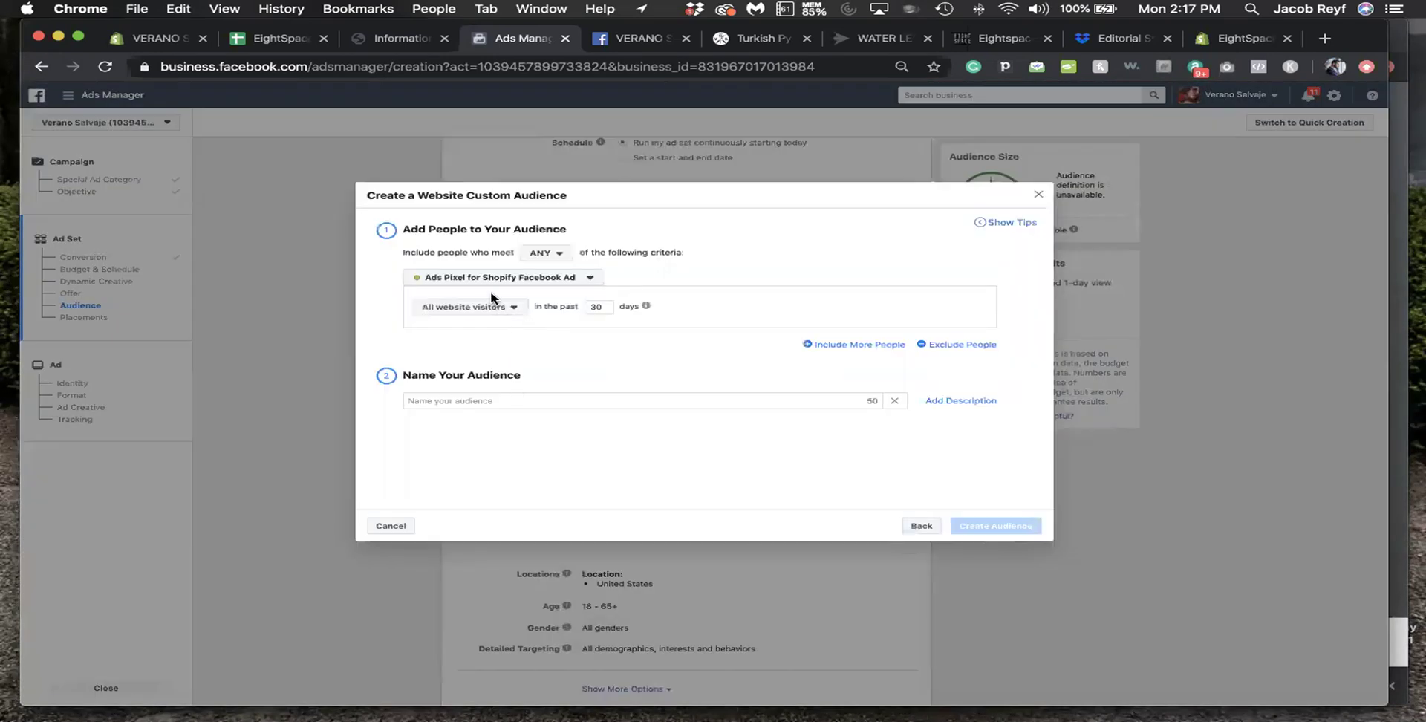
pyautogui.click(491, 298)
pyautogui.scroll(-3, 490, 429)
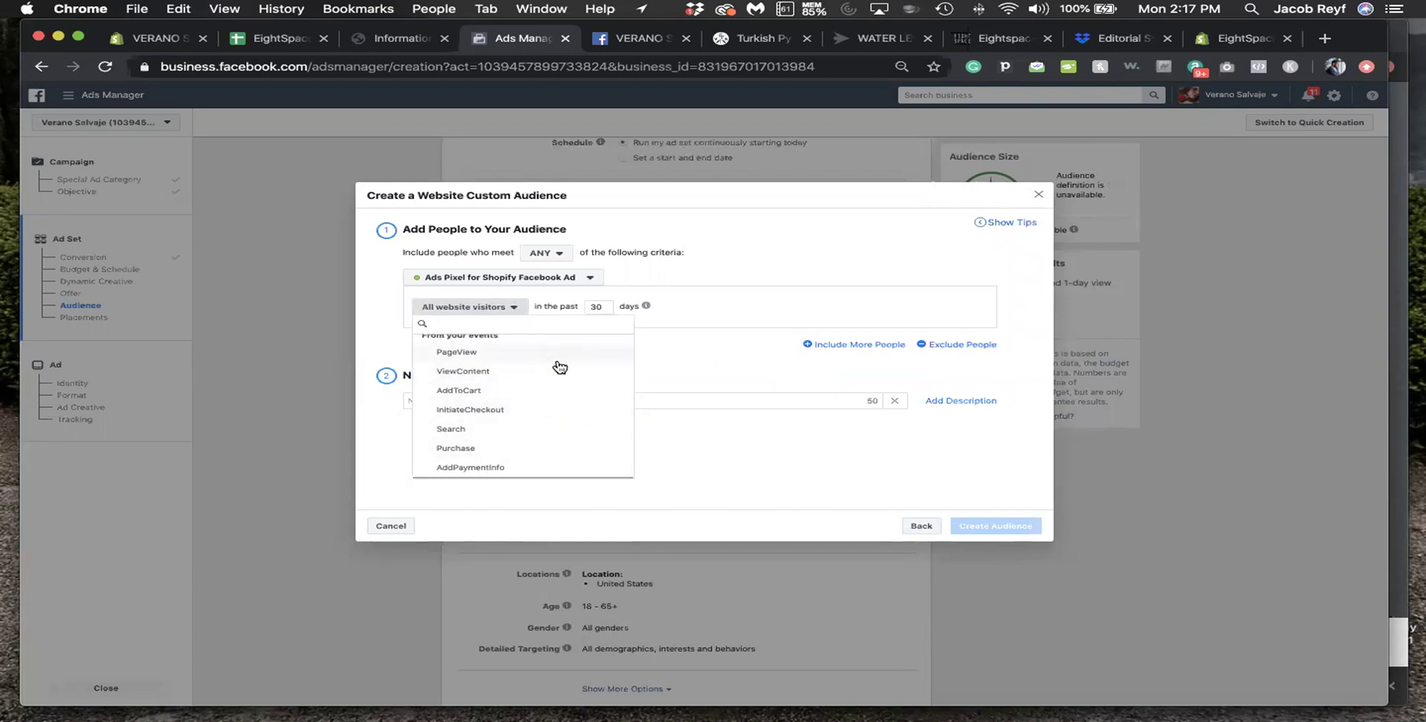
pyautogui.click(479, 394)
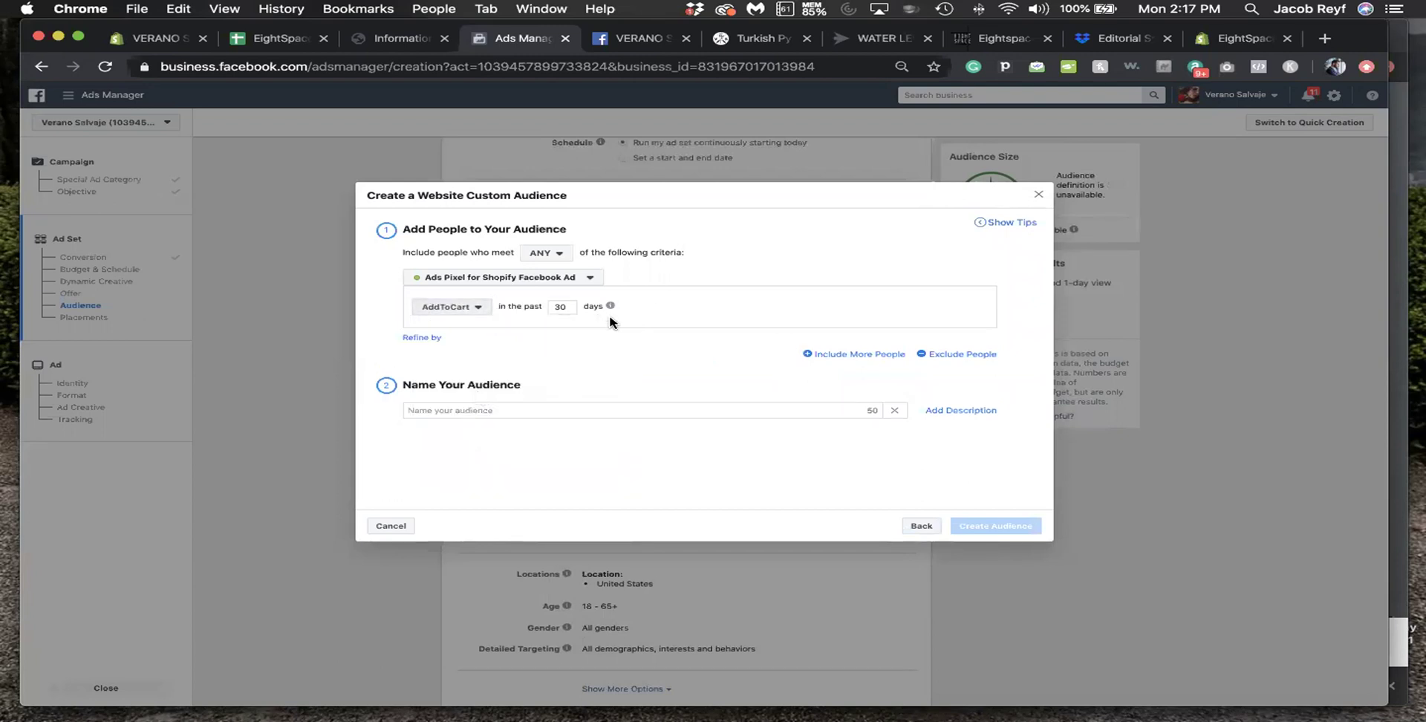
# - Name the audience 'ATC (30d)' and create it
pyautogui.click(499, 415)
pyautogui.write('ATC')
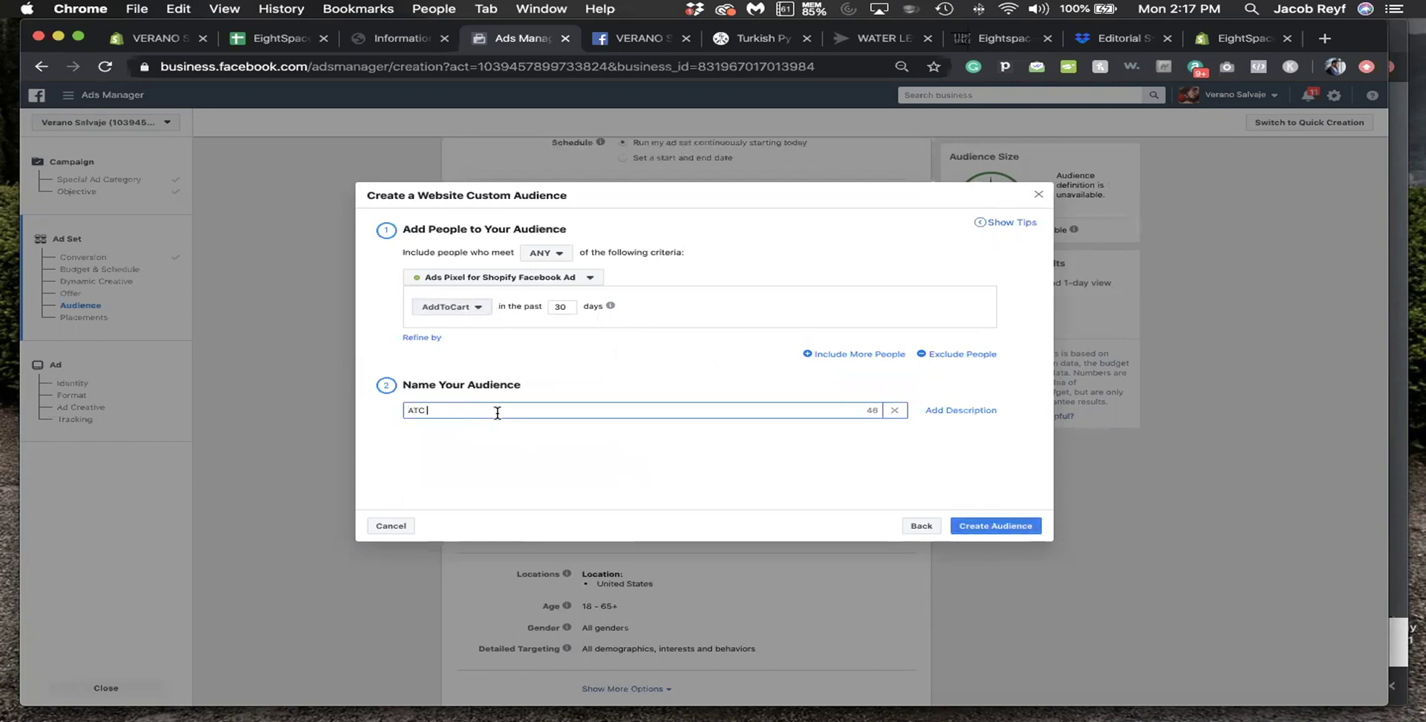
pyautogui.write(' (30d')
pyautogui.click(996, 532)
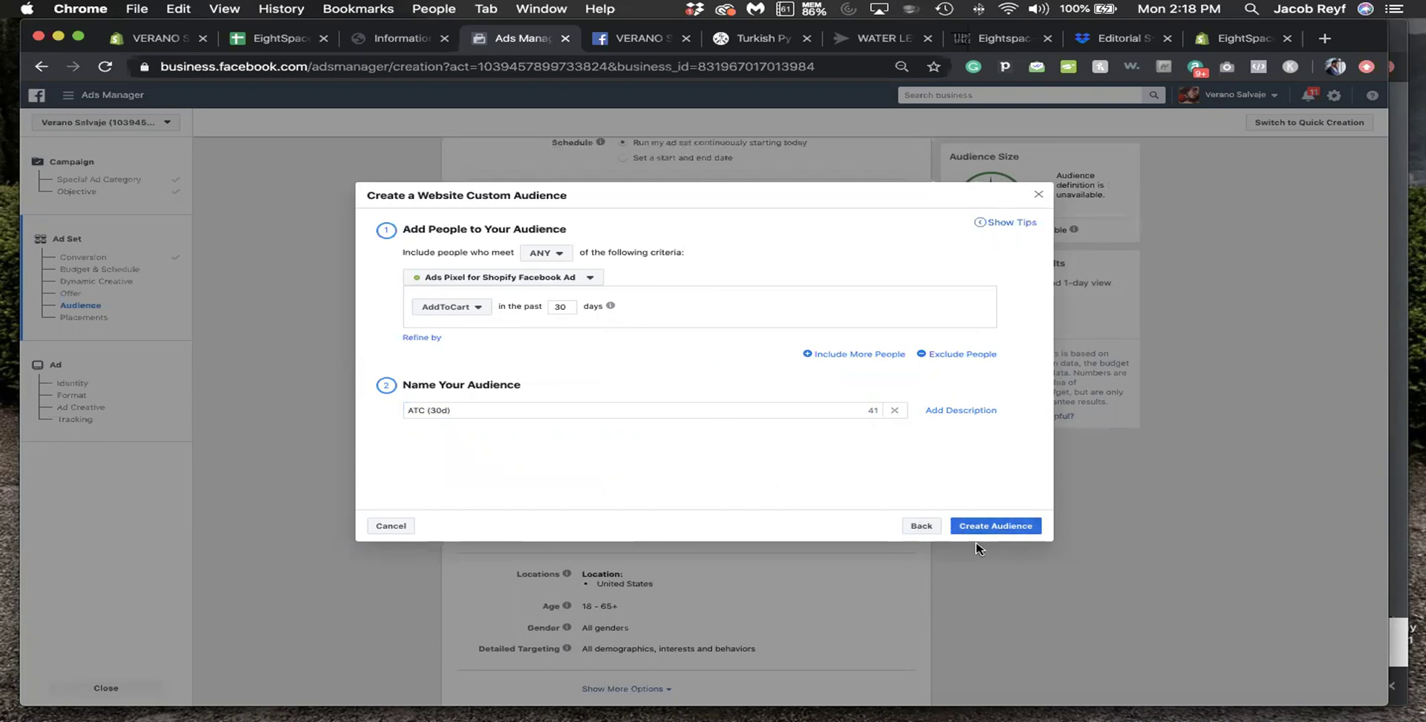
pyautogui.click(998, 524)
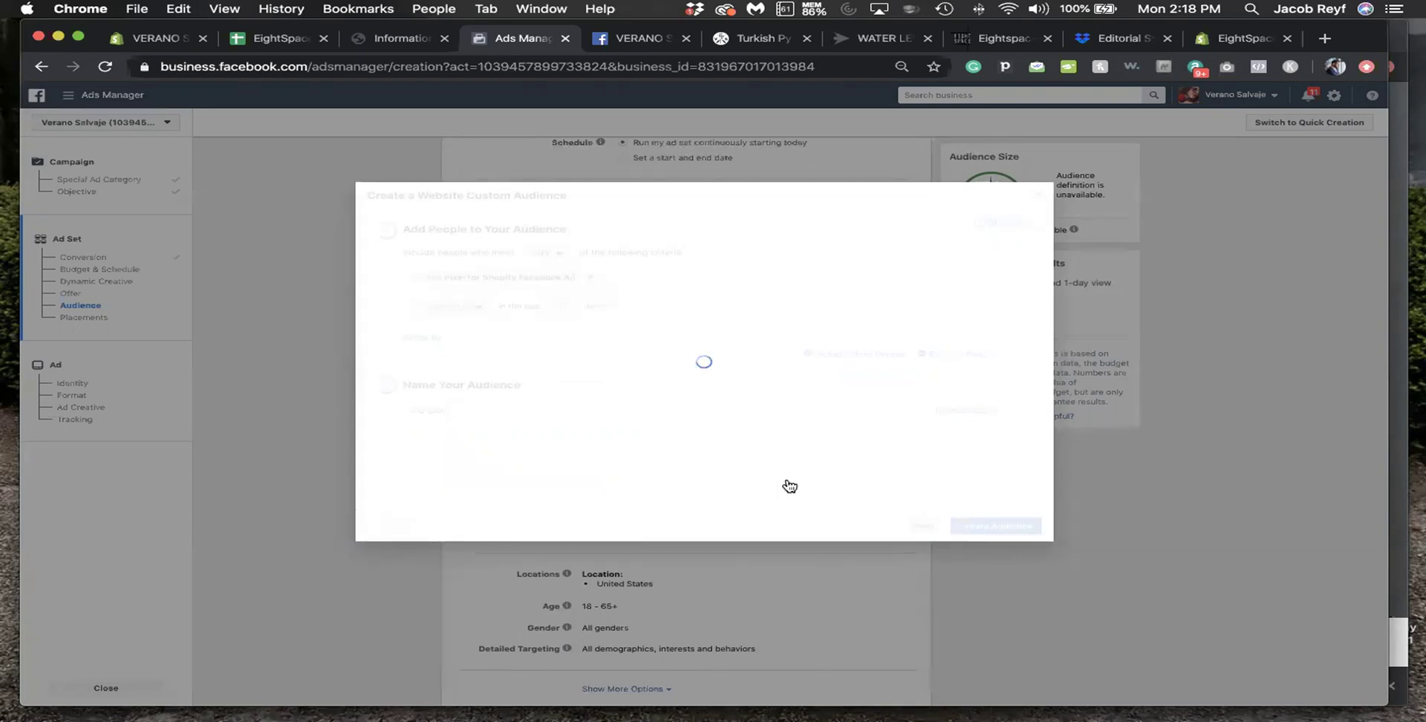
pyautogui.click(1023, 473)
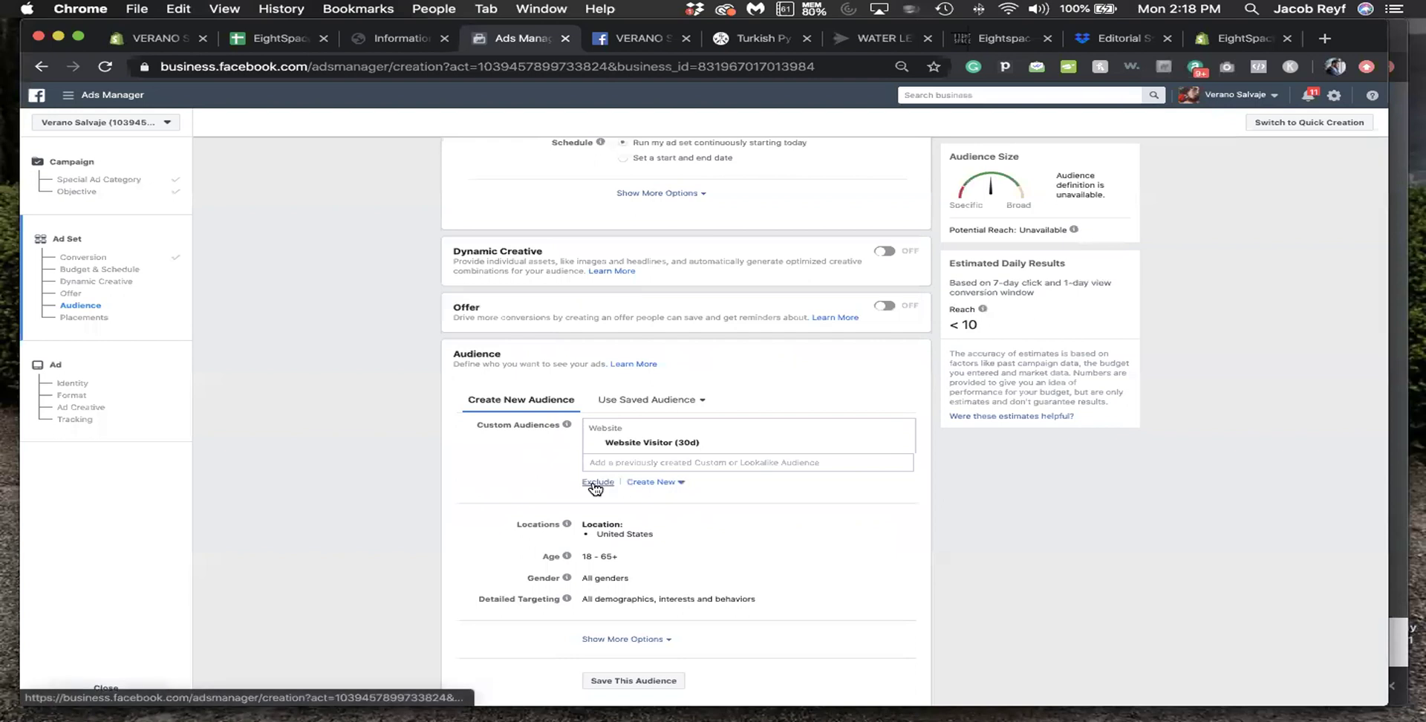
# - Move ATC (30d) from included to excluded audiences and copy the Website Visitor (30d) name
pyautogui.click(598, 482)
pyautogui.click(630, 508)
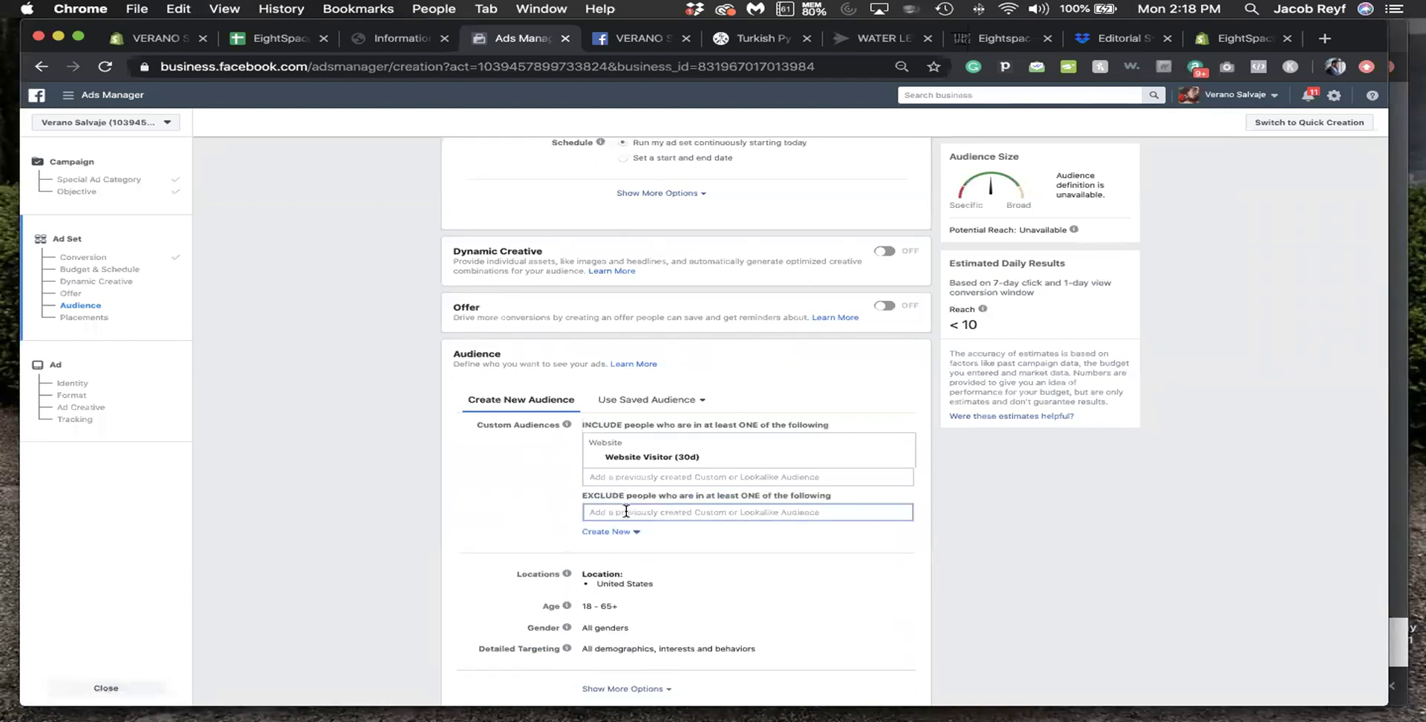
pyautogui.press('Return')
pyautogui.click(533, 512)
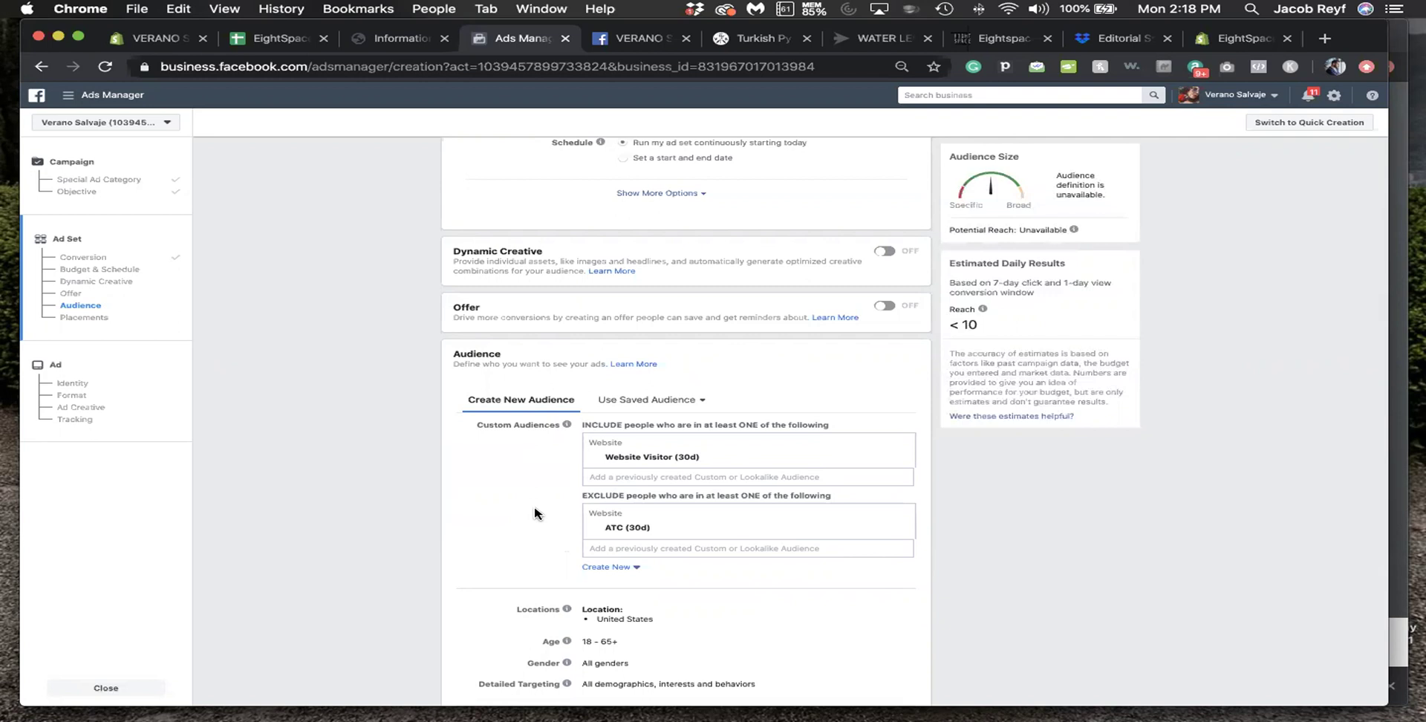
pyautogui.scroll(-3, 538, 513)
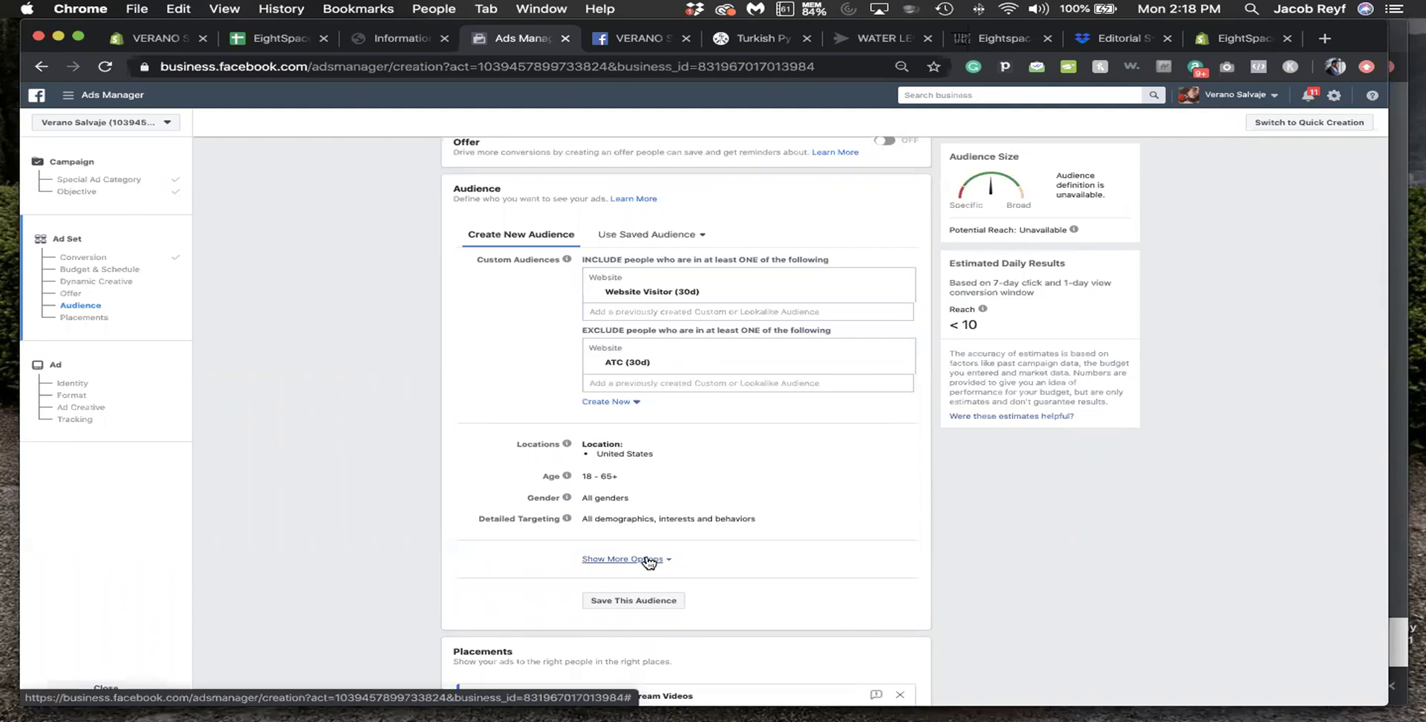
pyautogui.tripleClick(617, 295)
pyautogui.press('super+c')
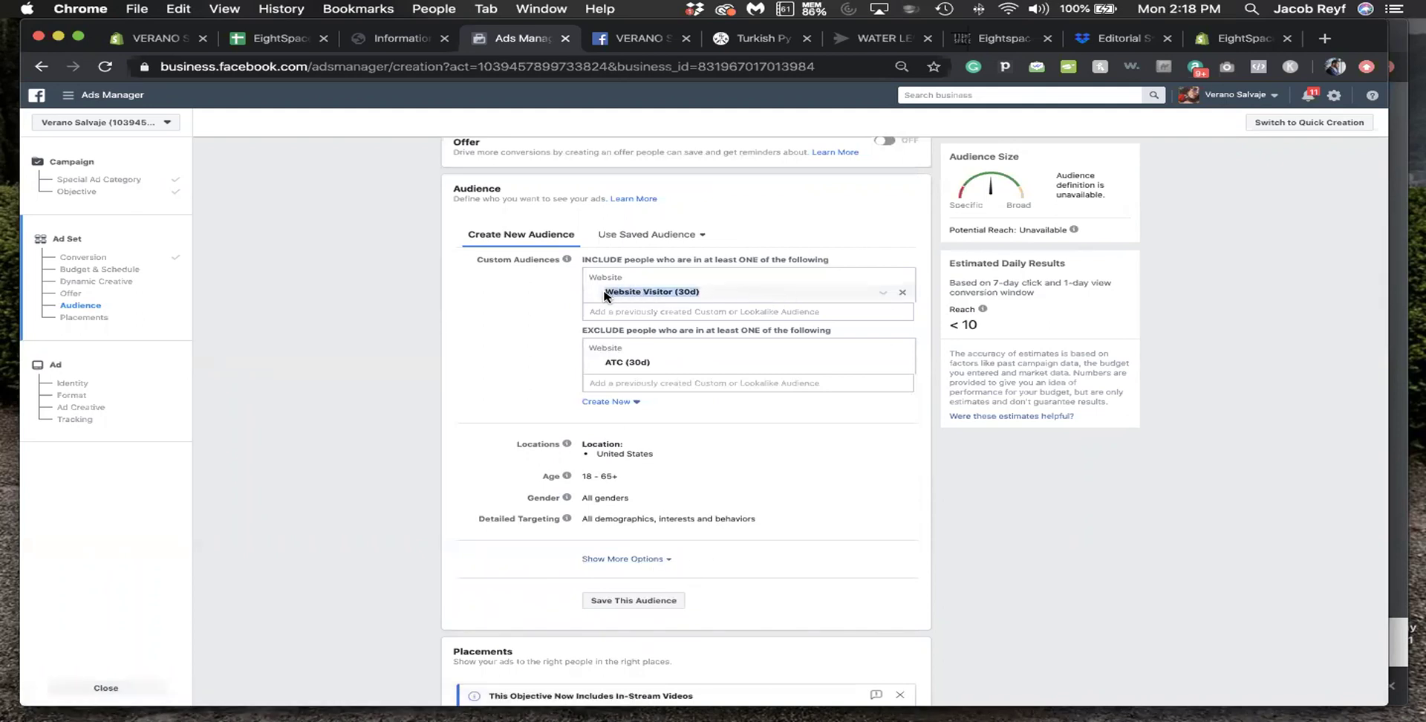
# - Rename the ad set to 'US - 18+ Website Visitor (30d)'
pyautogui.scroll(15, 602, 260)
pyautogui.click(564, 155)
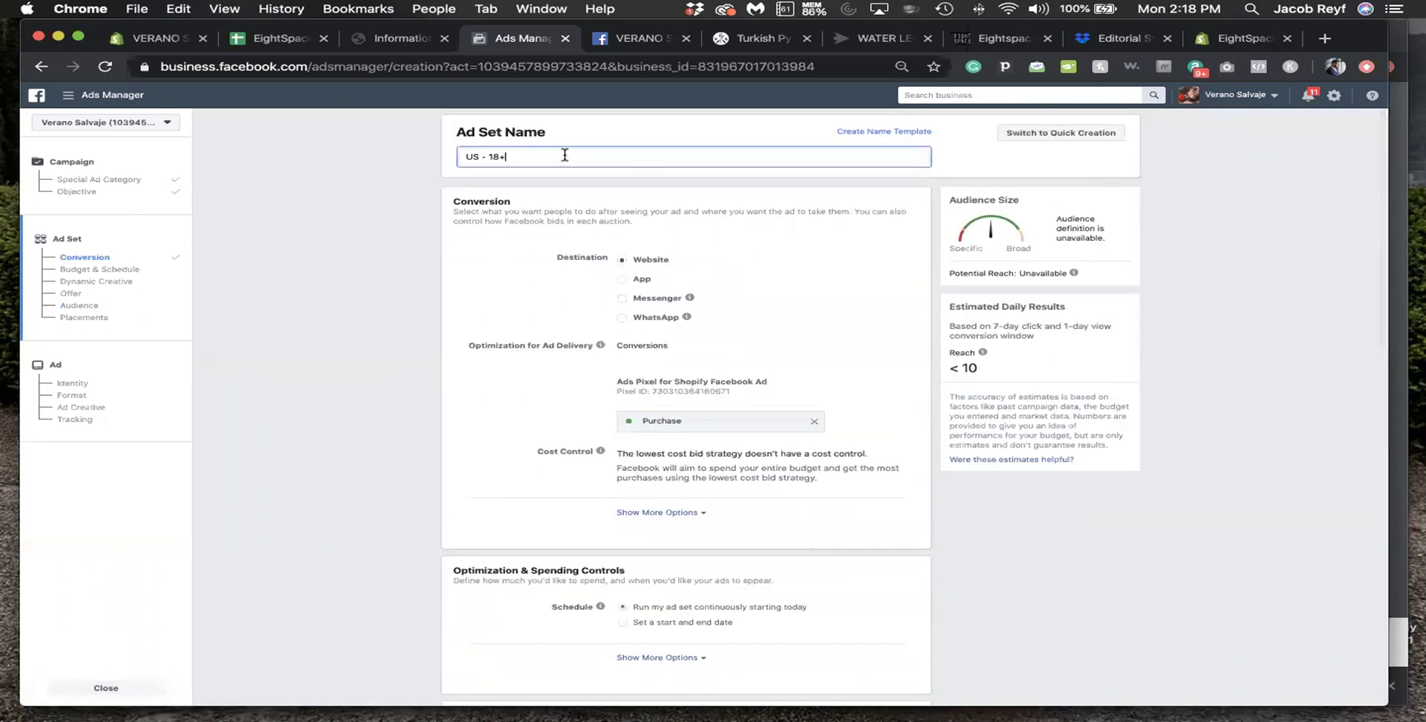
pyautogui.press('super+v')
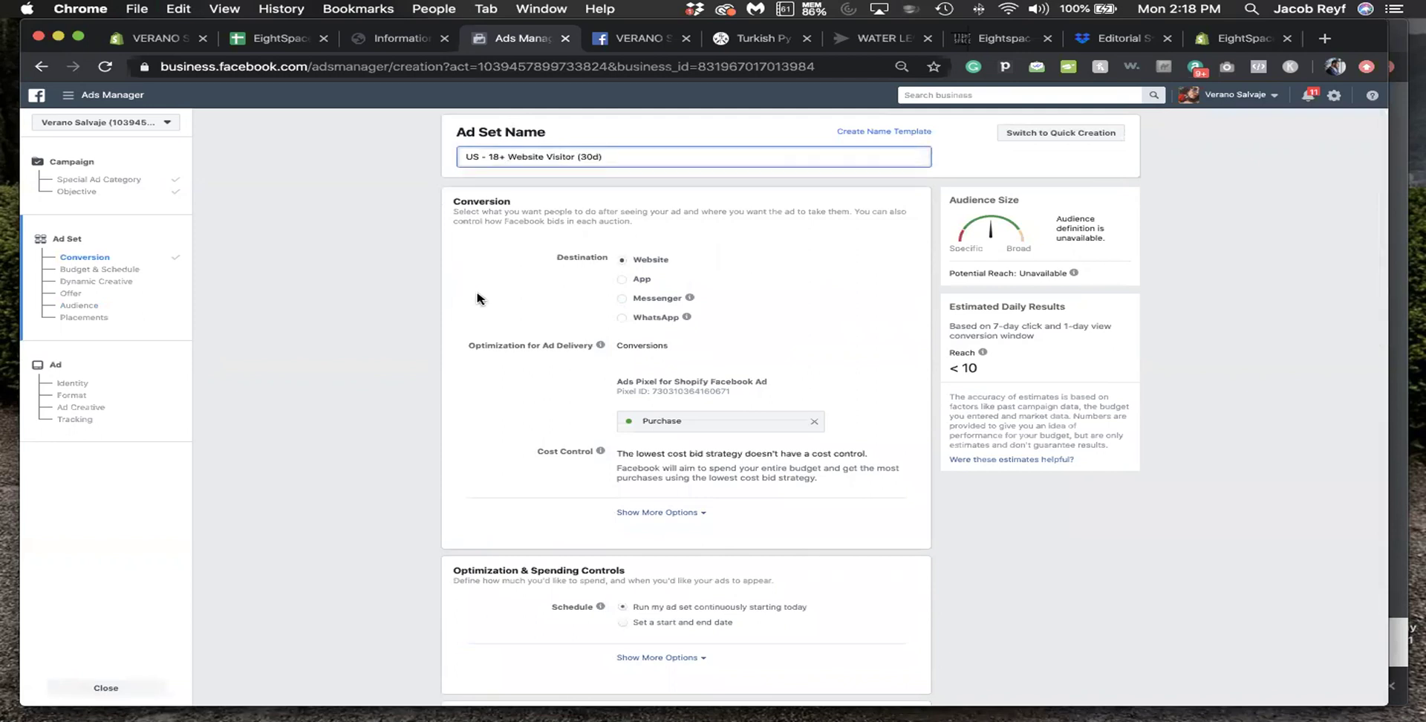
# - Turn off detailed targeting expansion, review the language options, and continue to the ad
pyautogui.scroll(-15, 617, 415)
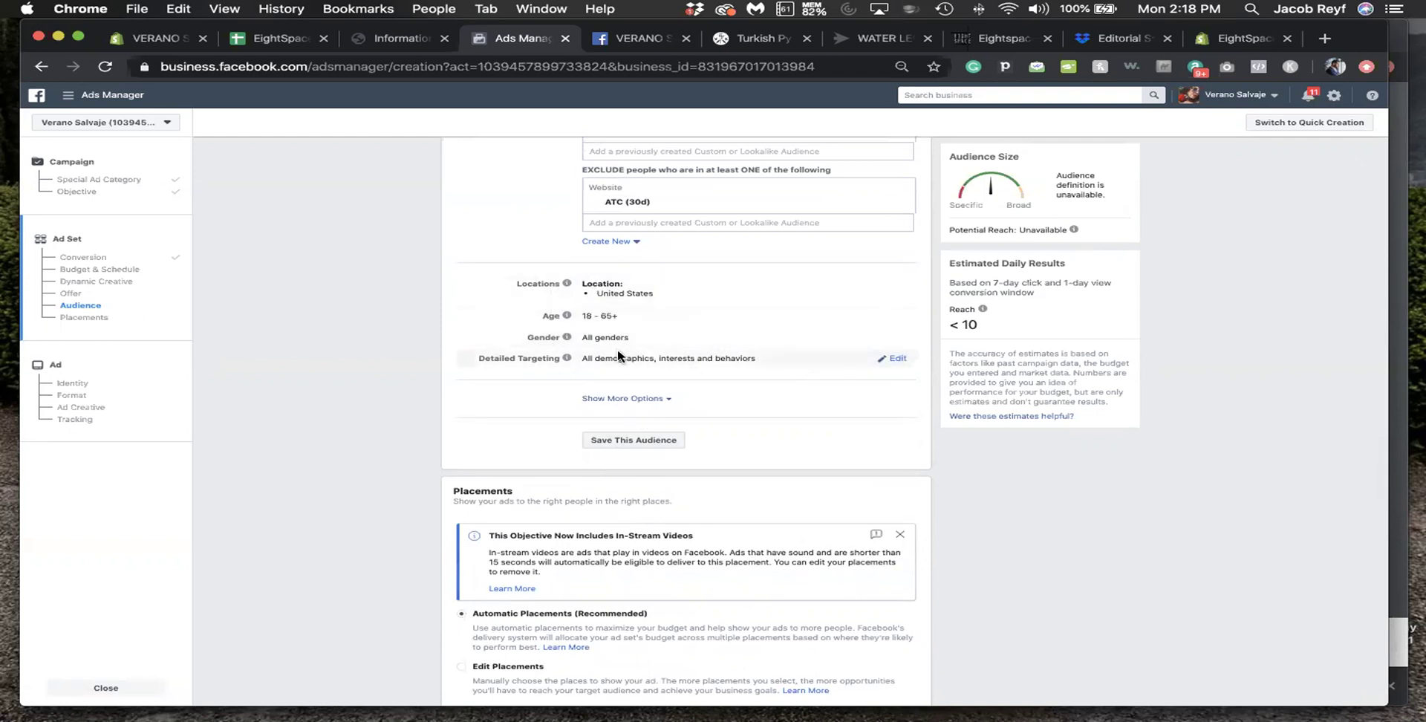
pyautogui.click(678, 363)
pyautogui.scroll(-3, 683, 386)
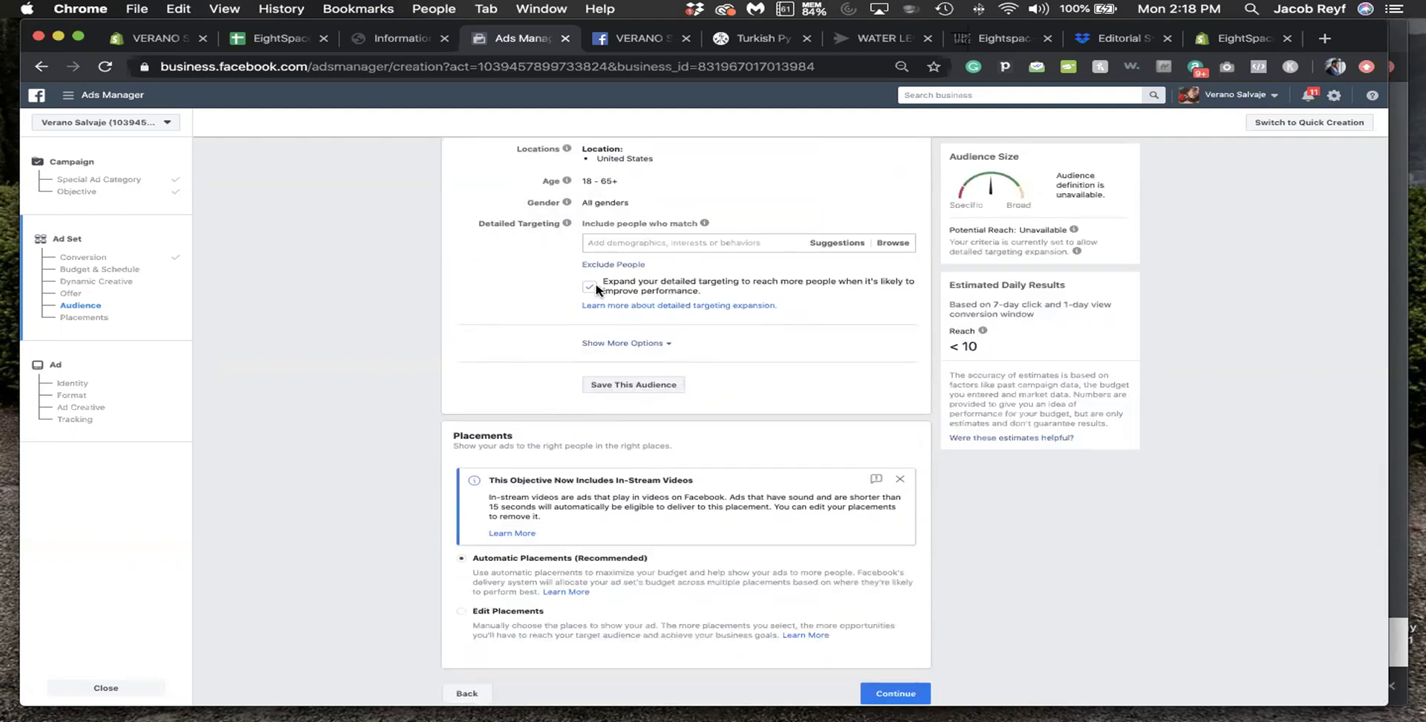
pyautogui.click(640, 286)
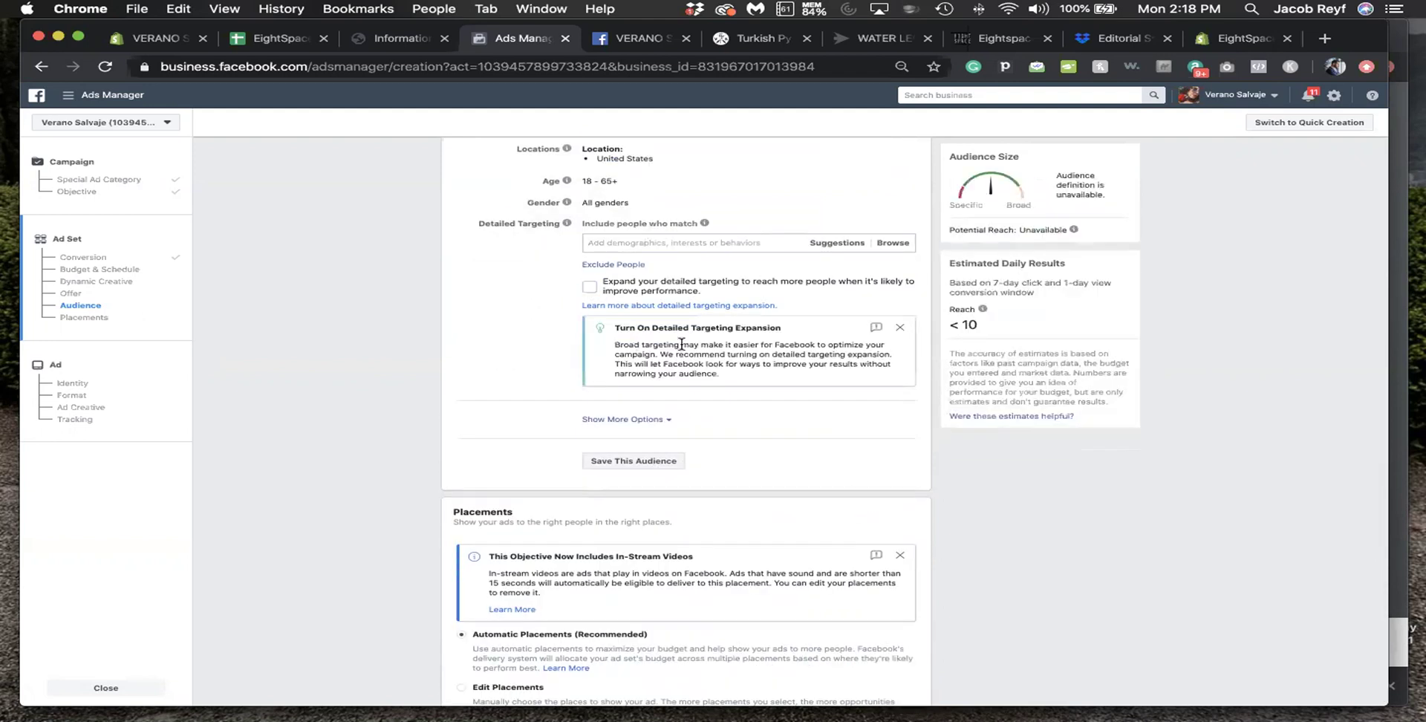
pyautogui.click(636, 419)
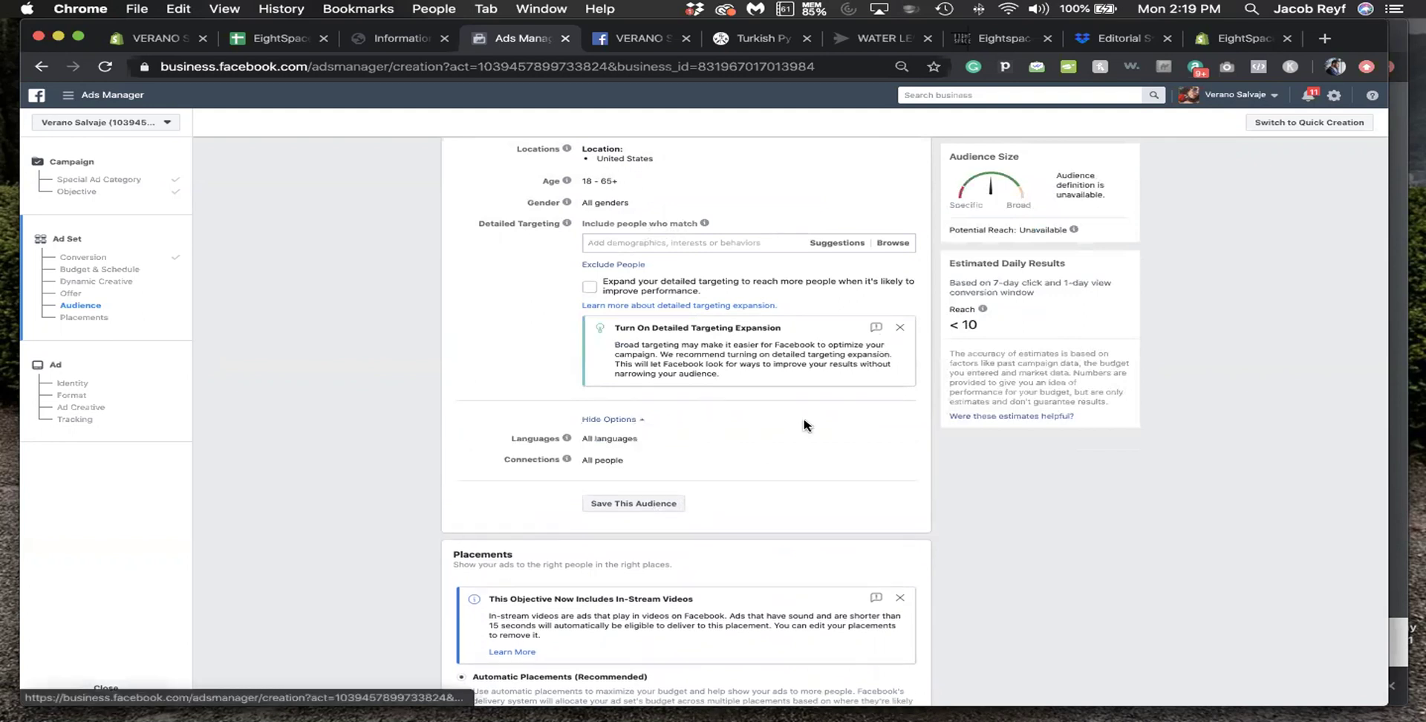
pyautogui.scroll(-3, 783, 431)
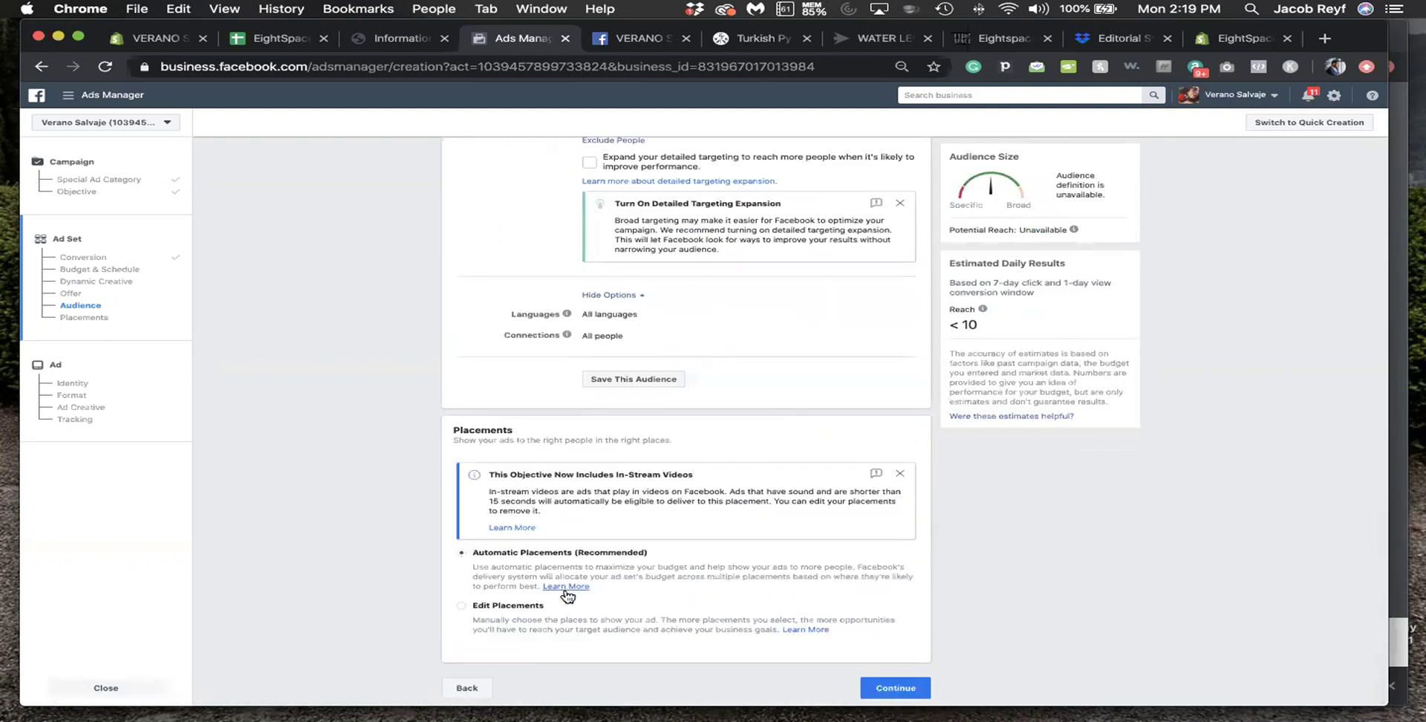
pyautogui.scroll(10, 686, 578)
pyautogui.scroll(5, 686, 578)
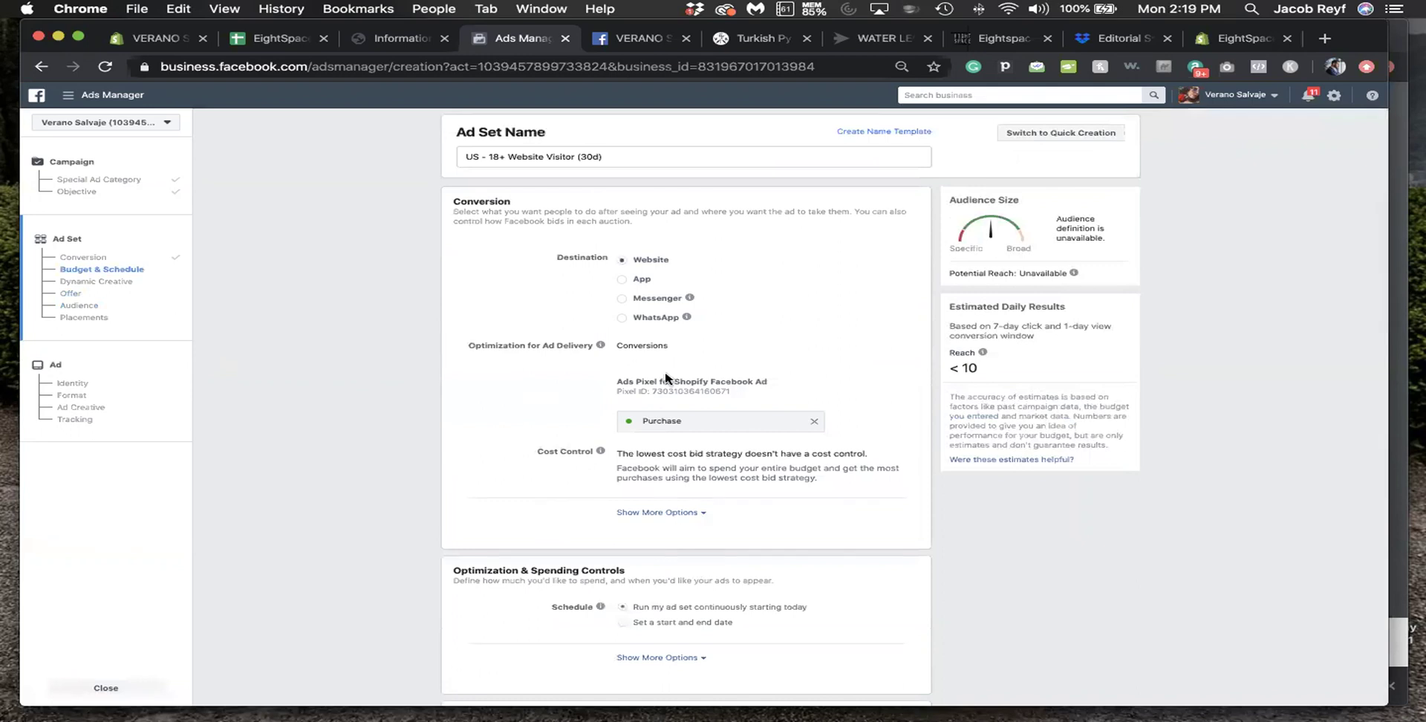
pyautogui.scroll(-15, 612, 488)
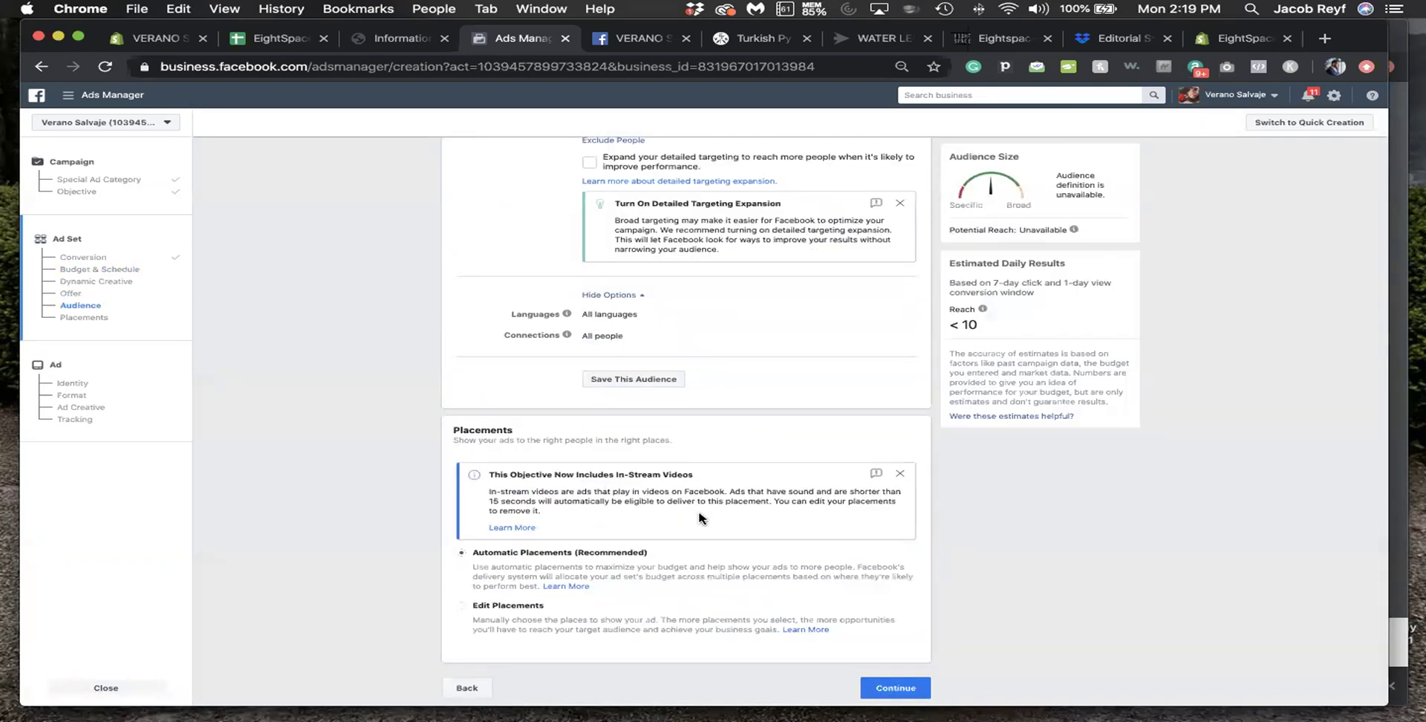
pyautogui.click(913, 687)
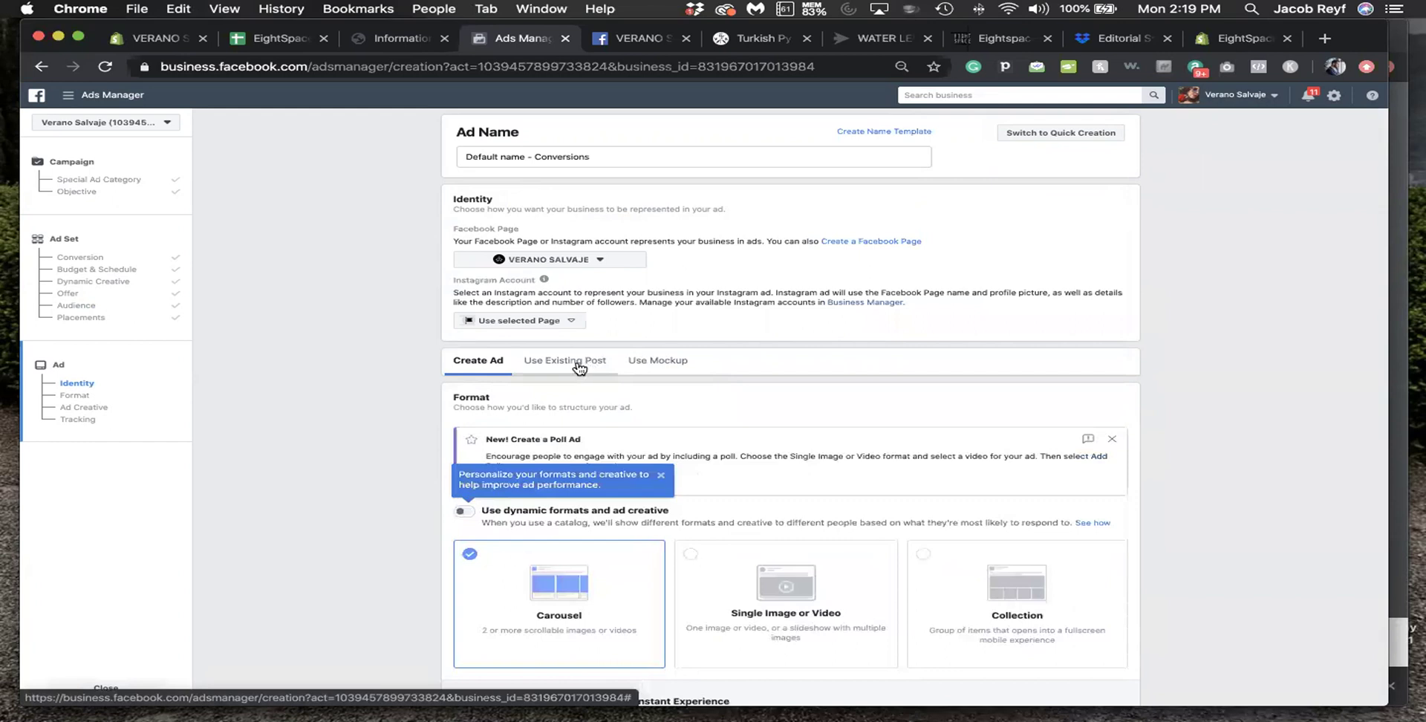
# - Close the 'Personalize your formats' tip covering the Identity and Format settings
pyautogui.scroll(-3, 766, 396)
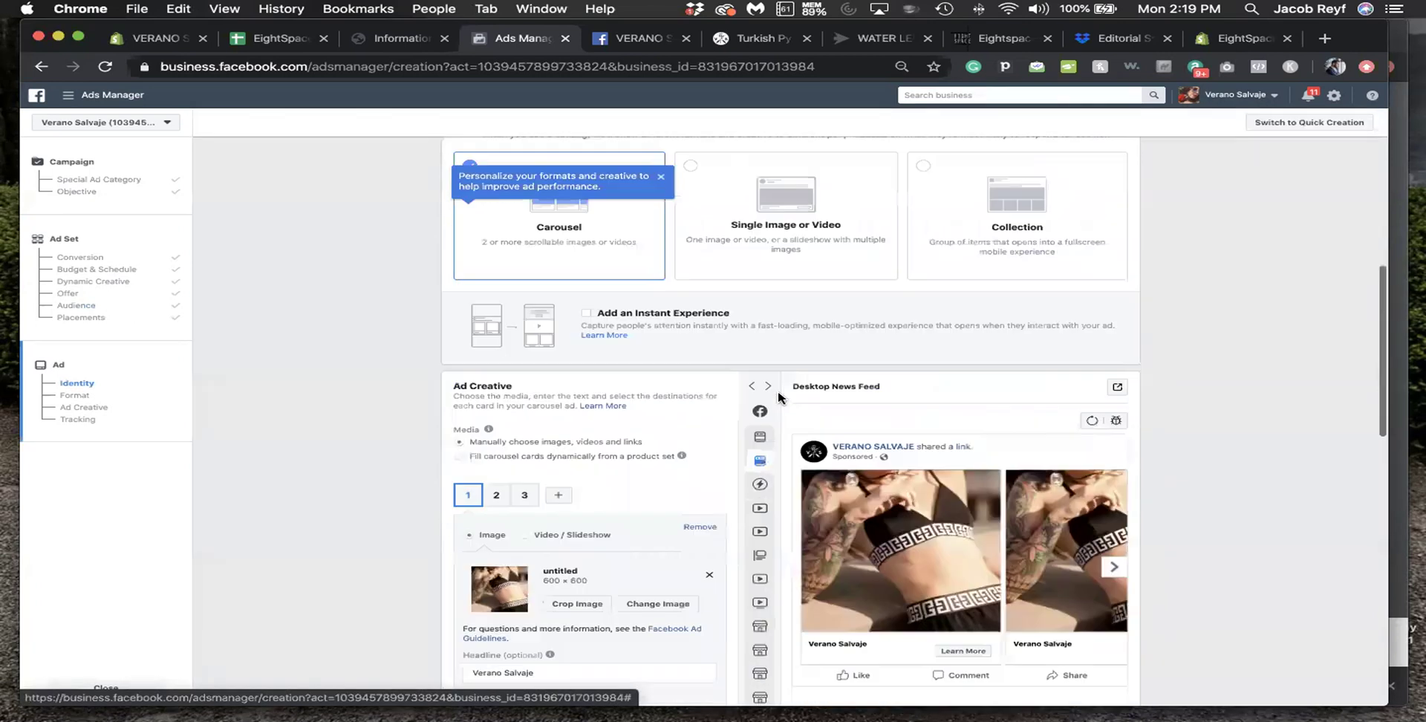
pyautogui.scroll(-10, 777, 397)
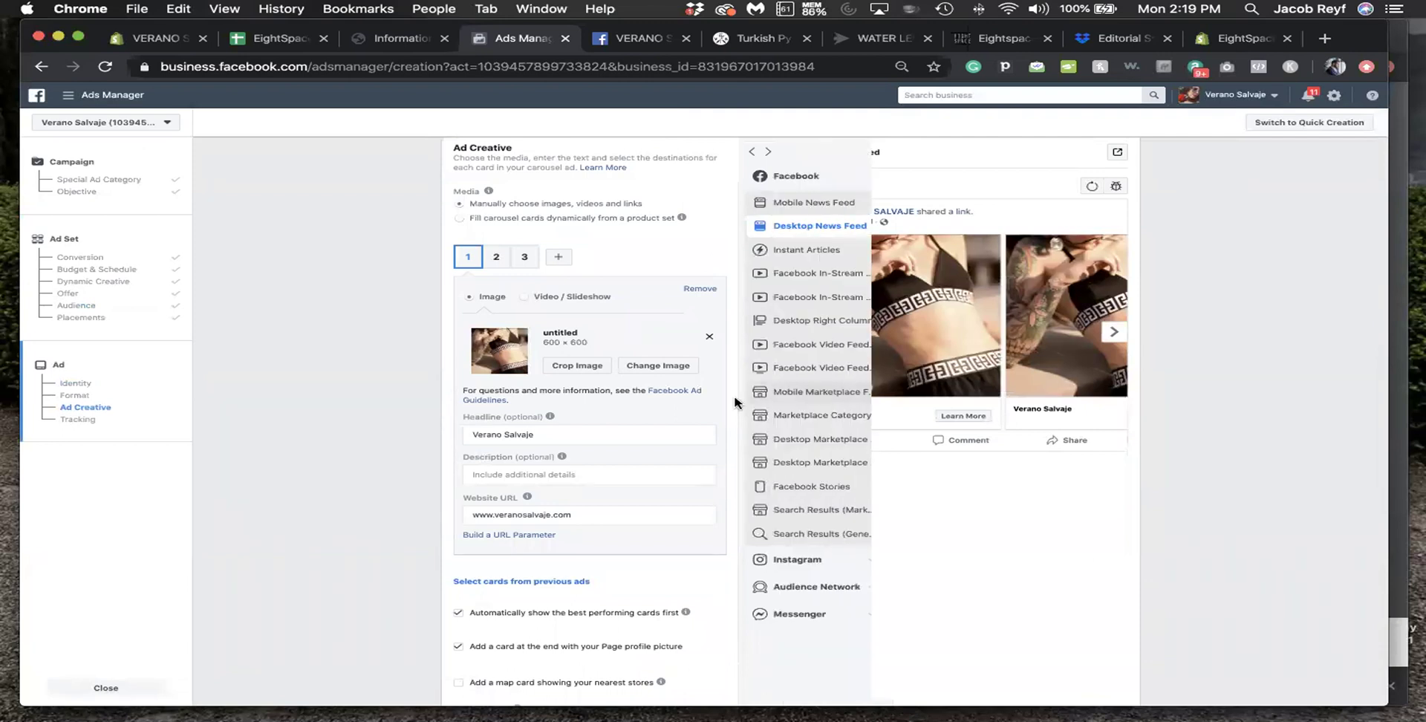
pyautogui.moveTo(550, 418)
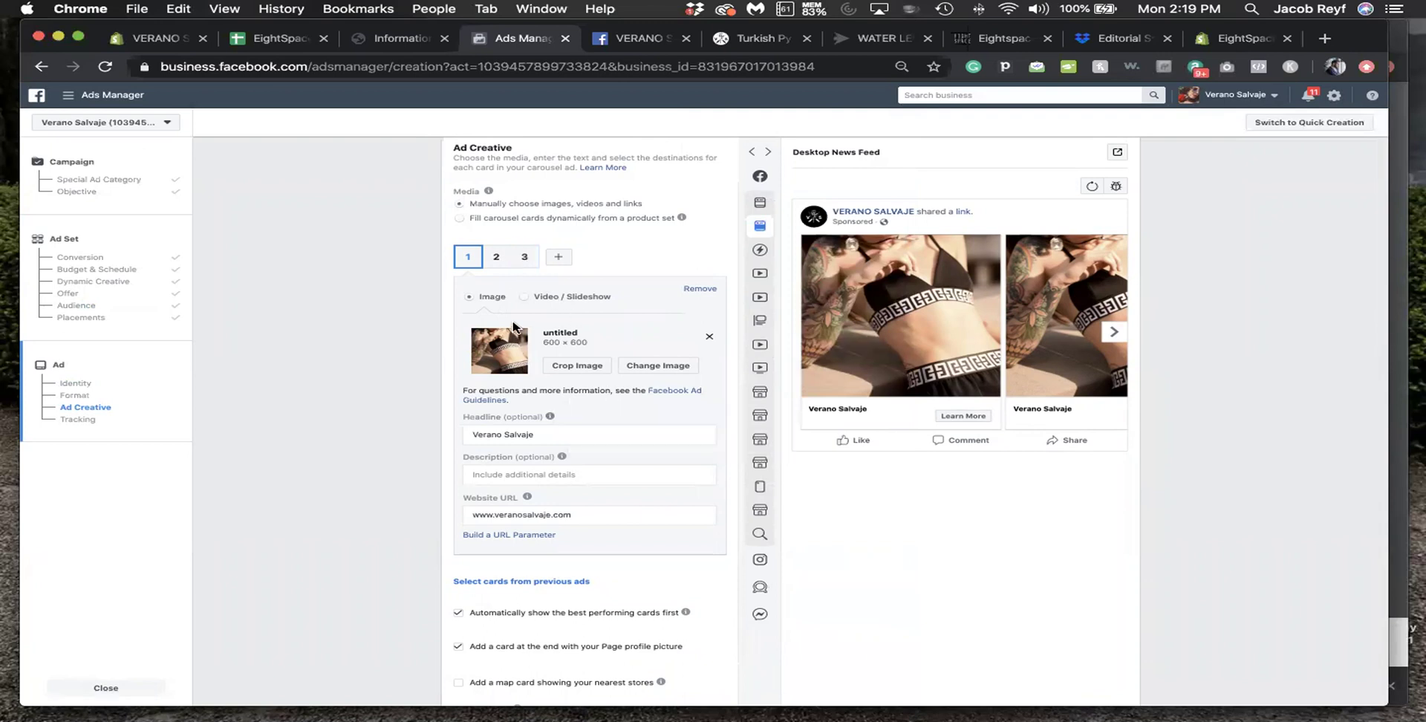
pyautogui.moveTo(561, 456)
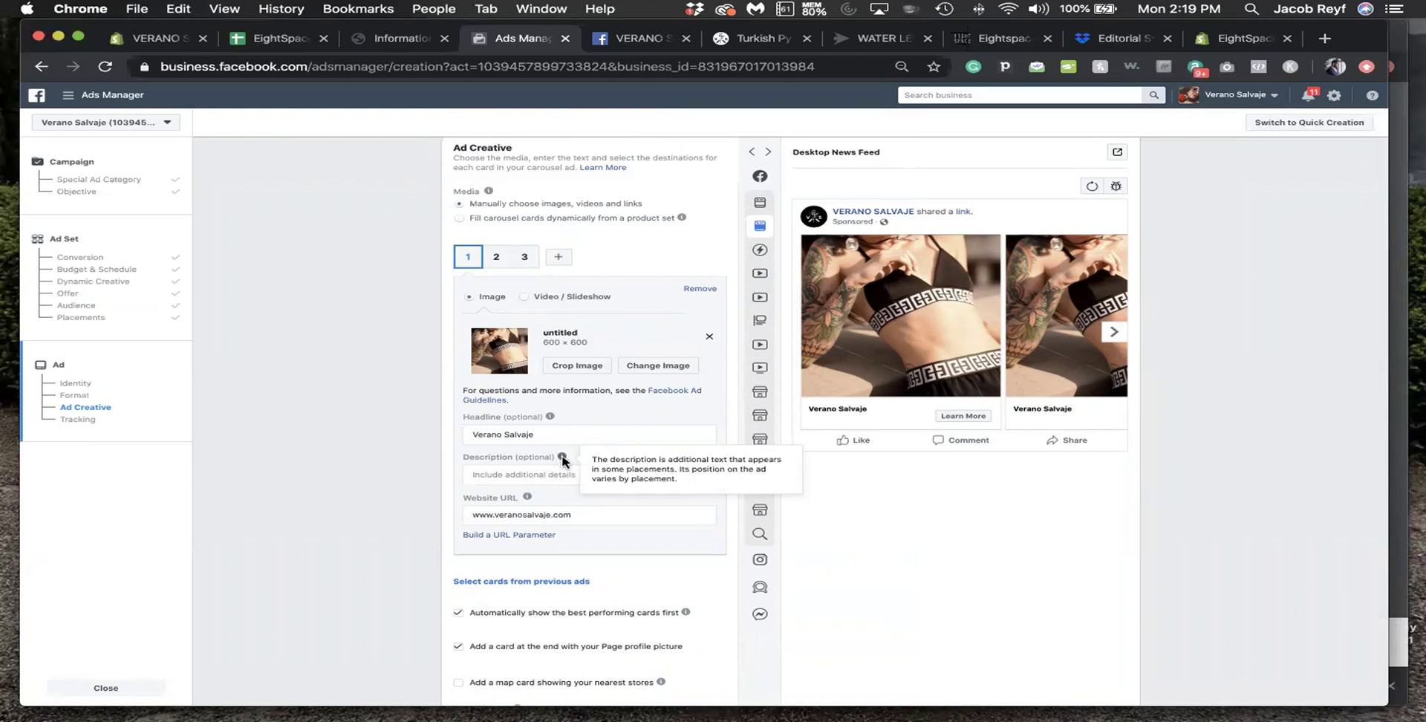
pyautogui.scroll(4, 489, 225)
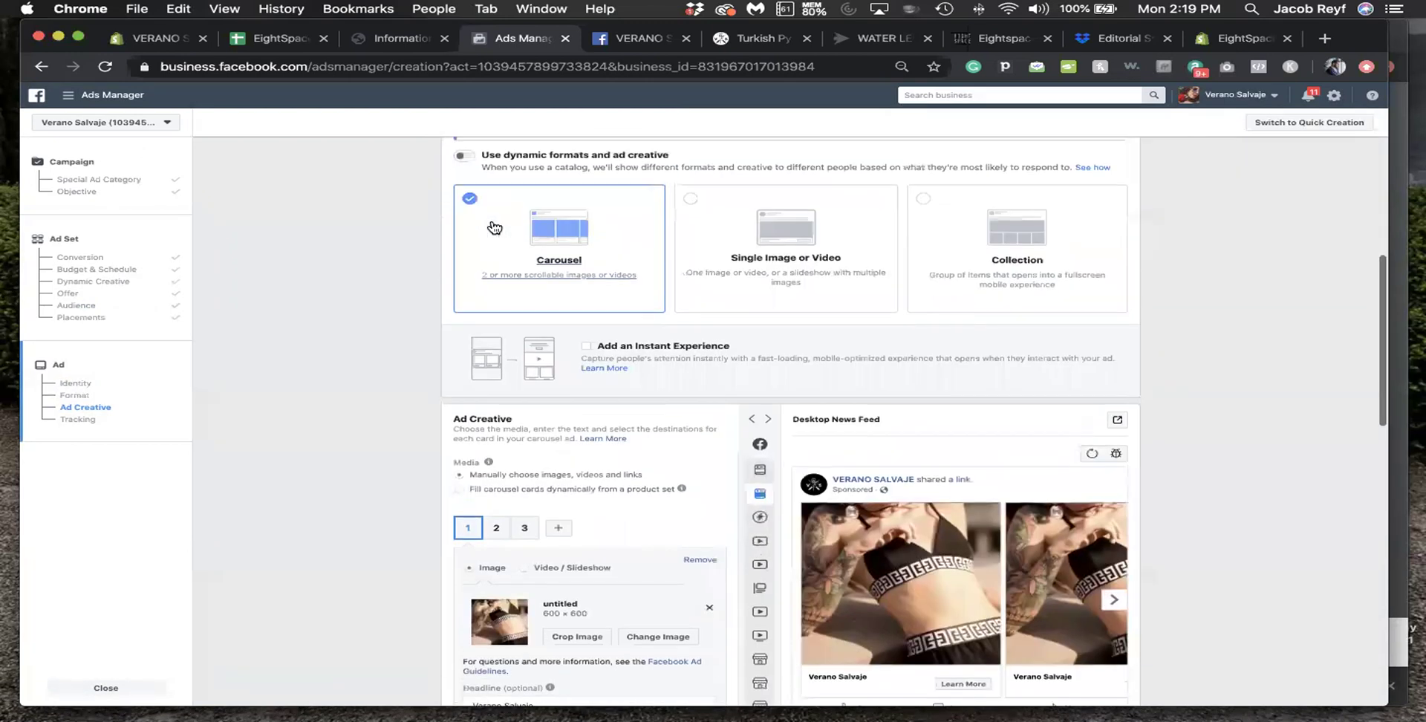
pyautogui.scroll(-15, 520, 436)
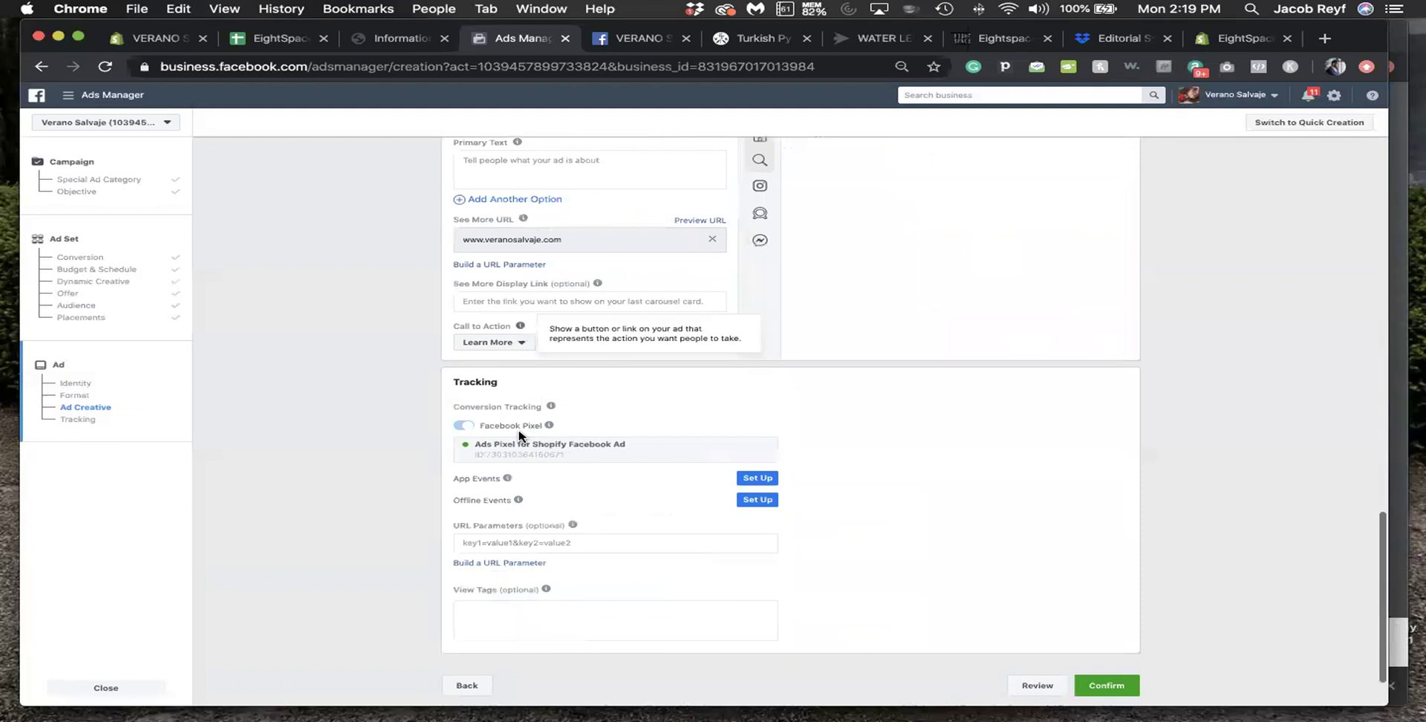
pyautogui.scroll(20, 790, 547)
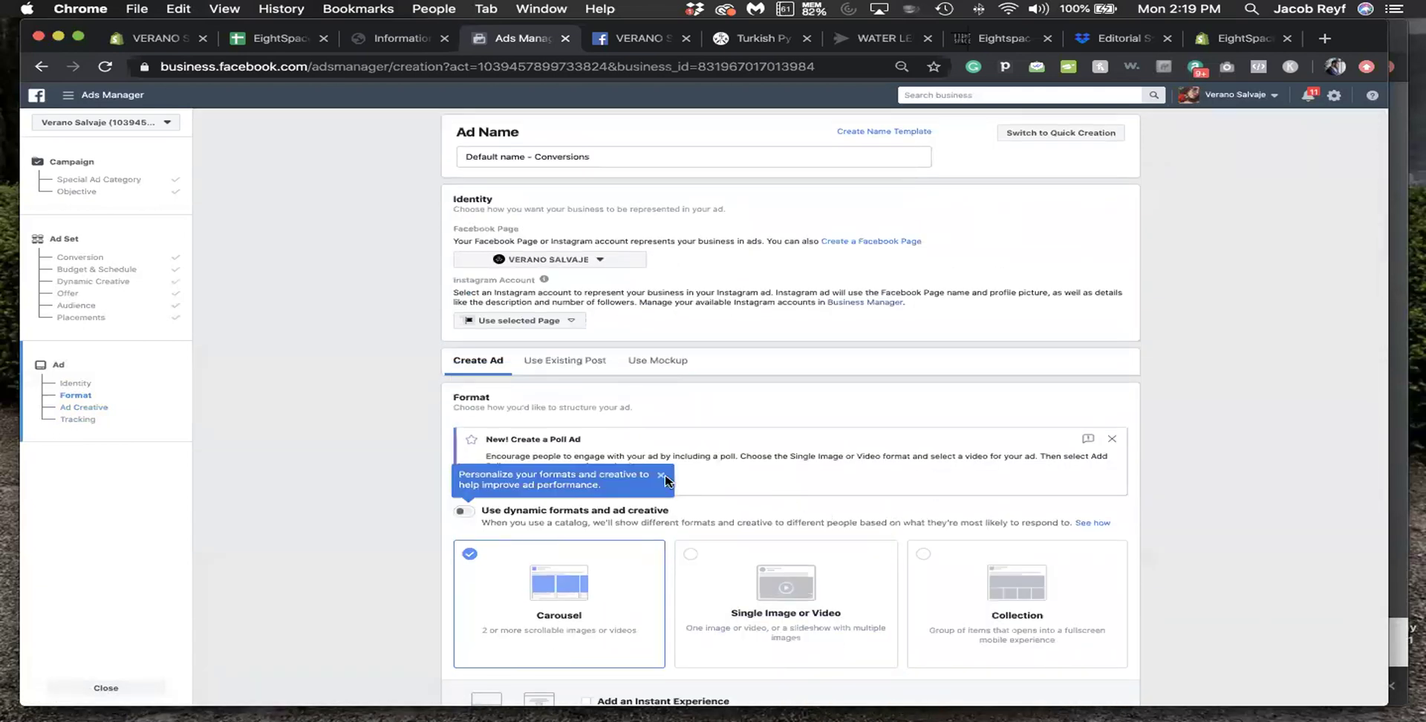
pyautogui.click(660, 475)
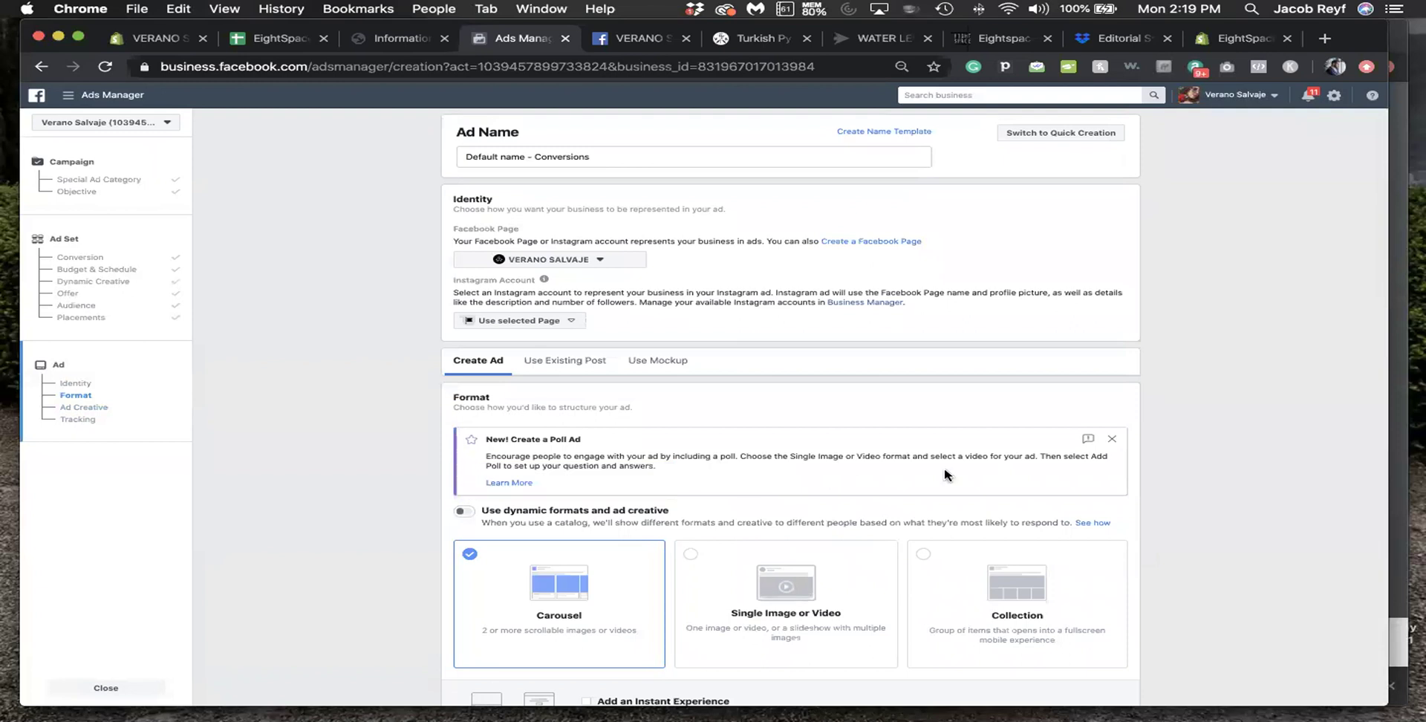
# - Dismiss the poll ad card, choose the brand's Instagram account, and use an existing post
pyautogui.click(1115, 440)
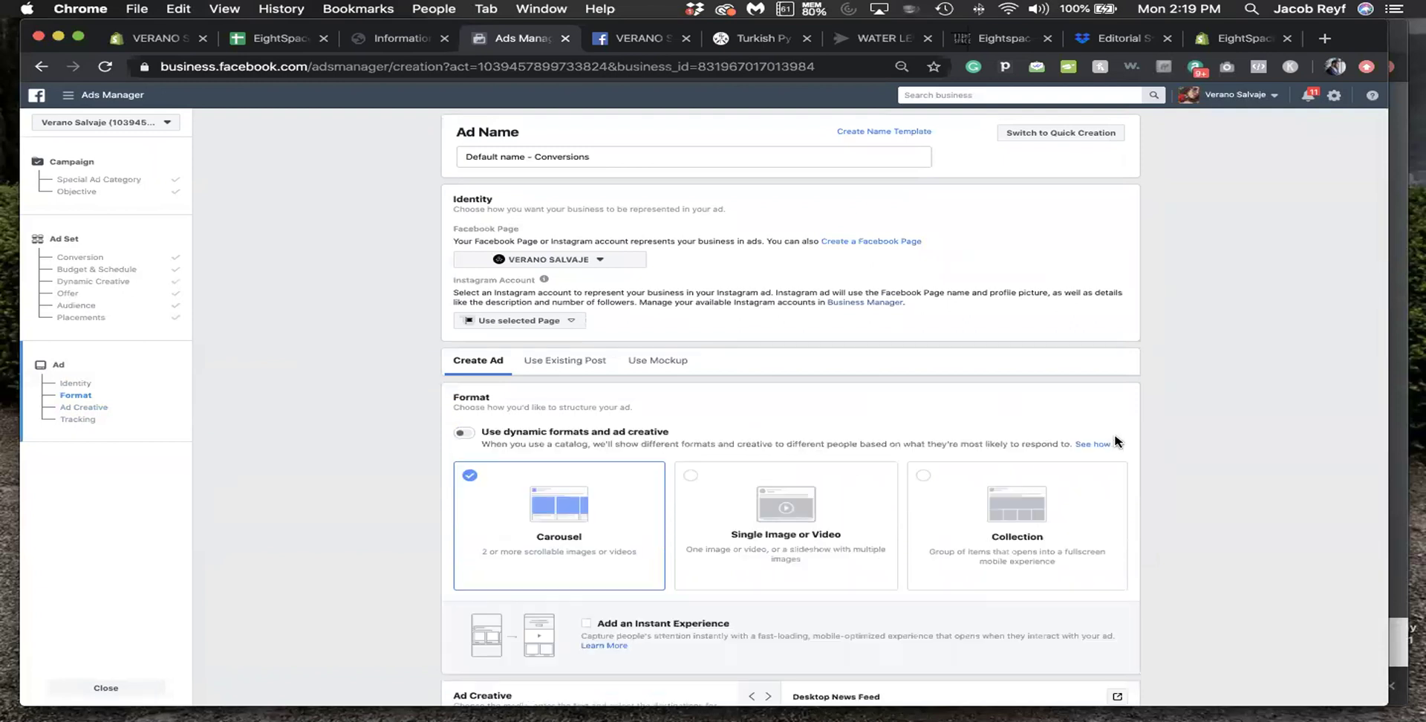
pyautogui.click(566, 331)
pyautogui.click(545, 362)
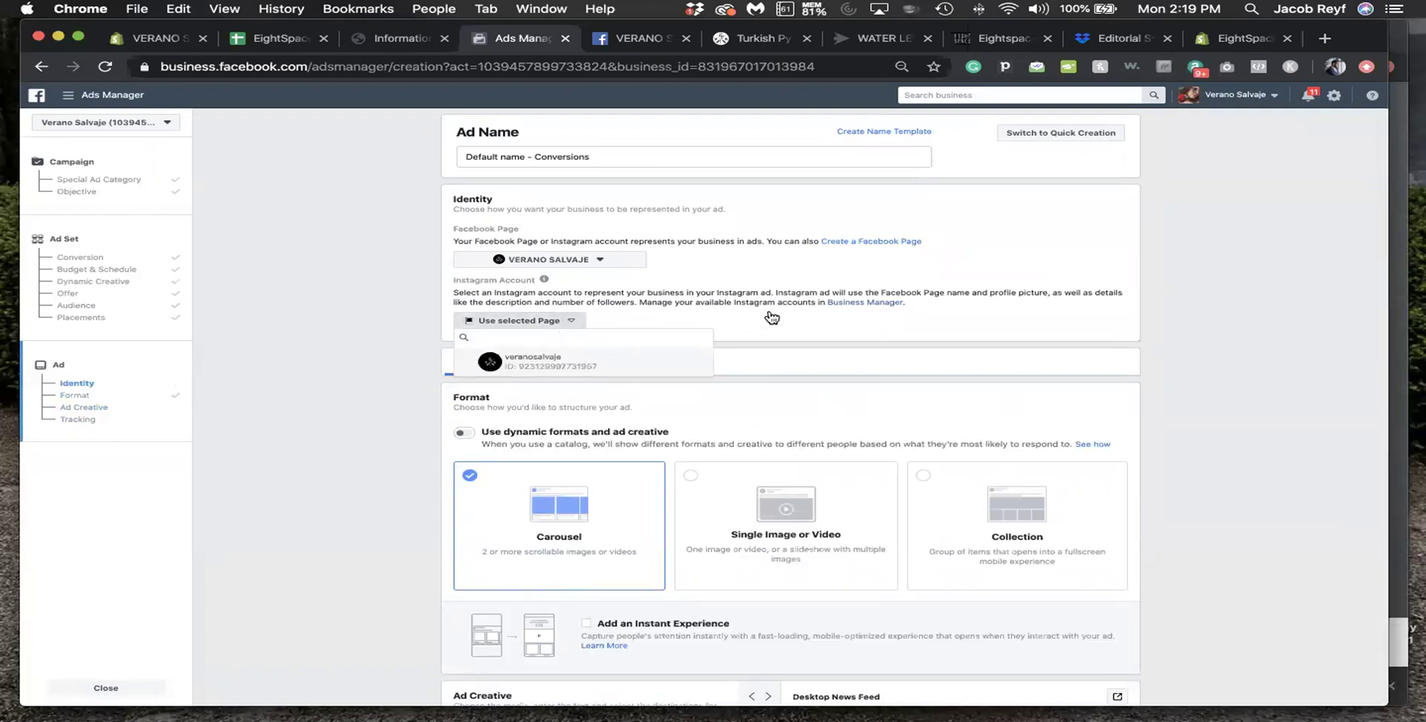
pyautogui.scroll(-15, 815, 316)
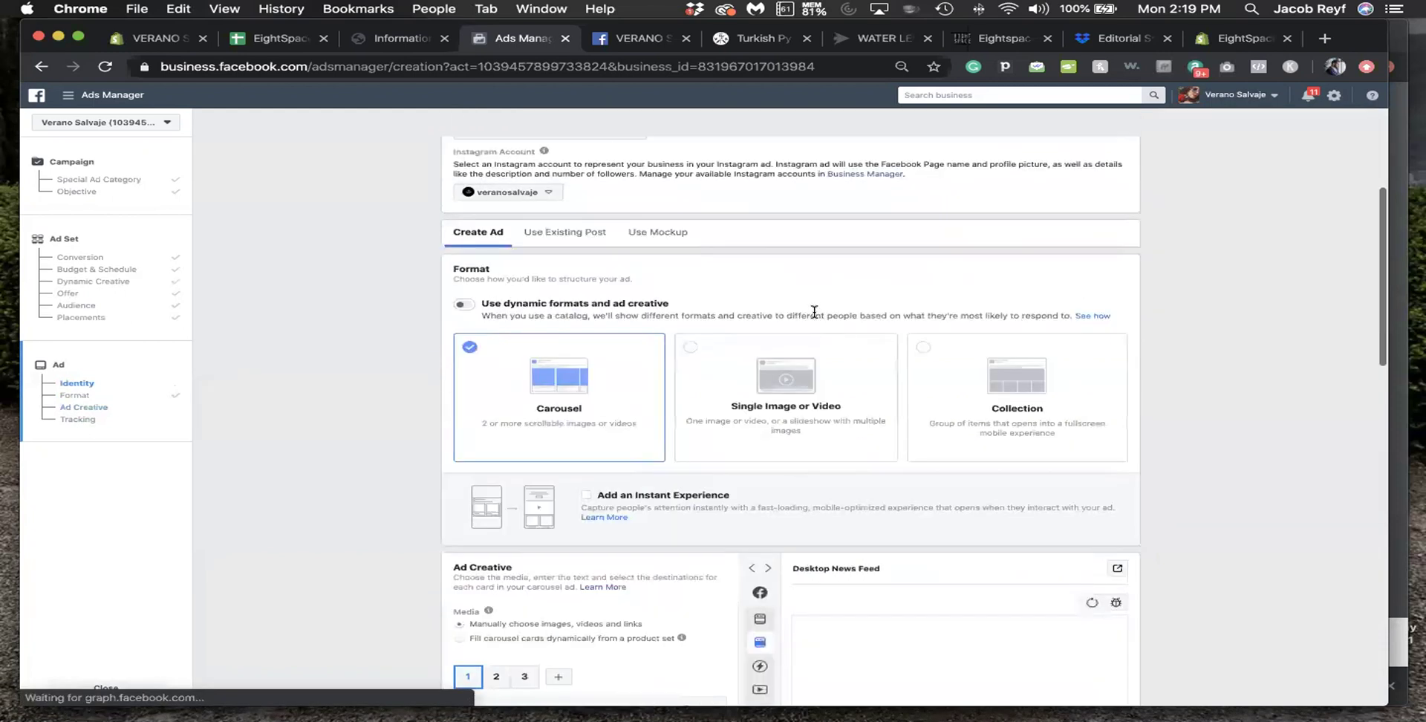
pyautogui.scroll(15, 814, 315)
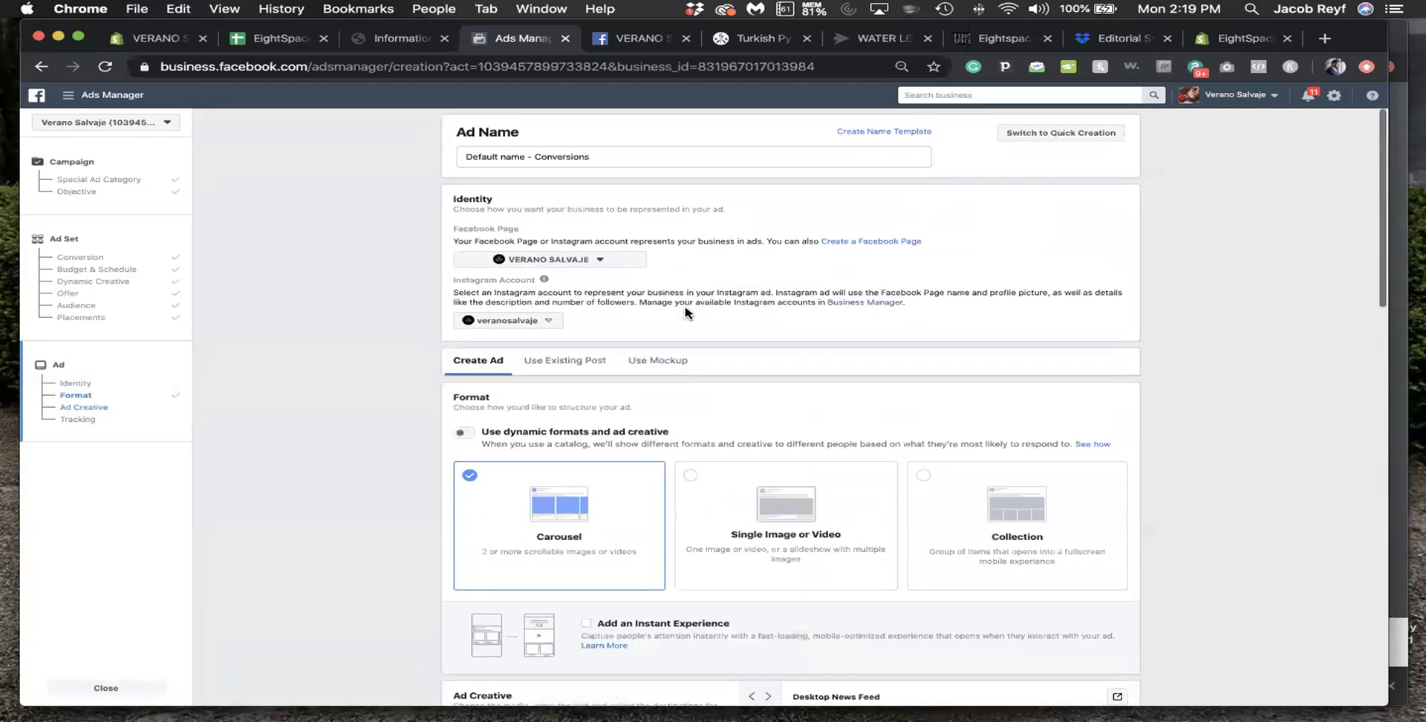
pyautogui.click(554, 367)
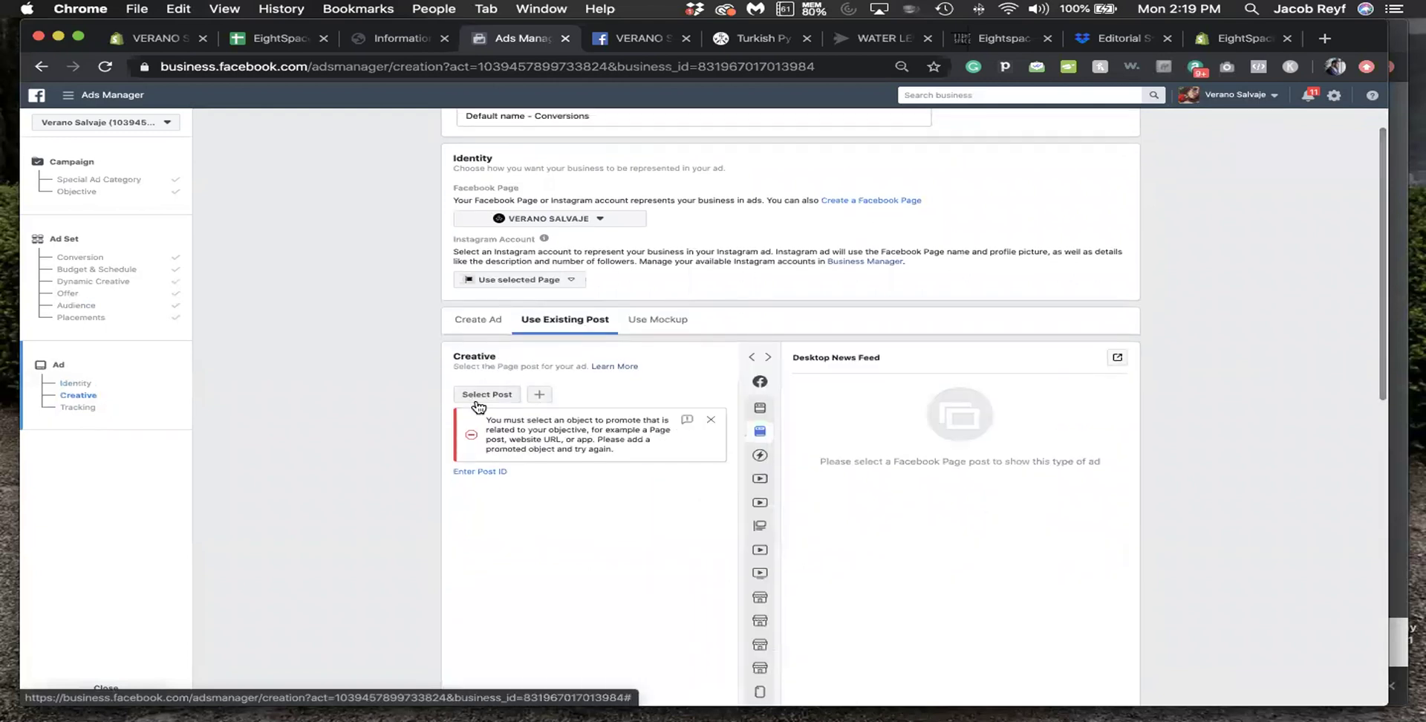
# - Open the Select Post list and filter it to Ads posts only
pyautogui.click(492, 403)
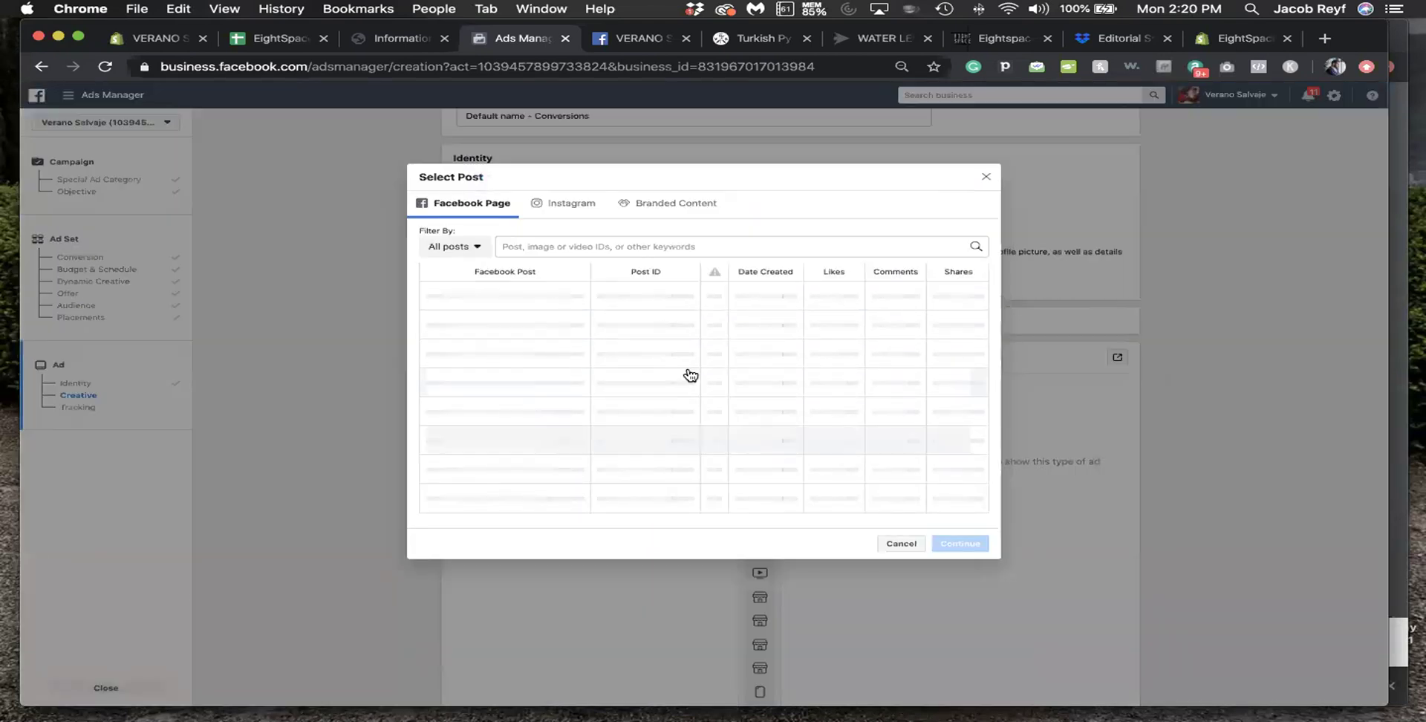
pyautogui.click(901, 543)
pyautogui.click(474, 394)
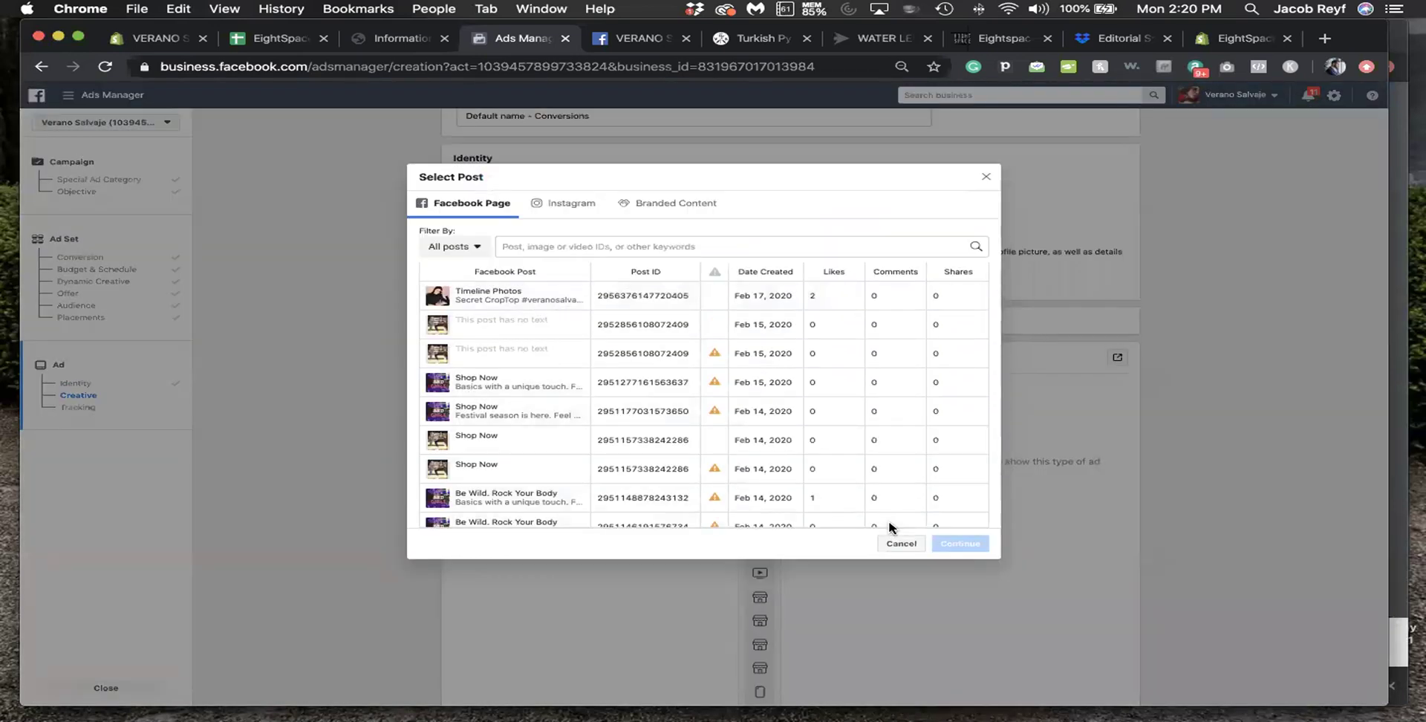
pyautogui.click(471, 246)
pyautogui.click(476, 282)
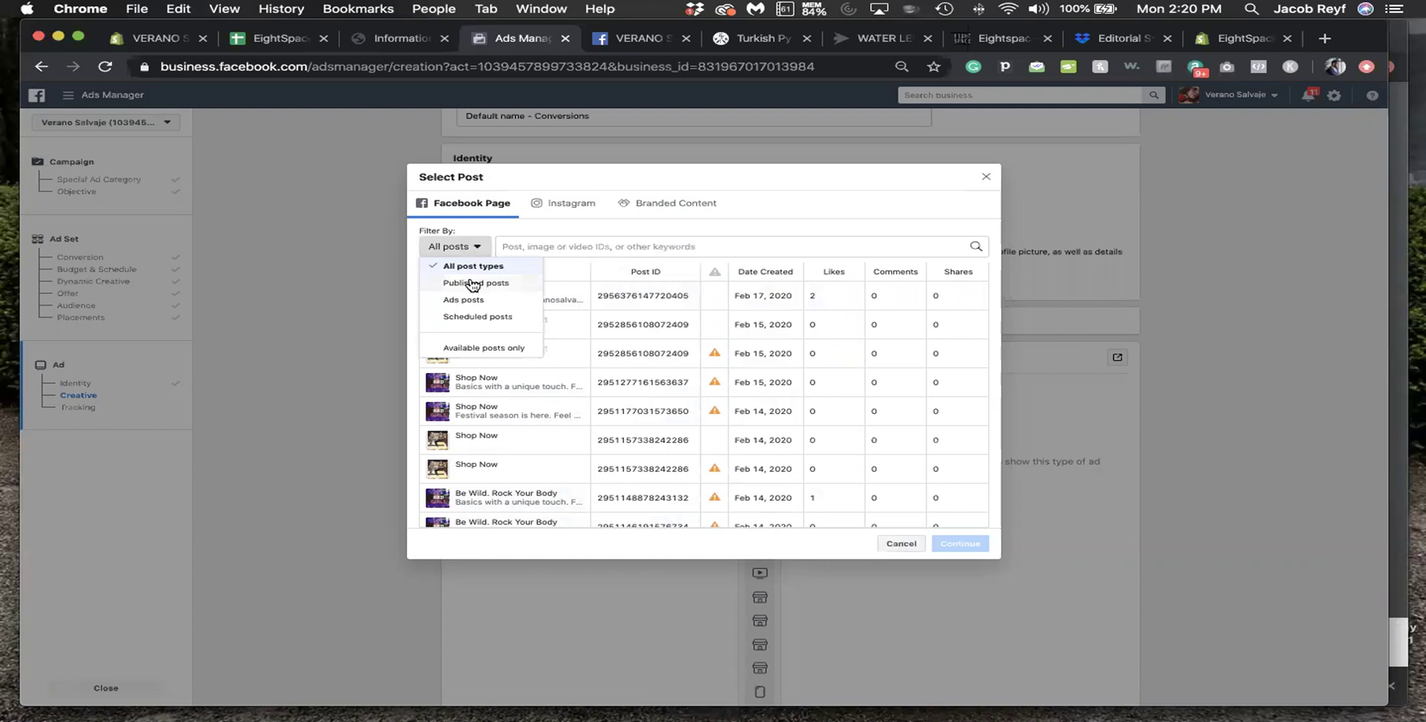
pyautogui.click(473, 299)
pyautogui.click(607, 240)
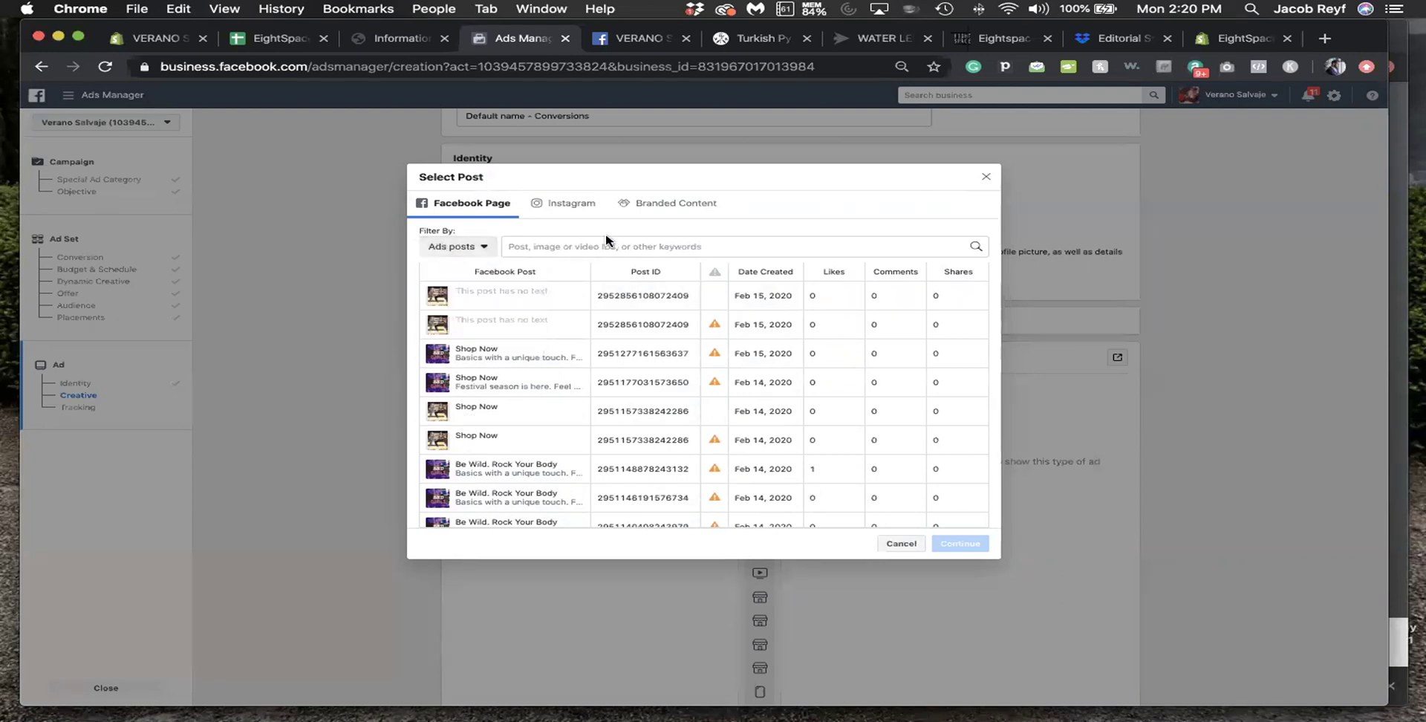
# - Scroll through the ads posts and start a keyword search of the list
pyautogui.scroll(-5, 738, 308)
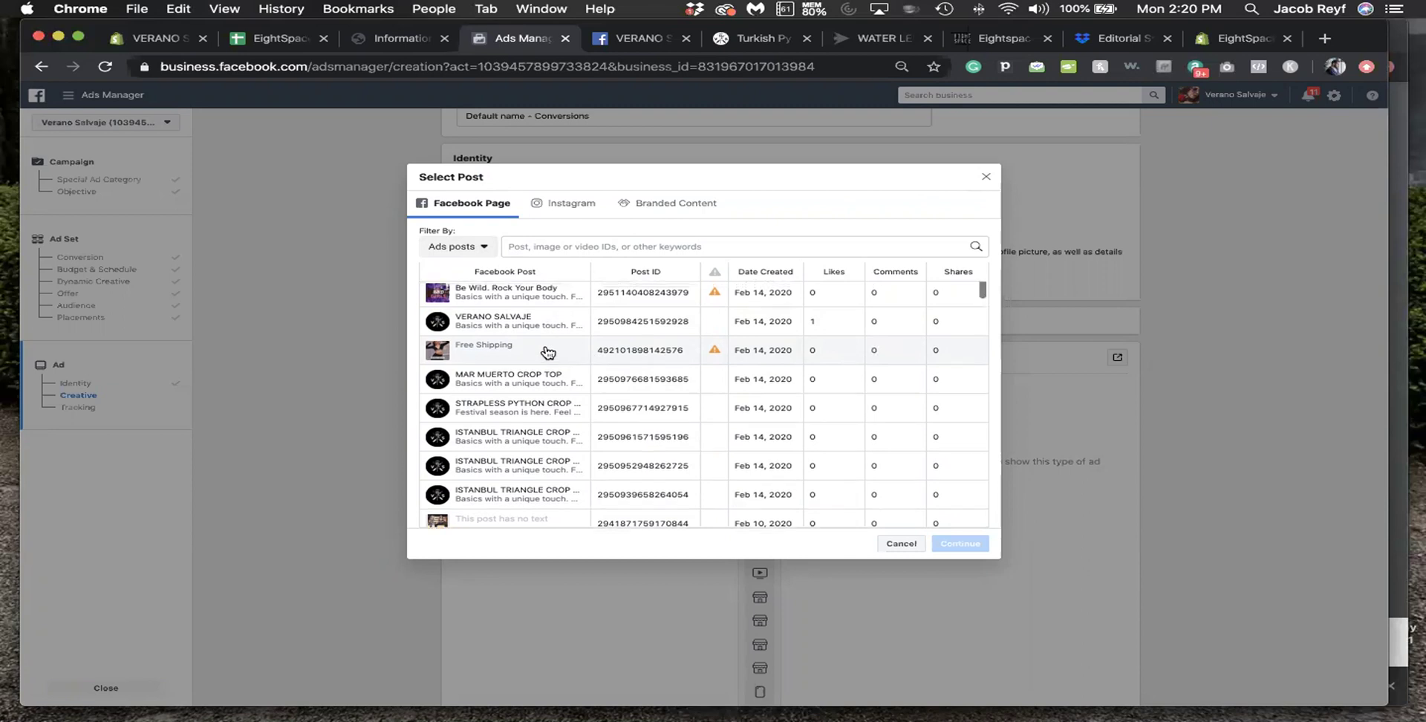
pyautogui.scroll(2, 548, 354)
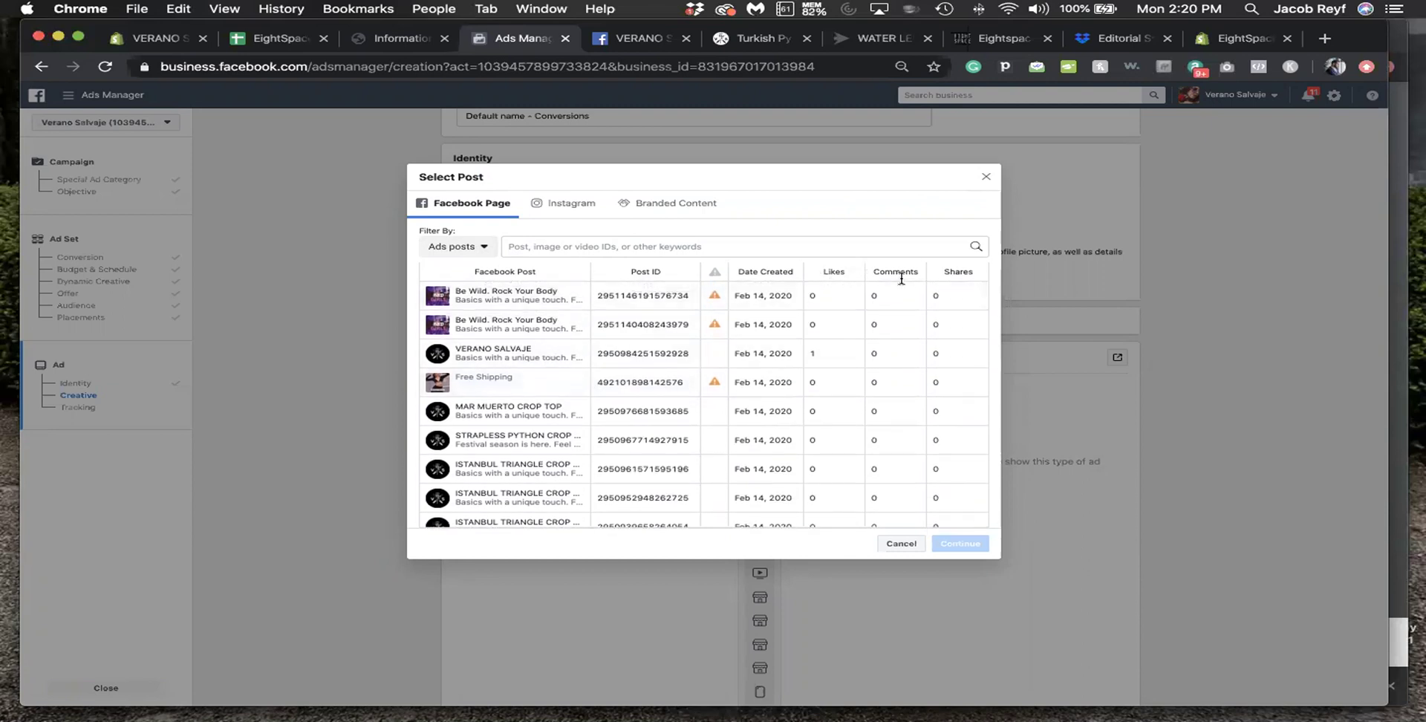
pyautogui.scroll(-5, 605, 386)
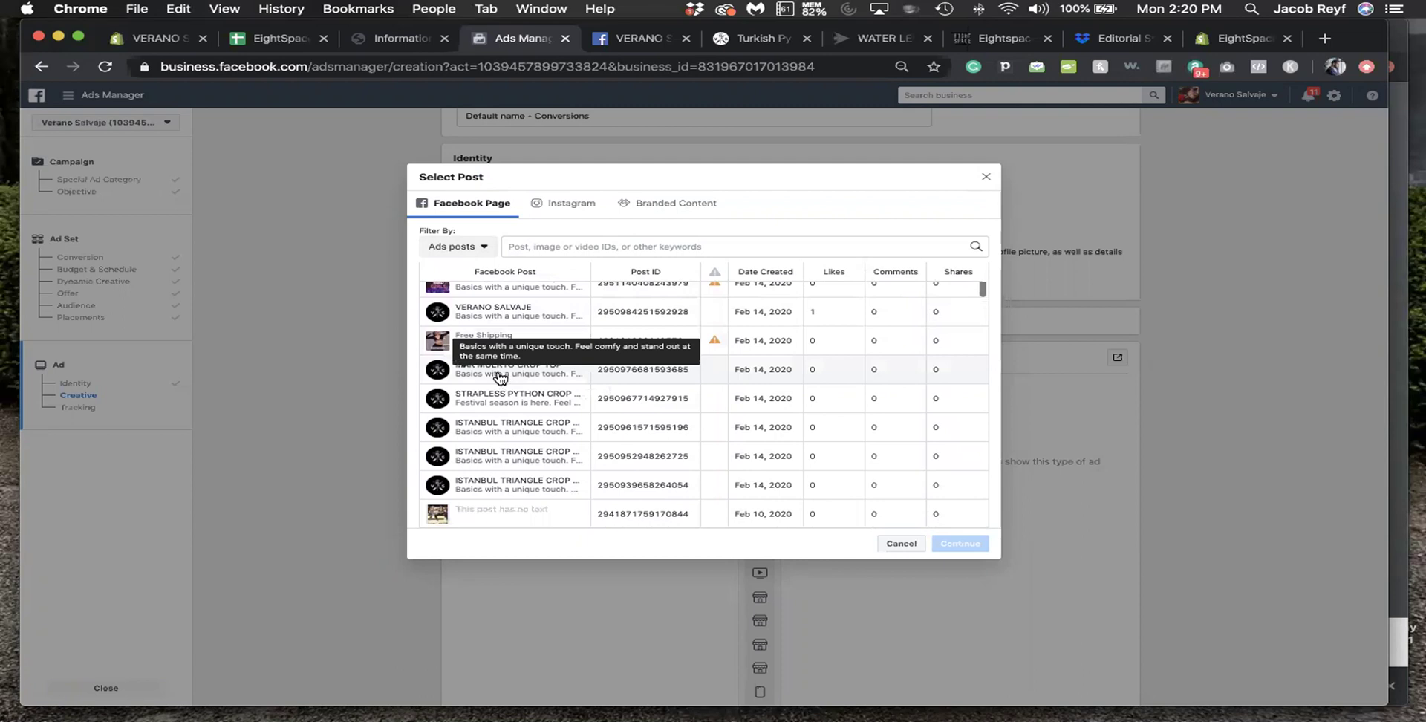
pyautogui.scroll(-8, 505, 349)
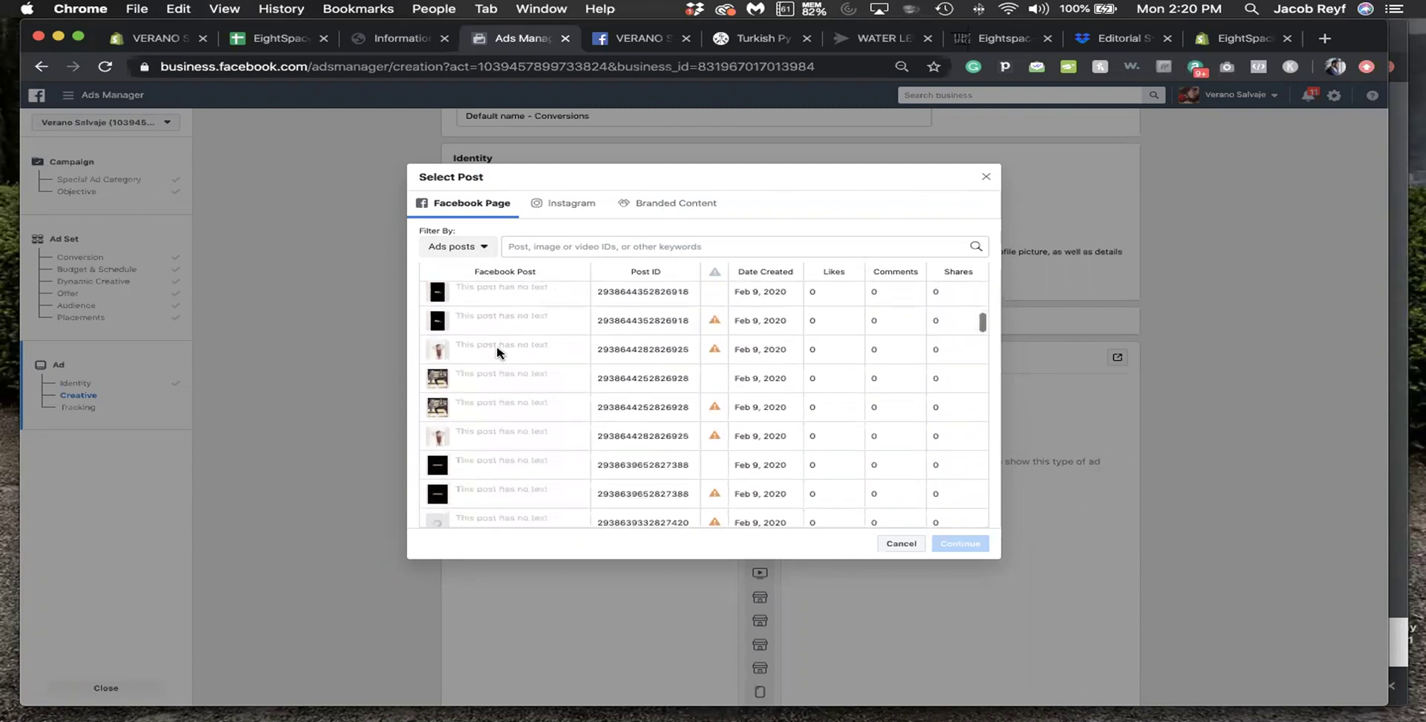
pyautogui.click(588, 244)
# - Search the post picker for 'festival', then clear the search term
pyautogui.write('1')
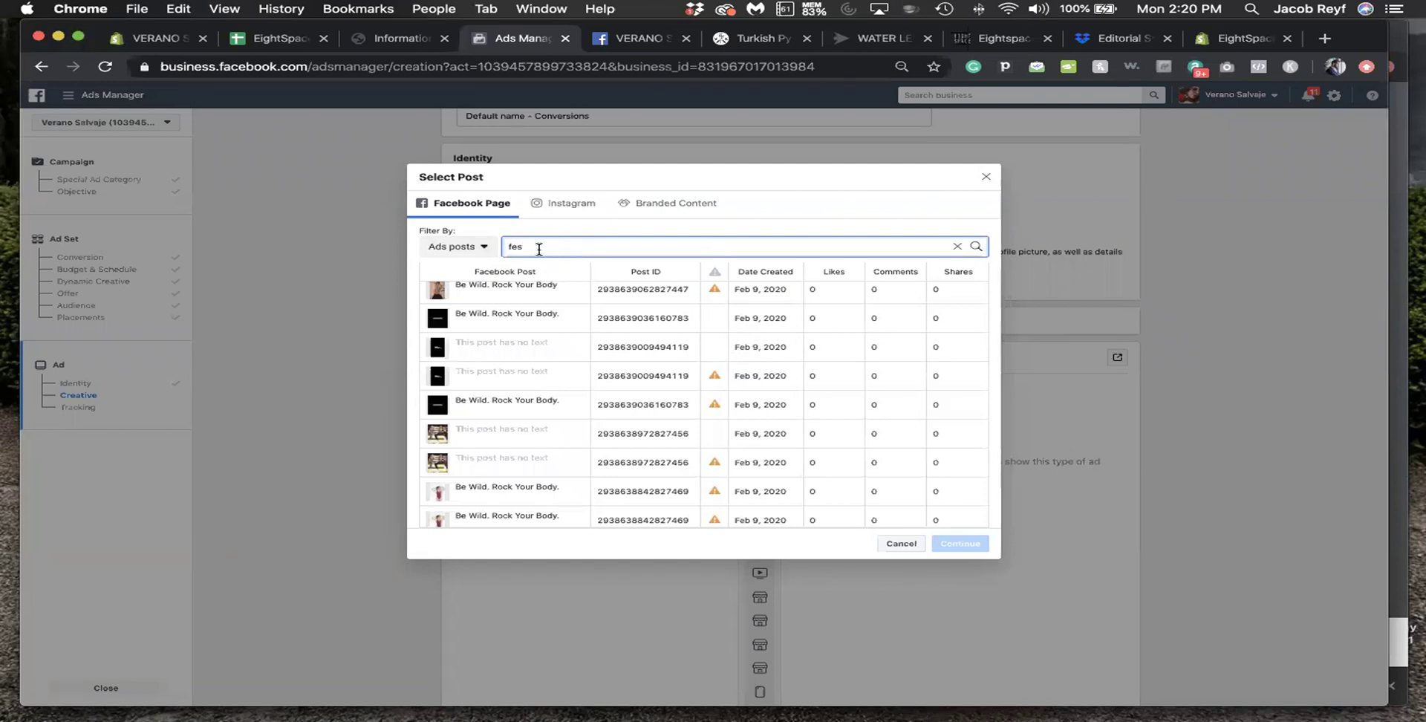
pyautogui.click(975, 246)
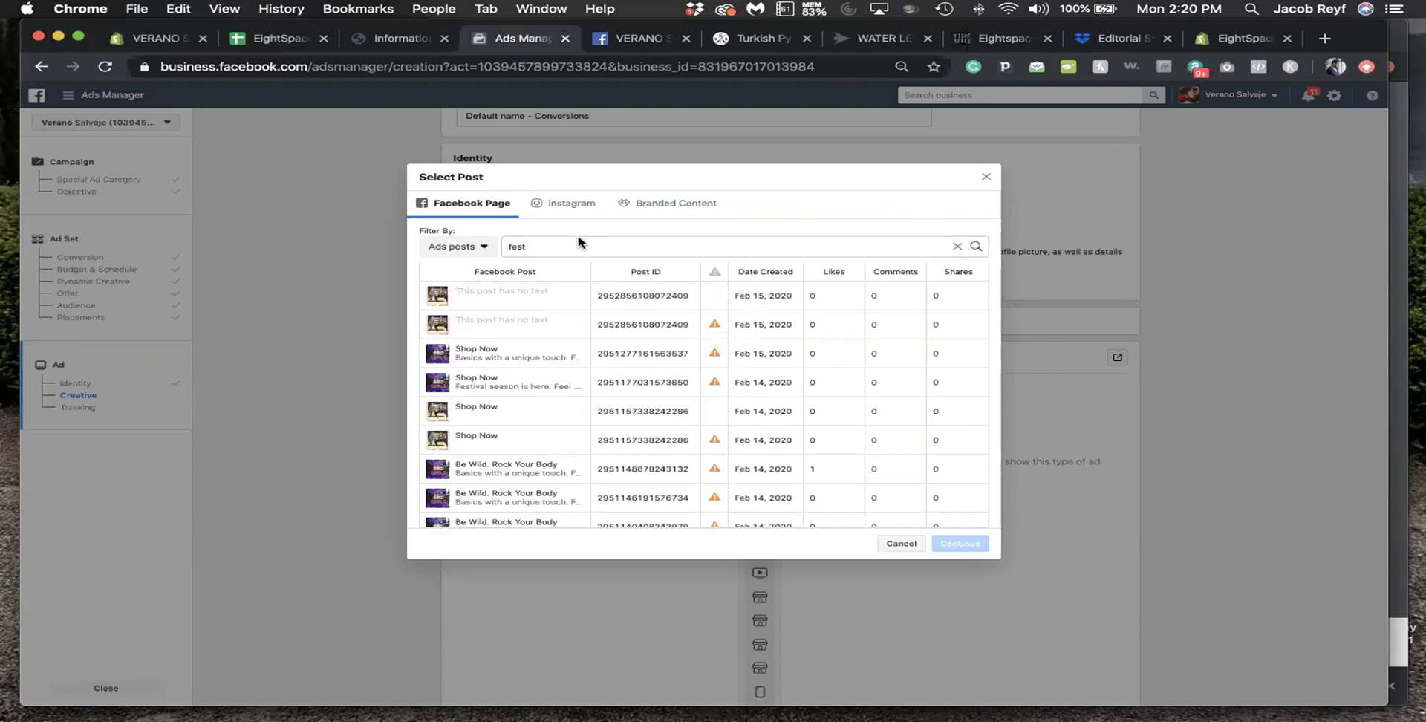
pyautogui.click(740, 245)
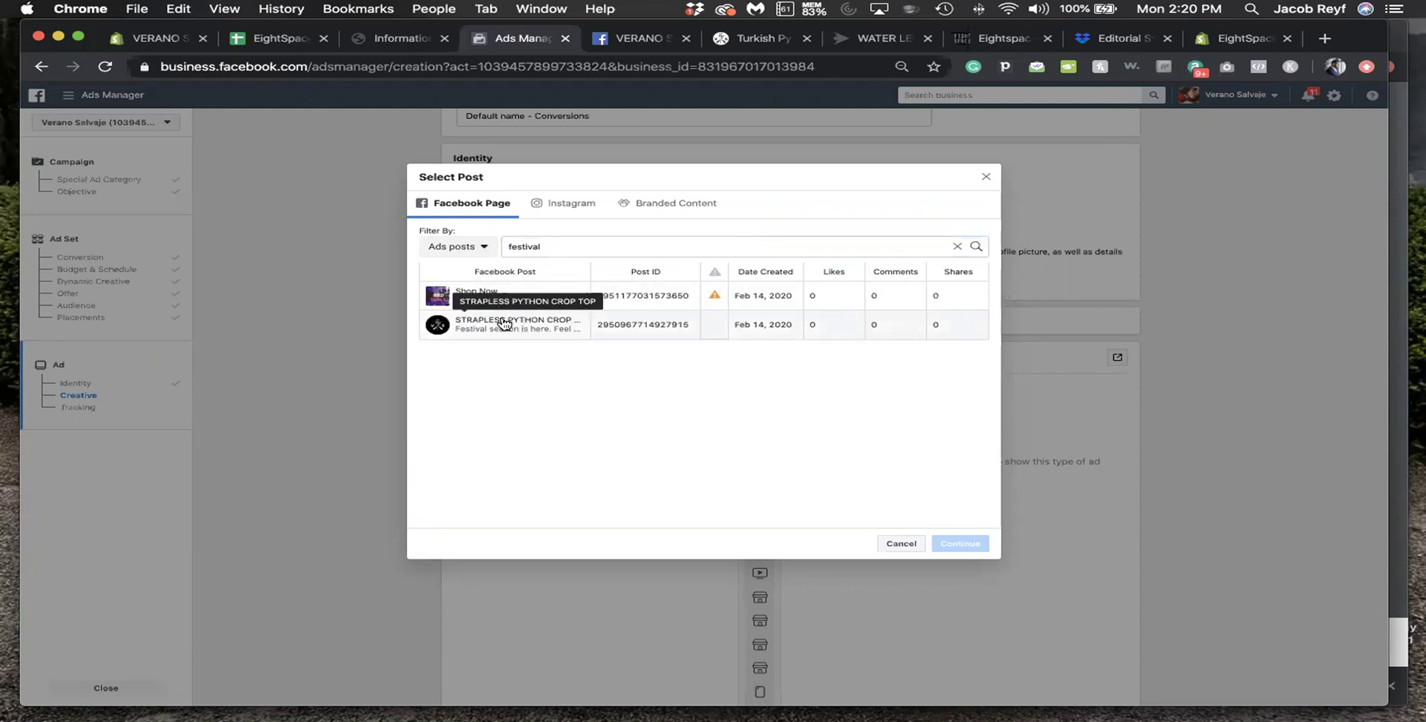
pyautogui.doubleClick(520, 246)
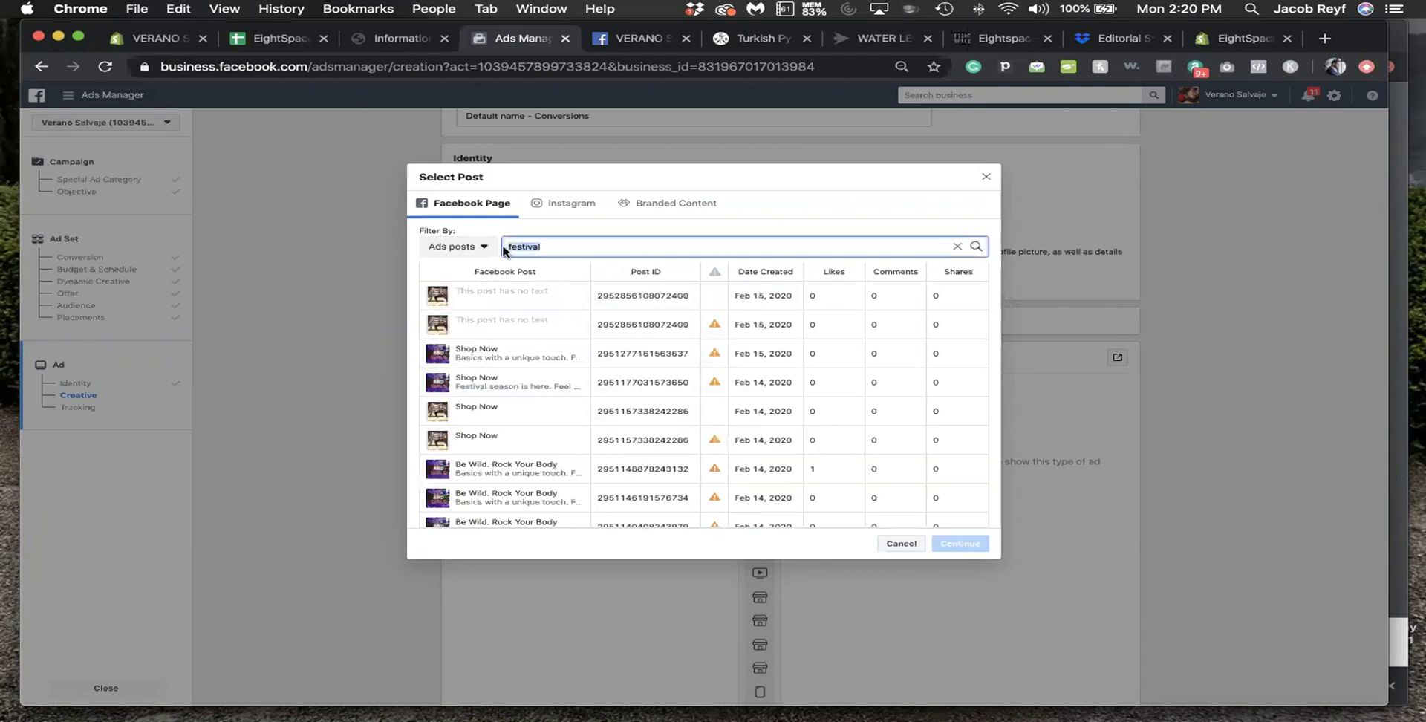
# - Cancel the post picker without choosing a post and return to Tracking
pyautogui.scroll(-10, 562, 333)
pyautogui.scroll(-10, 562, 334)
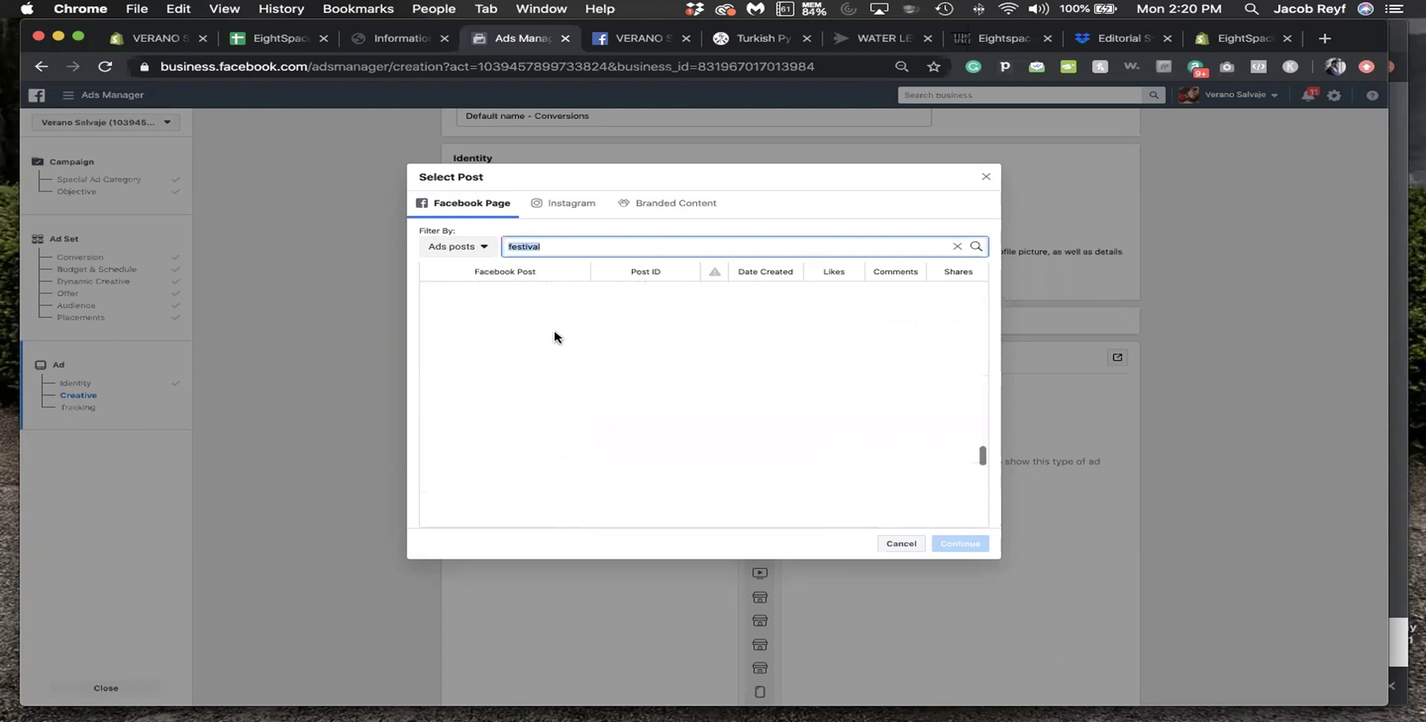
pyautogui.scroll(10, 555, 339)
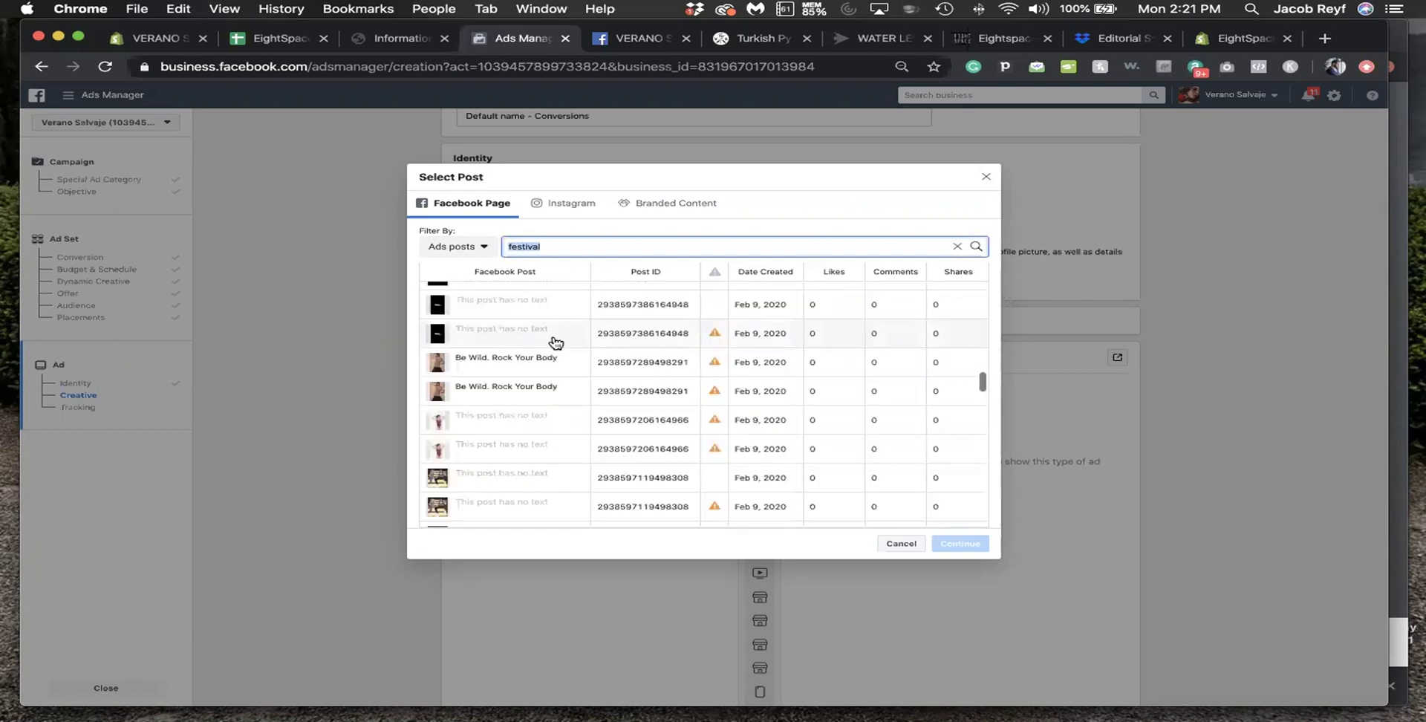
pyautogui.scroll(5, 555, 342)
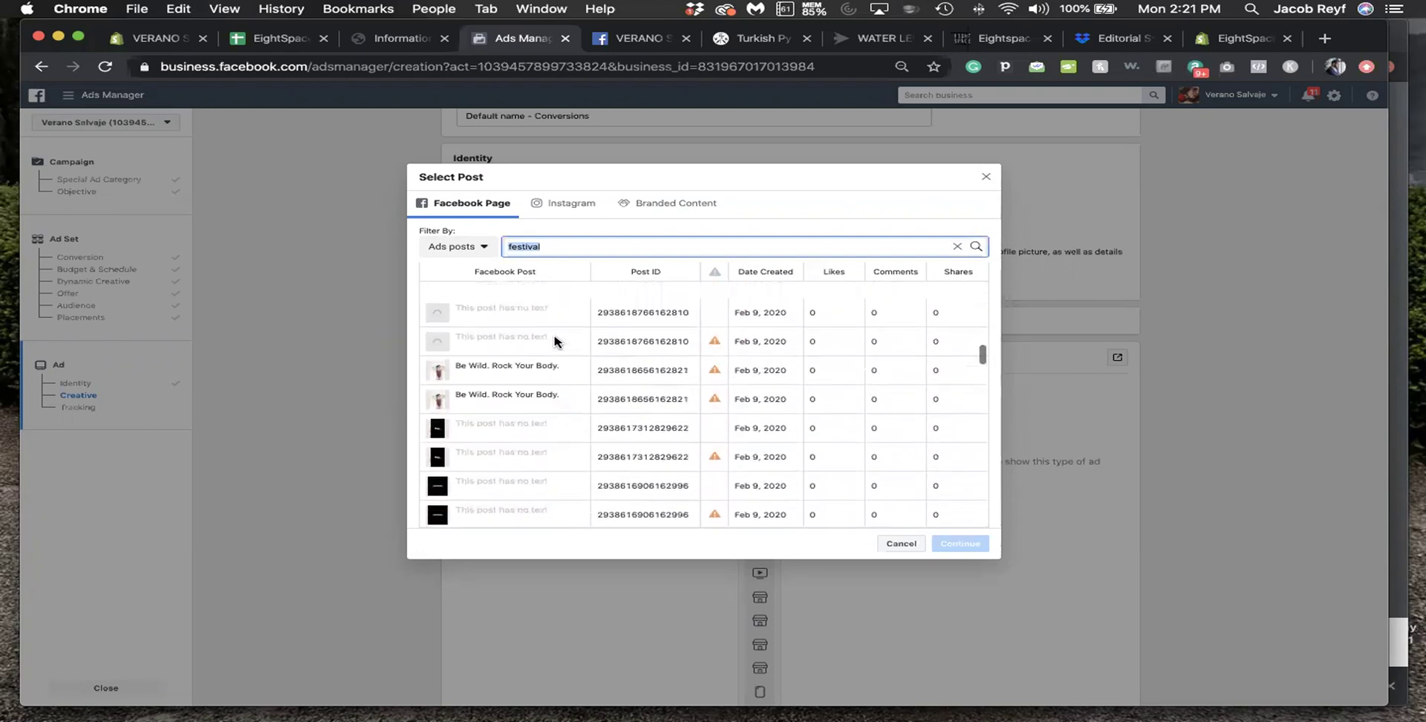
pyautogui.scroll(5, 555, 342)
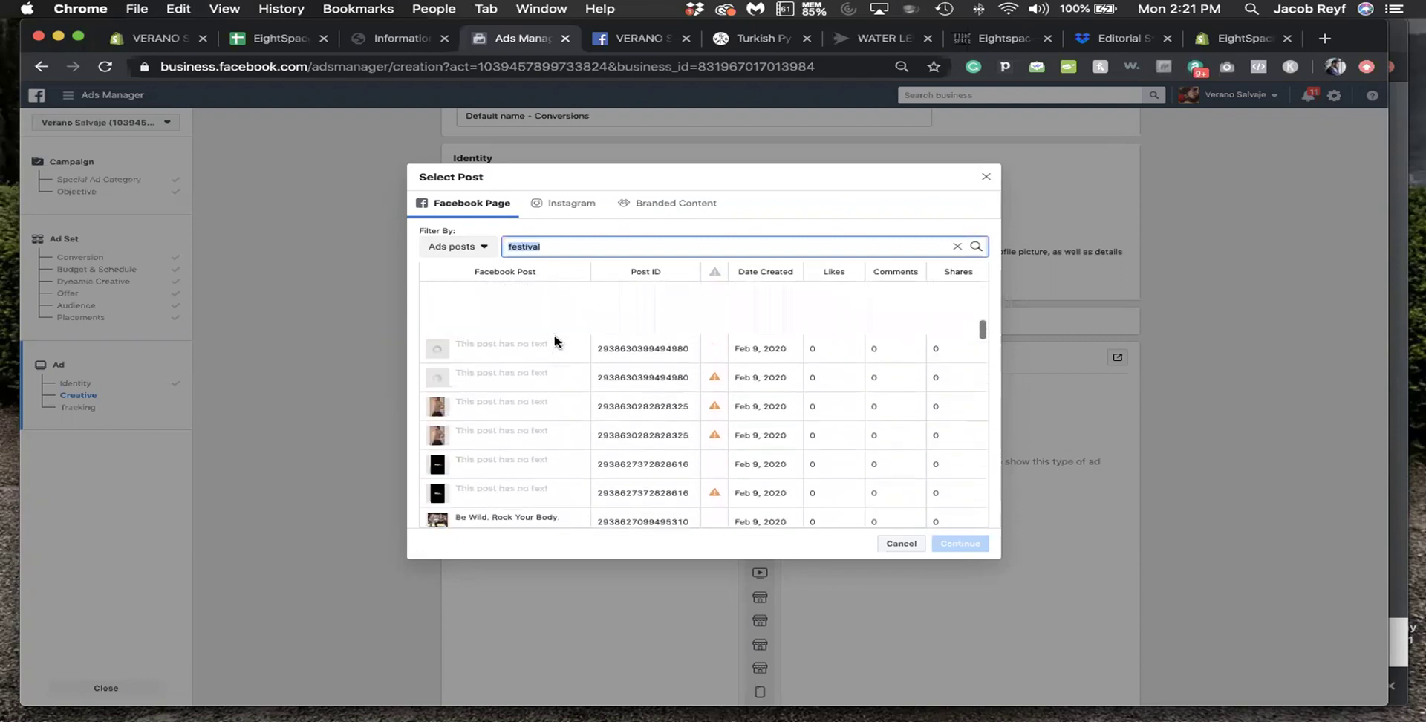
pyautogui.scroll(5, 555, 341)
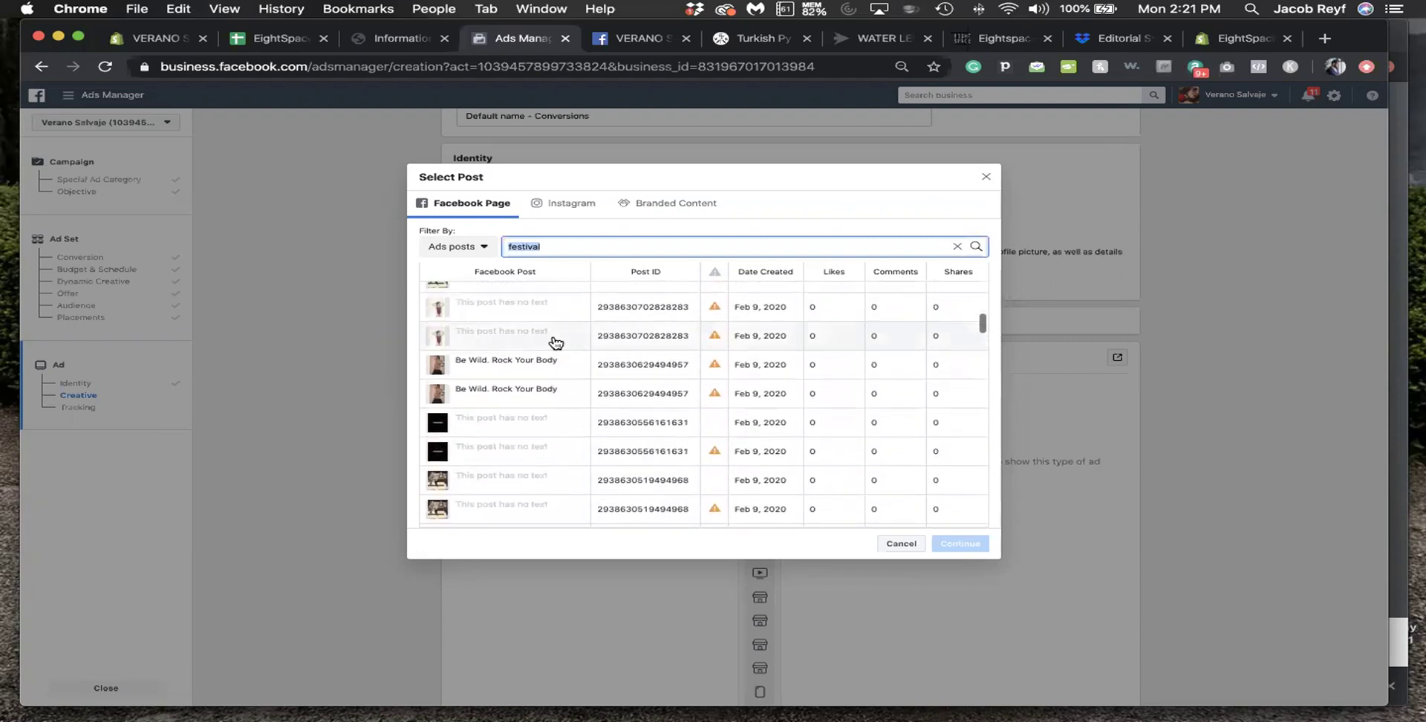
pyautogui.scroll(5, 555, 342)
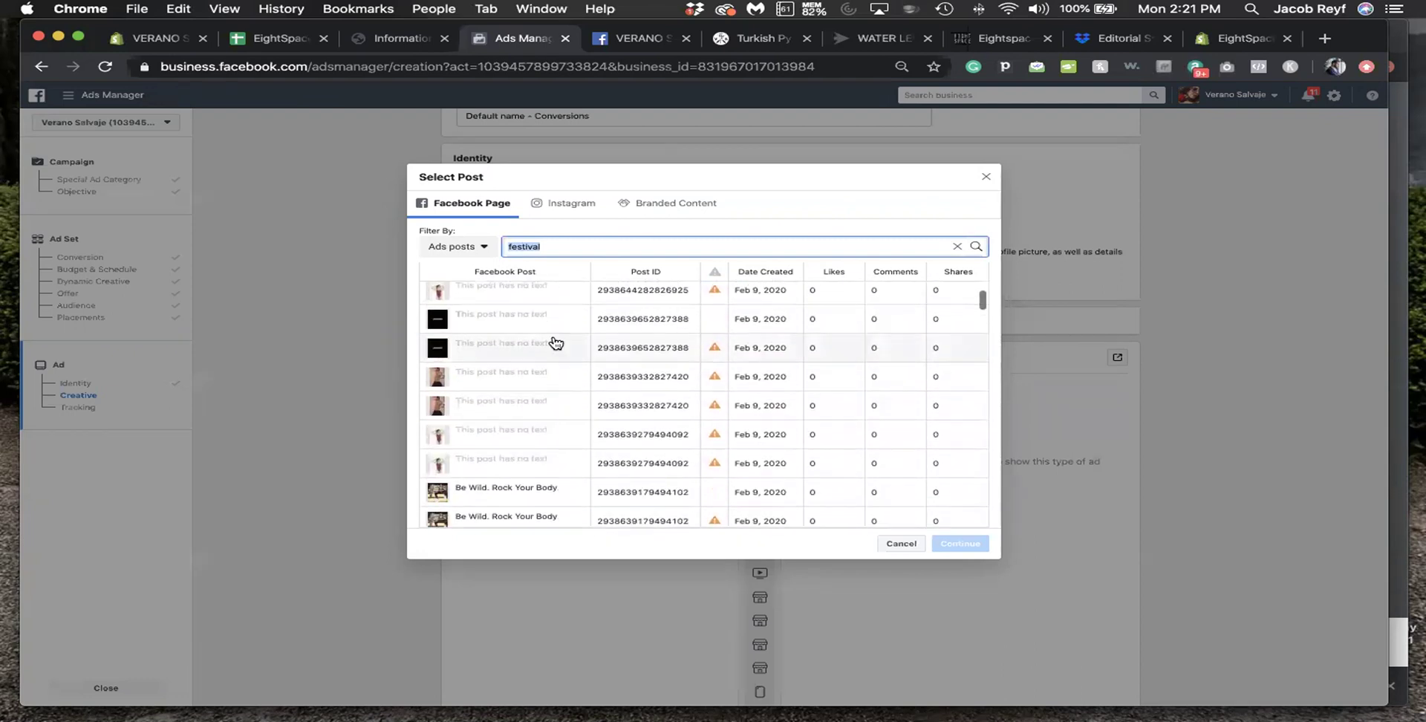
pyautogui.click(900, 543)
pyautogui.scroll(-10, 847, 479)
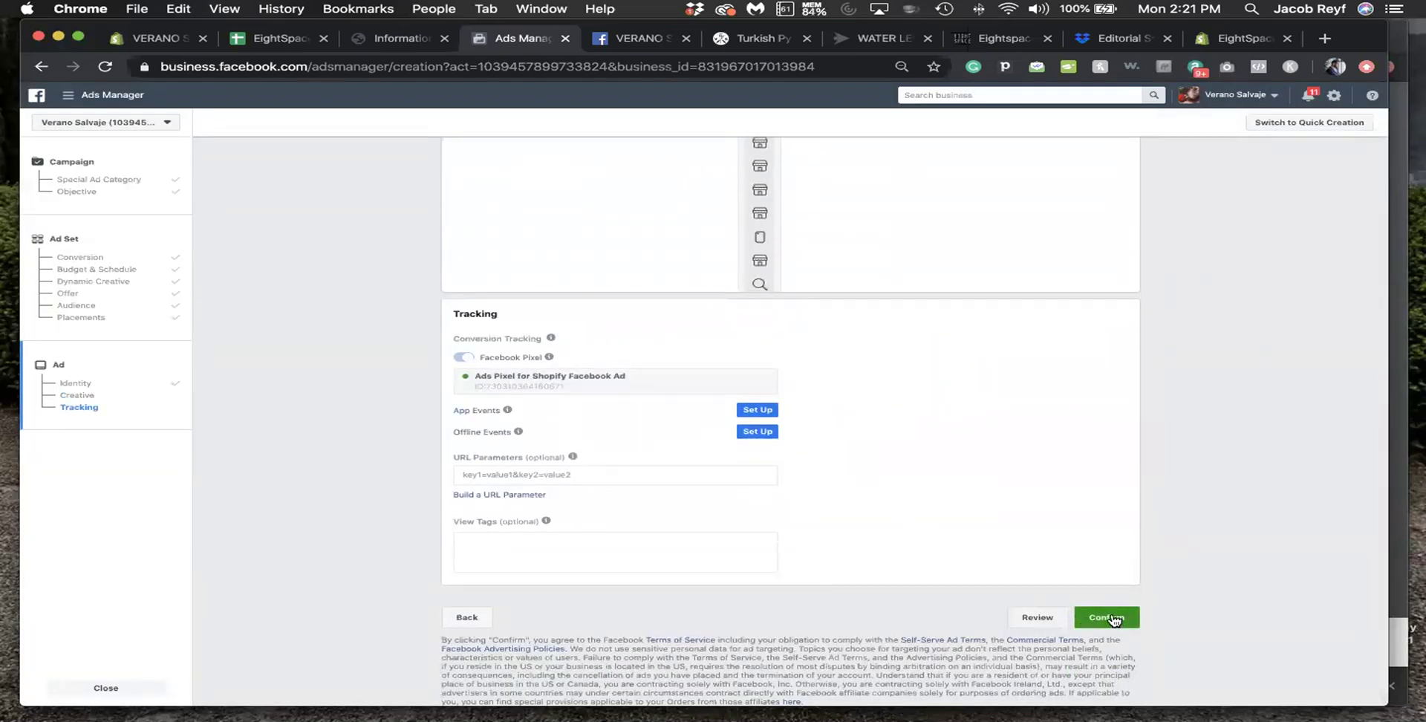
# - Review the ad setup and confirm to publish the campaign, ad set and ad
pyautogui.click(1106, 617)
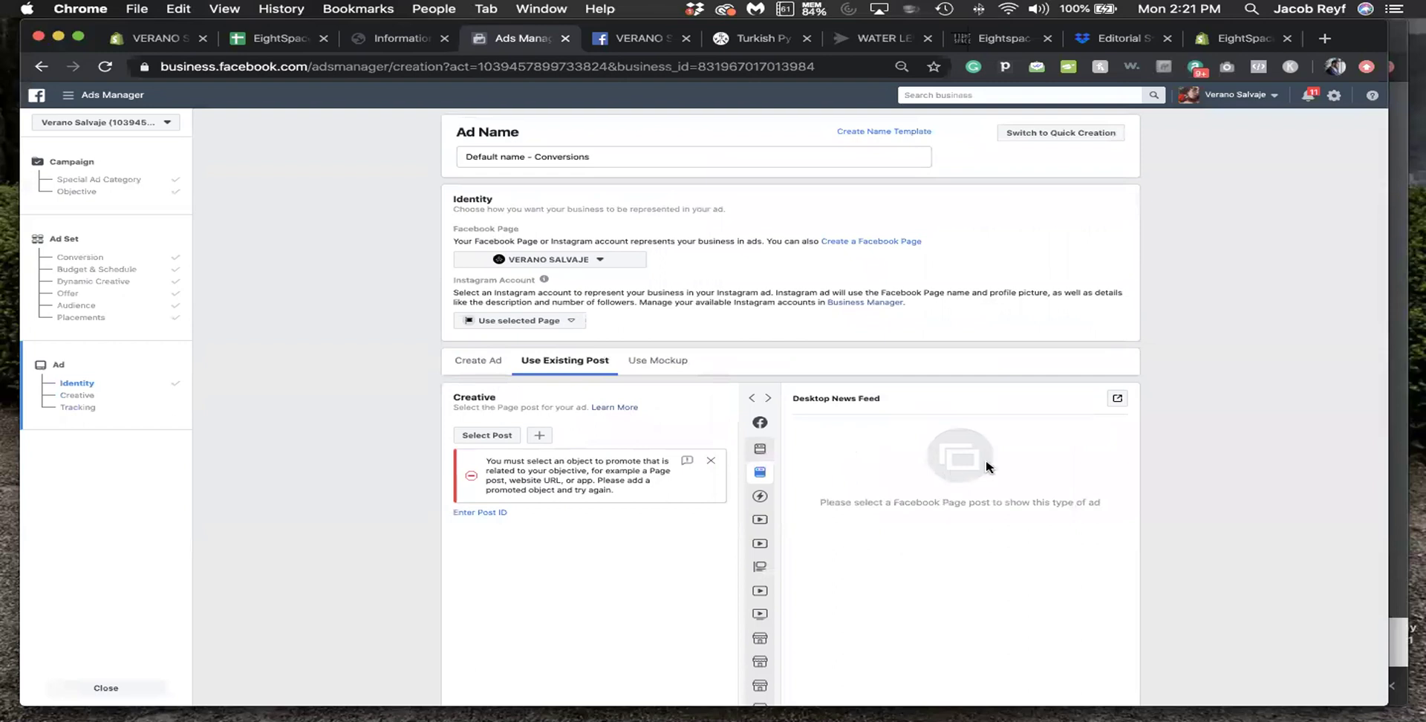
pyautogui.scroll(-10, 999, 471)
pyautogui.click(1108, 618)
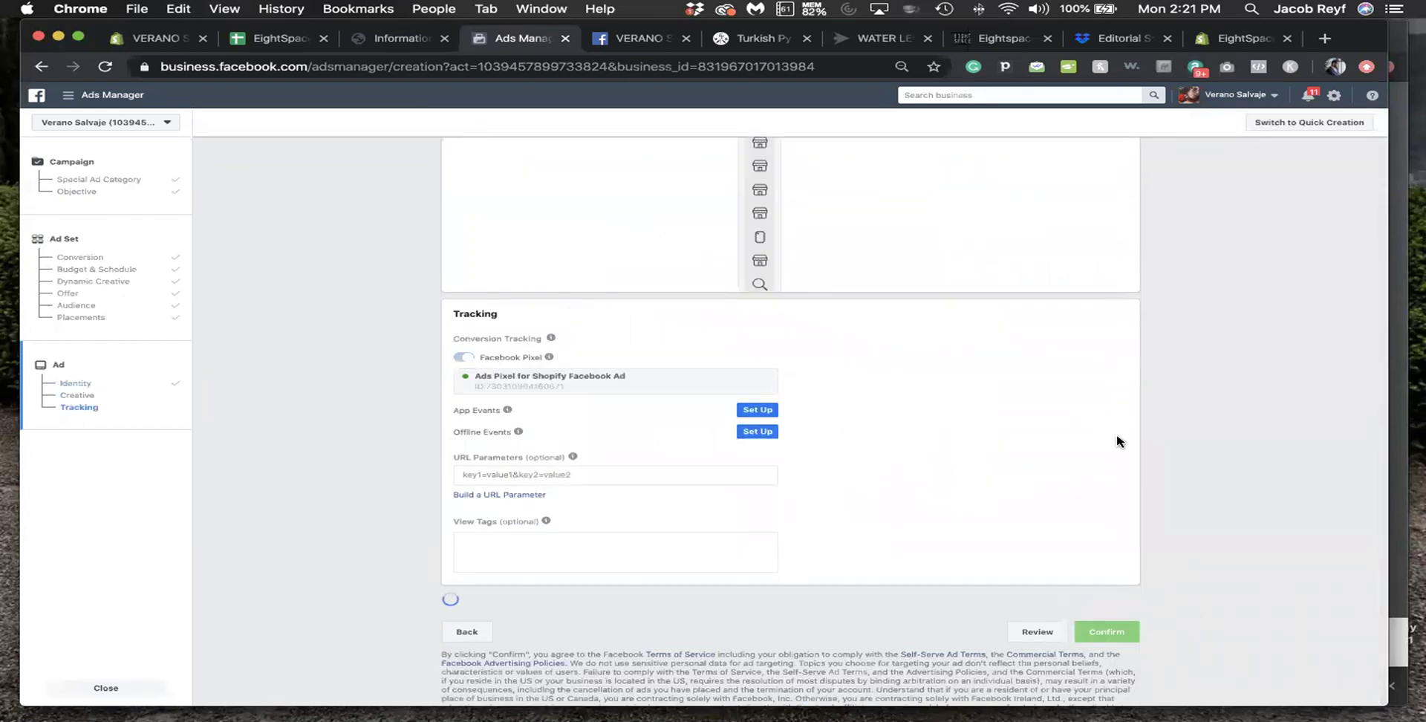
pyautogui.scroll(-3, 520, 490)
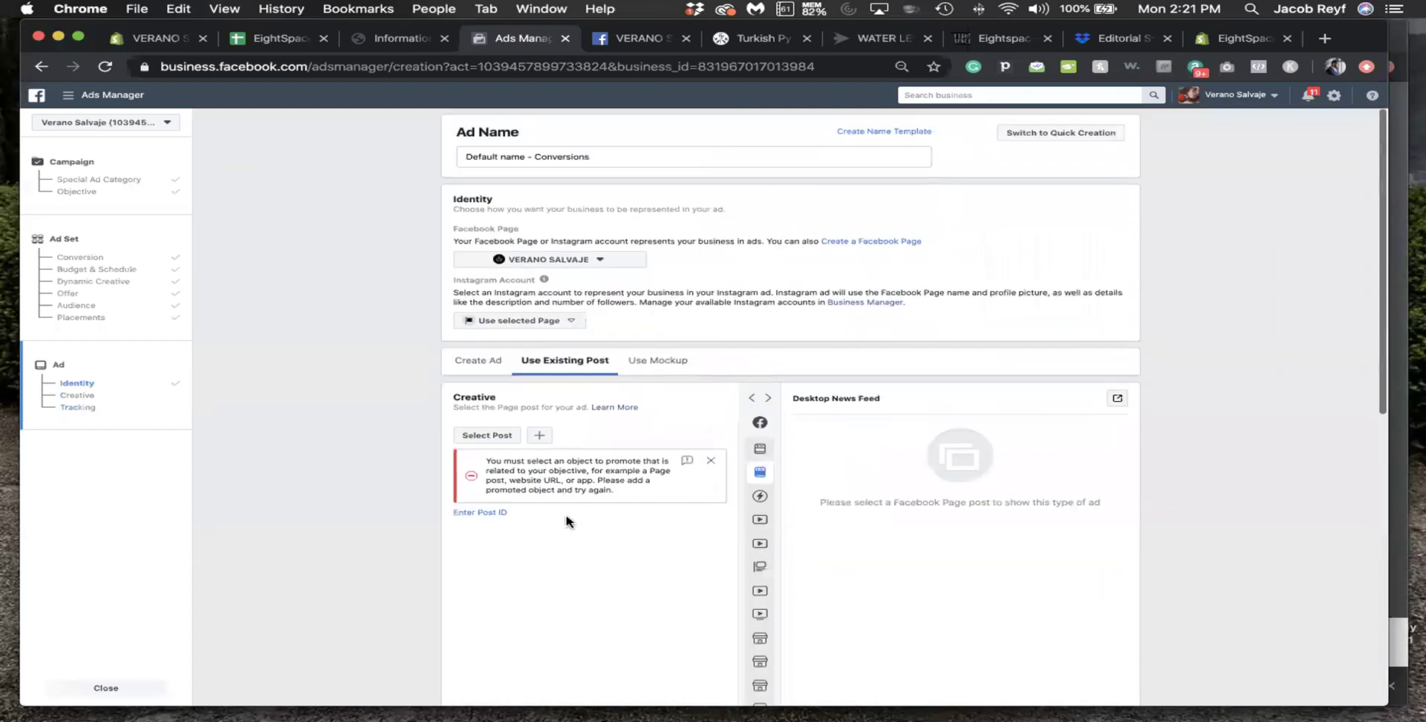
pyautogui.click(501, 211)
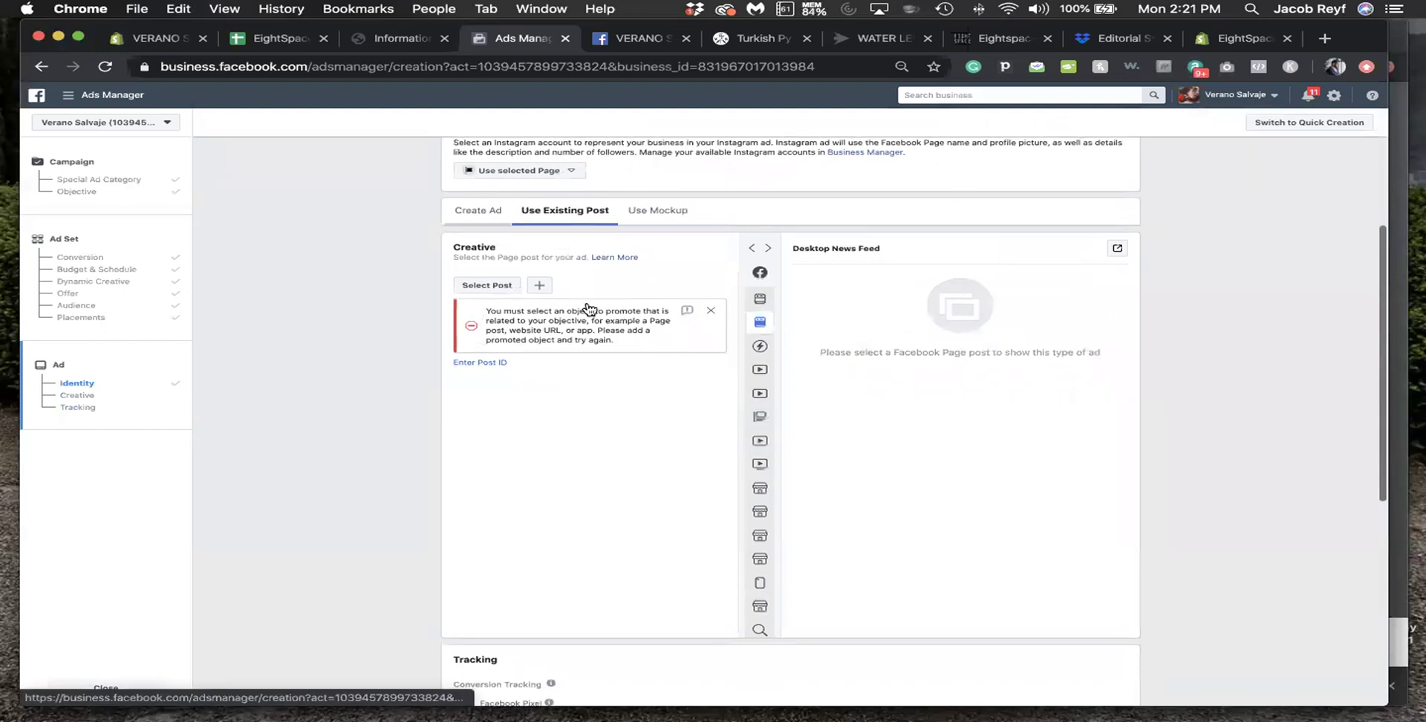
pyautogui.scroll(-10, 584, 367)
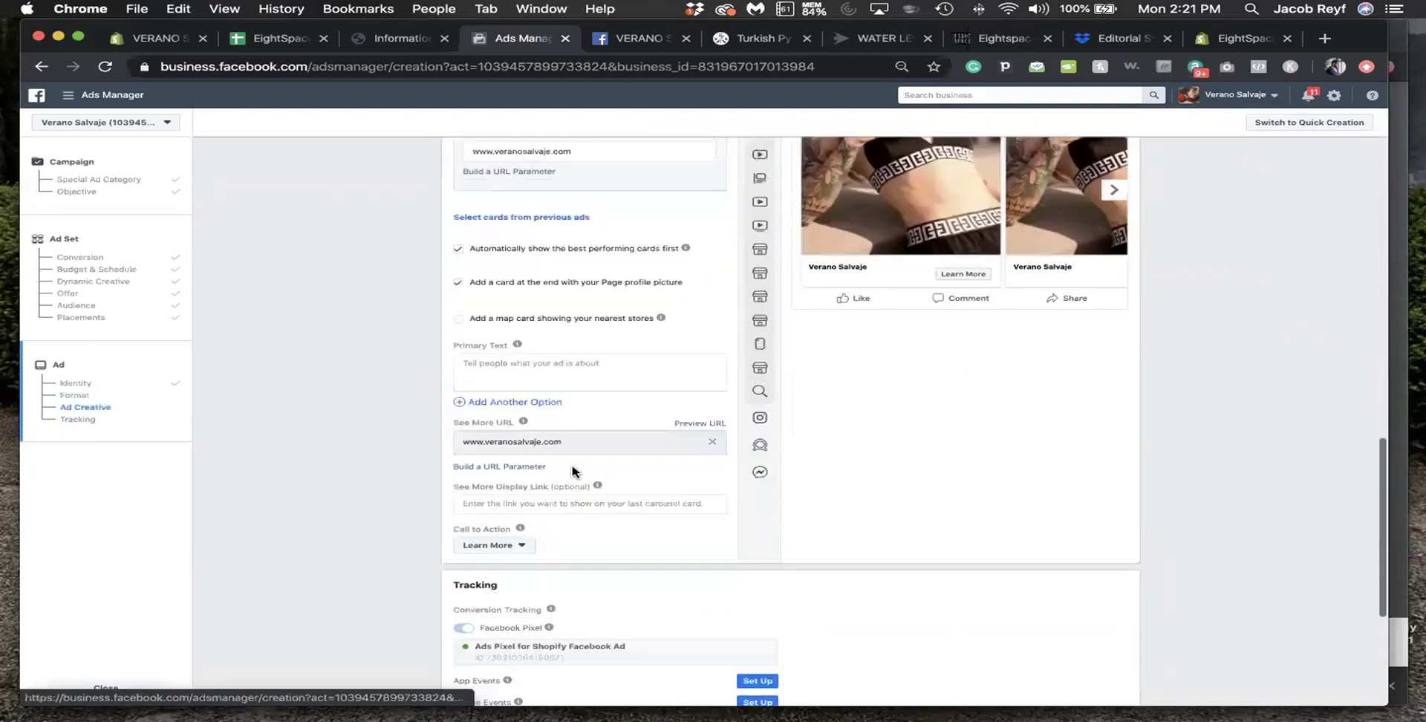
pyautogui.scroll(-10, 965, 431)
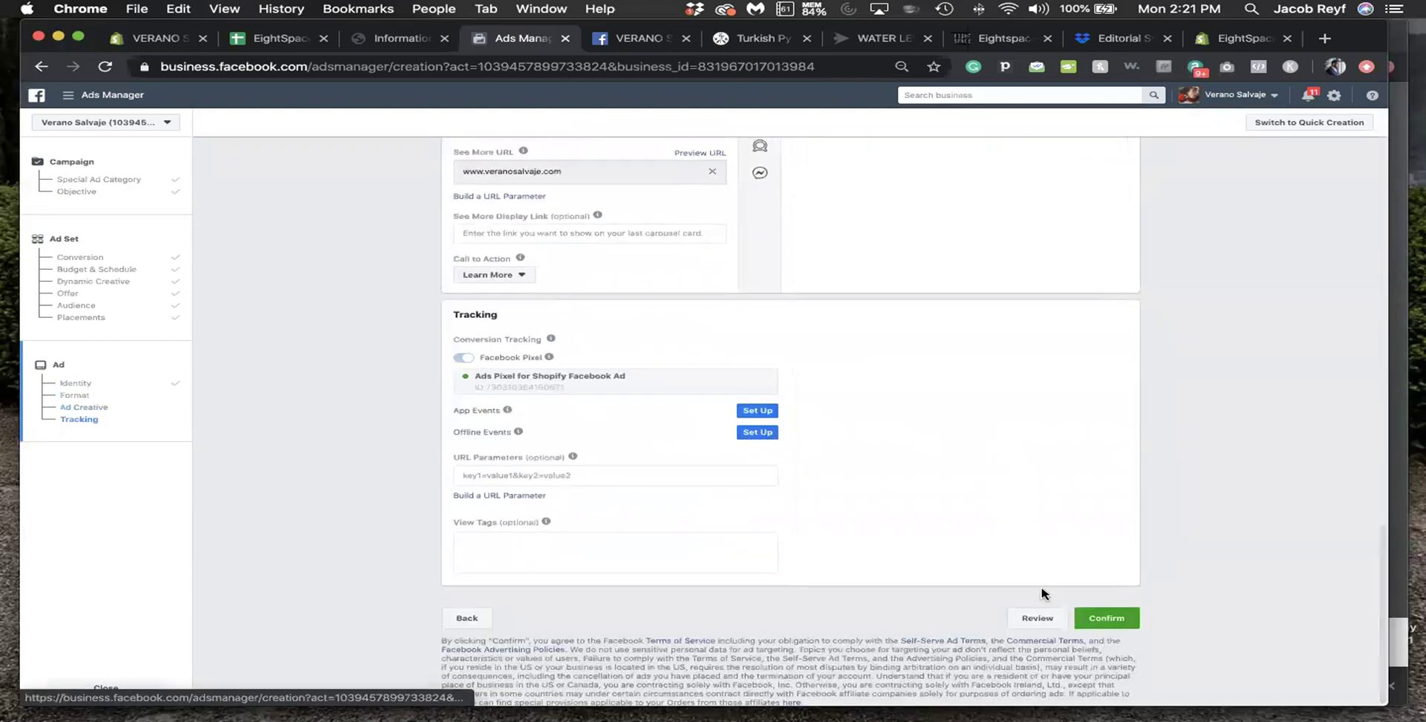
pyautogui.scroll(9, 669, 386)
pyautogui.scroll(5, 588, 315)
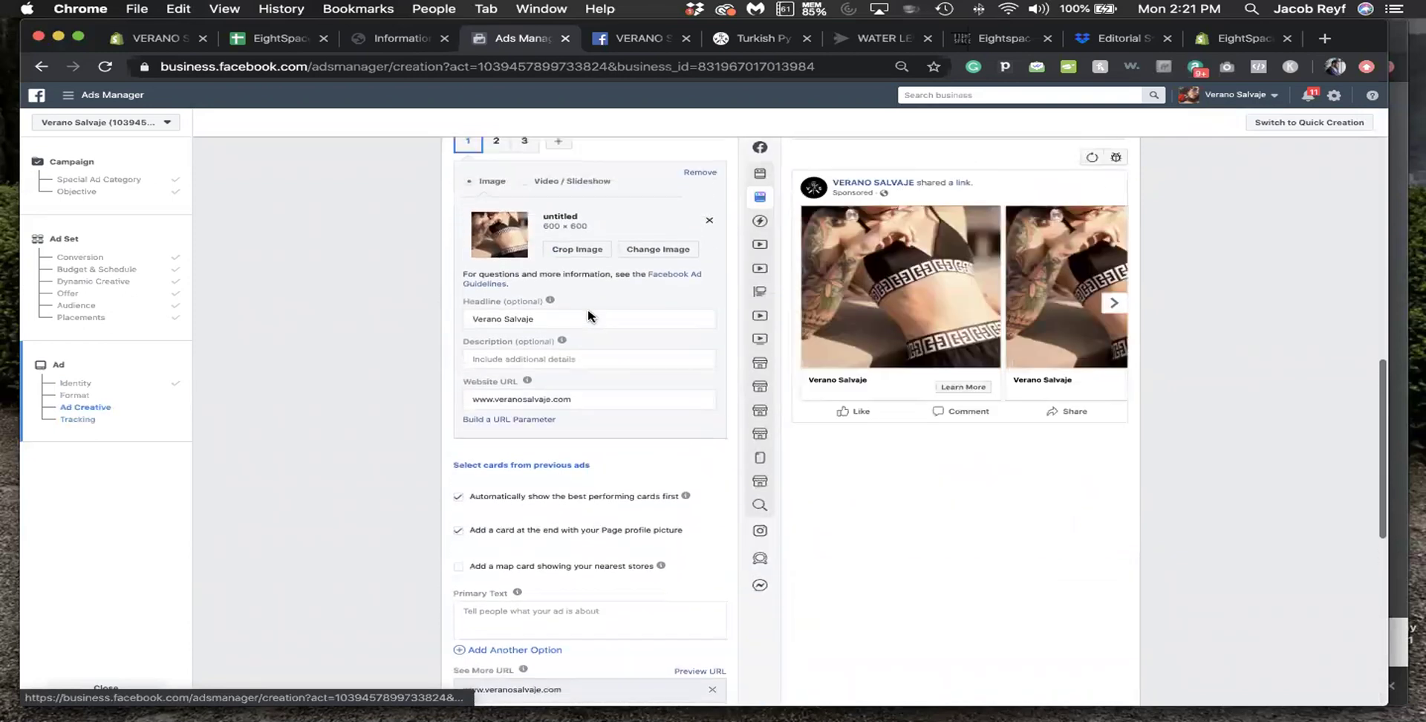
pyautogui.scroll(-15, 588, 316)
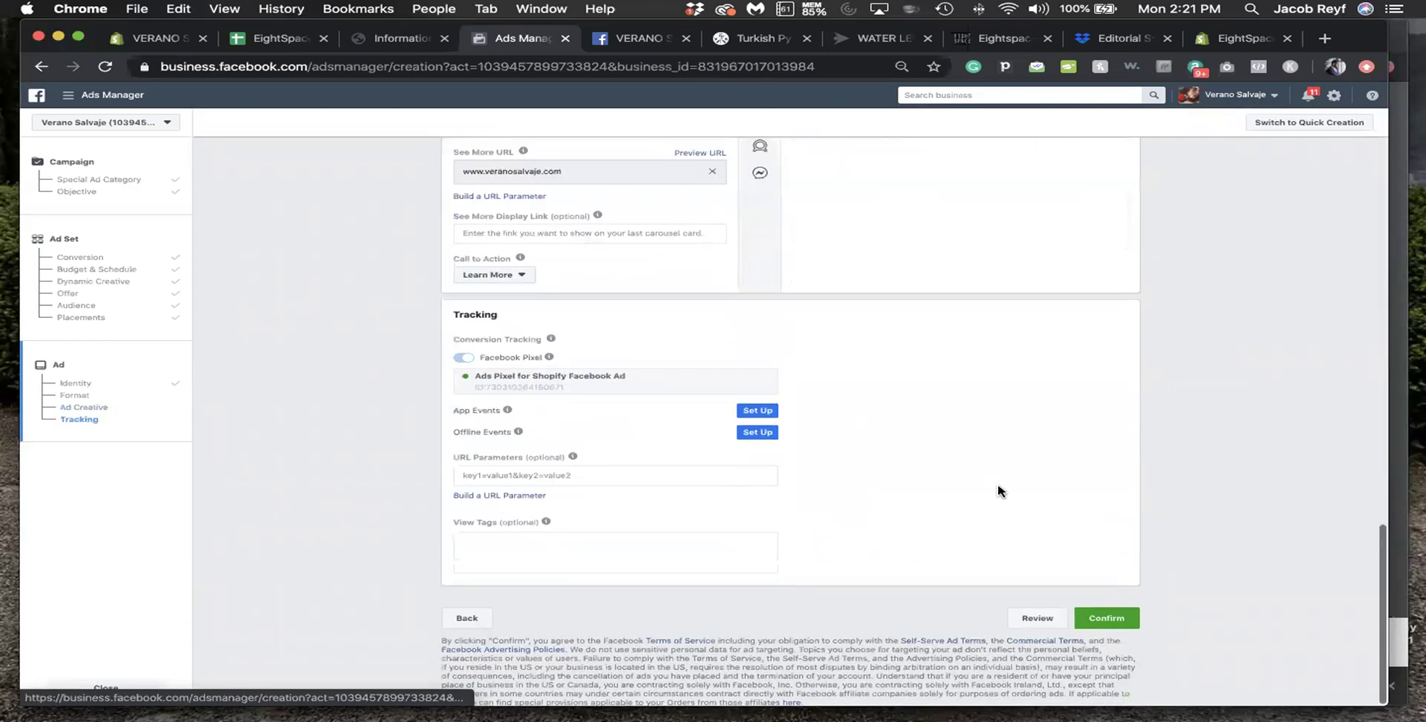
pyautogui.click(1105, 616)
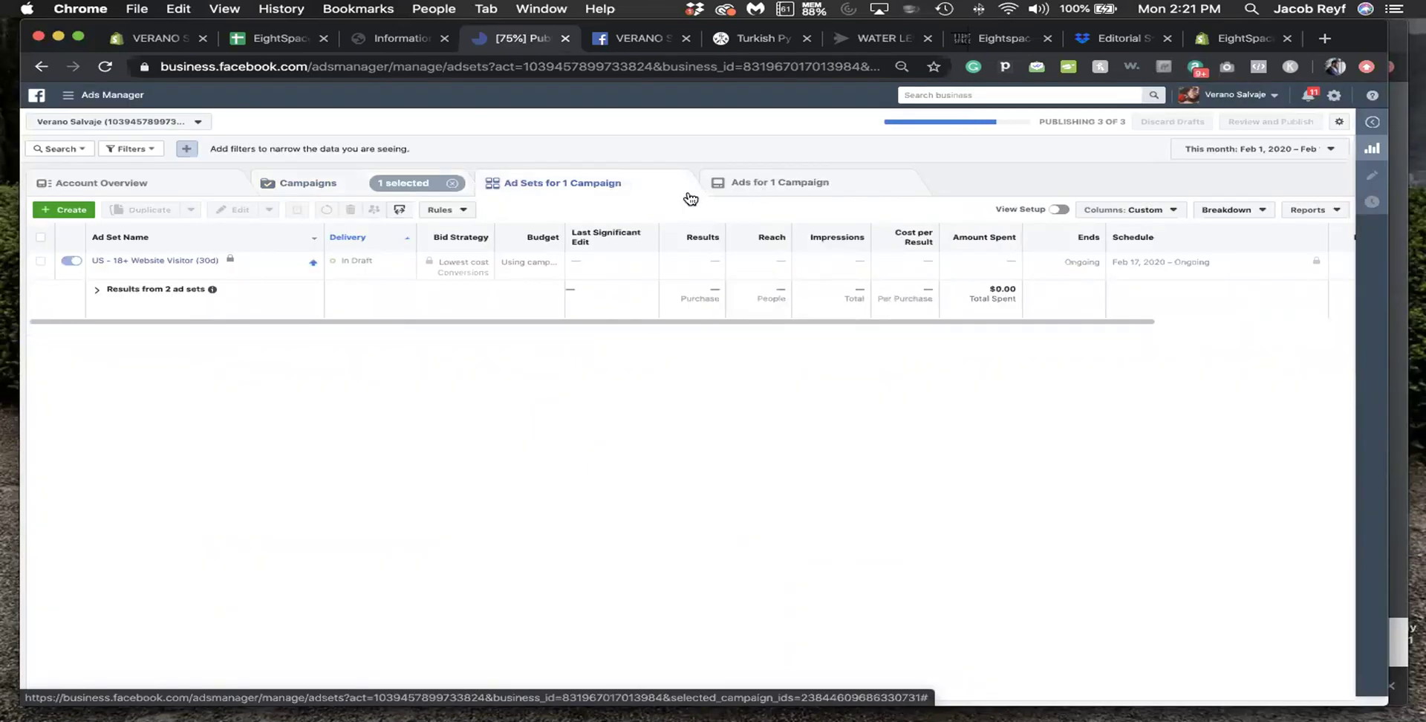
# - Filter the campaign list to CBO: Retargeting and show its ad sets
pyautogui.click(262, 183)
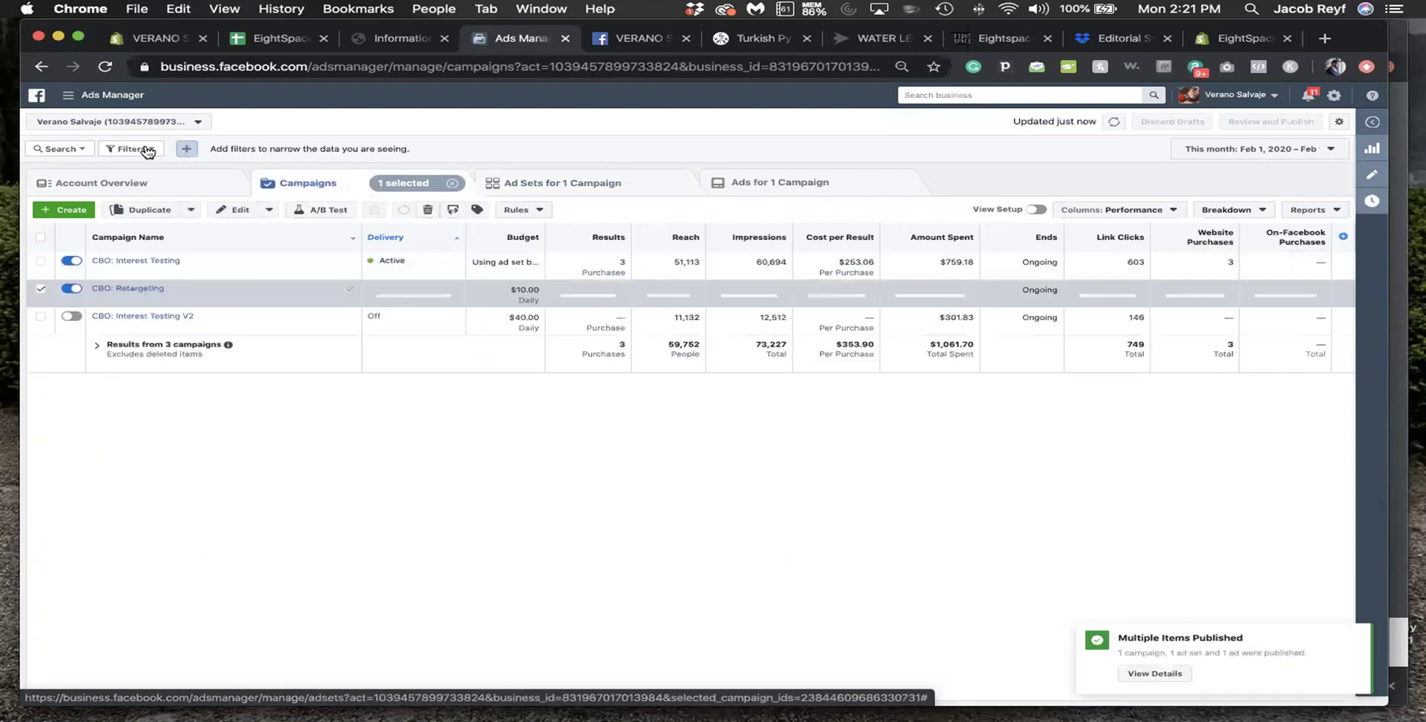
pyautogui.click(148, 152)
pyautogui.click(157, 86)
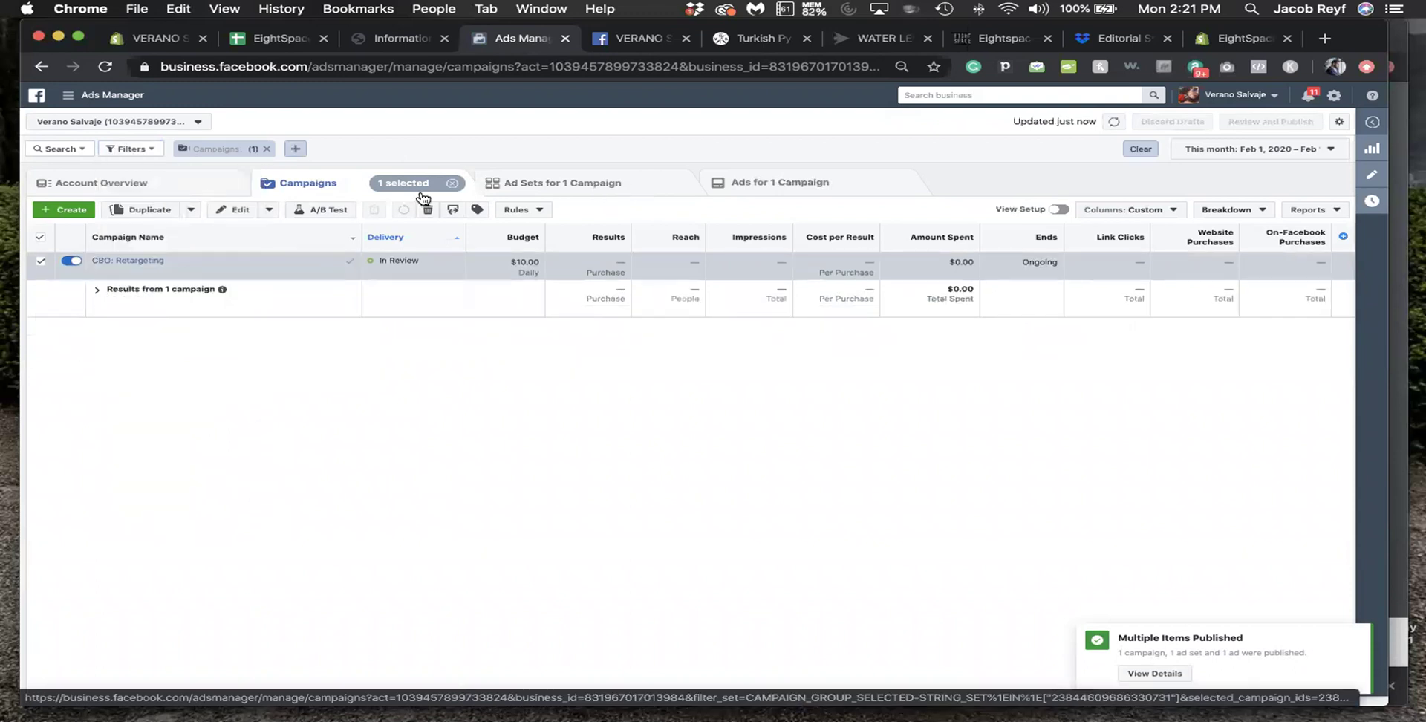
pyautogui.click(630, 187)
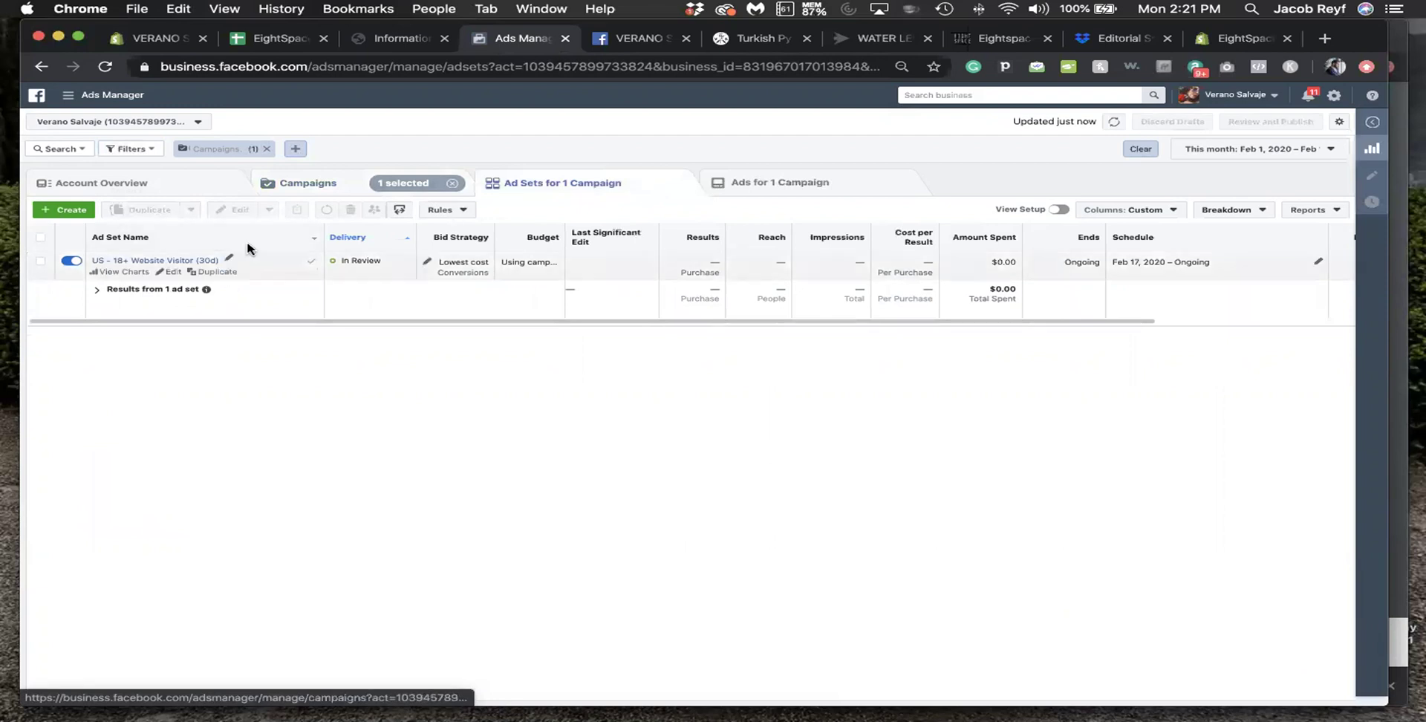
# - Duplicate the US - 18+ Website Visitor (30d) ad set into CBO: Retargeting
pyautogui.click(216, 272)
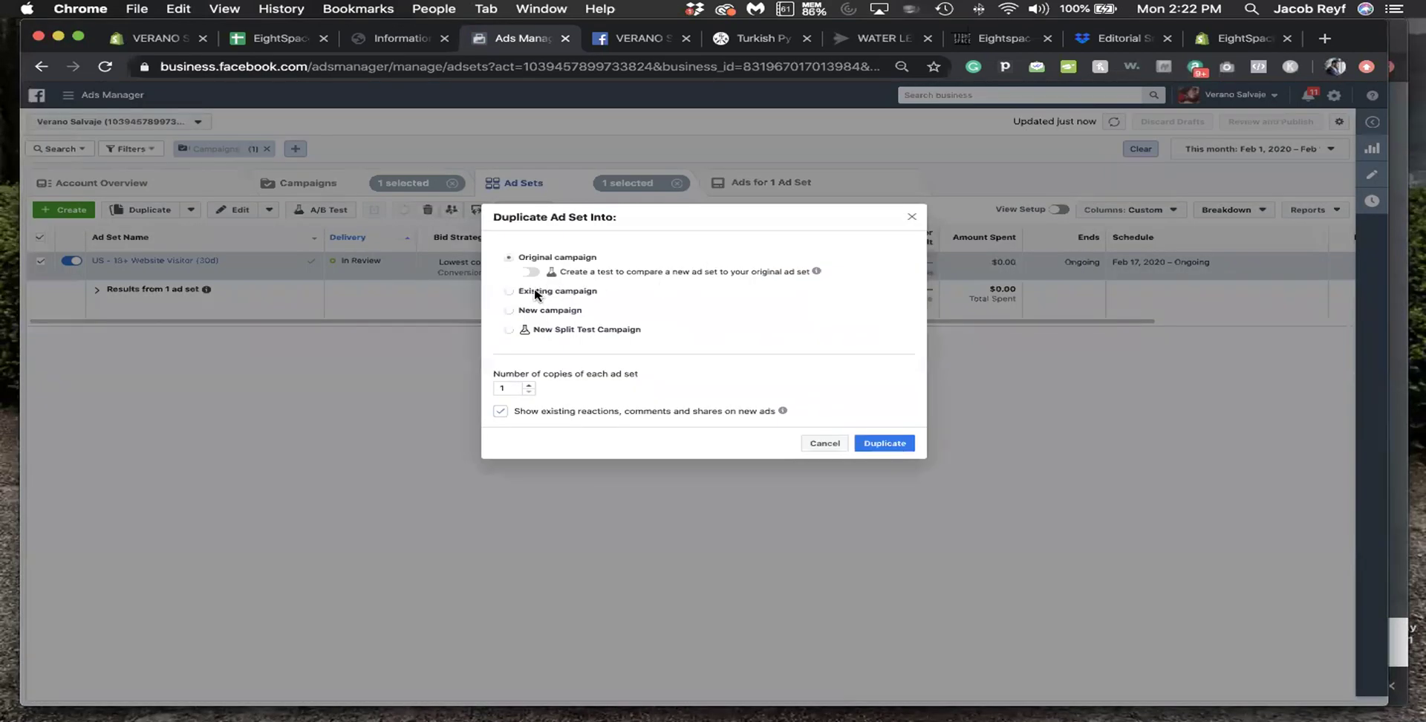
pyautogui.click(553, 291)
pyautogui.click(883, 443)
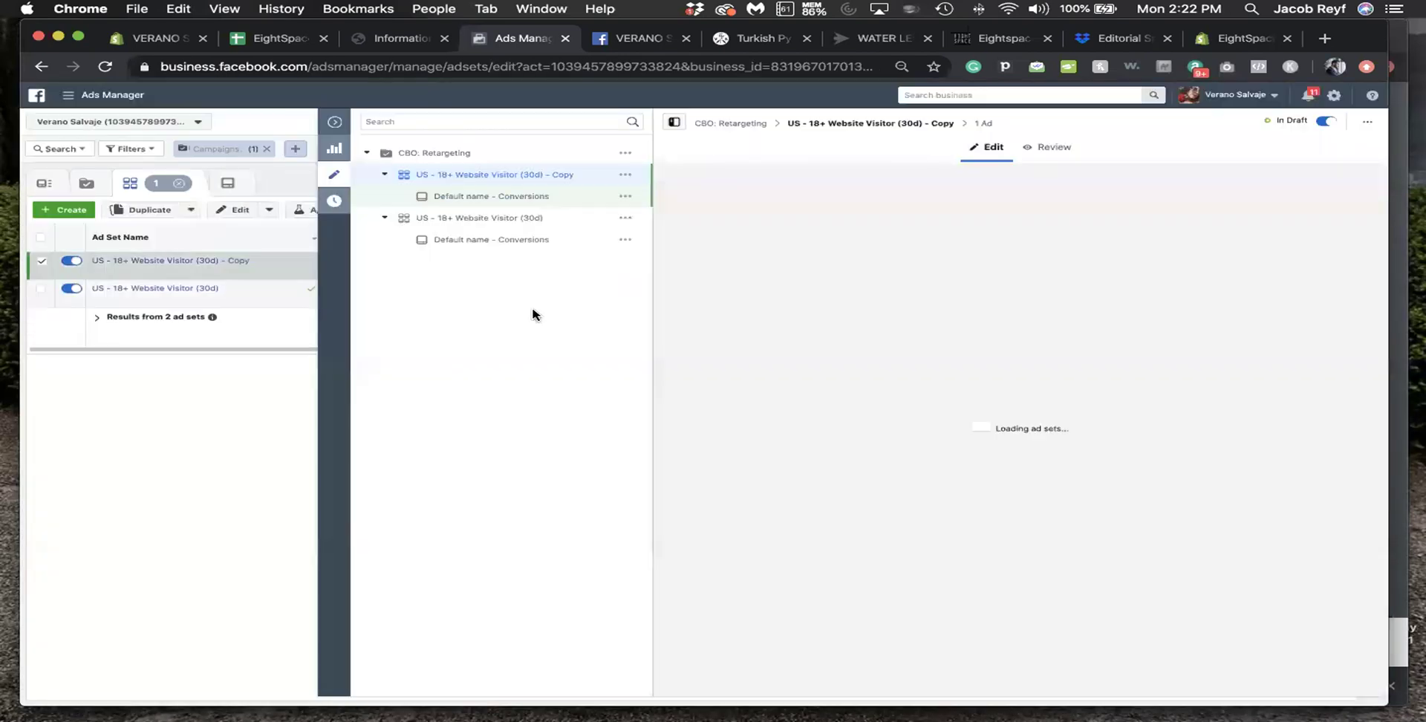
# - Replace the copied ad set's audiences so it includes only ATC (30d)
pyautogui.scroll(-10, 843, 334)
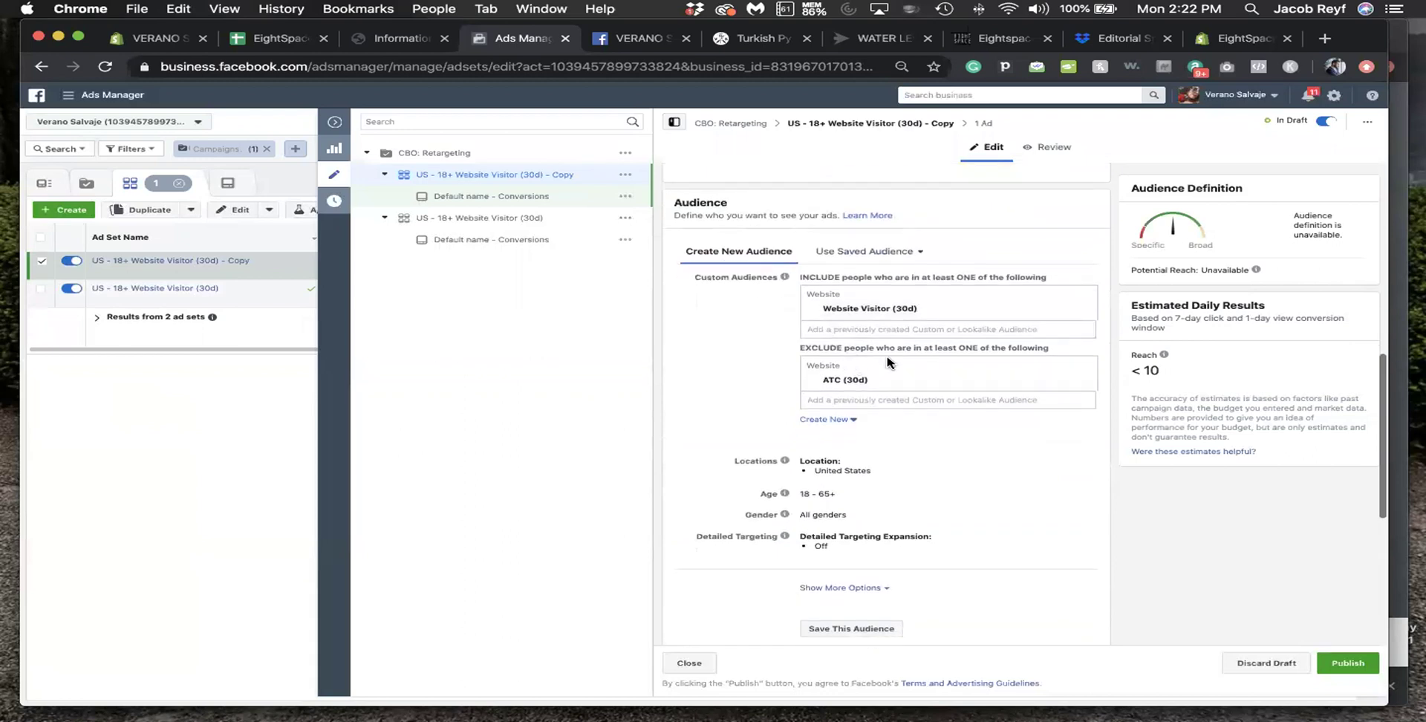
pyautogui.click(1085, 380)
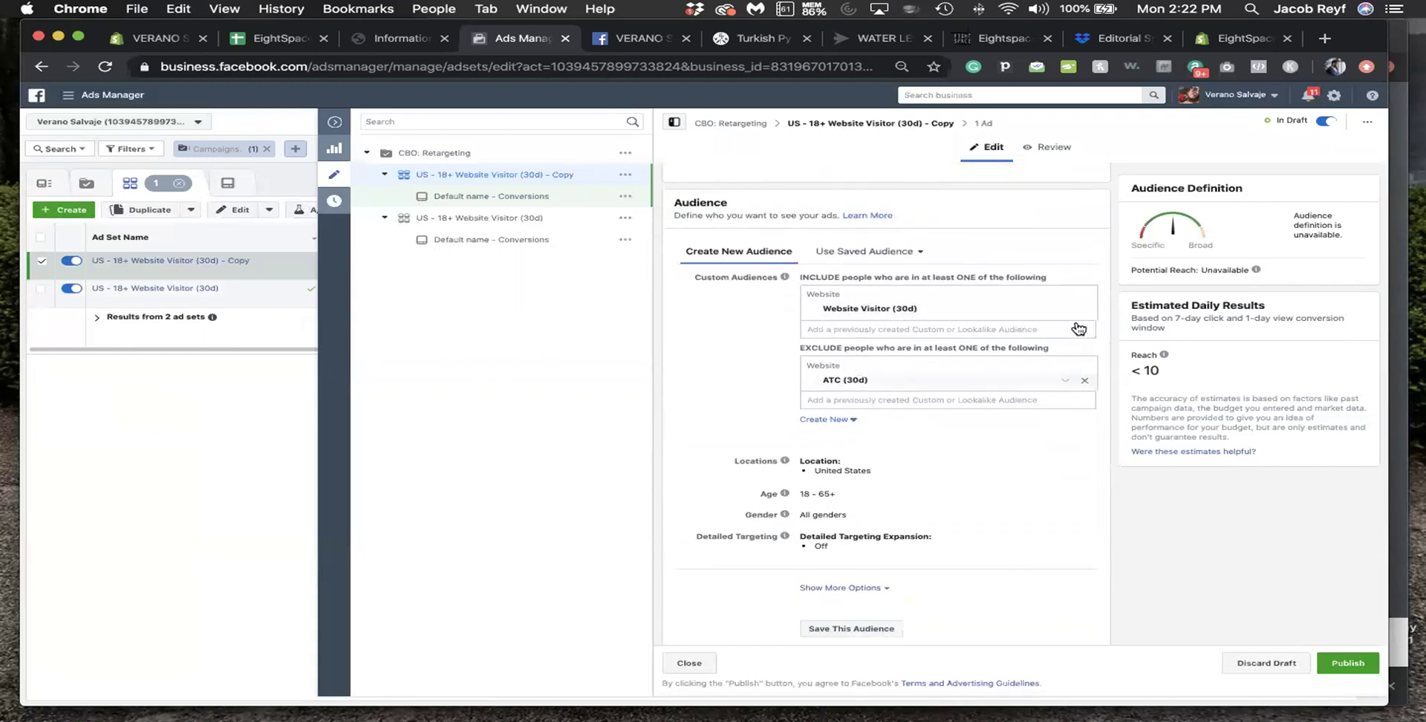
pyautogui.click(1084, 310)
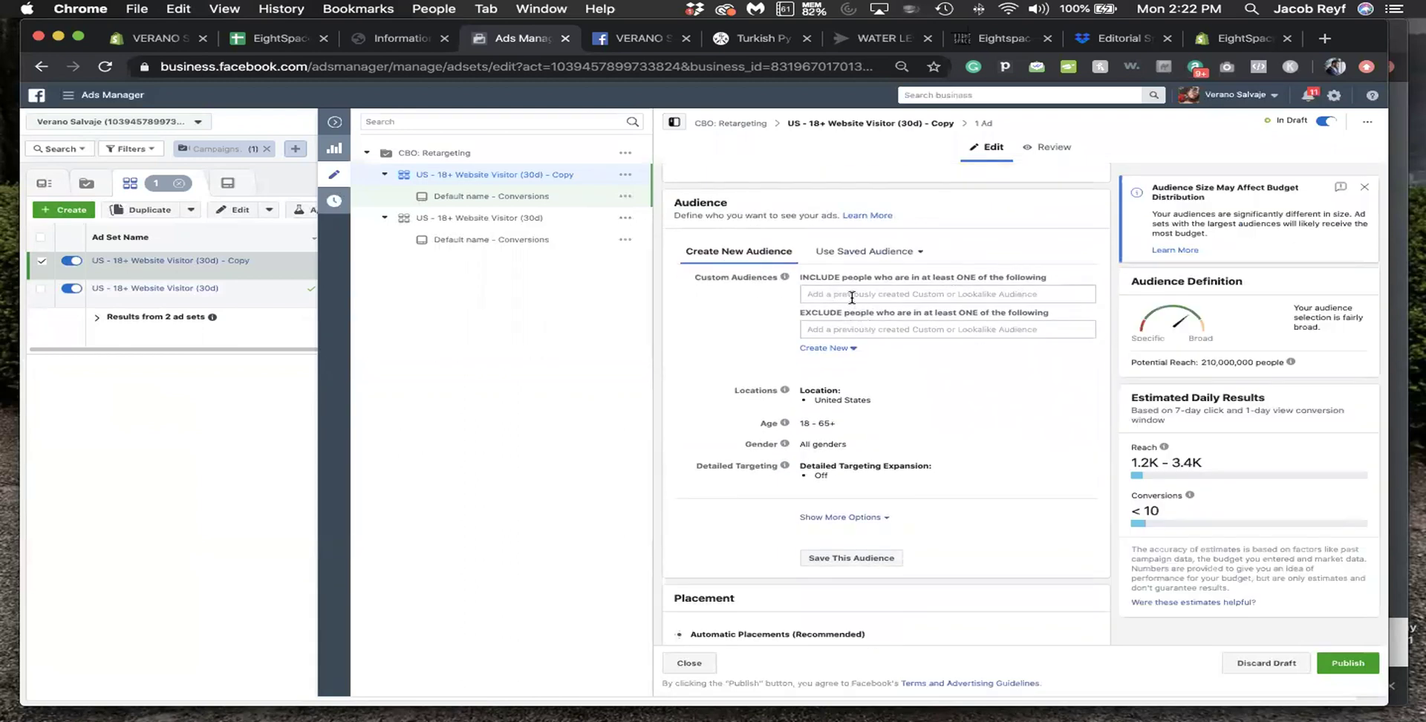
pyautogui.click(851, 297)
pyautogui.write('atc')
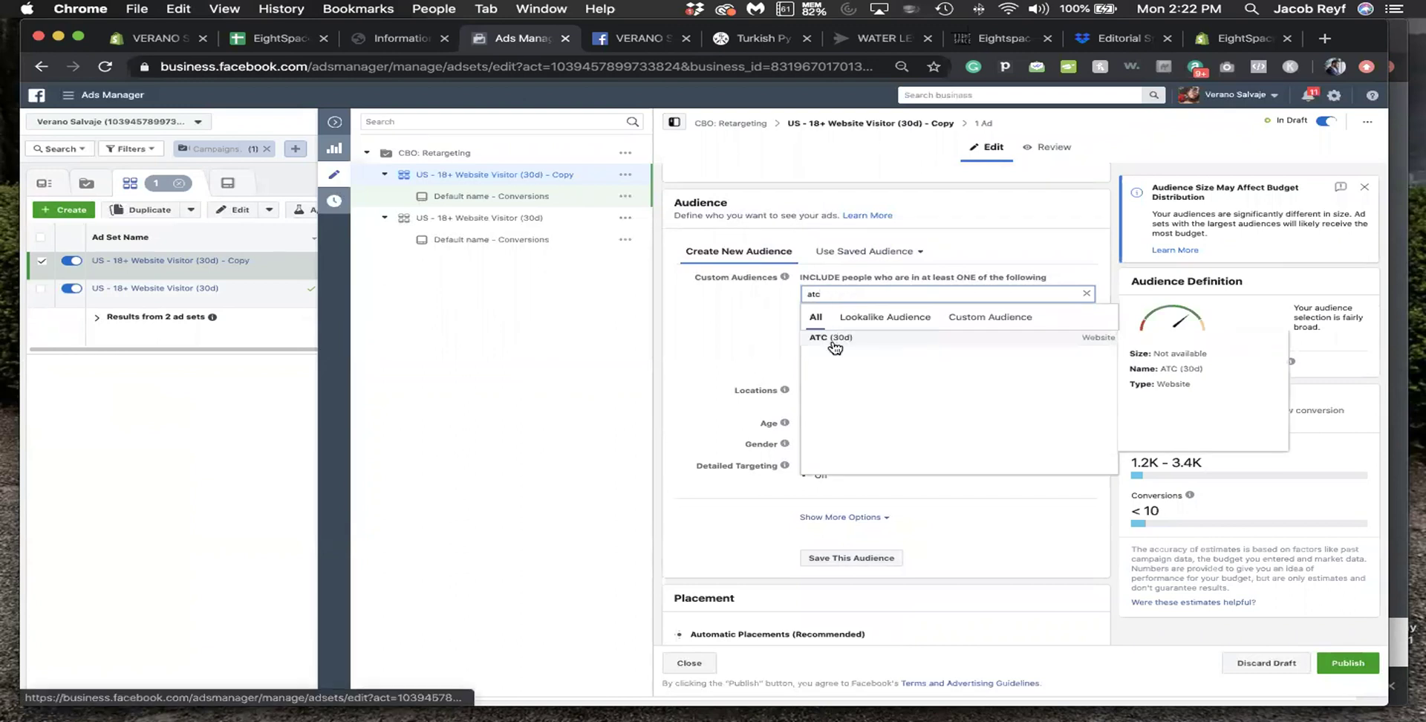
pyautogui.click(834, 340)
pyautogui.click(760, 331)
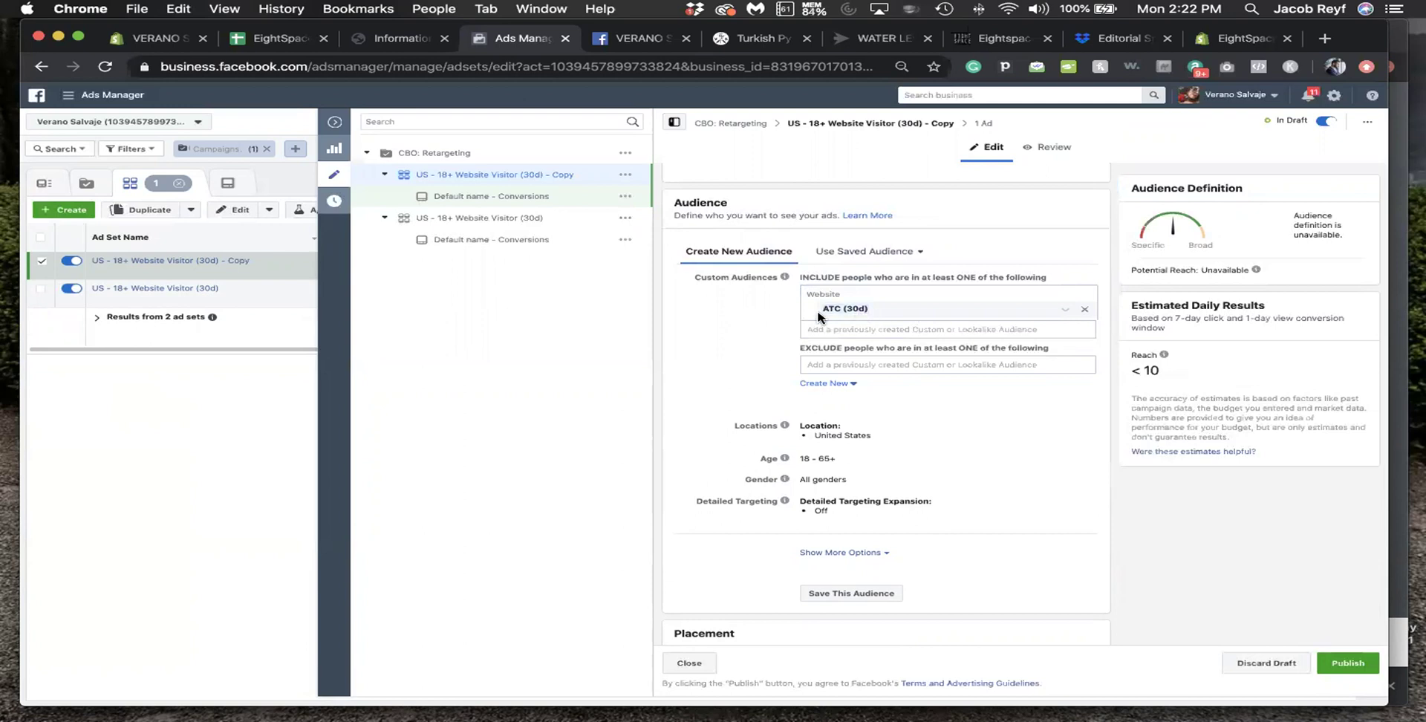
# - Rename the ad set to US - 18+ ATC (30d) using the audience name
pyautogui.scroll(10, 739, 365)
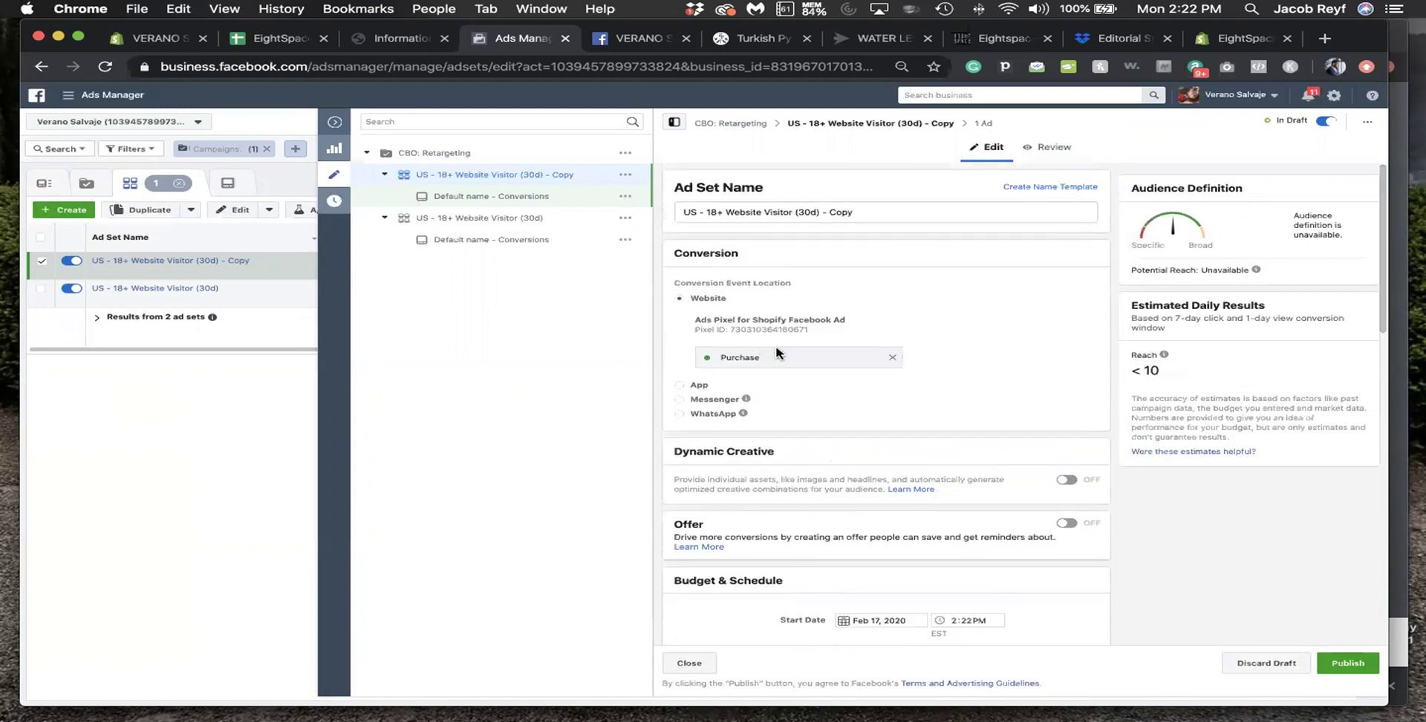
pyautogui.scroll(-8, 828, 379)
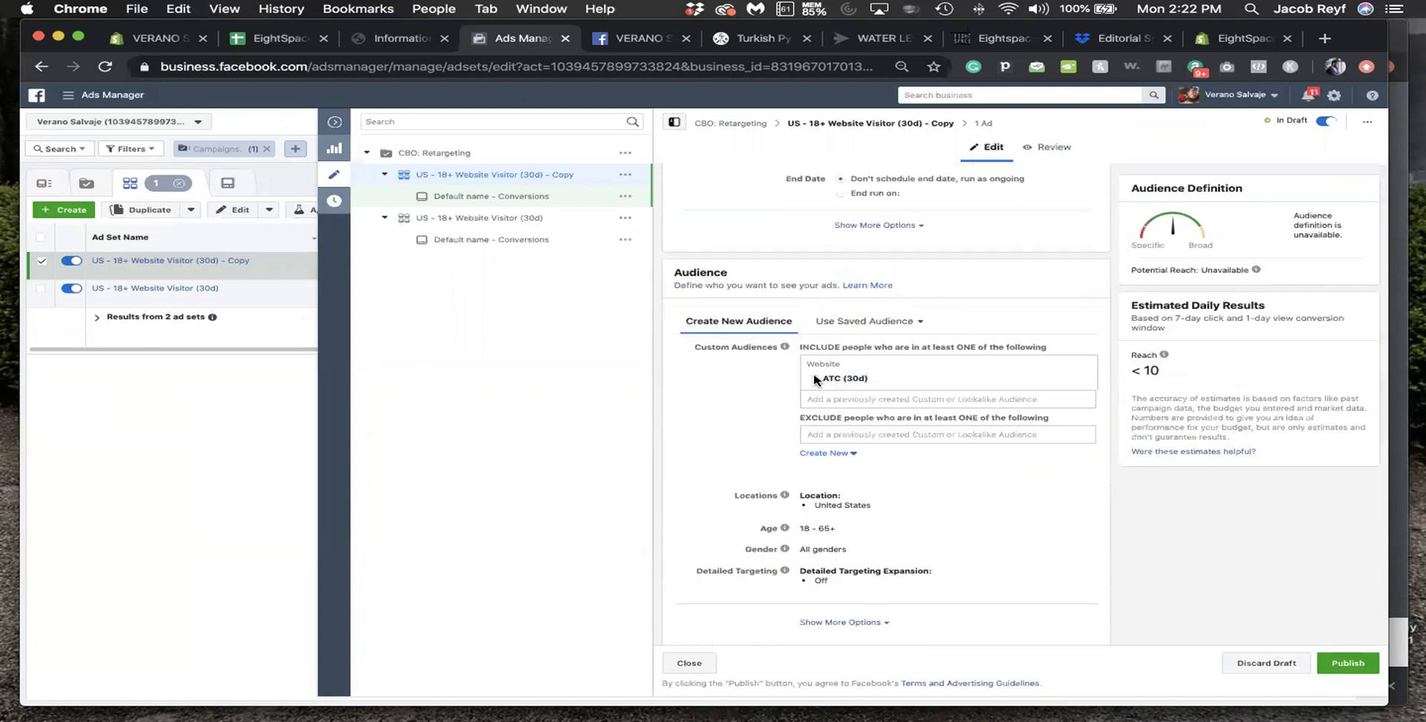
pyautogui.moveTo(871, 380); pyautogui.dragTo(824, 378)
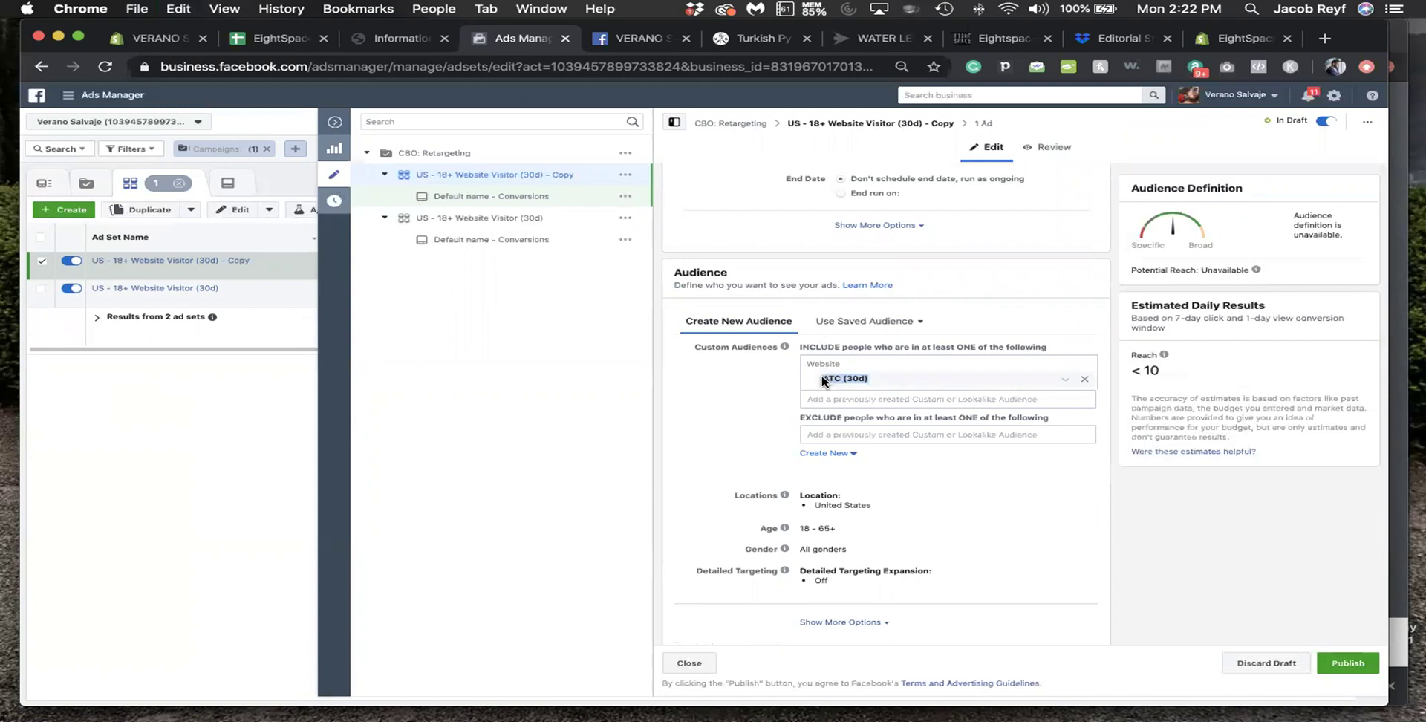
pyautogui.press('super+c')
pyautogui.scroll(10, 854, 297)
pyautogui.moveTo(880, 214); pyautogui.dragTo(723, 214)
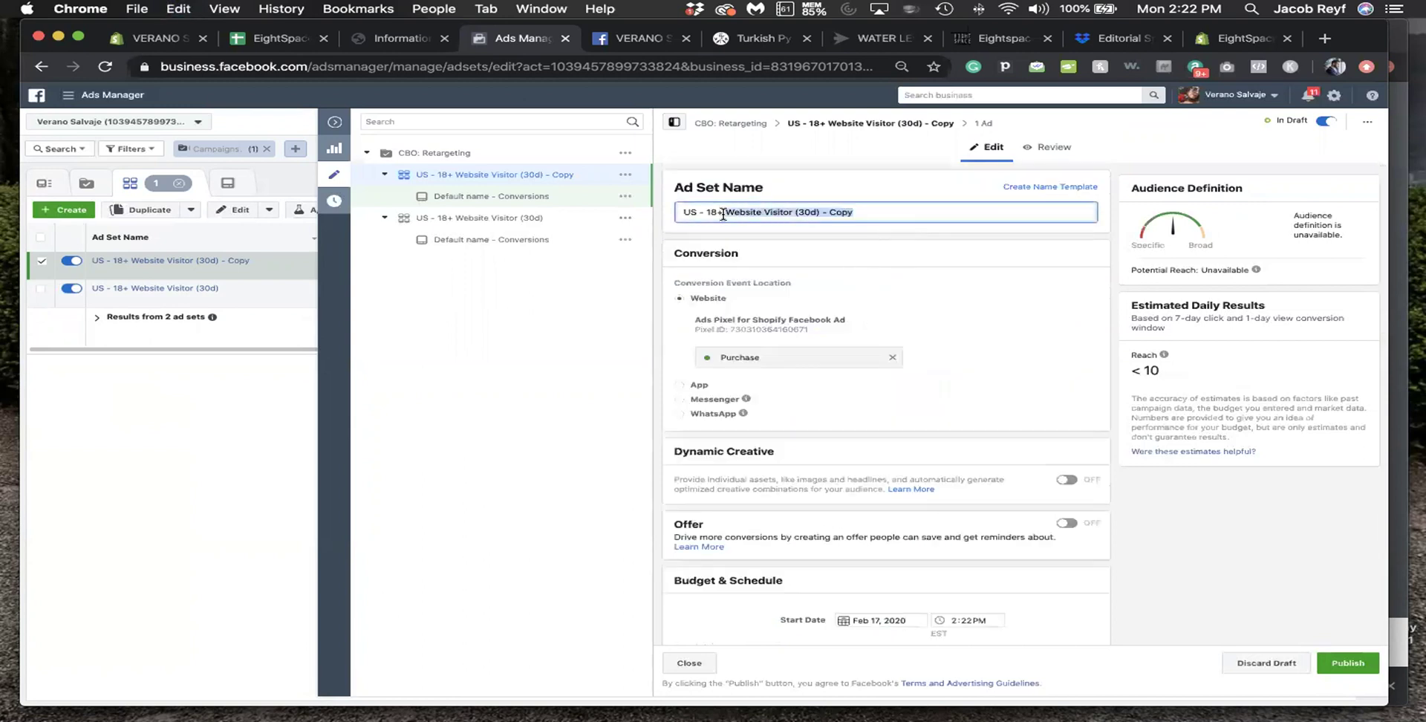
pyautogui.press('super+v')
# - Publish the US - 18+ ATC (30d) ad set
pyautogui.scroll(-10, 904, 276)
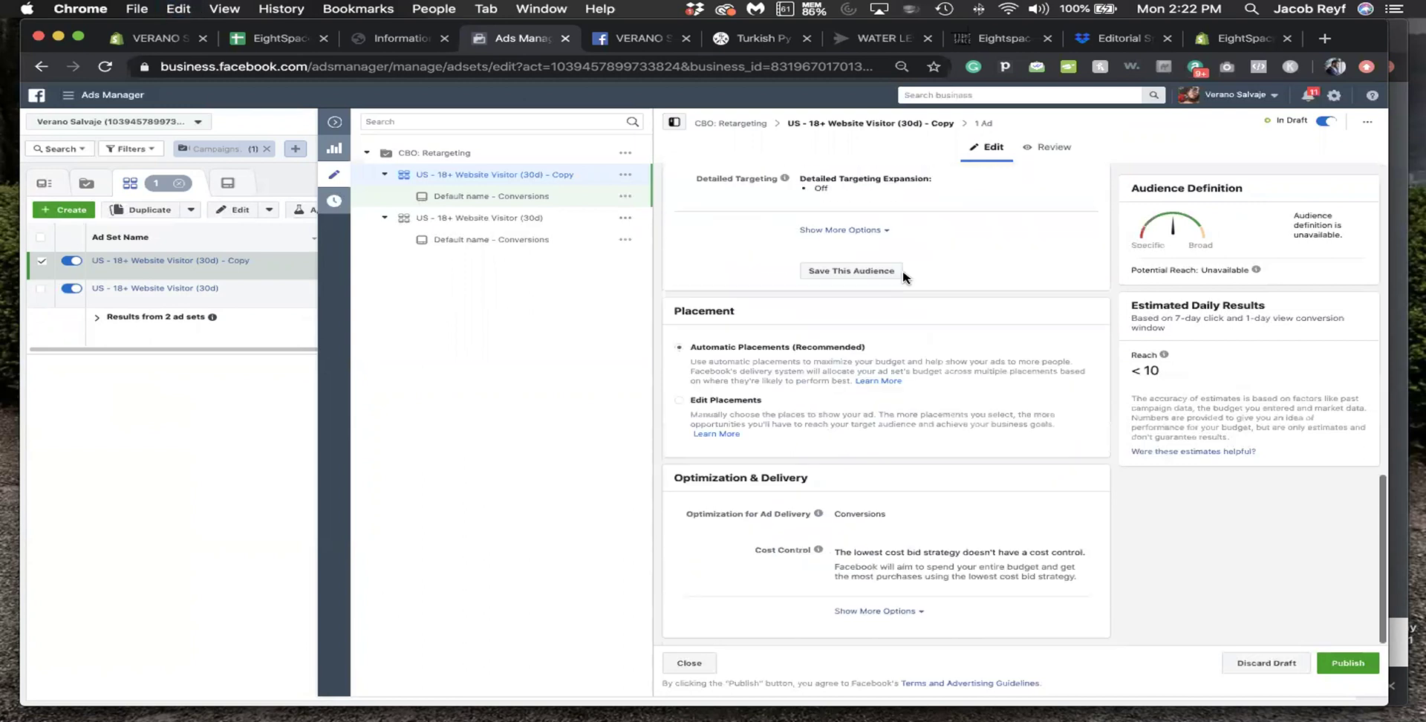
pyautogui.scroll(4, 904, 276)
pyautogui.scroll(-4, 906, 279)
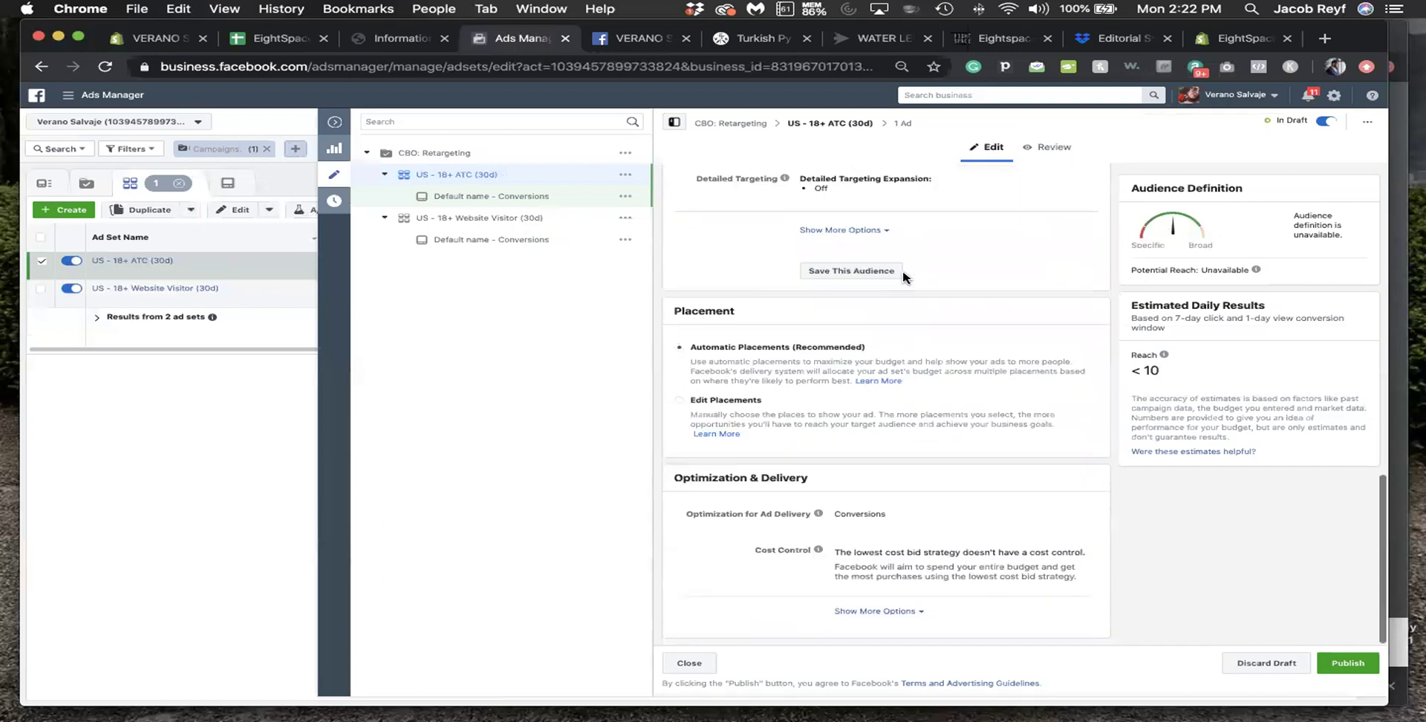
pyautogui.click(1345, 662)
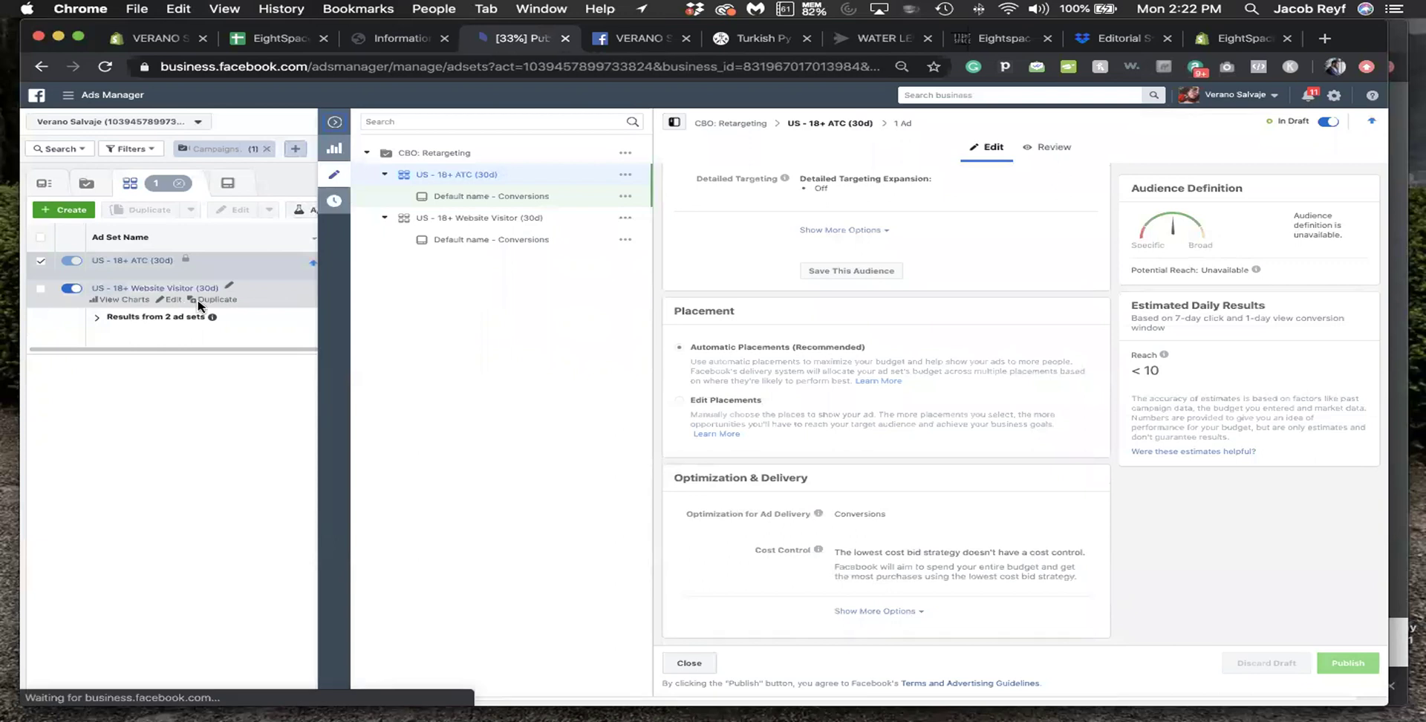
# - Duplicate the Website Visitor (30d) ad set again and remove both its included and excluded audiences
pyautogui.click(216, 300)
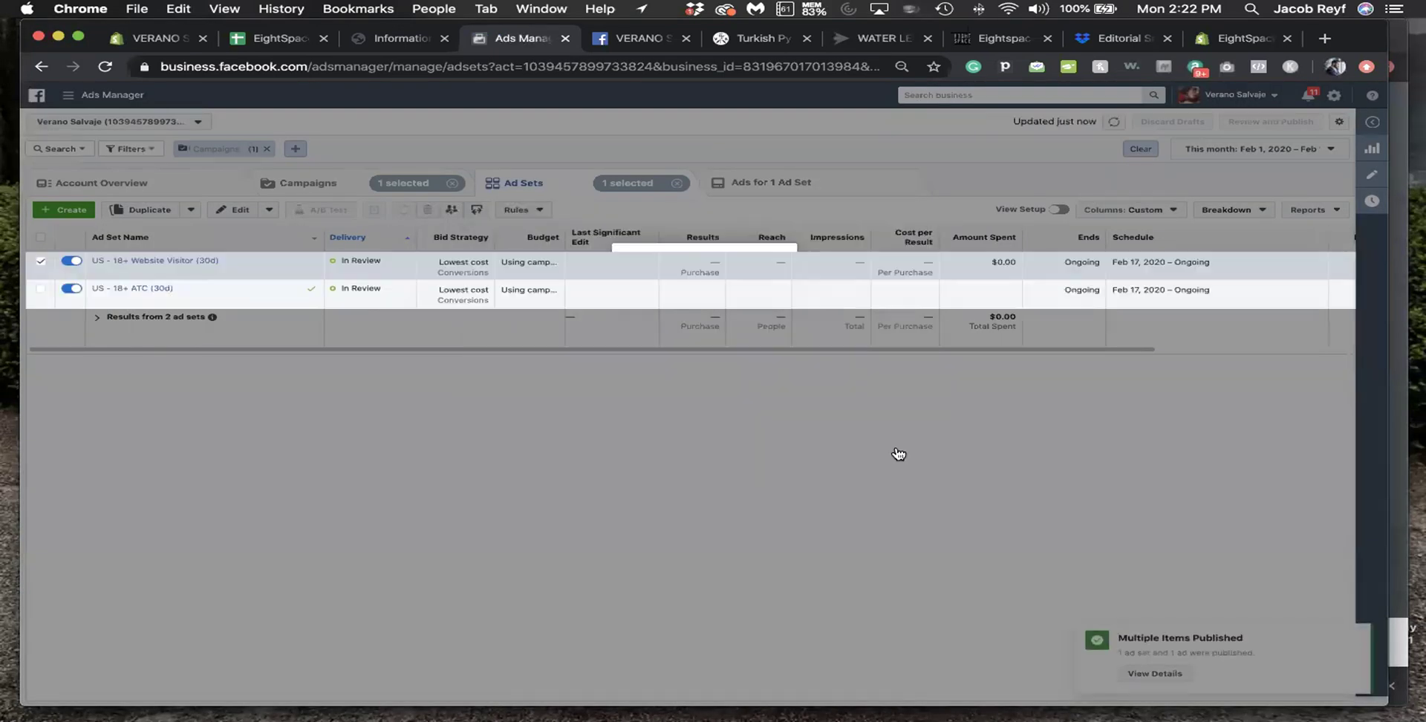
pyautogui.click(891, 445)
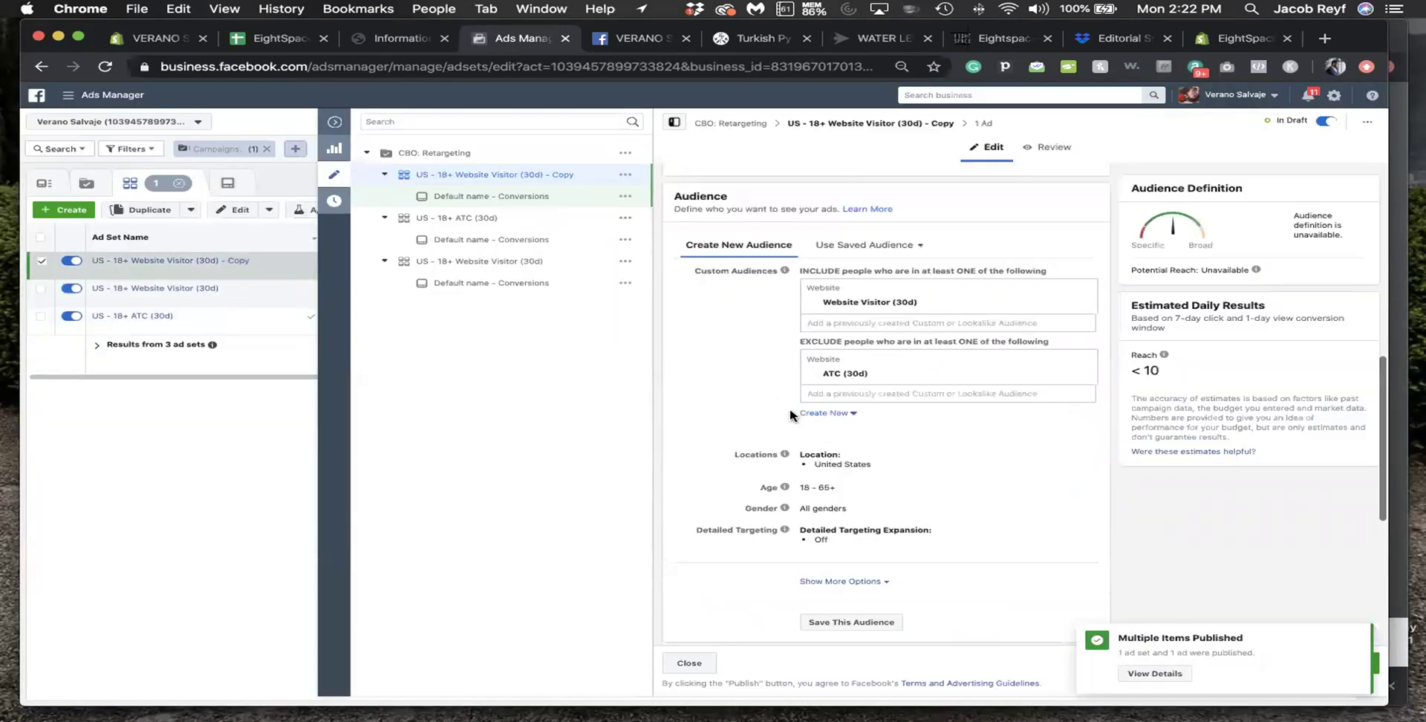
pyautogui.click(937, 391)
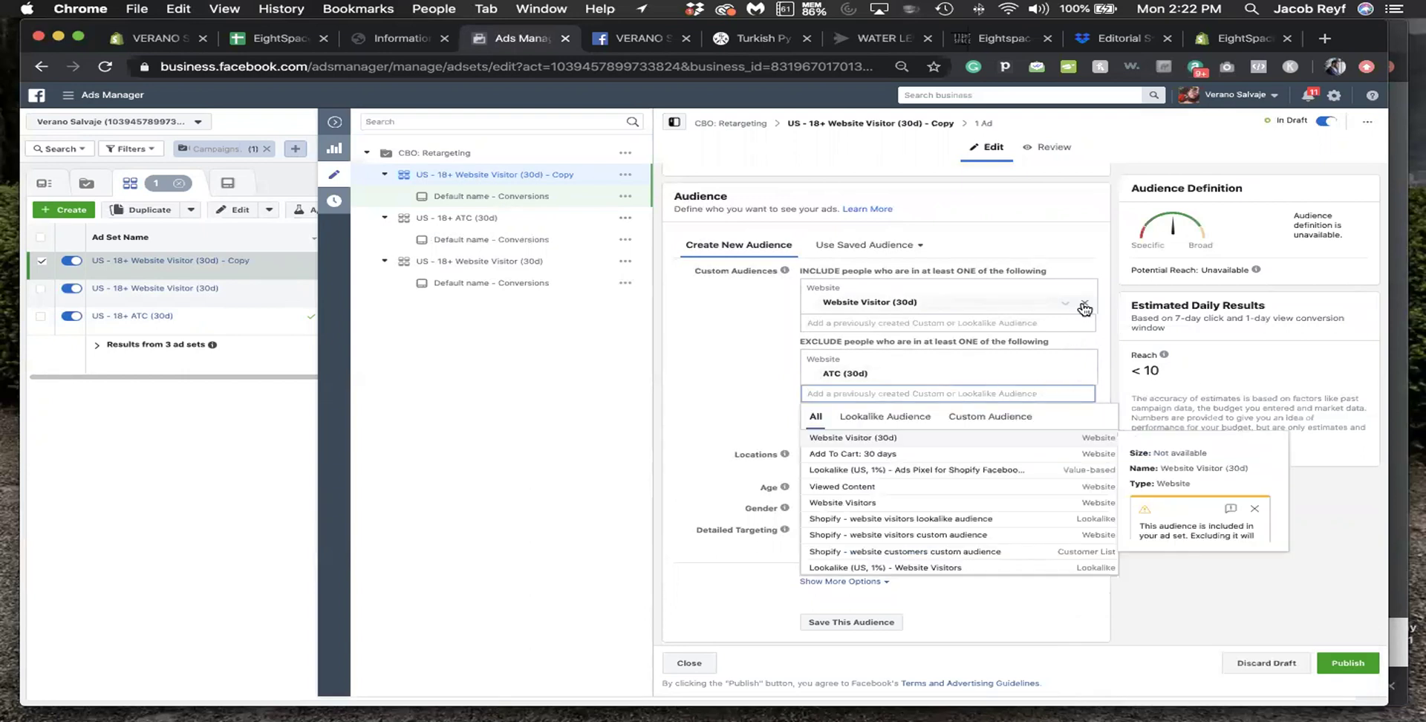
pyautogui.click(1084, 307)
pyautogui.click(1083, 341)
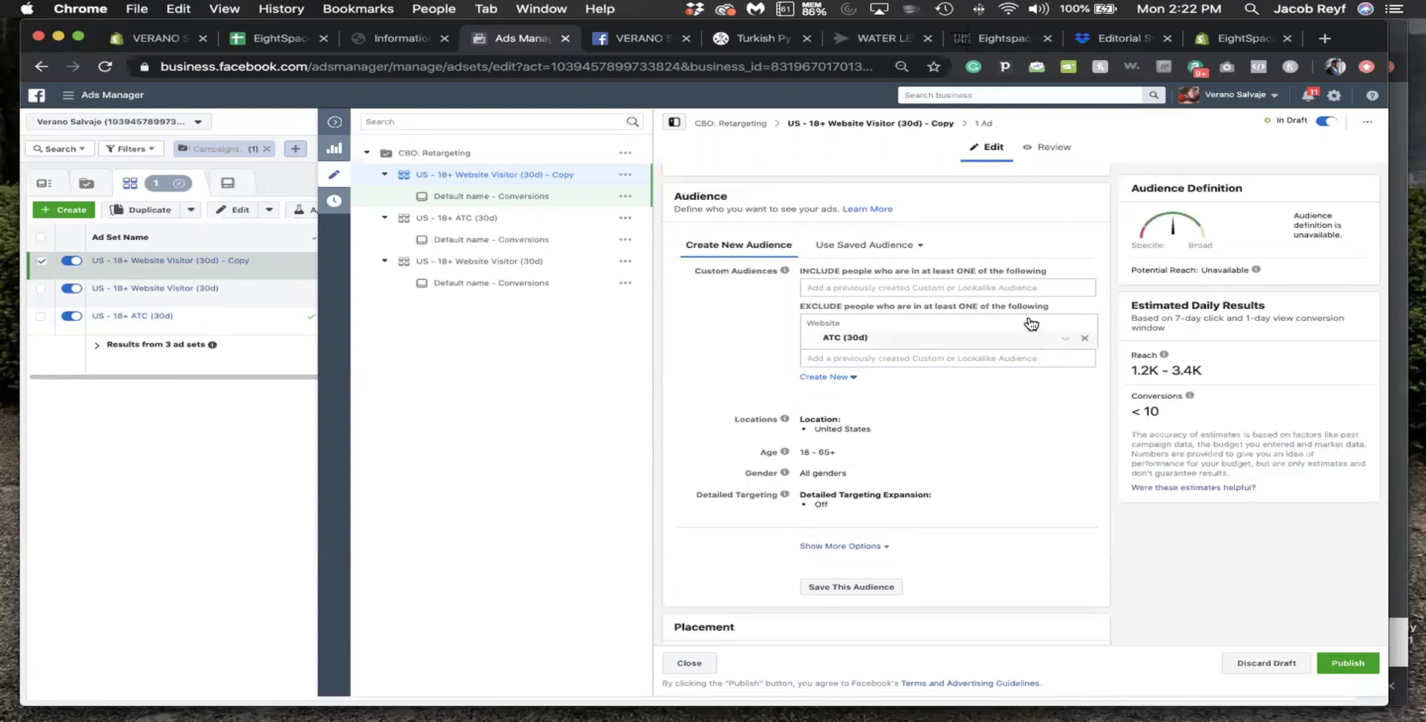
# - Browse the custom audiences list, then start creating a new Custom Audience
pyautogui.click(841, 284)
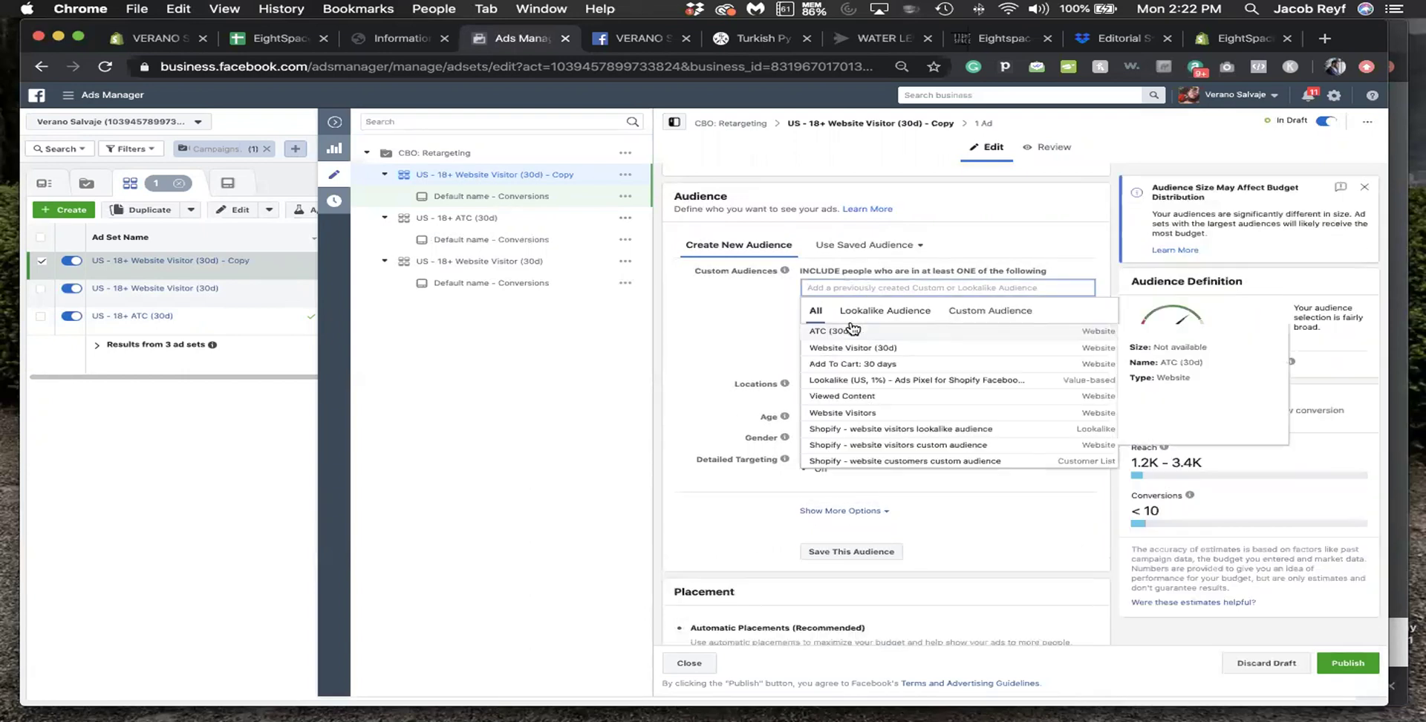
pyautogui.click(988, 312)
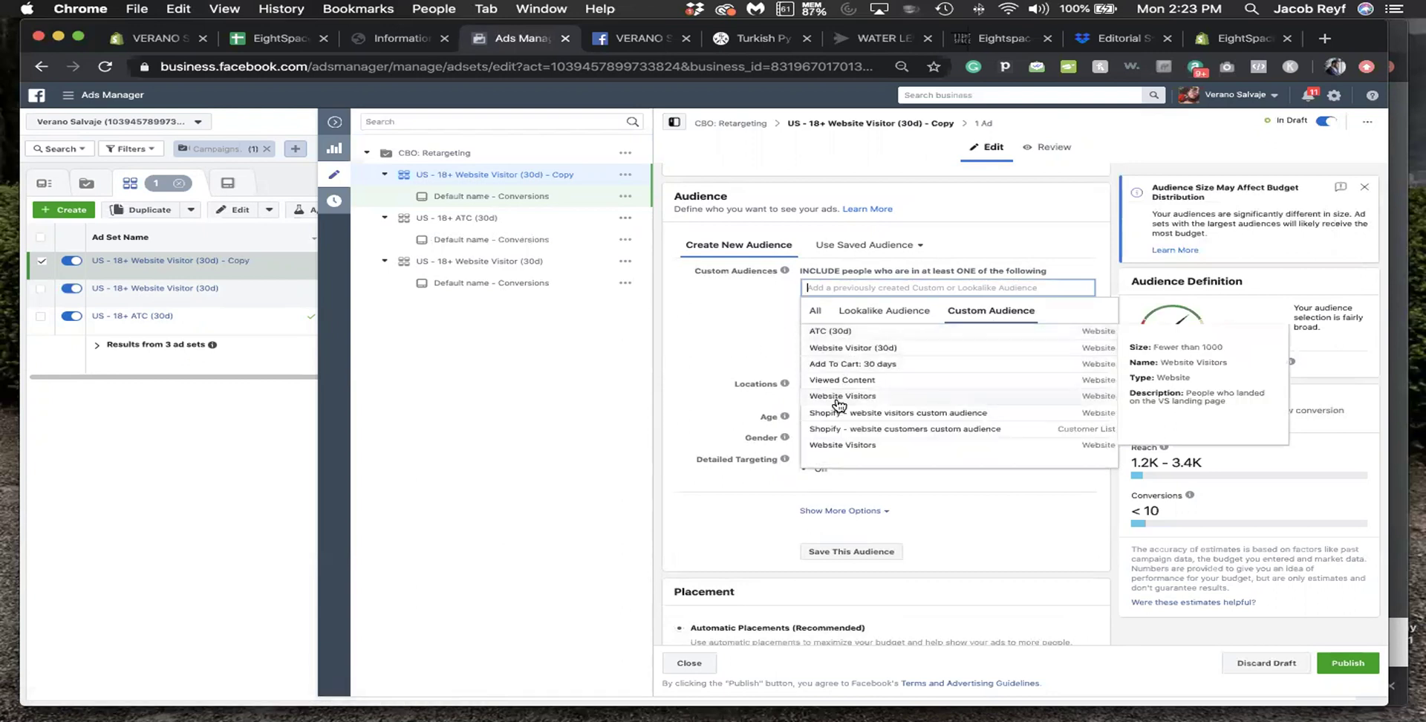
pyautogui.click(763, 420)
pyautogui.click(825, 341)
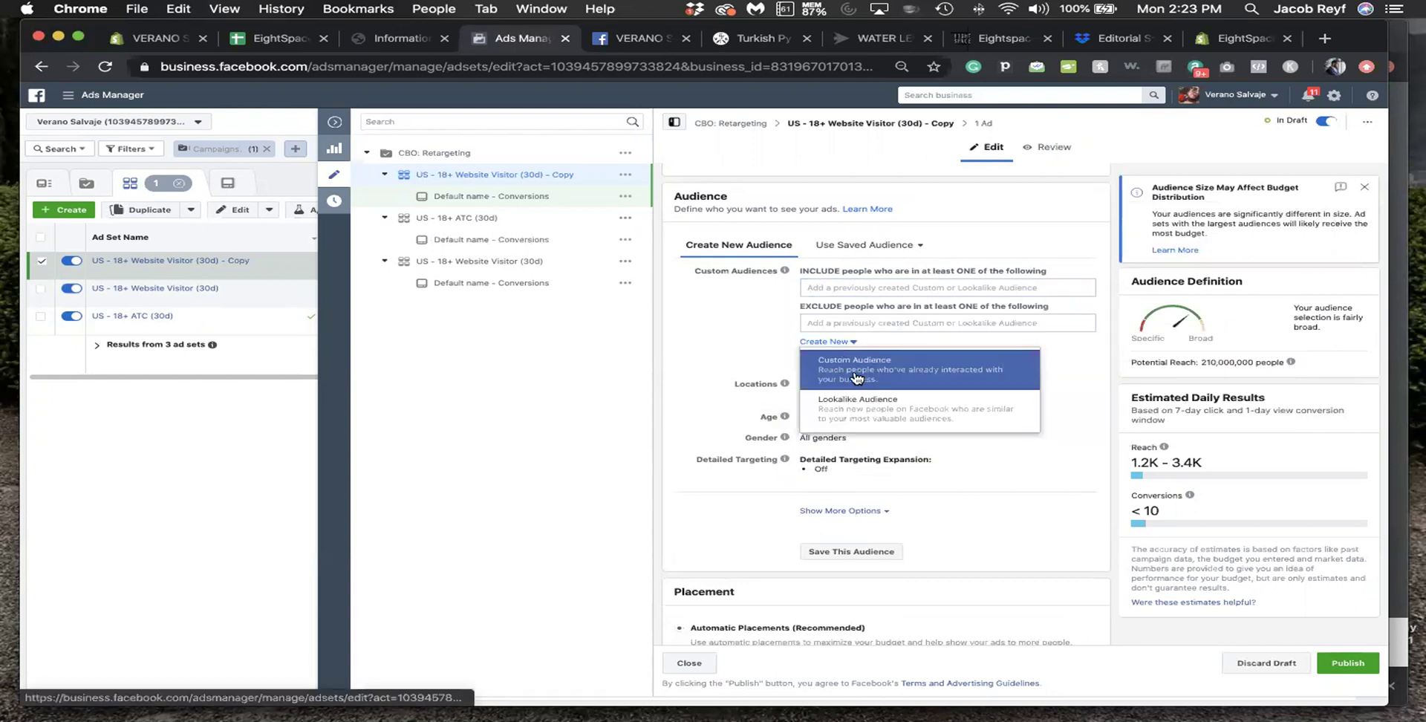
pyautogui.click(794, 367)
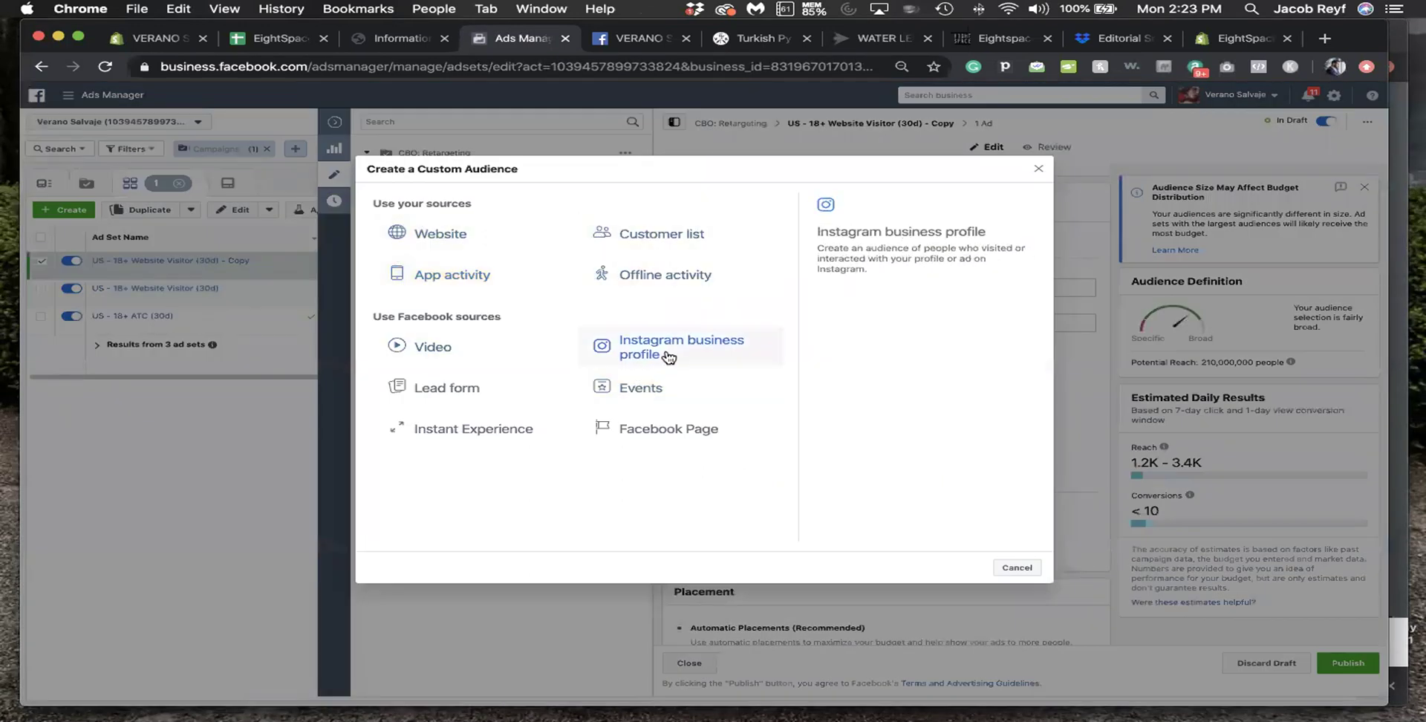
# - Base the audience on the VERANO SALVAJE Facebook Page, with everyone who engaged over 180 days
pyautogui.click(672, 431)
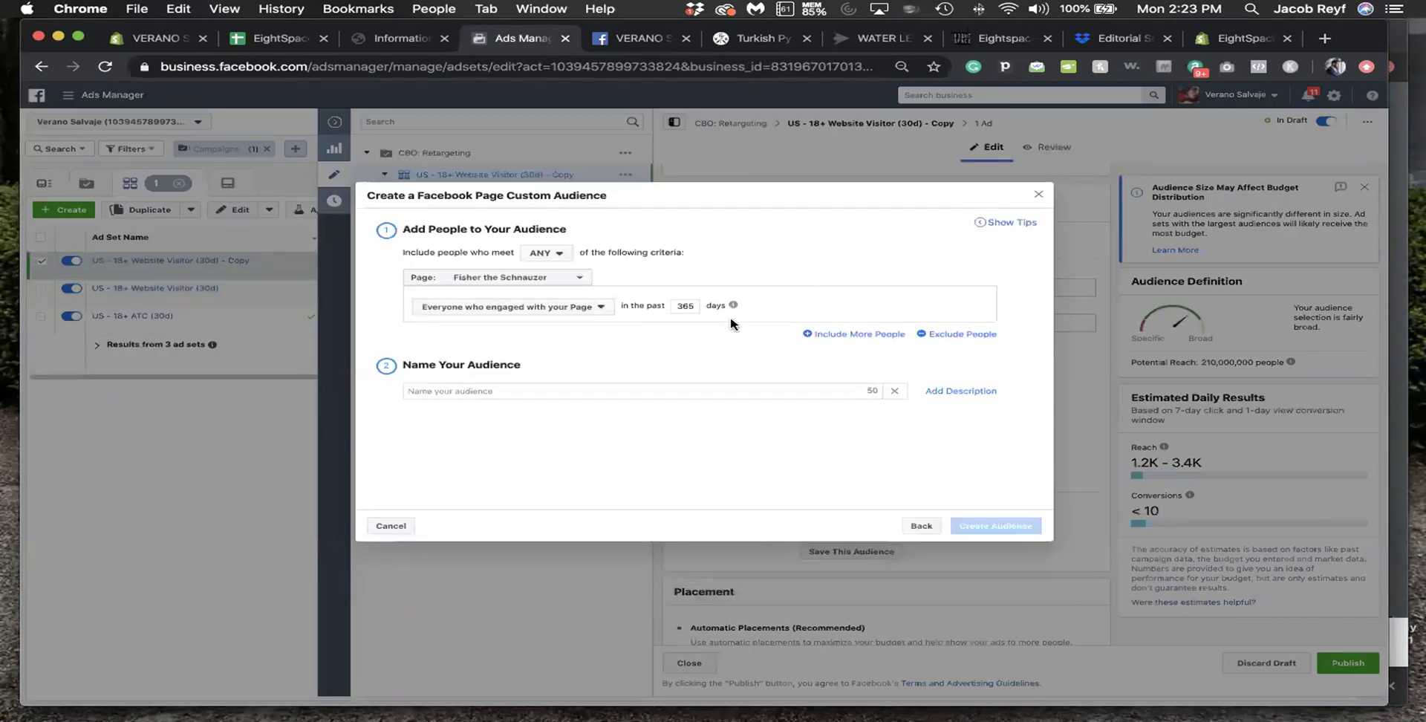
pyautogui.click(583, 307)
pyautogui.click(572, 280)
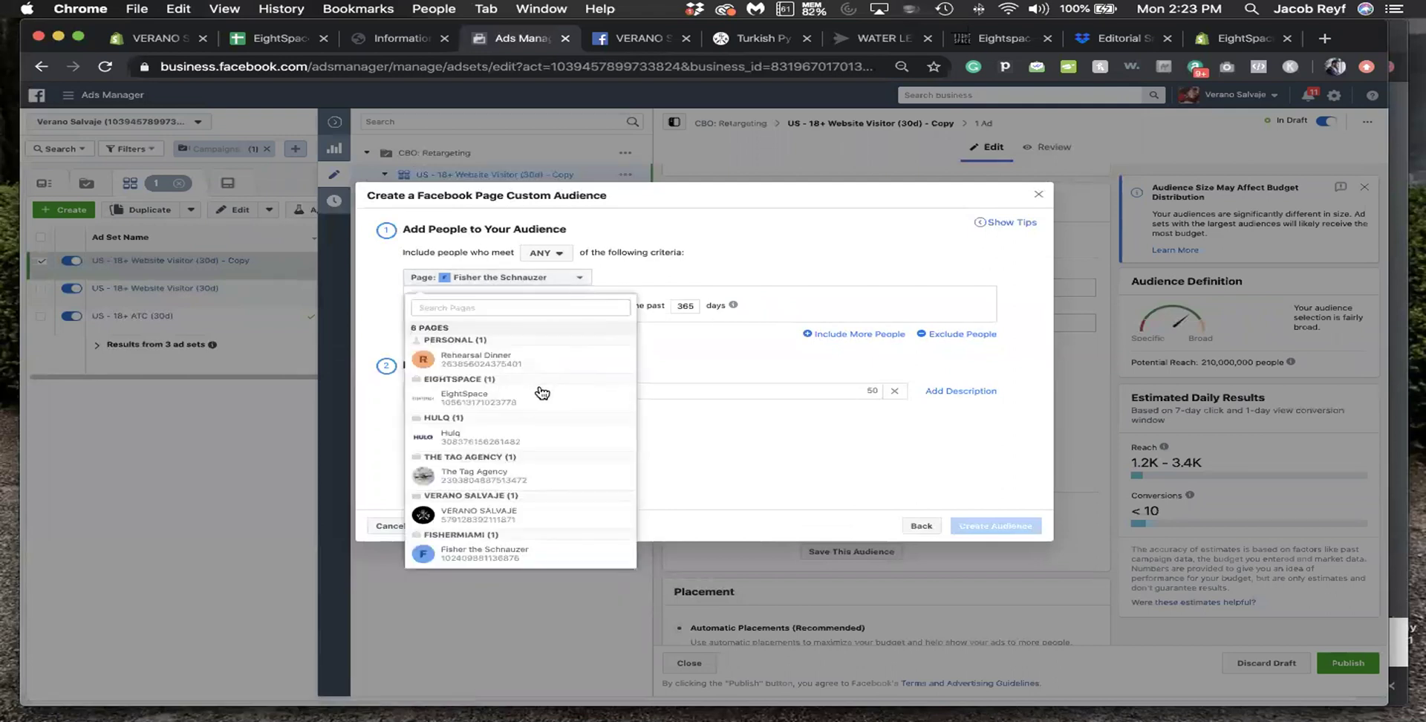
pyautogui.click(524, 514)
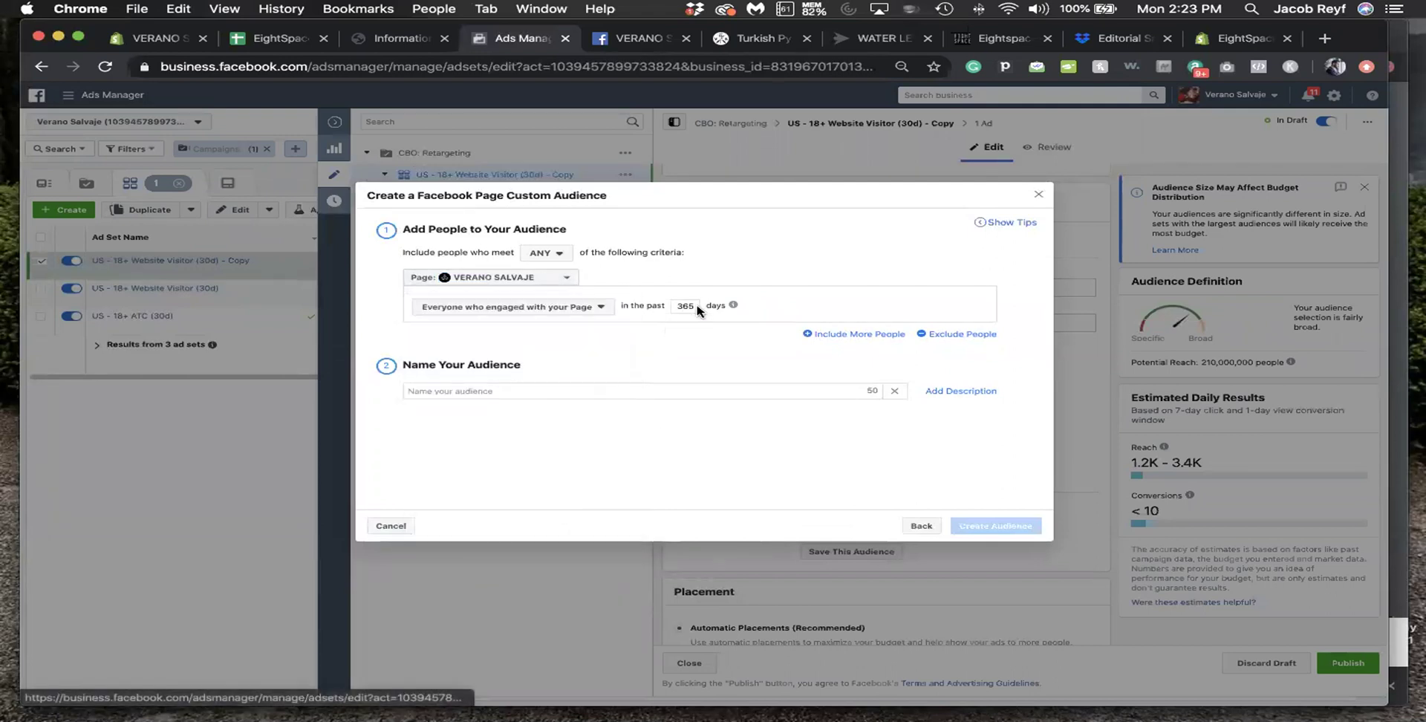
pyautogui.click(687, 305)
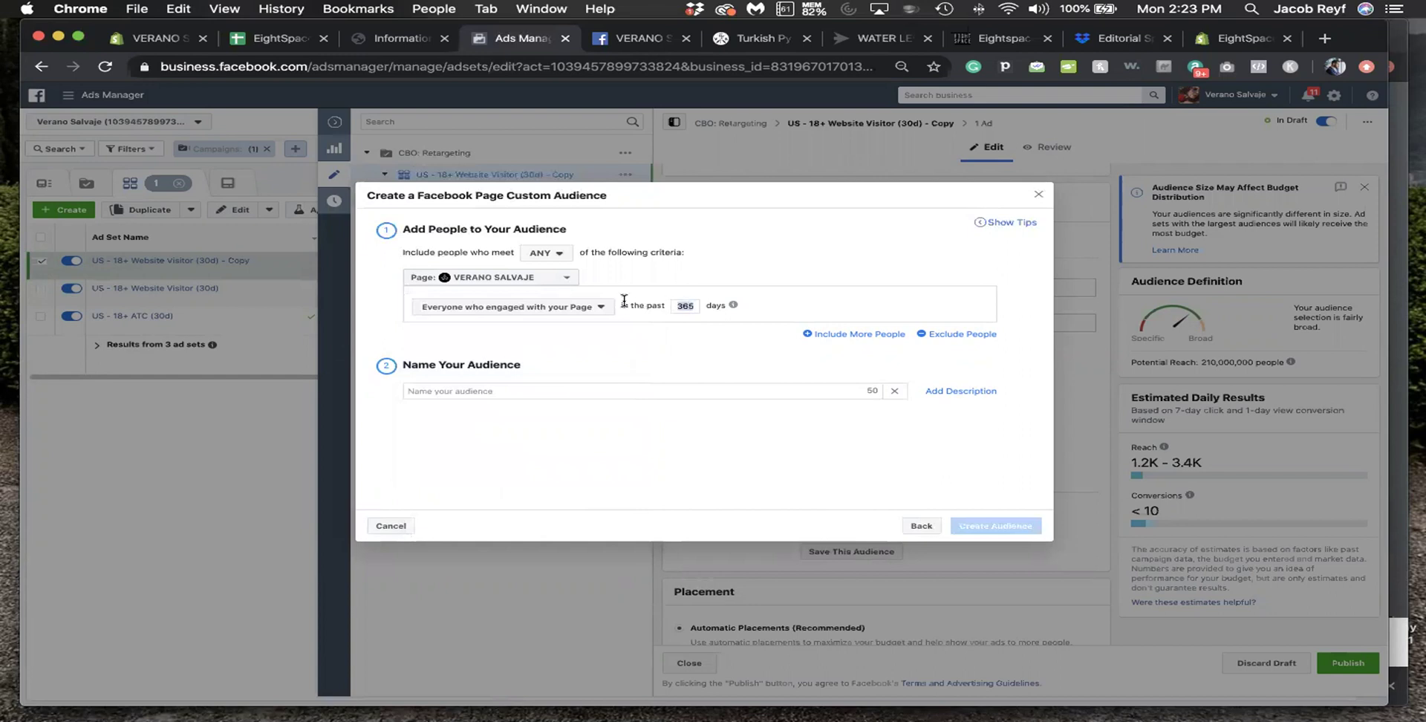
pyautogui.write('180')
pyautogui.click(549, 312)
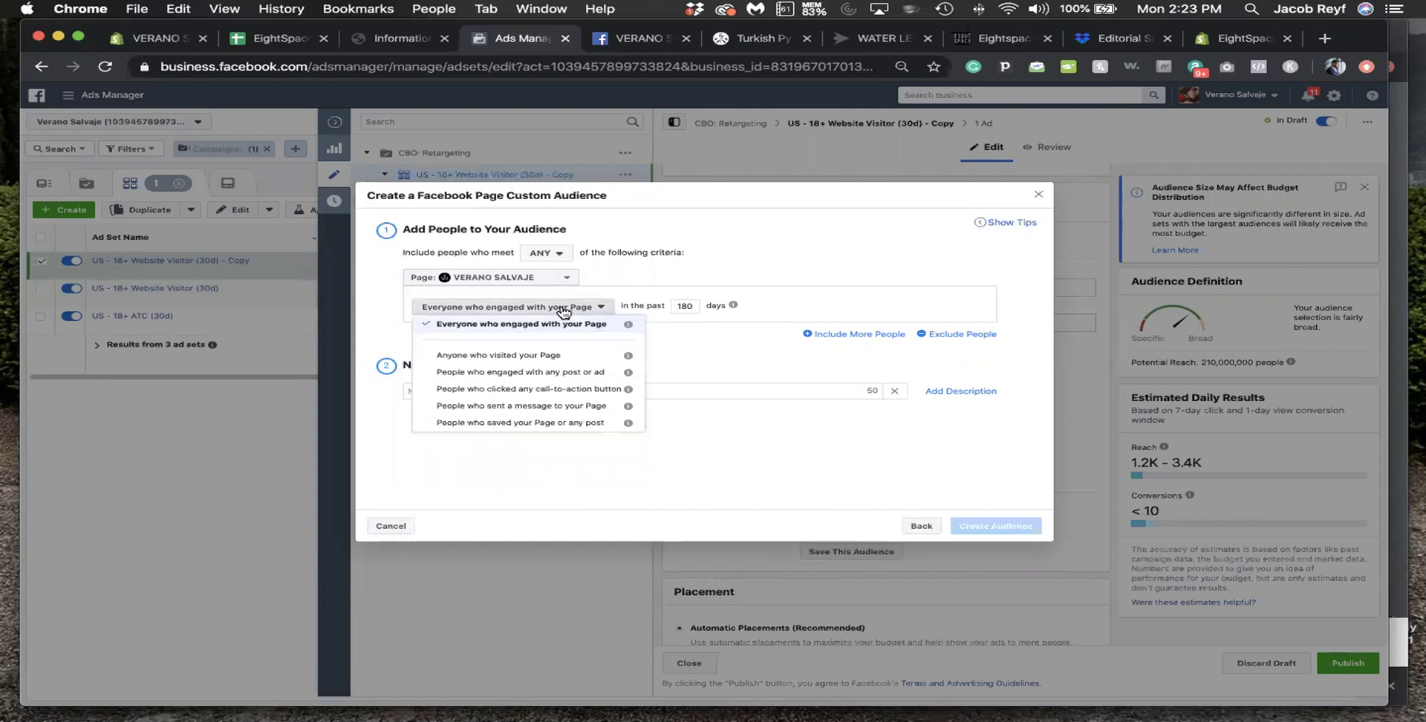
pyautogui.click(549, 312)
# - Add criteria for people who saved, engaged with any post or ad, and clicked a call-to-action
pyautogui.click(853, 333)
pyautogui.click(533, 384)
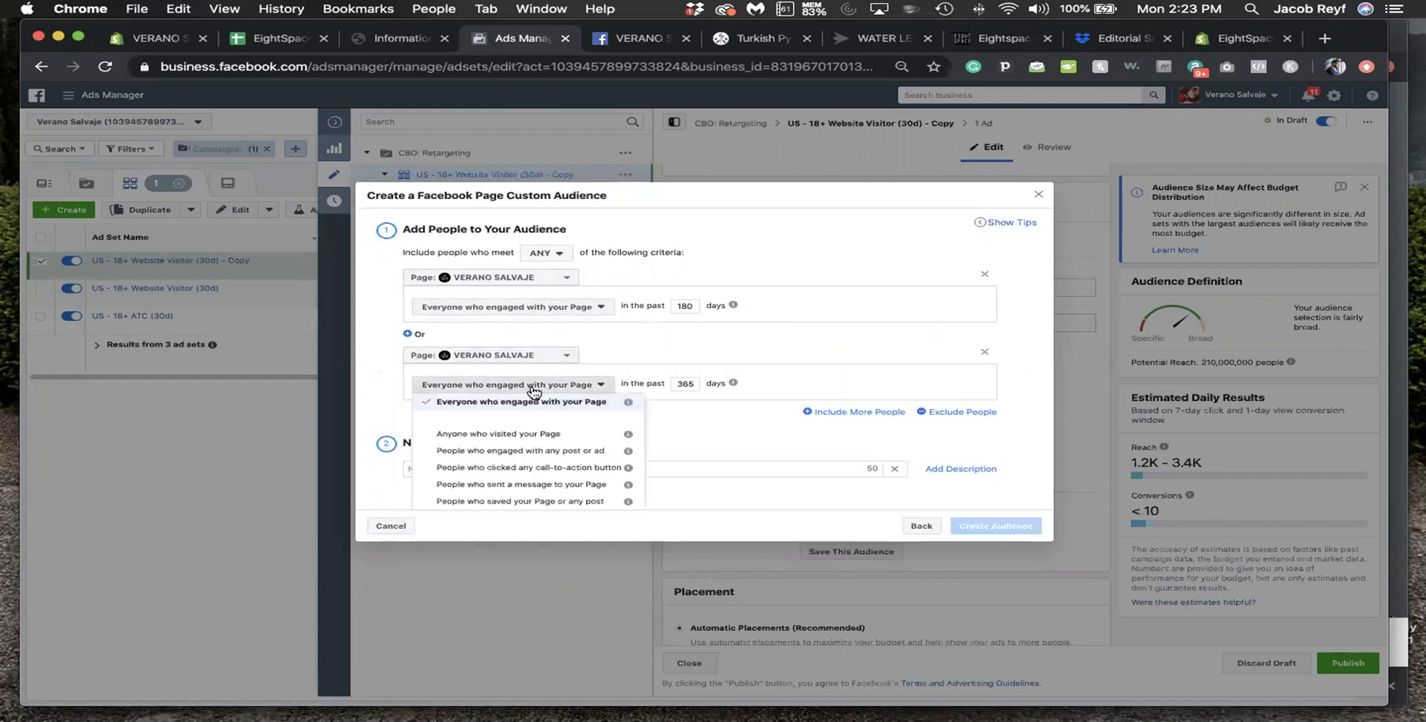
pyautogui.click(586, 502)
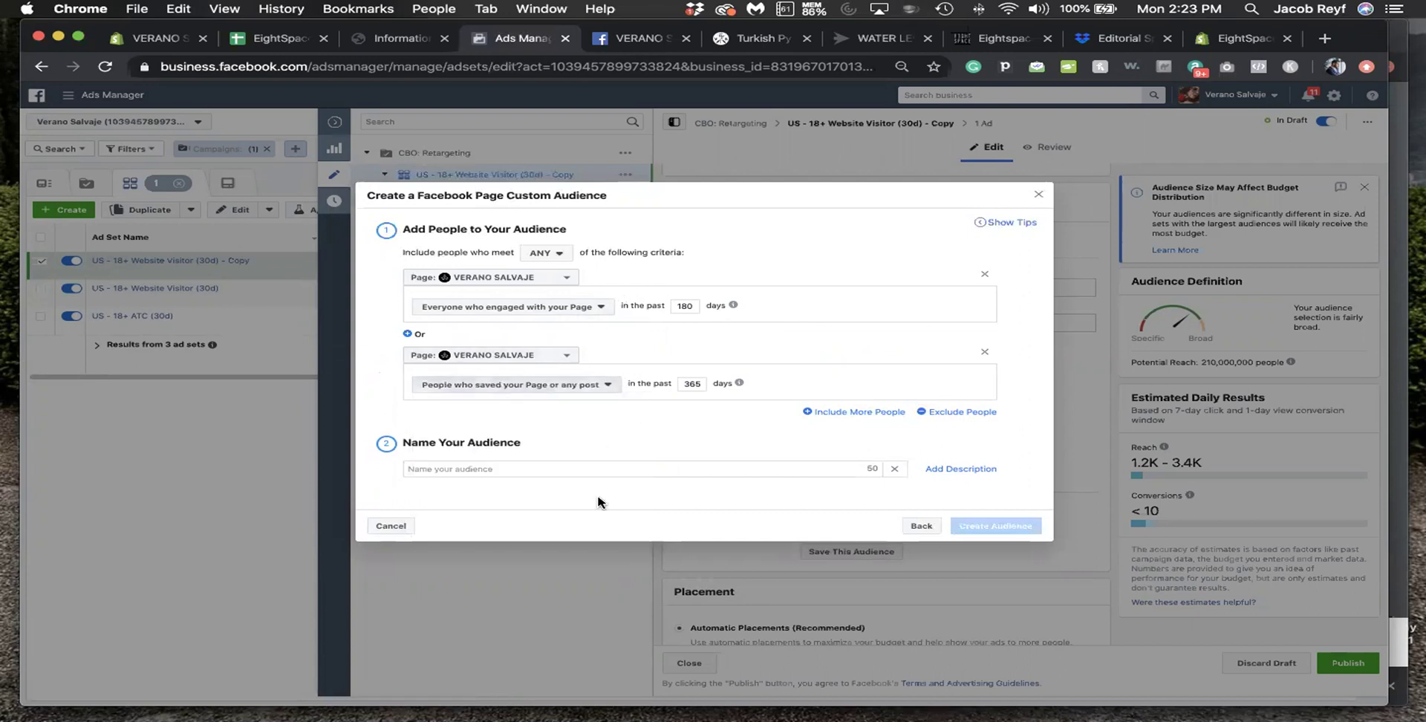
pyautogui.click(858, 412)
pyautogui.click(535, 441)
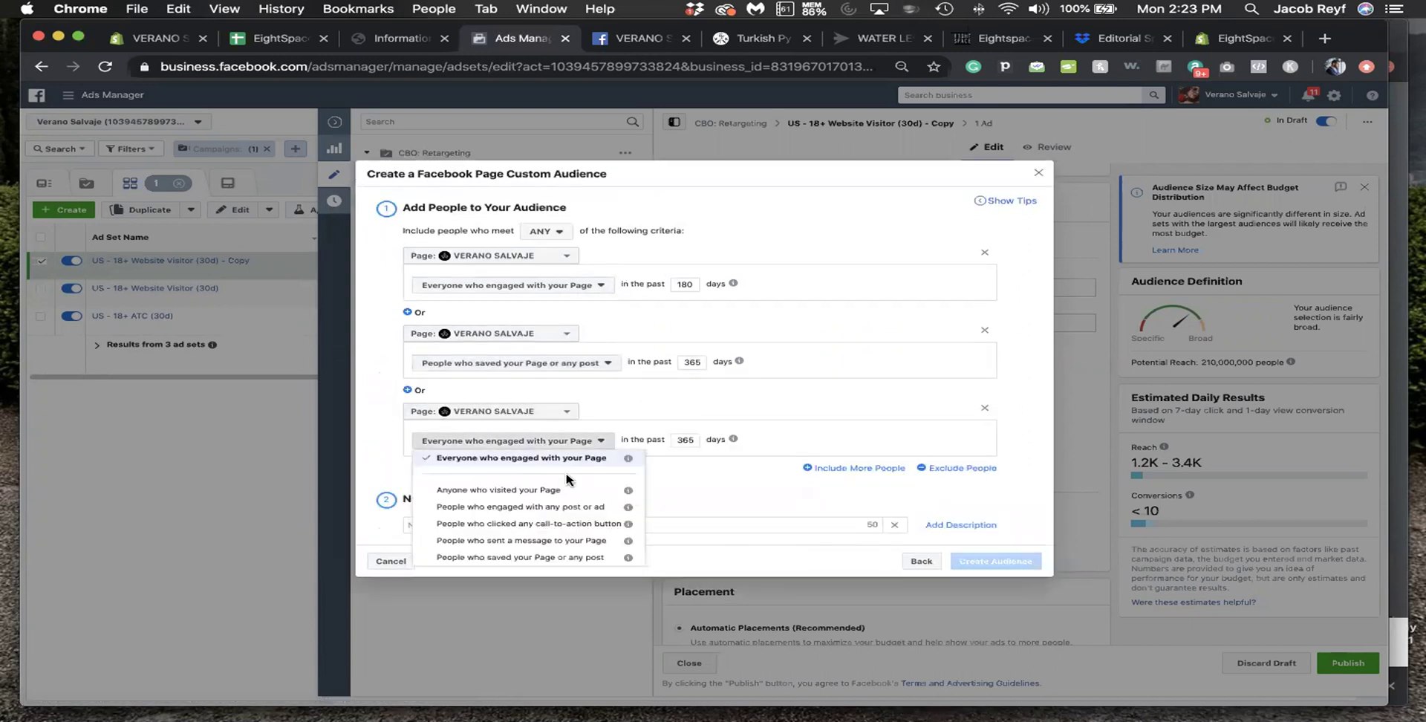
pyautogui.click(568, 511)
pyautogui.click(859, 468)
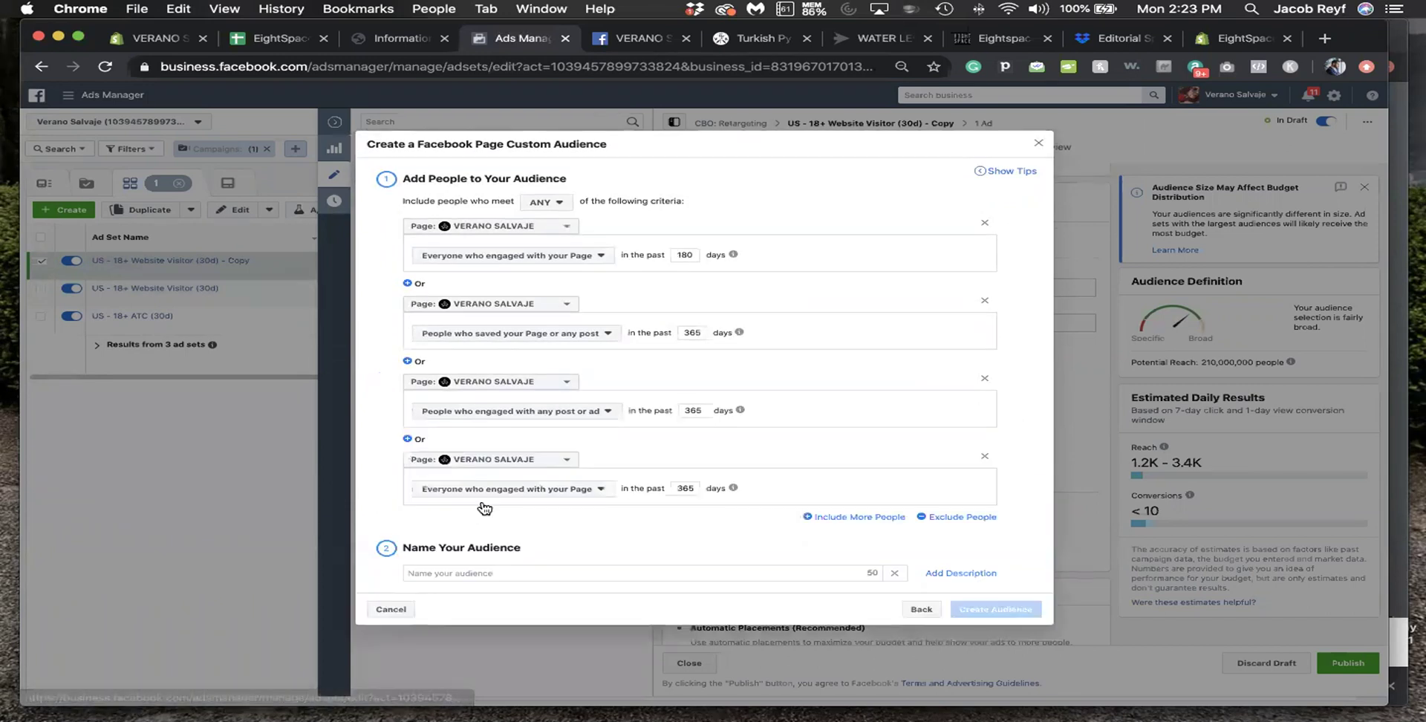
pyautogui.click(517, 489)
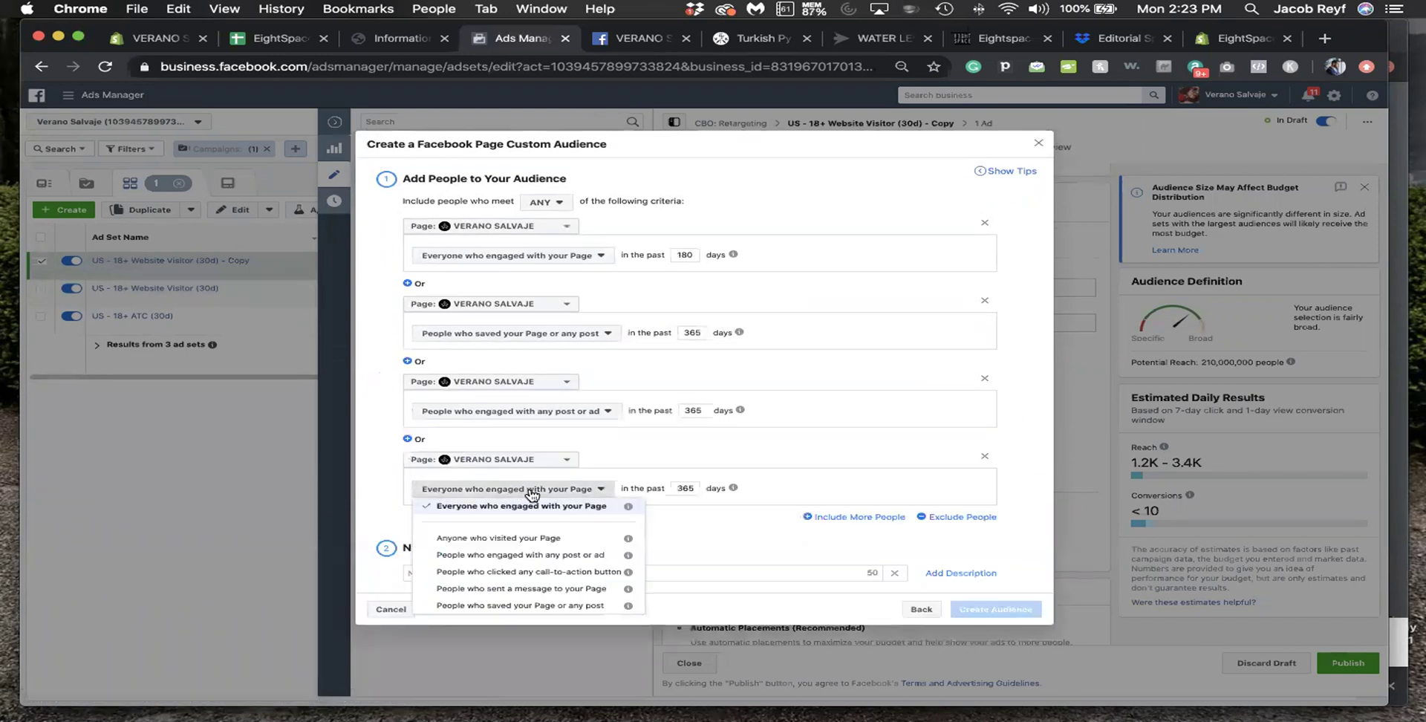
pyautogui.click(583, 571)
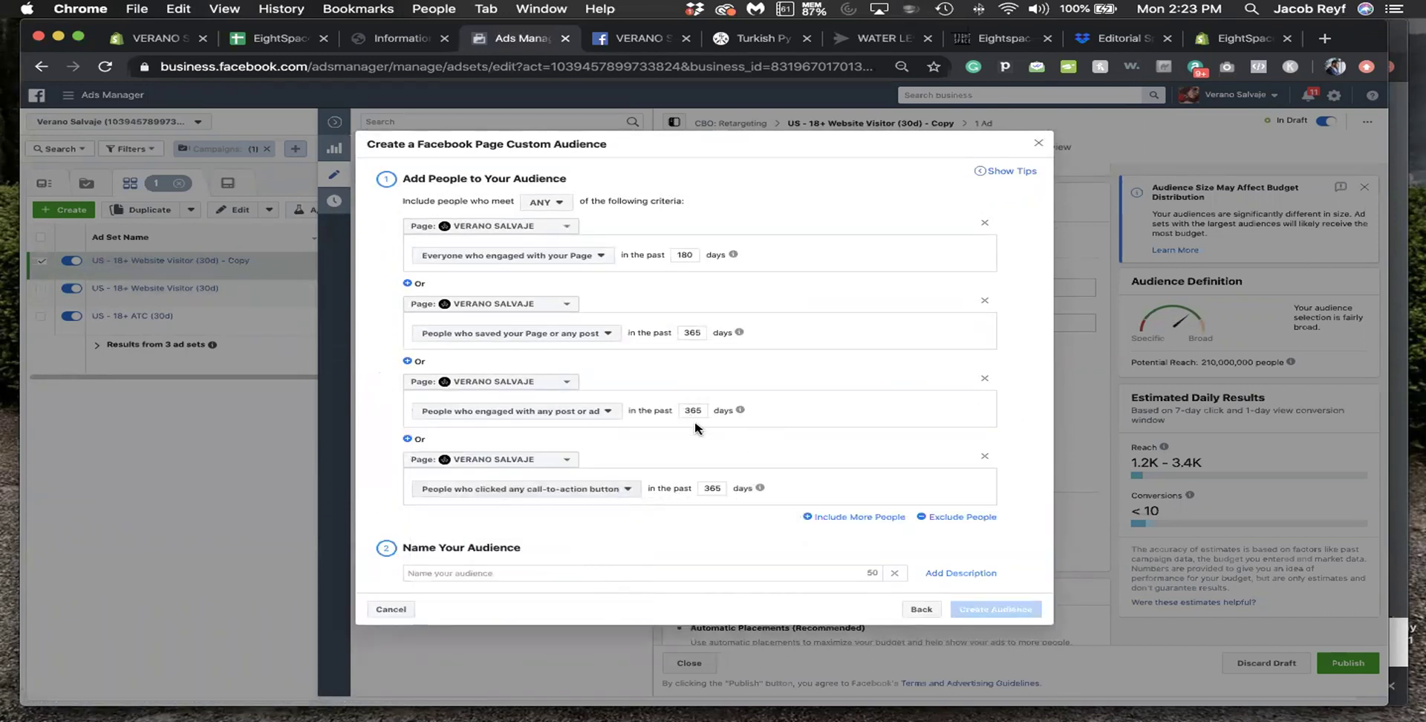
pyautogui.click(616, 489)
pyautogui.click(745, 518)
# - Add a fifth criterion for Page visitors and change the remaining day counts to 180
pyautogui.click(824, 517)
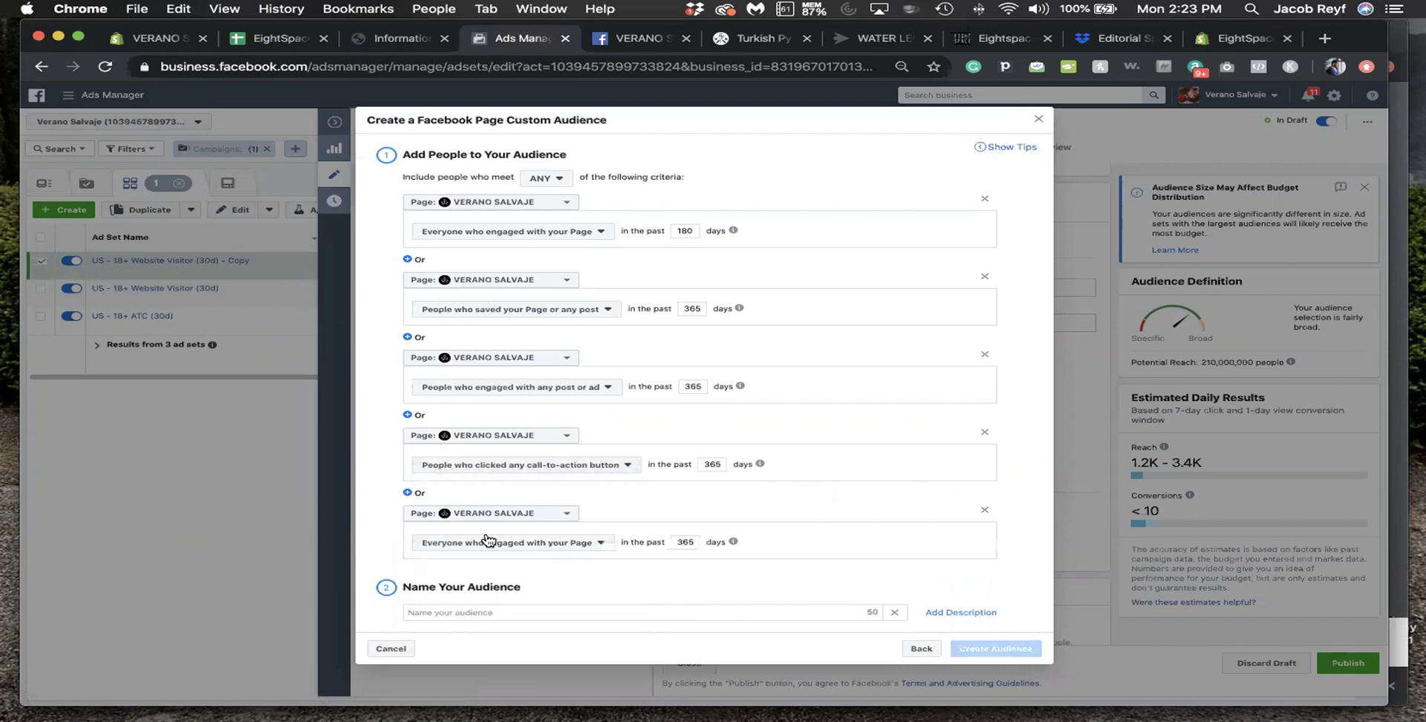
pyautogui.click(489, 541)
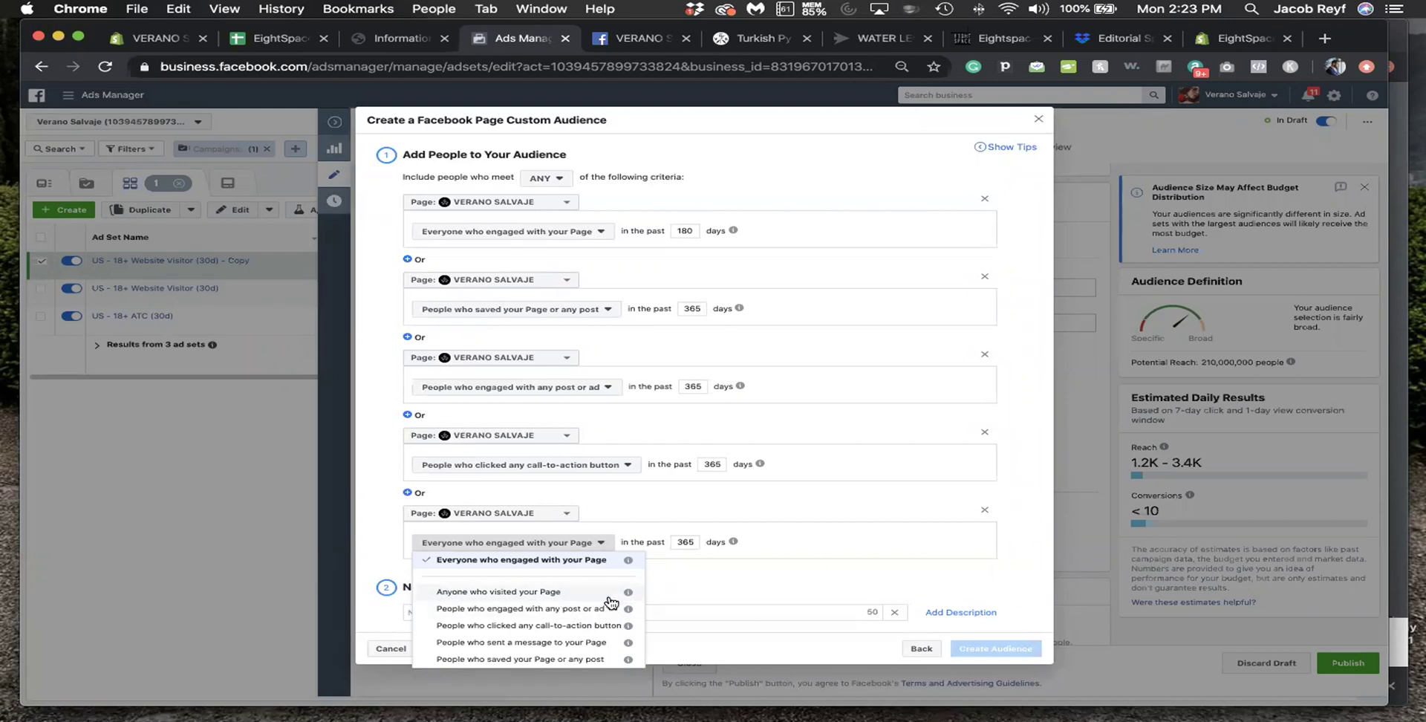
pyautogui.click(565, 591)
pyautogui.moveTo(696, 544)
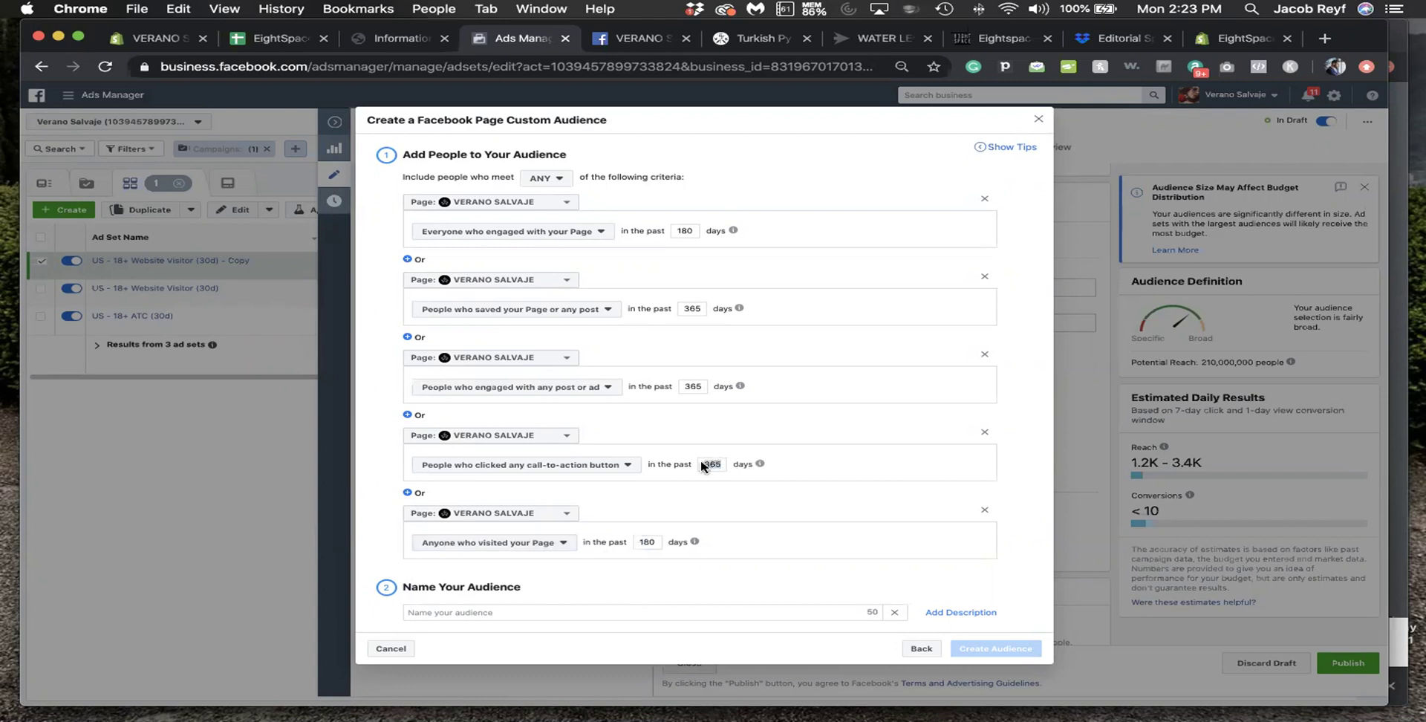
pyautogui.press('BackSpace')
pyautogui.write('180')
pyautogui.moveTo(687, 384); pyautogui.dragTo(707, 389)
pyautogui.press('BackSpace')
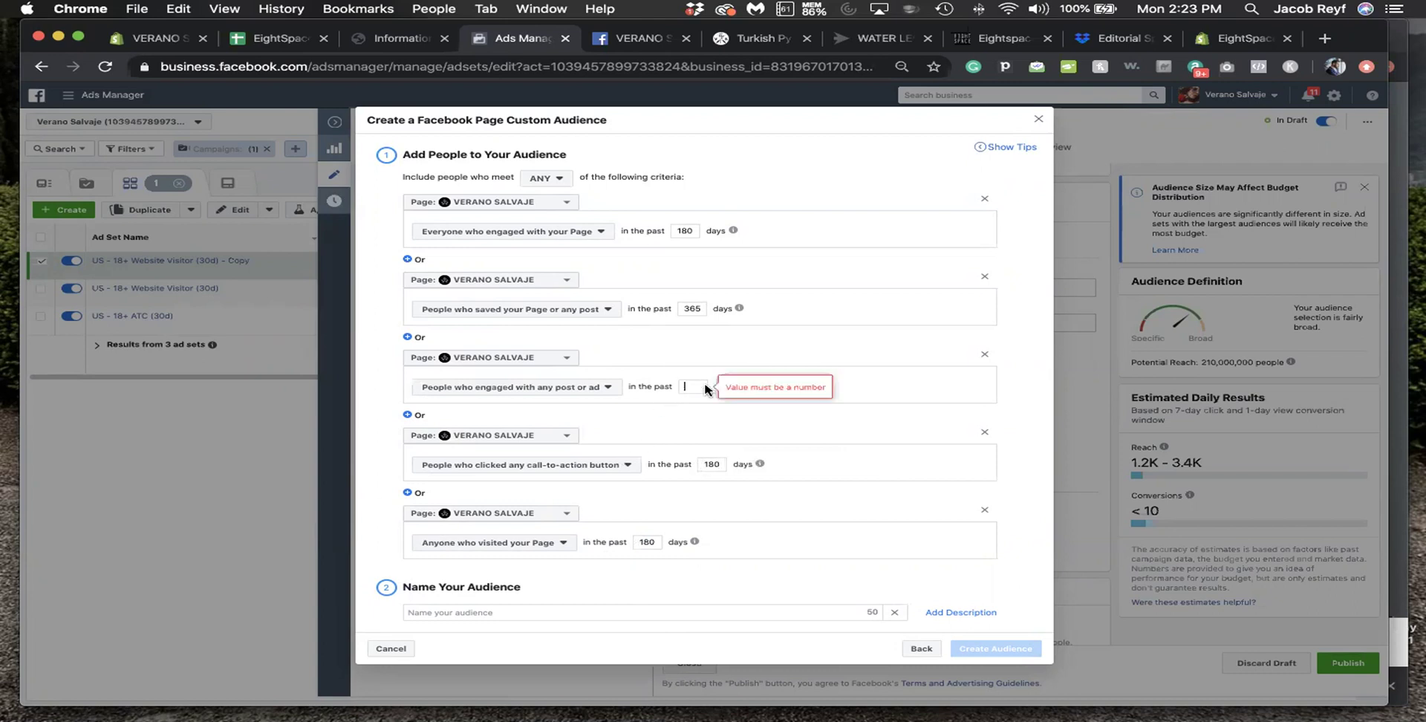
pyautogui.write('180')
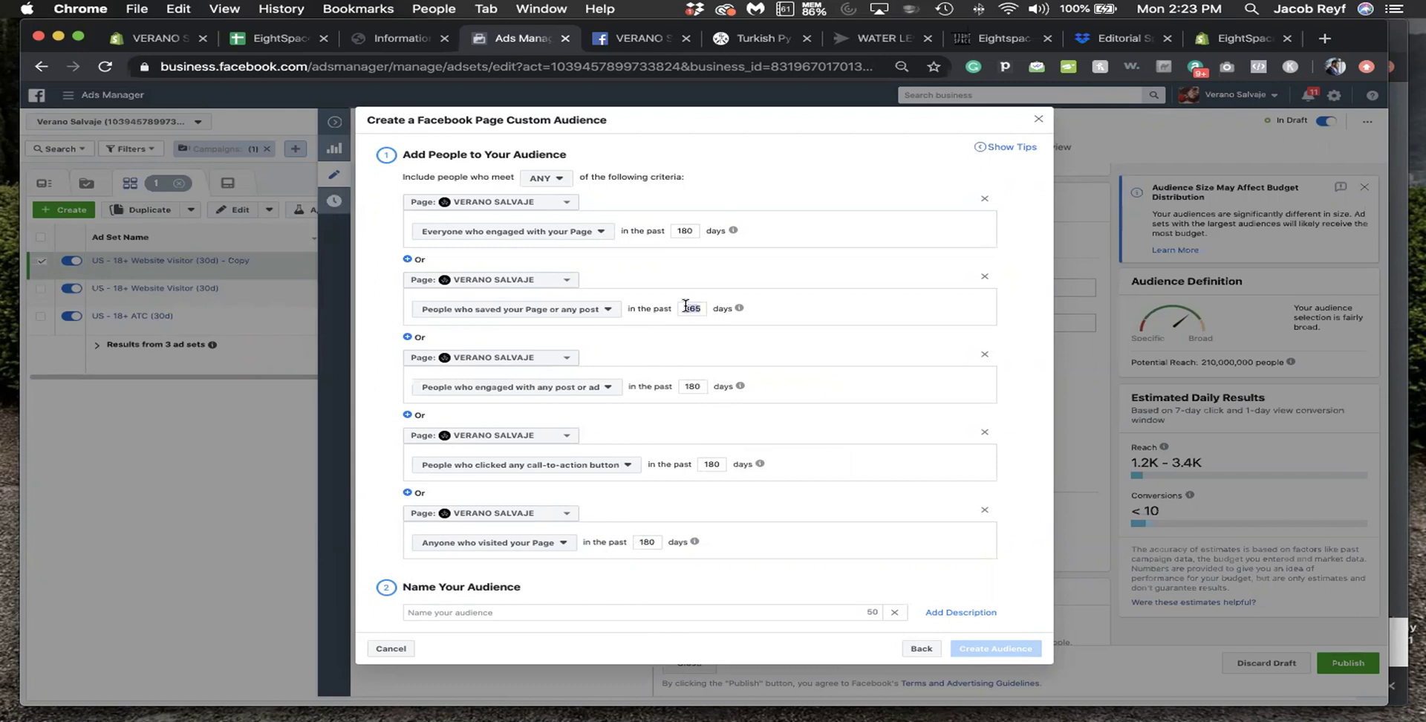
pyautogui.write('180')
pyautogui.click(471, 610)
# - Name the audience Facebook Page Engagements (180d), create it and close the confirmation
pyautogui.write('Face')
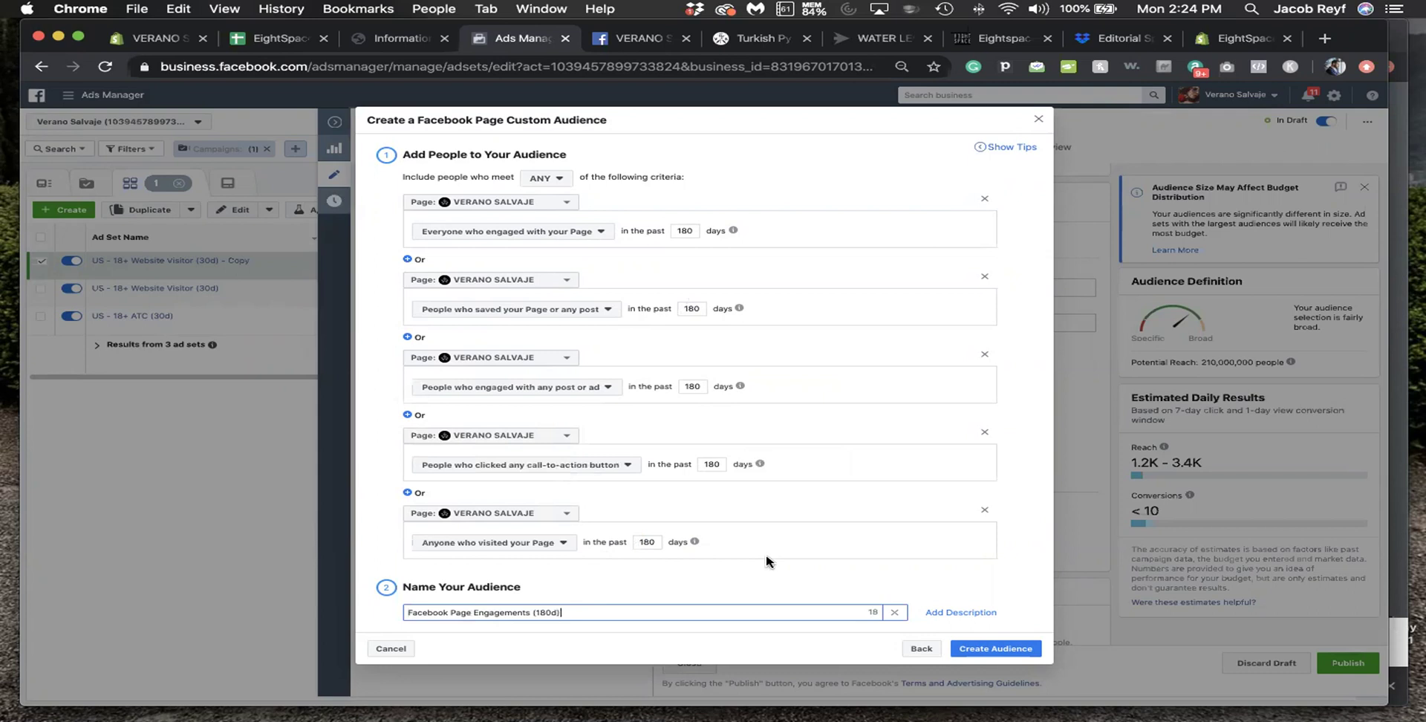
pyautogui.click(979, 644)
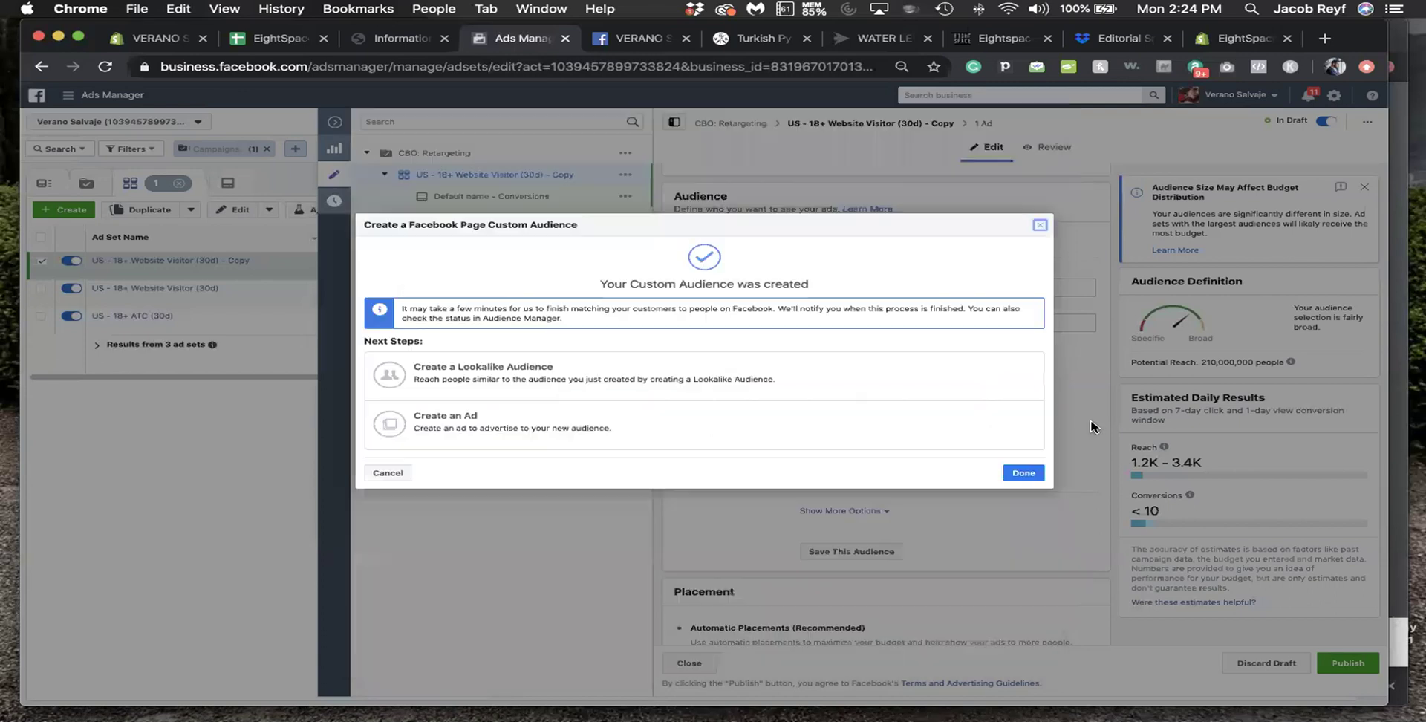
pyautogui.click(1019, 473)
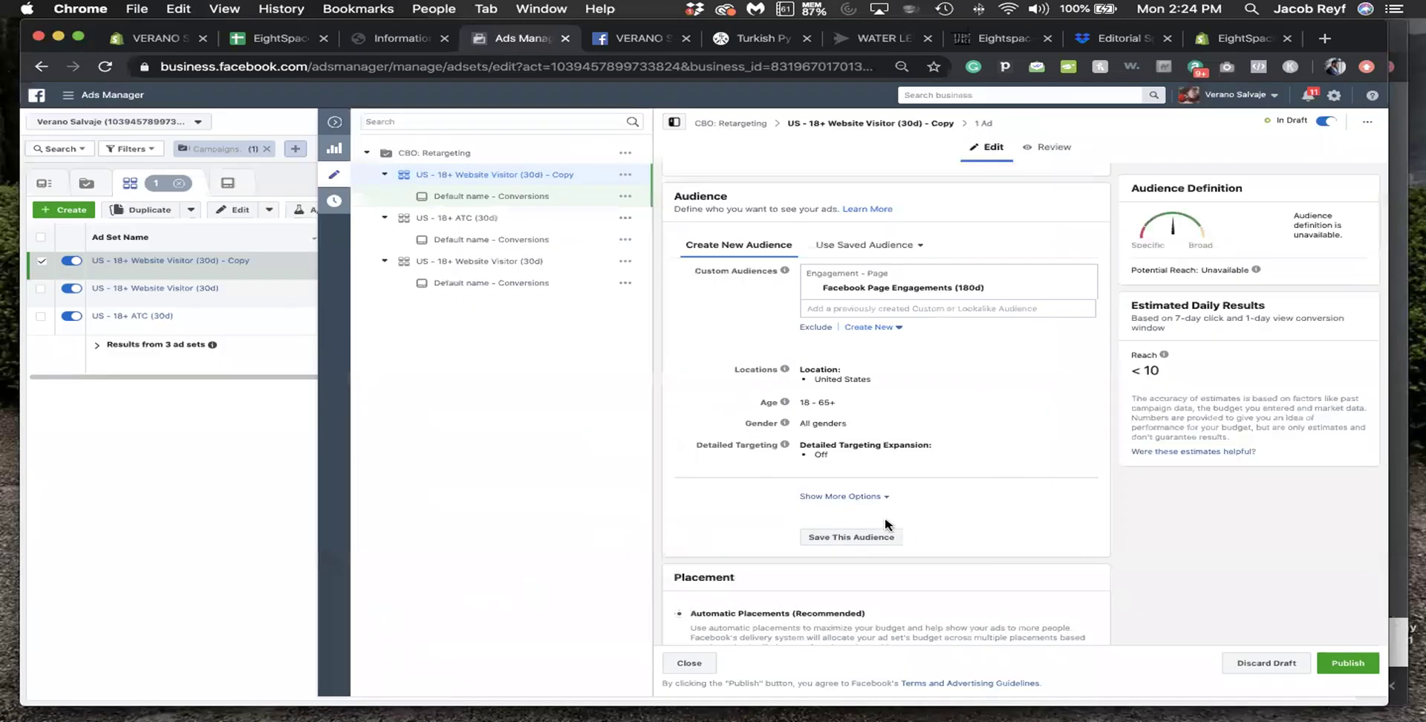
# - Start a new Instagram business profile custom audience using the veranosalvaje account
pyautogui.click(883, 328)
pyautogui.click(879, 361)
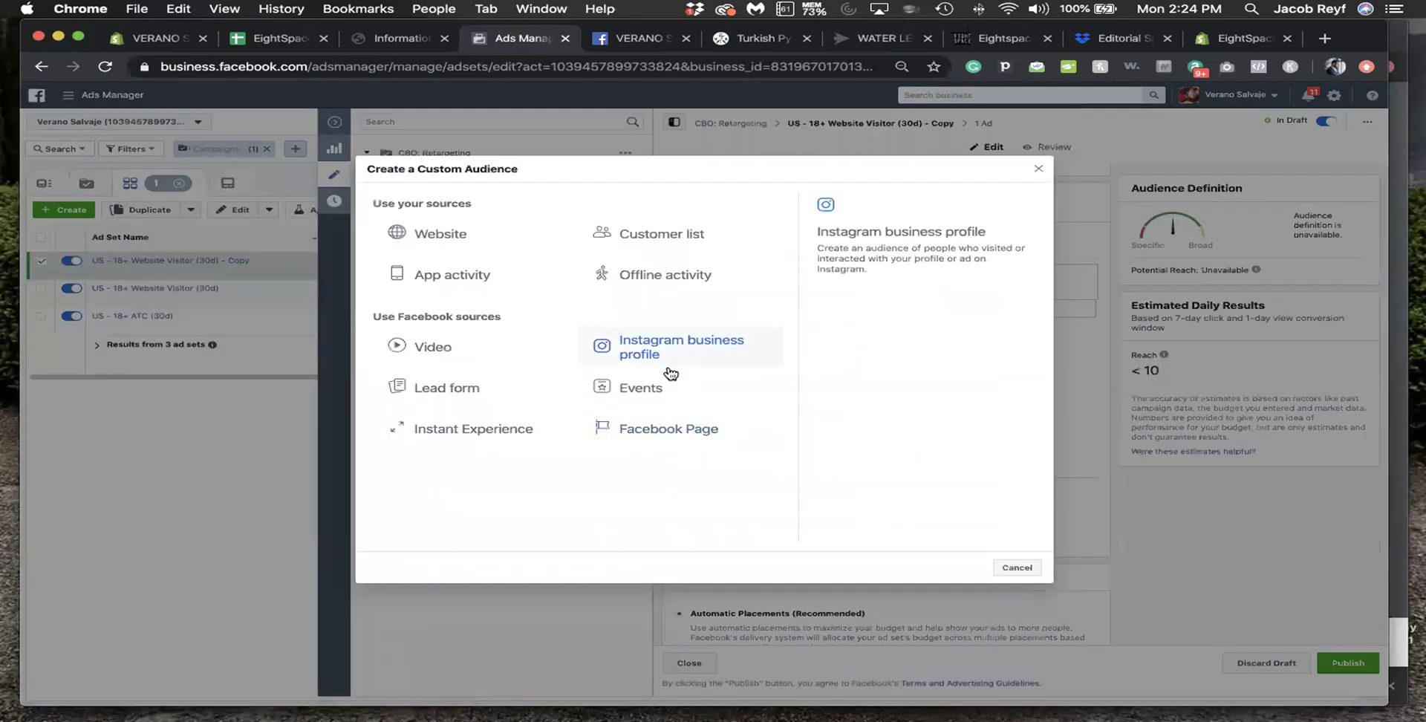
pyautogui.click(670, 371)
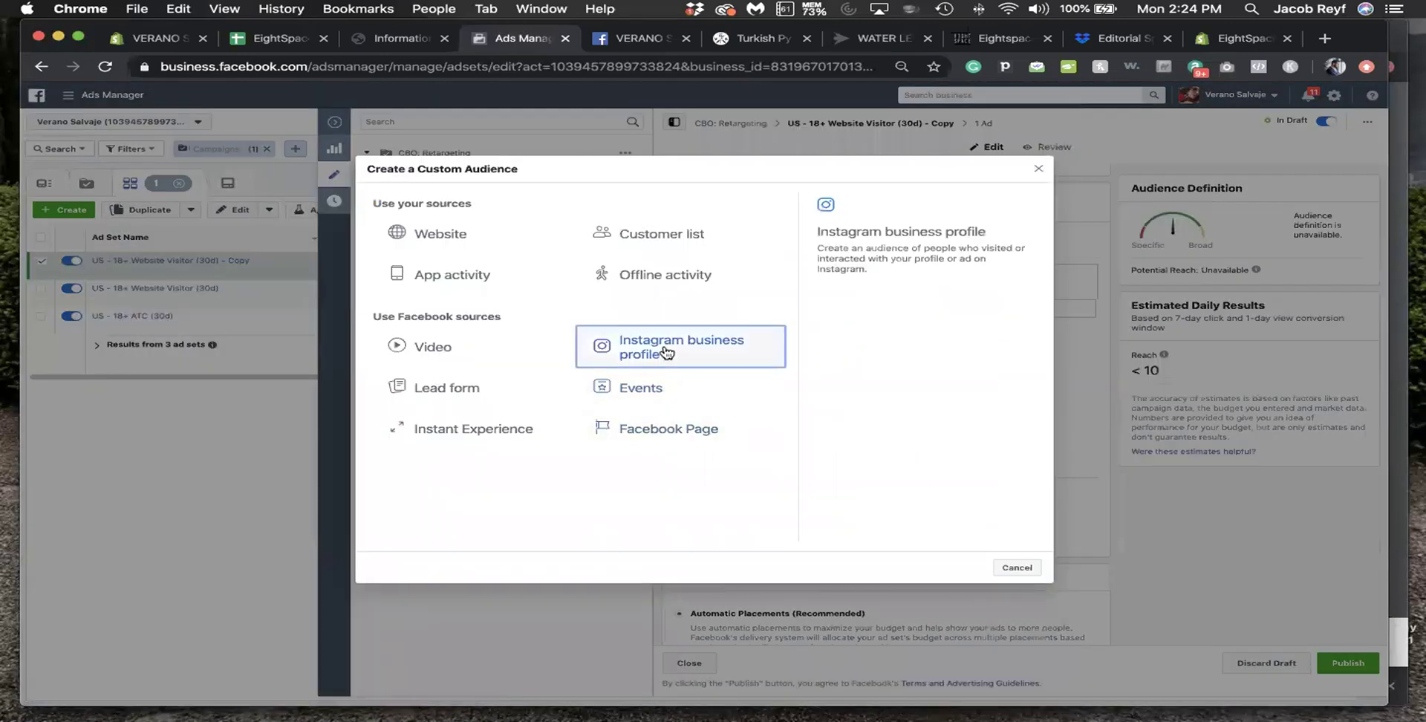
pyautogui.click(456, 277)
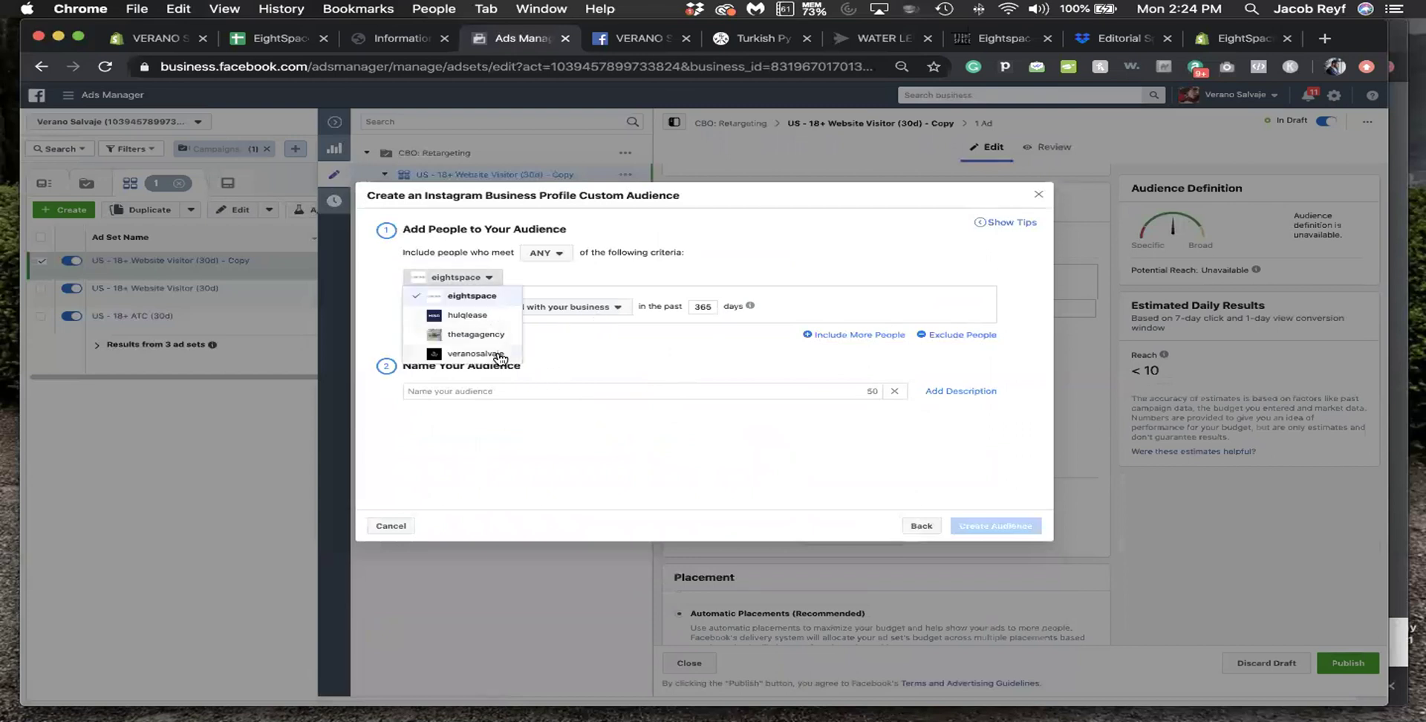
pyautogui.click(472, 354)
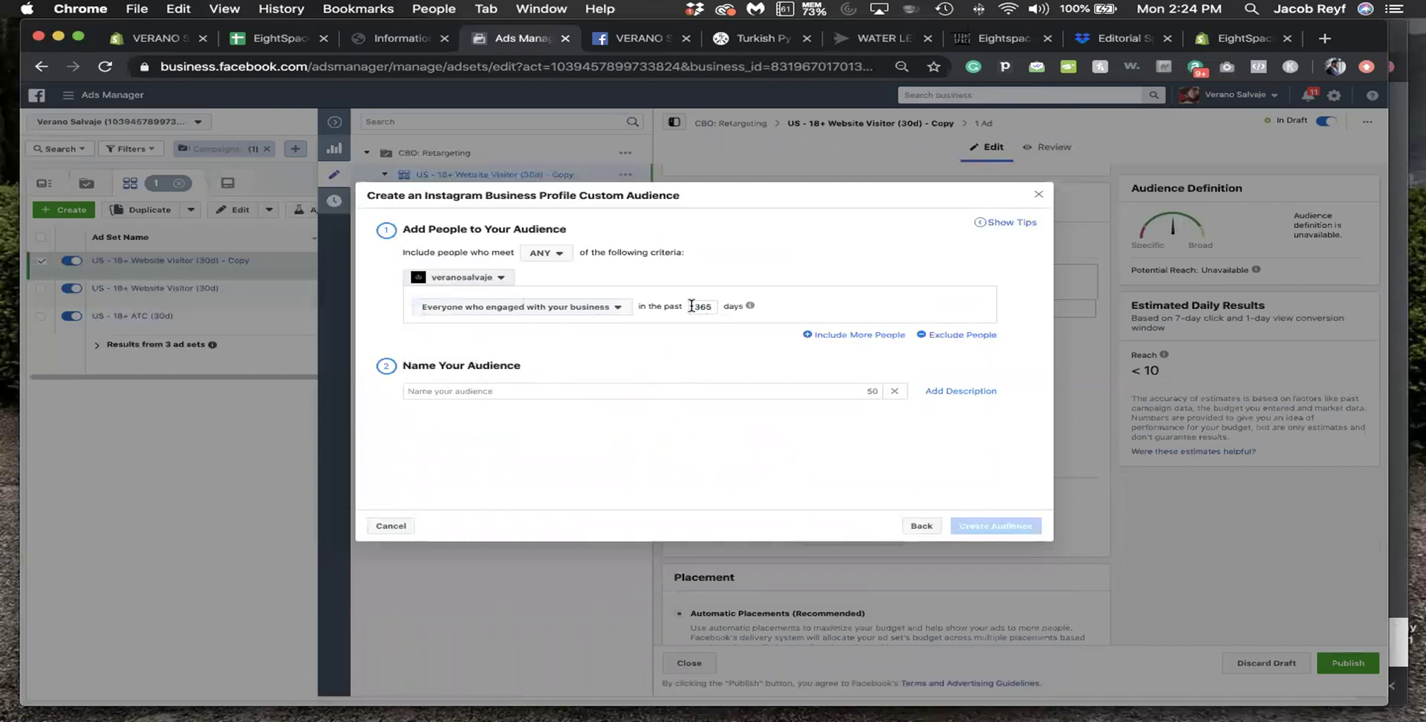
pyautogui.moveTo(691, 306); pyautogui.dragTo(696, 308)
pyautogui.click(616, 307)
pyautogui.click(519, 322)
# - Add criteria for profile visitors, post-or-ad engagers, and people who saved any post or ad
pyautogui.click(830, 334)
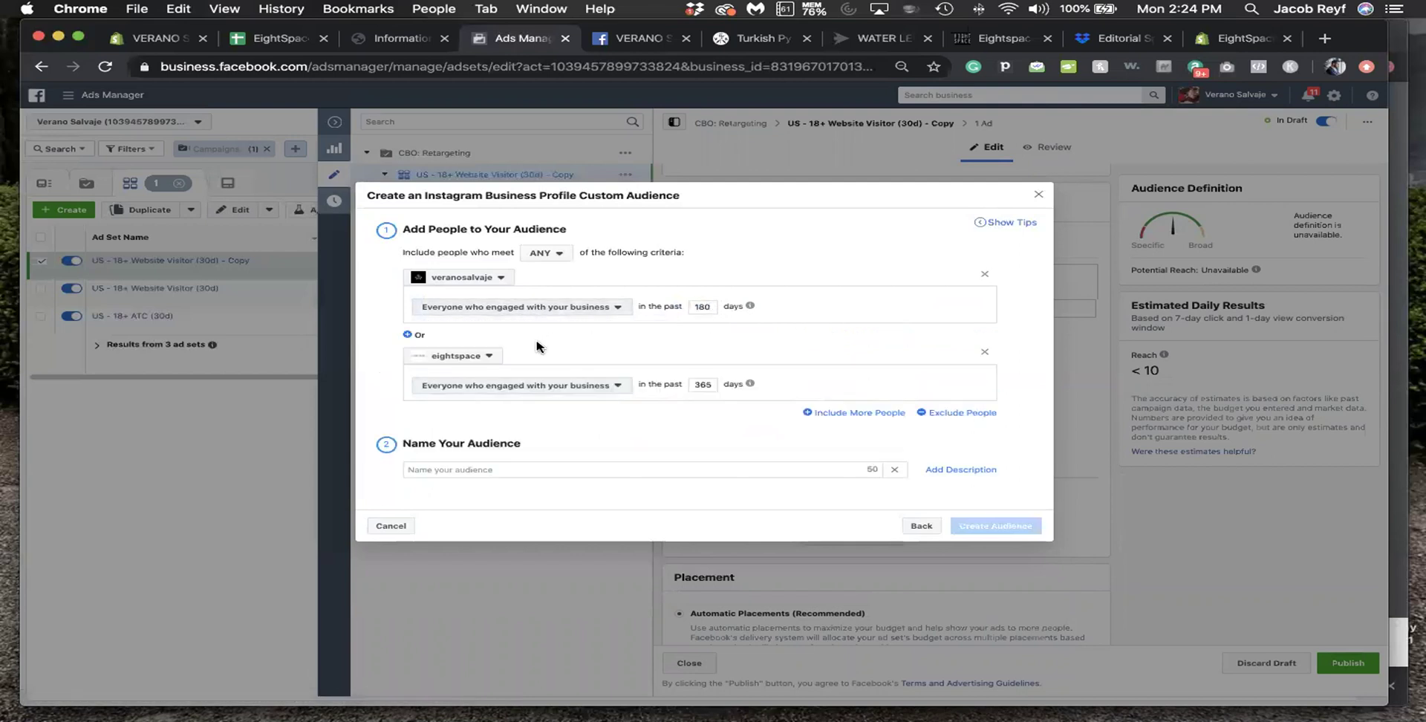
pyautogui.click(518, 391)
pyautogui.click(500, 428)
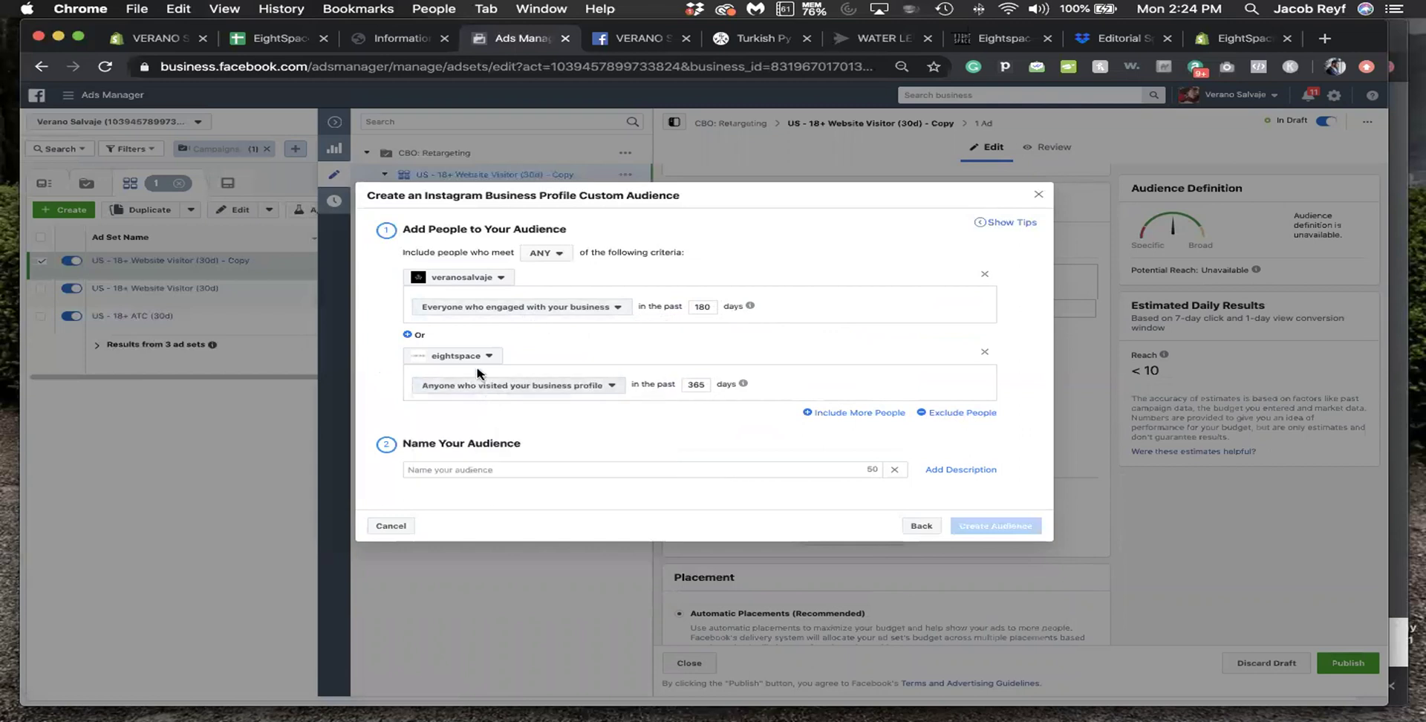
pyautogui.click(473, 357)
pyautogui.click(476, 431)
pyautogui.click(863, 414)
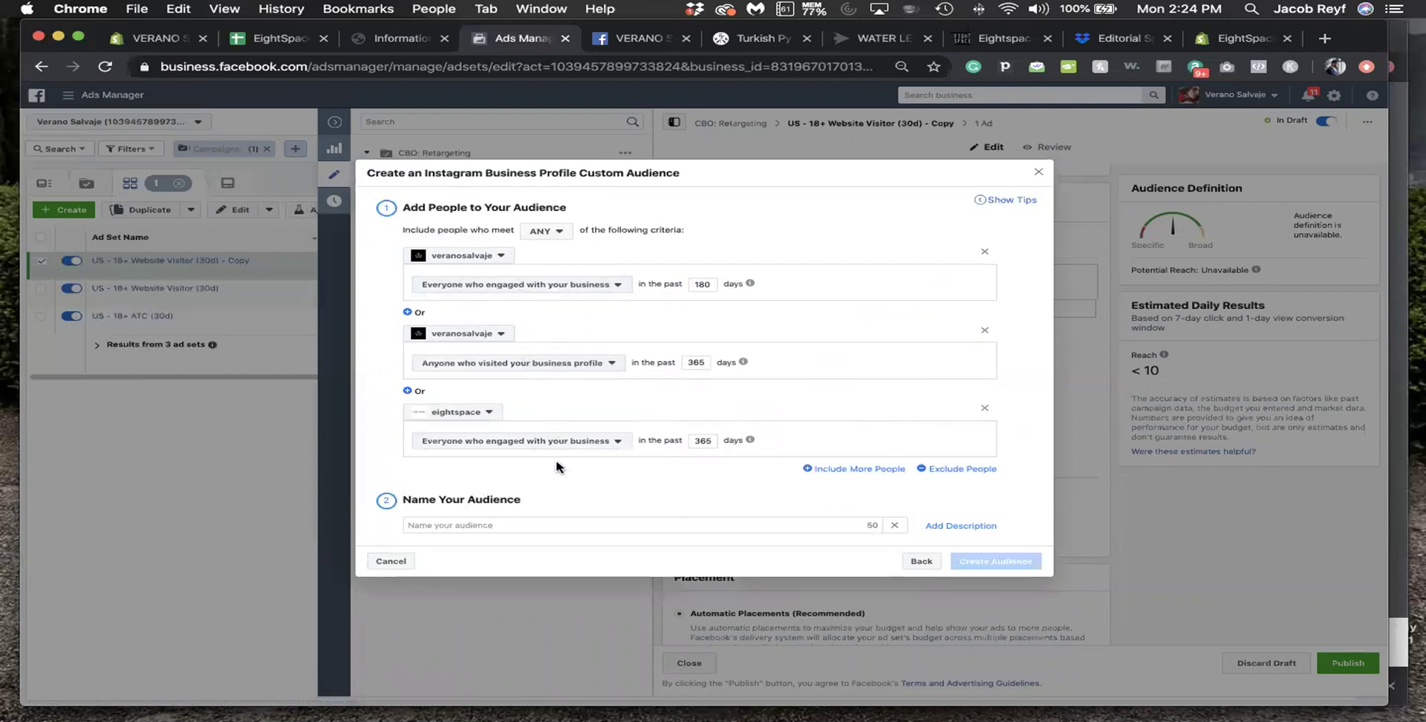
pyautogui.click(547, 441)
pyautogui.click(640, 508)
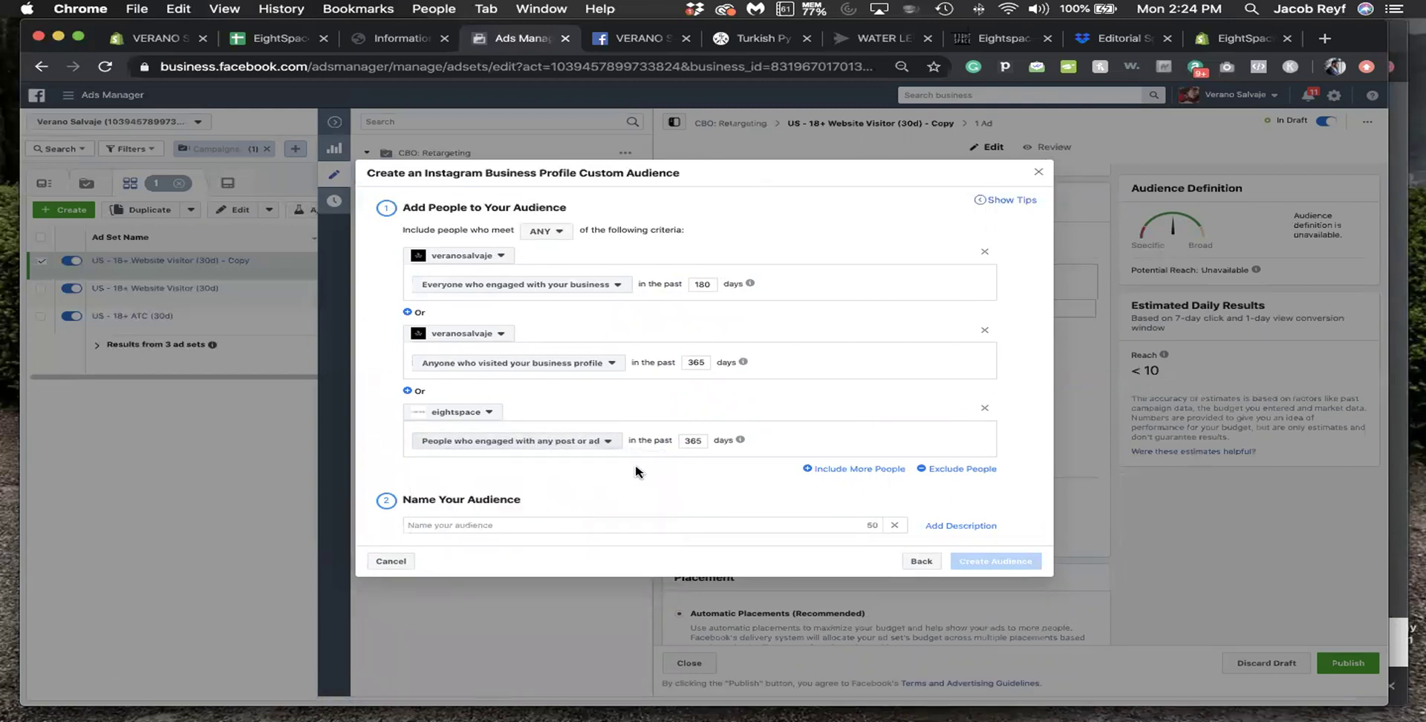
pyautogui.click(824, 471)
pyautogui.click(527, 490)
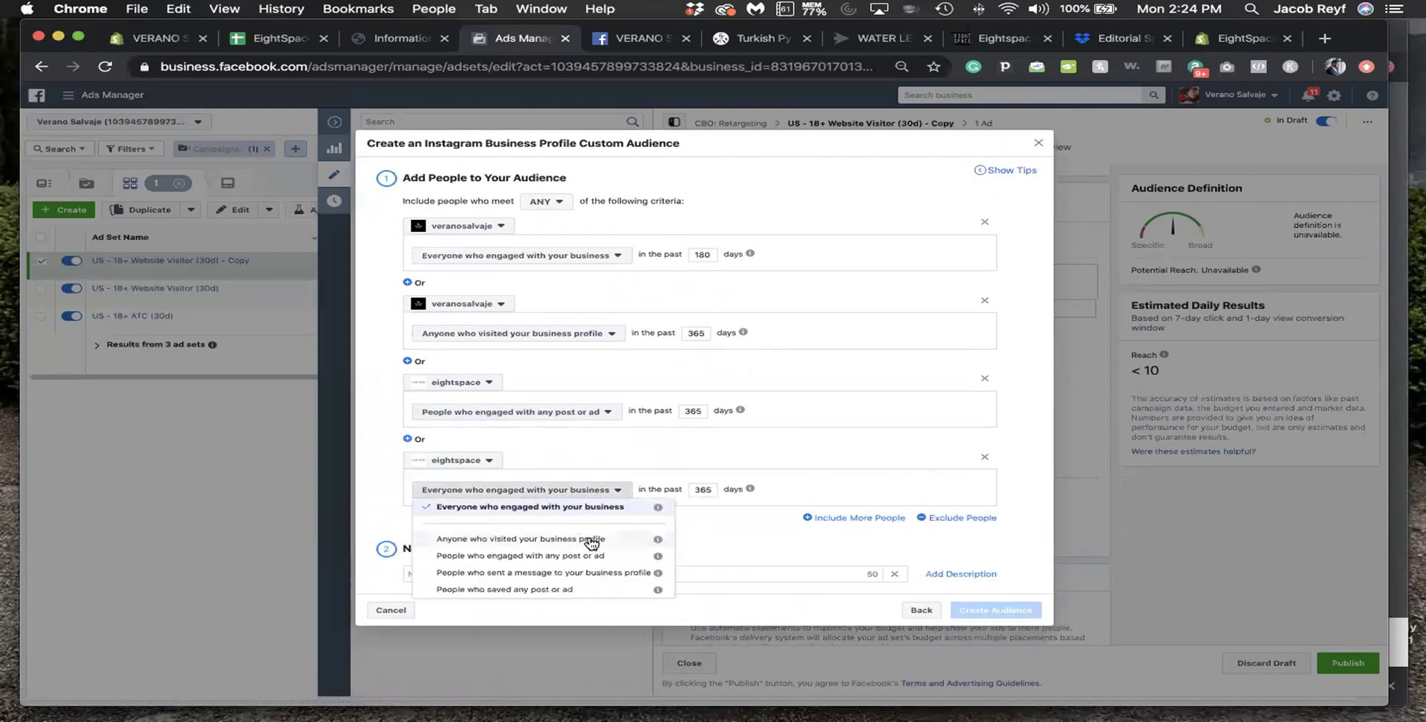
pyautogui.click(562, 589)
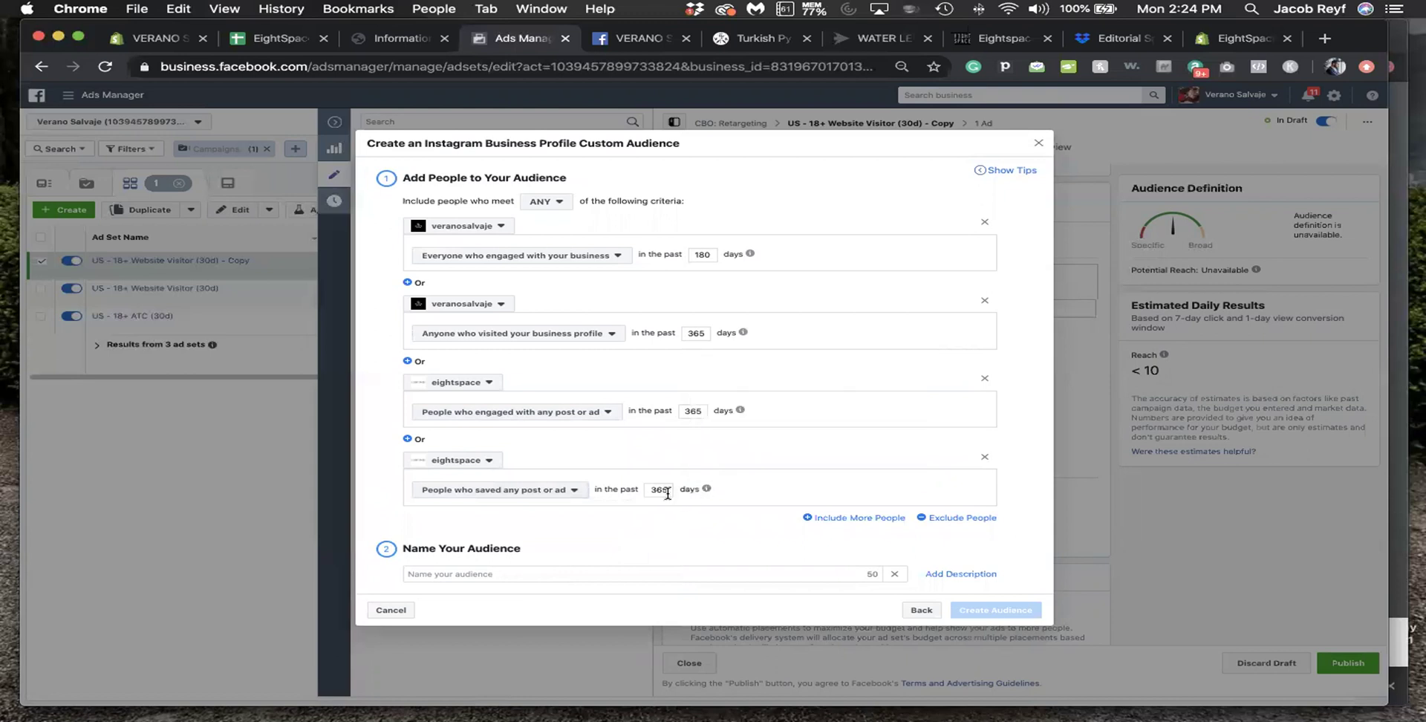
# - Set every row to 180 days and the veranosalvaje account
pyautogui.moveTo(652, 488); pyautogui.dragTo(676, 493)
pyautogui.moveTo(686, 413); pyautogui.dragTo(708, 415)
pyautogui.moveTo(691, 333); pyautogui.dragTo(709, 338)
pyautogui.press('BackSpace')
pyautogui.write('180')
pyautogui.doubleClick(699, 415)
pyautogui.press('BackSpace')
pyautogui.write('180')
pyautogui.click(429, 385)
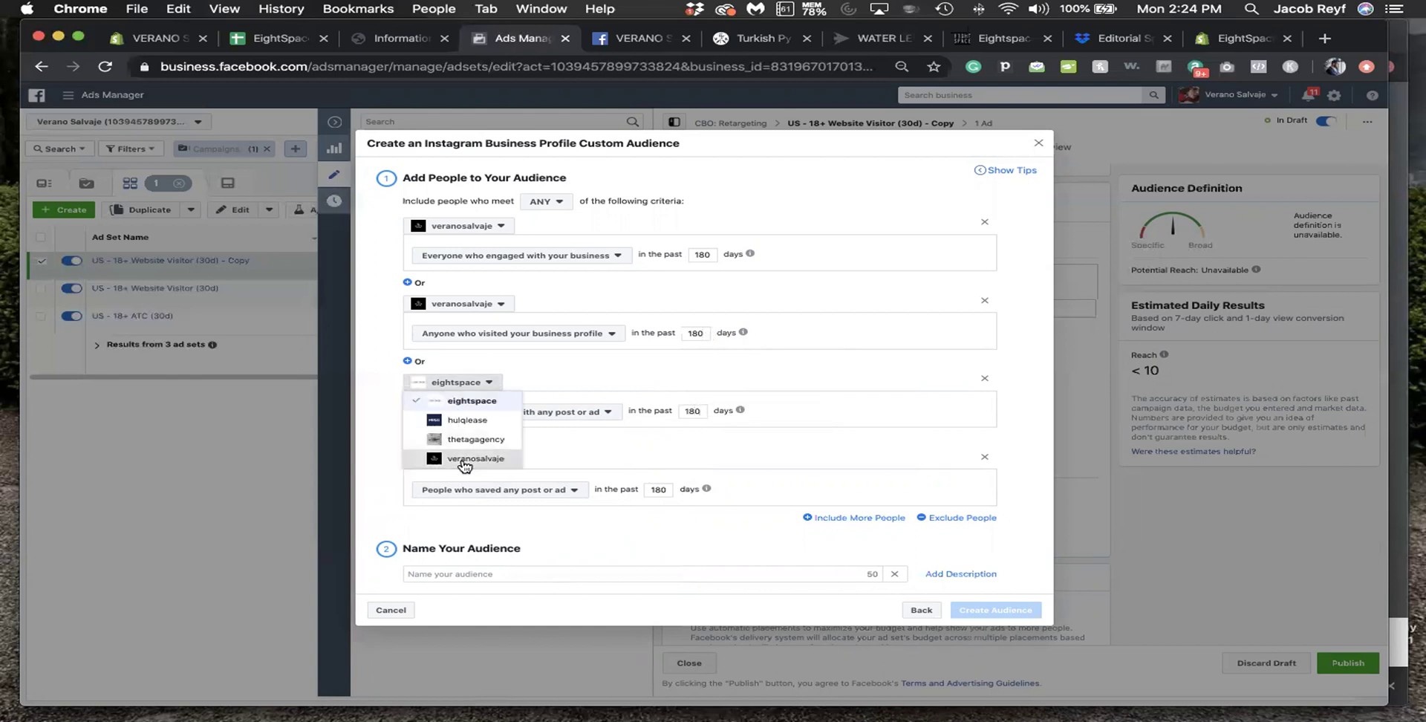
pyautogui.click(465, 466)
pyautogui.click(449, 462)
pyautogui.click(473, 536)
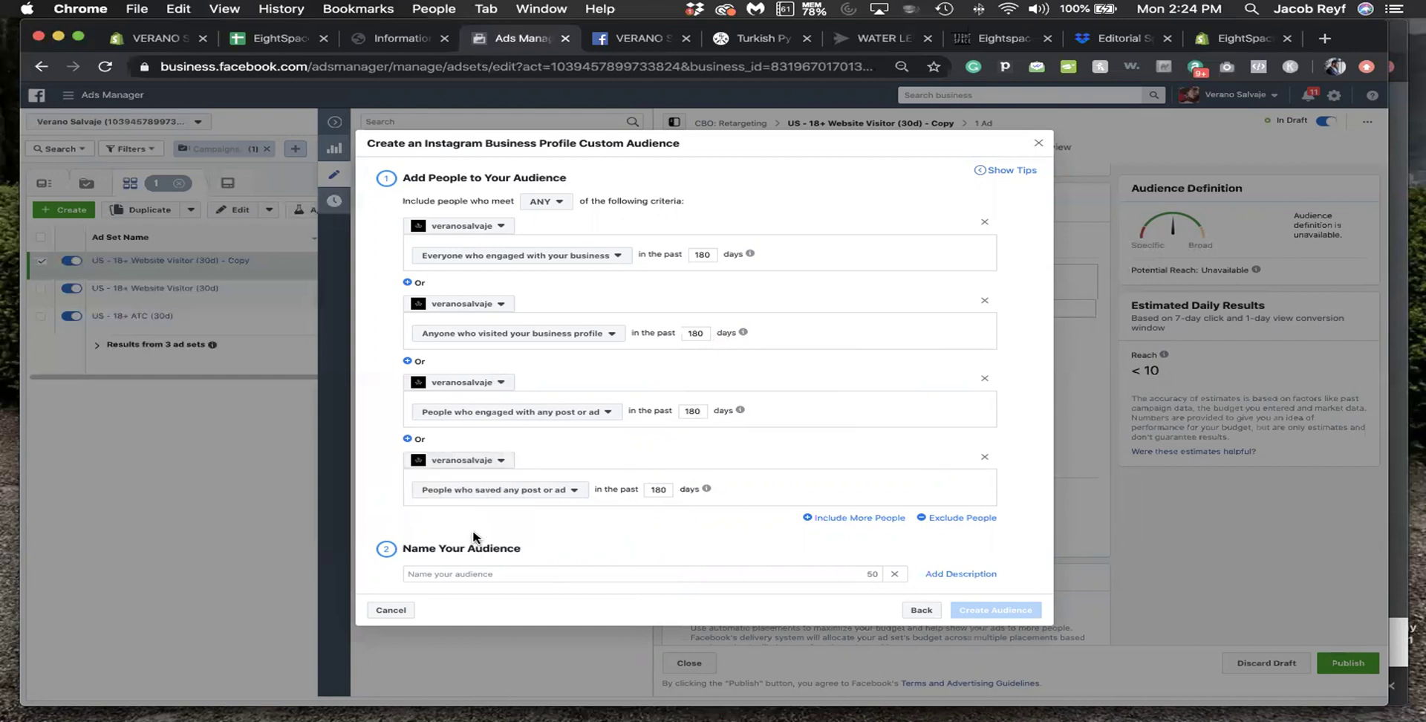
pyautogui.click(473, 577)
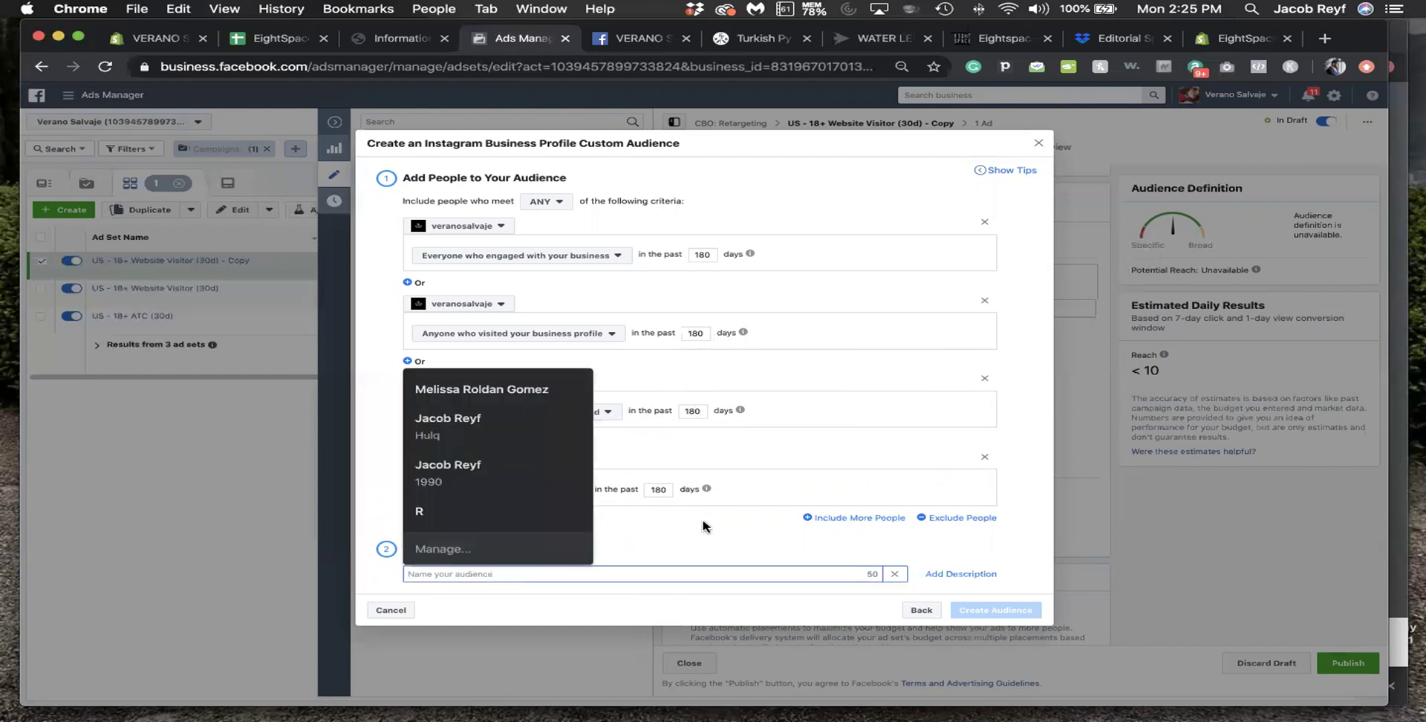
# - Name the audience Instagram Page Engagements (180d), correcting the spelling, and create it
pyautogui.click(580, 569)
pyautogui.write('Instagram Page Engagments (180d')
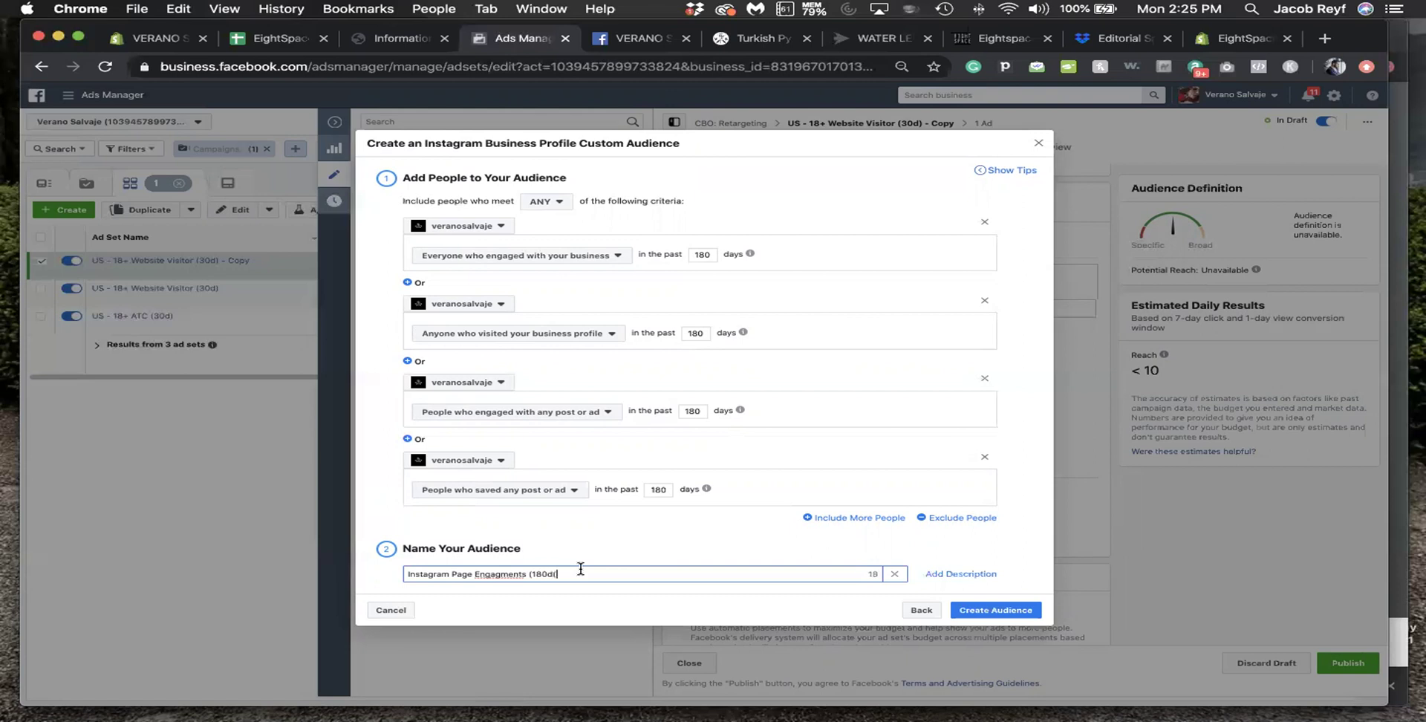
pyautogui.rightClick(505, 574)
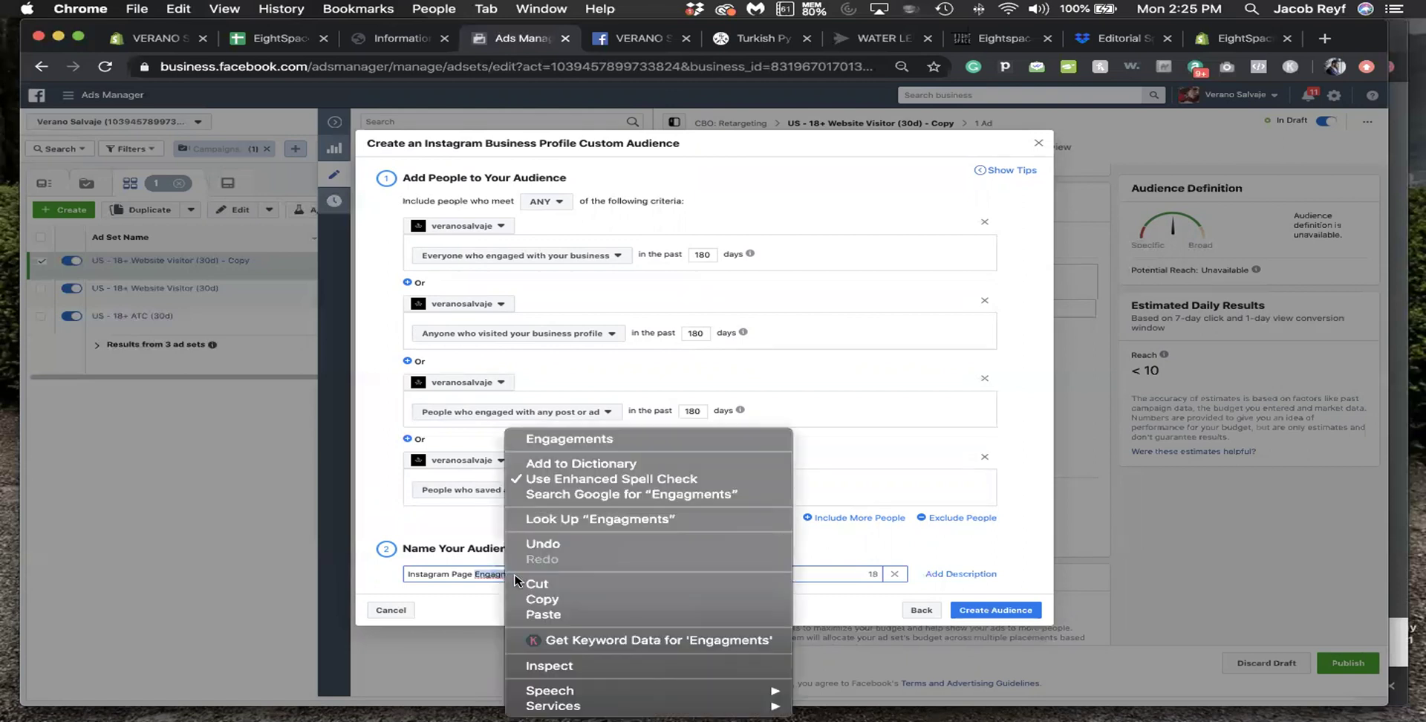
pyautogui.click(584, 443)
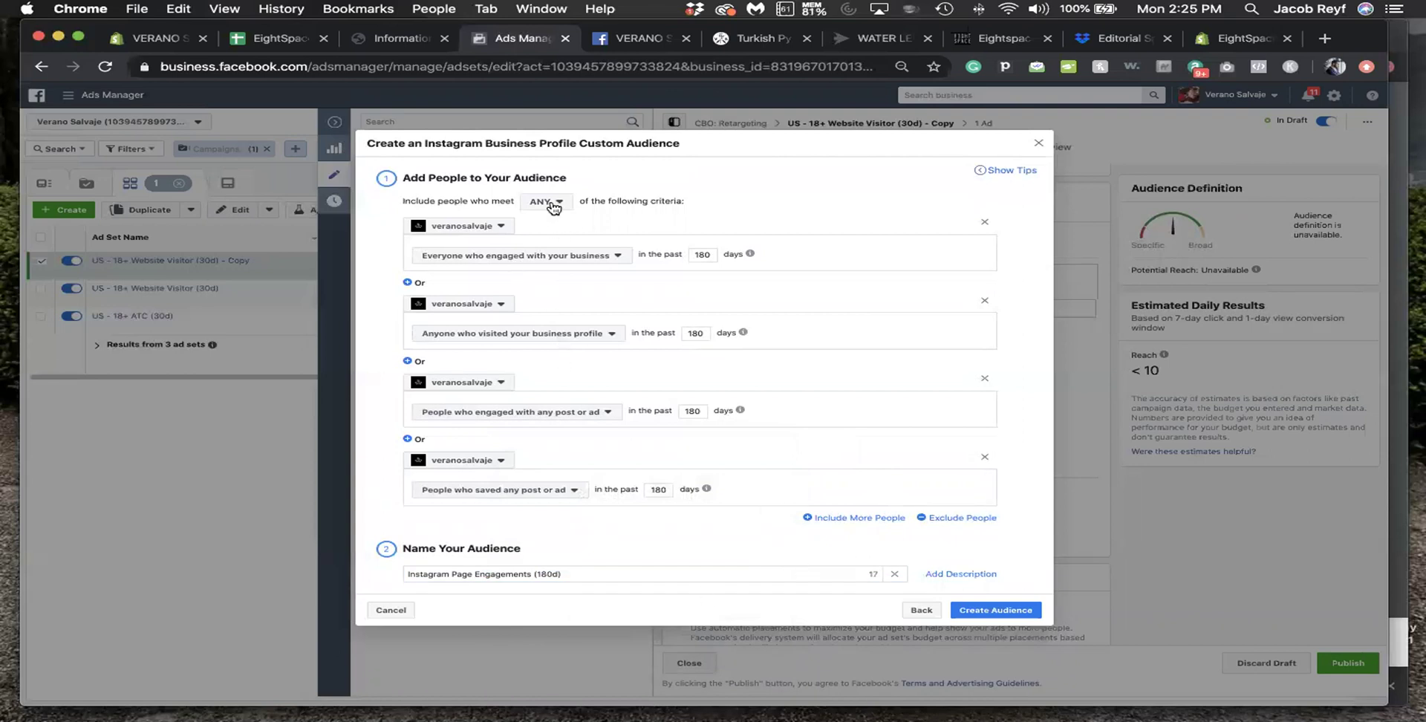
pyautogui.click(978, 610)
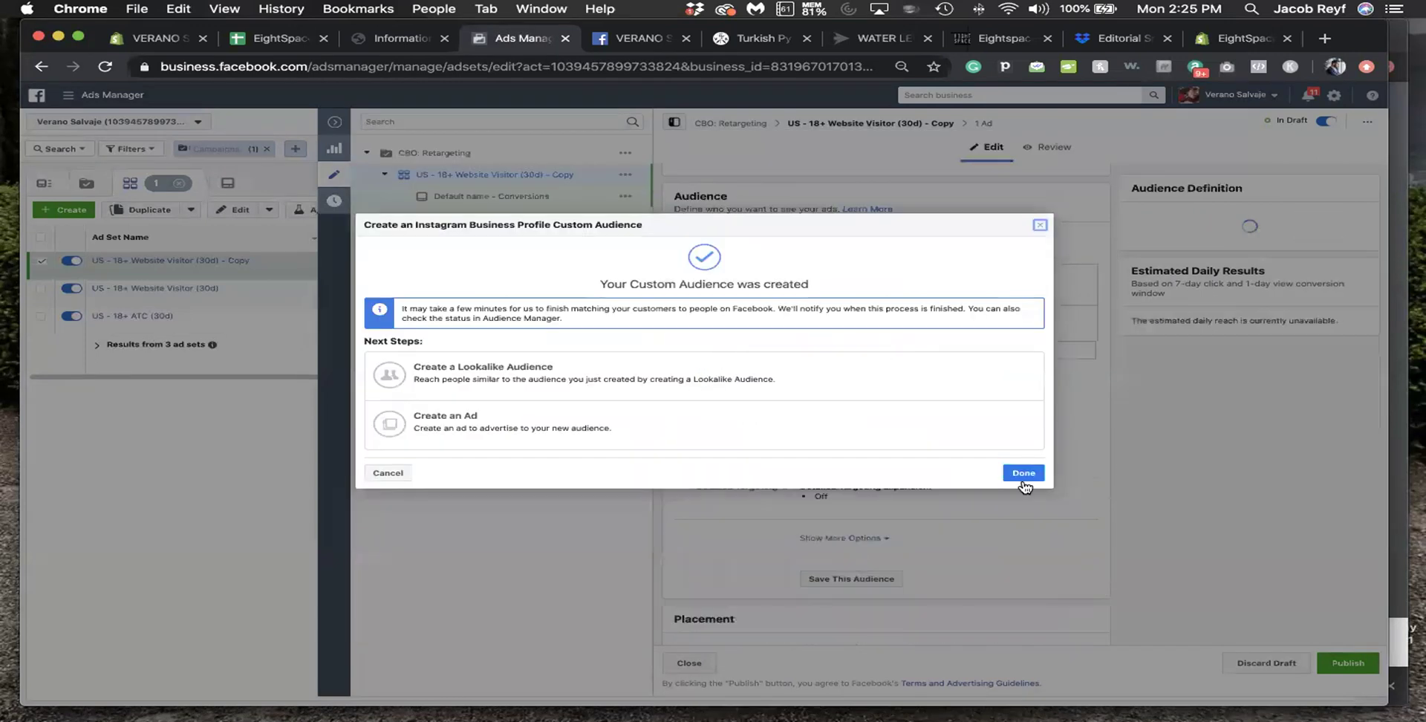
pyautogui.click(1021, 474)
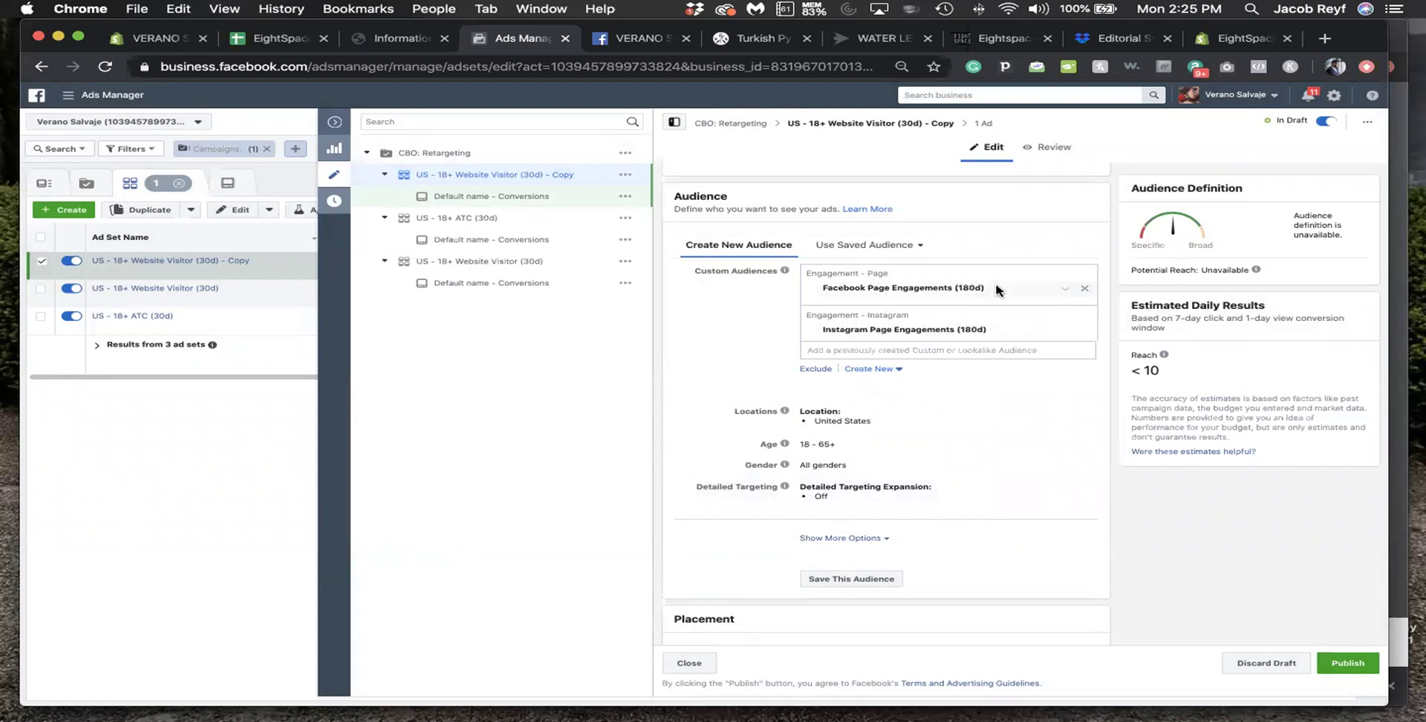
# - Rename the ad set to US - 18+ FB & IG Page Engagements (180d) and publish it
pyautogui.moveTo(994, 289); pyautogui.dragTo(821, 286)
pyautogui.press('cmd+c')
pyautogui.click(825, 288)
pyautogui.scroll(10, 861, 282)
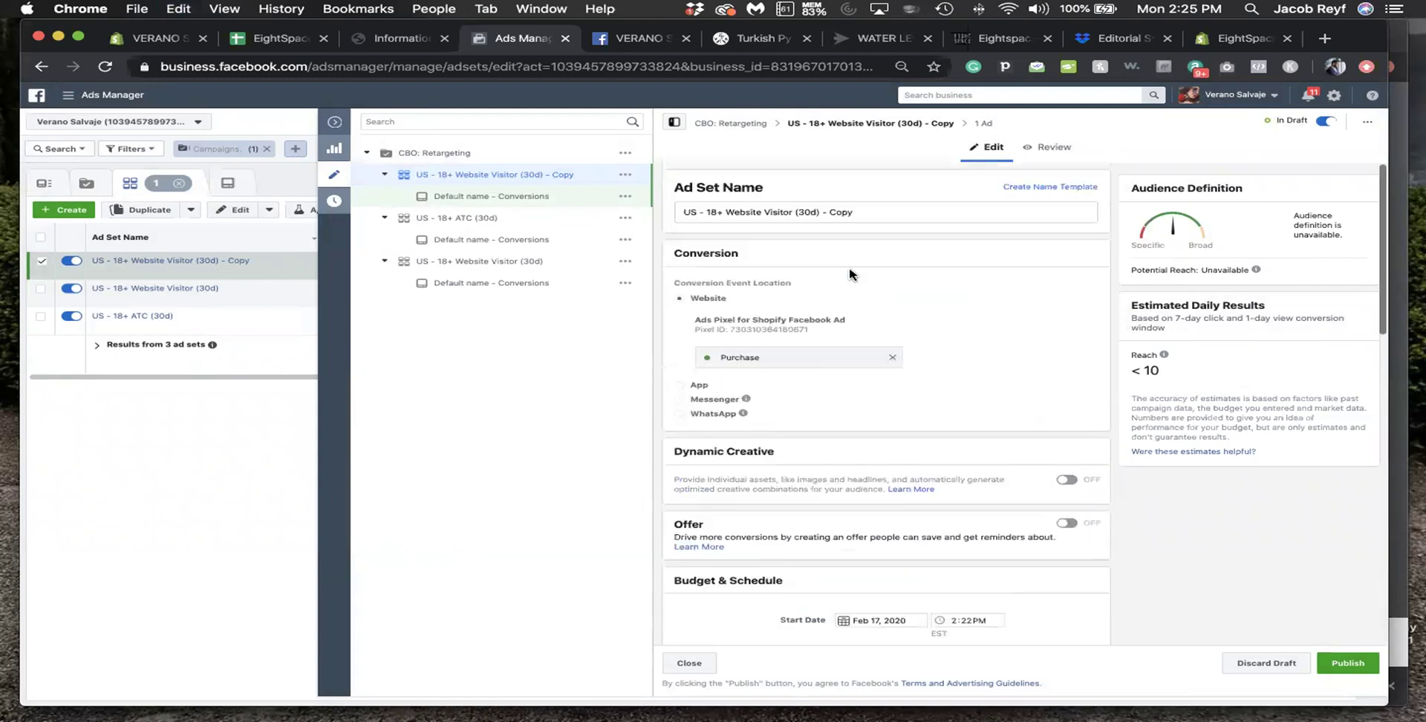
pyautogui.moveTo(885, 214); pyautogui.dragTo(738, 213)
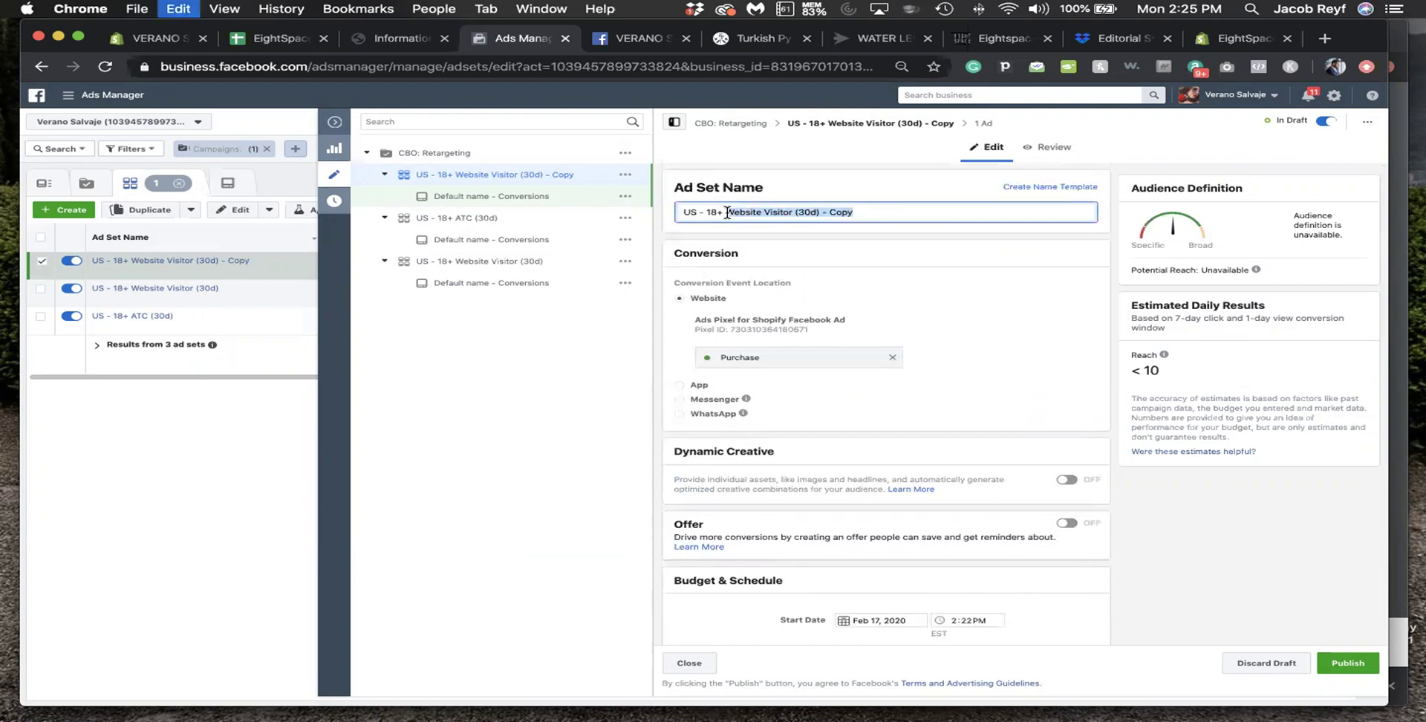
pyautogui.press('cmd+v')
pyautogui.moveTo(768, 213); pyautogui.dragTo(733, 213)
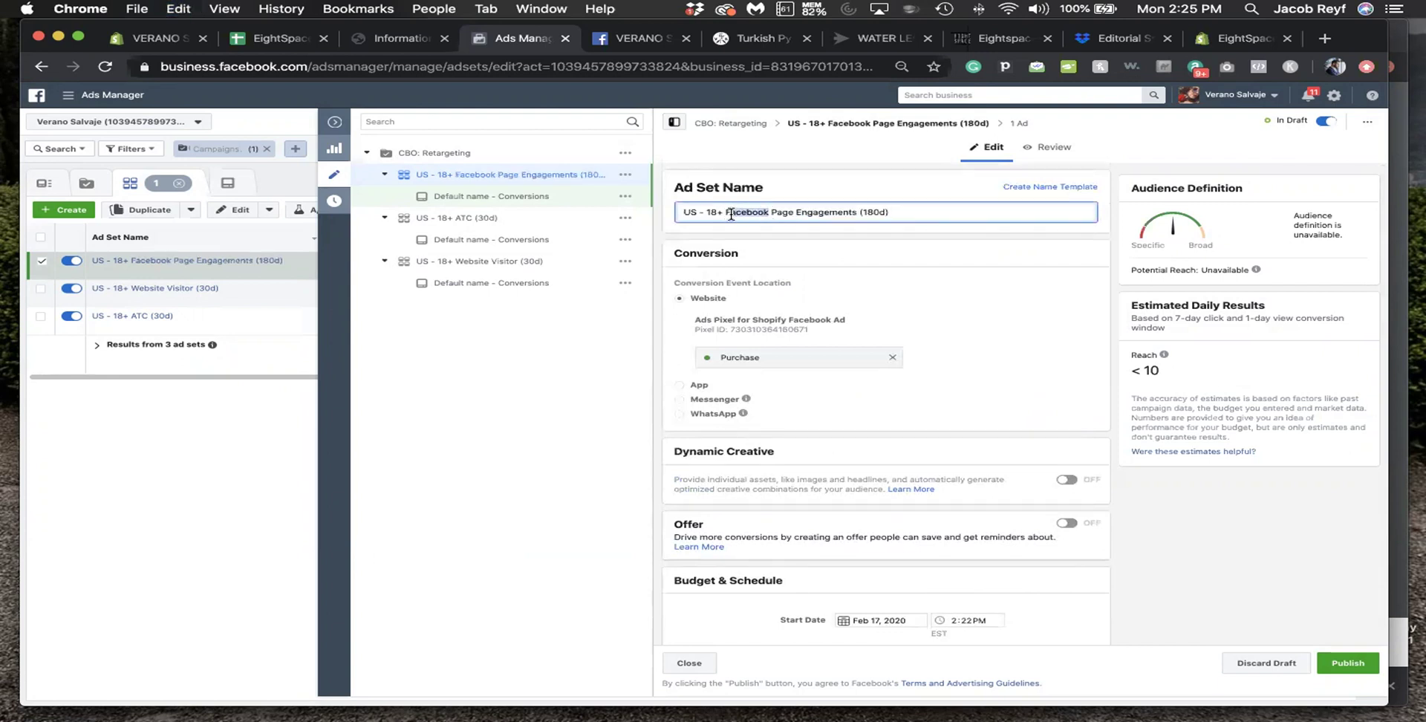
pyautogui.write('B &IG')
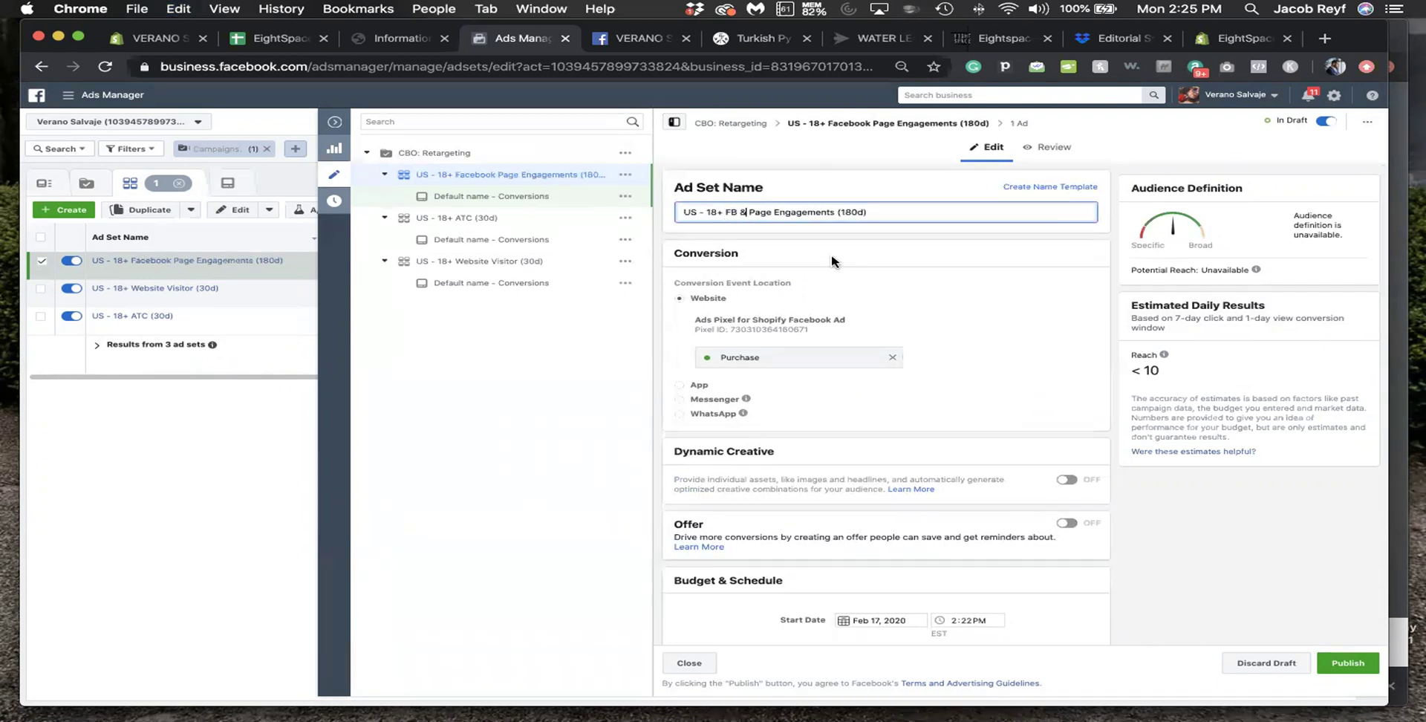
pyautogui.click(745, 211)
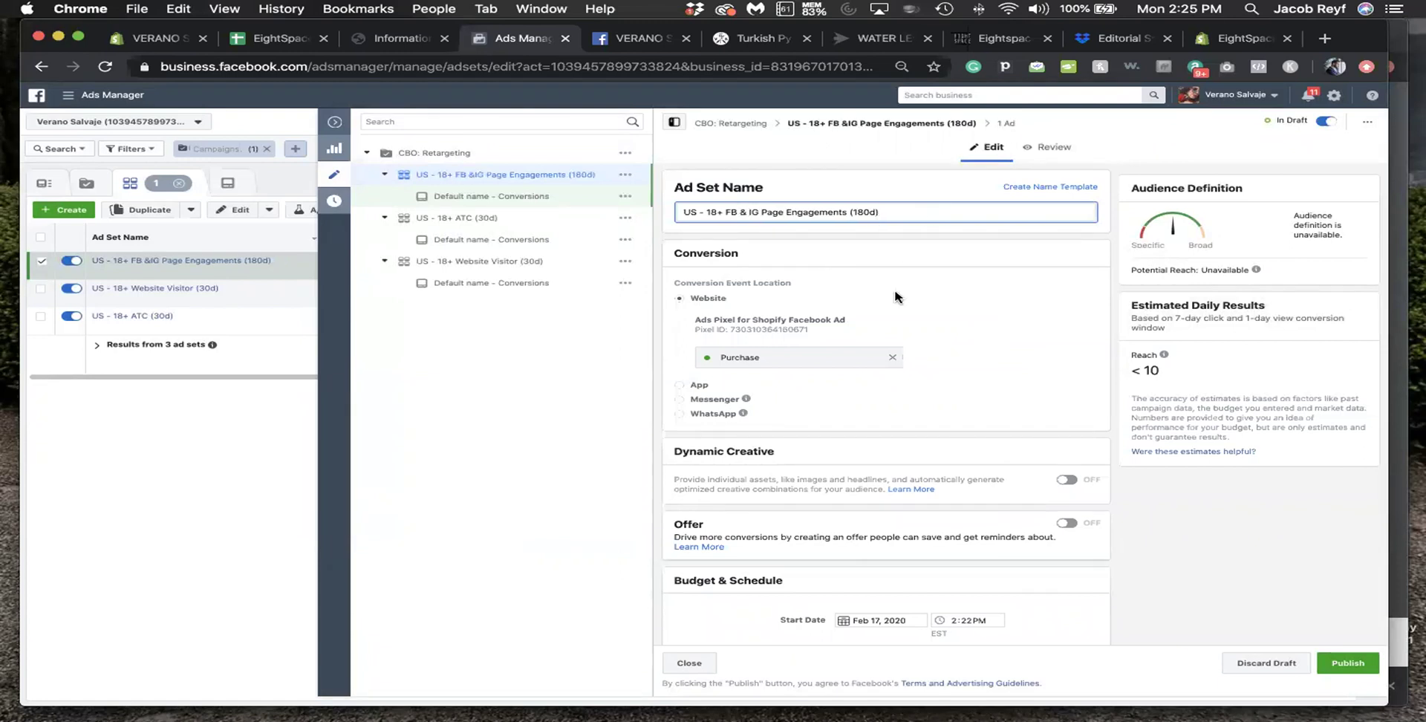
pyautogui.scroll(-10, 896, 297)
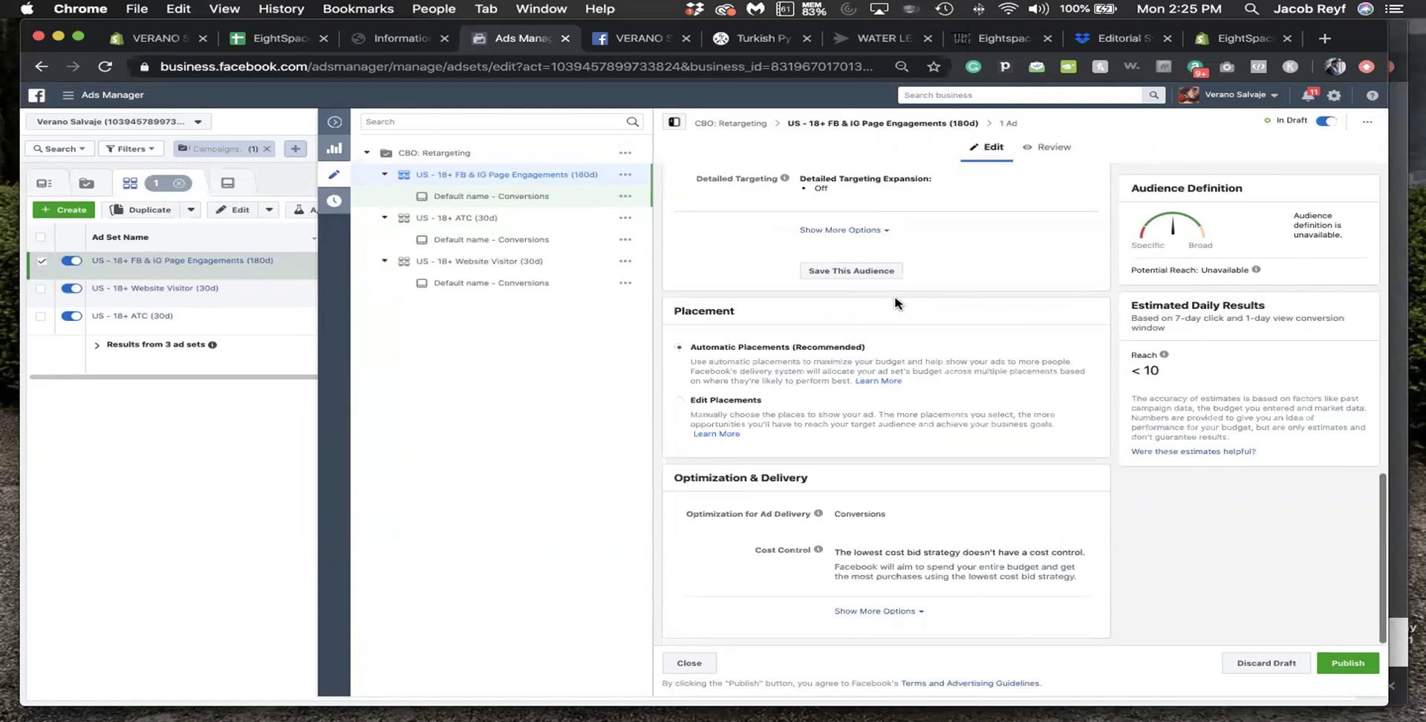
pyautogui.click(1345, 662)
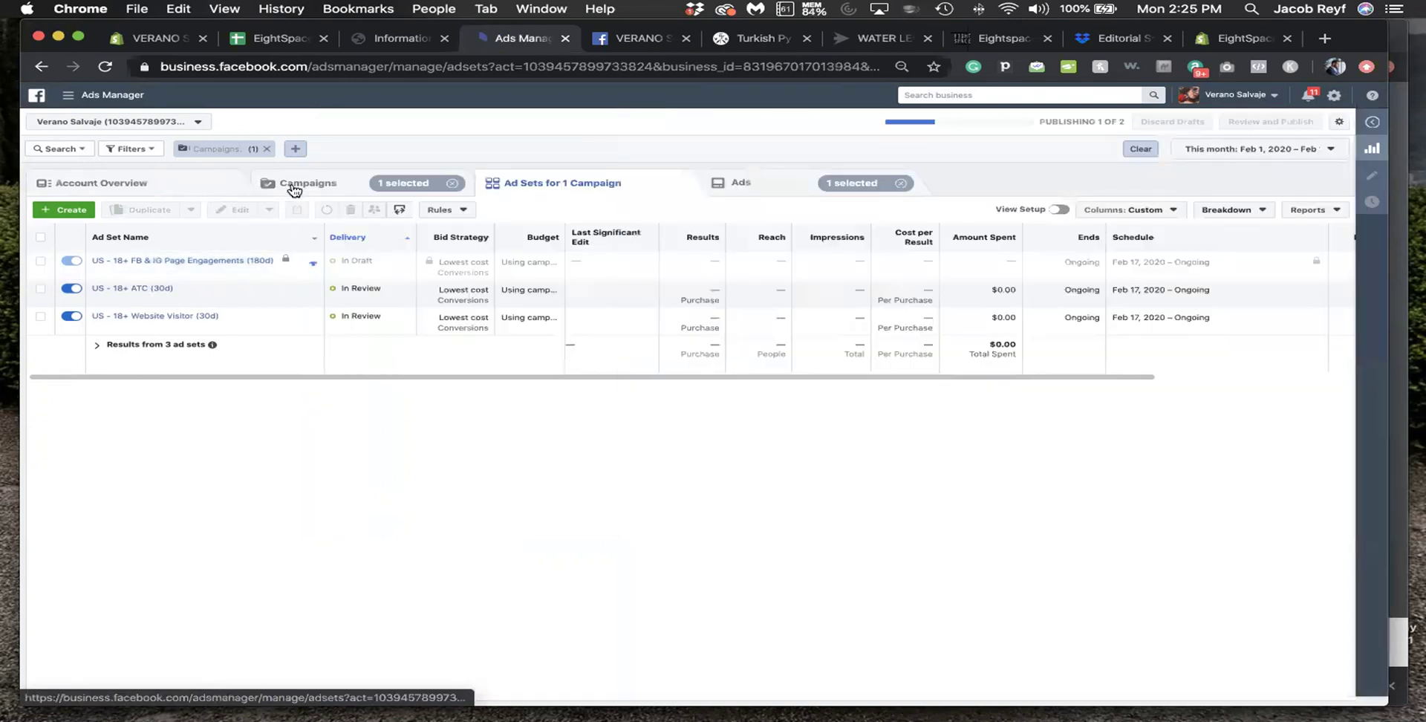
# - List all 1,503 account ads, with no campaign filter, sorted by Results
pyautogui.click(883, 184)
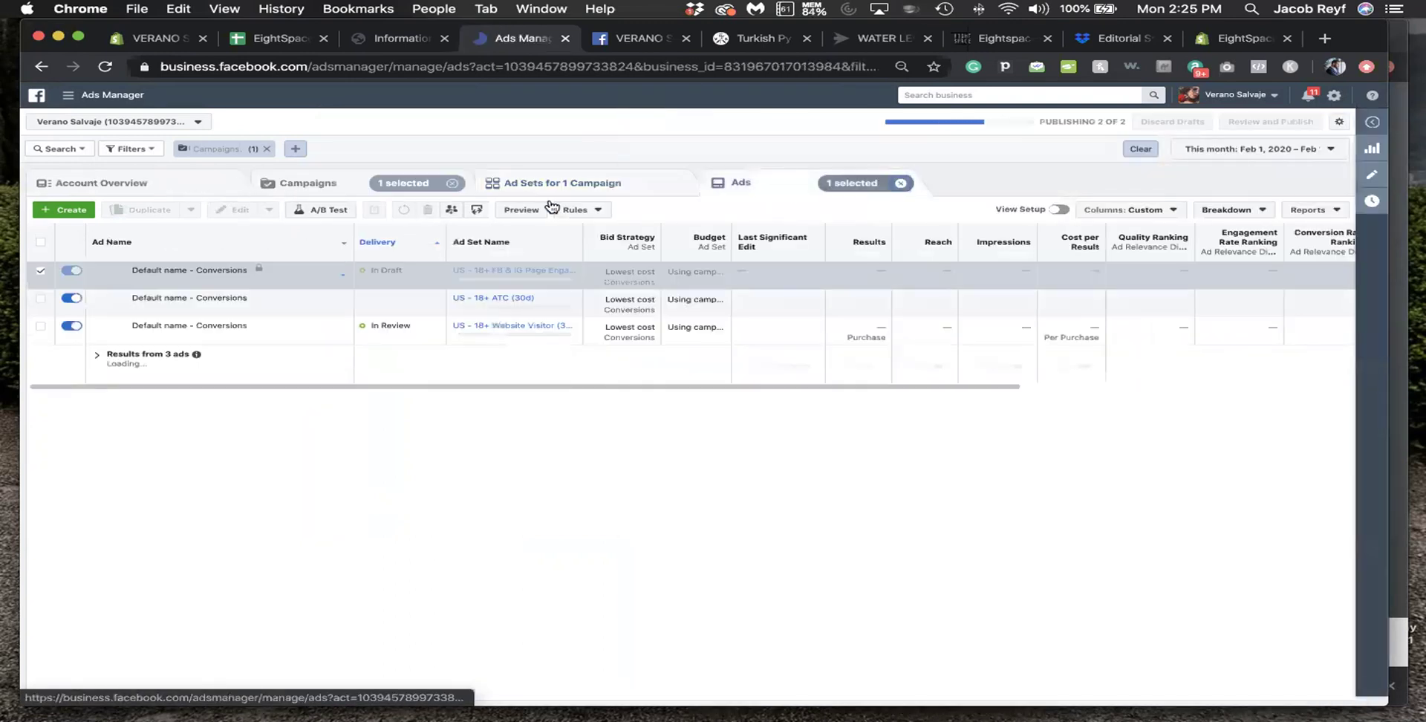
pyautogui.click(263, 150)
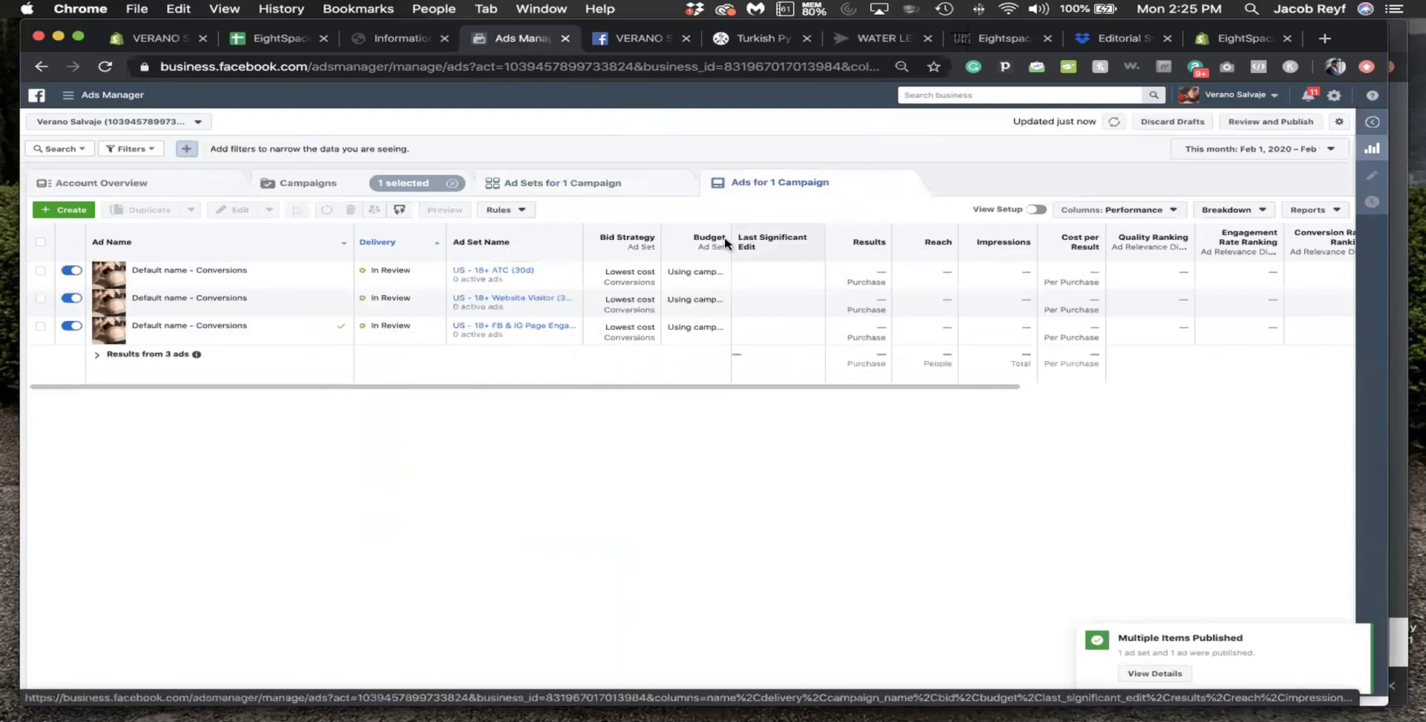
pyautogui.click(874, 248)
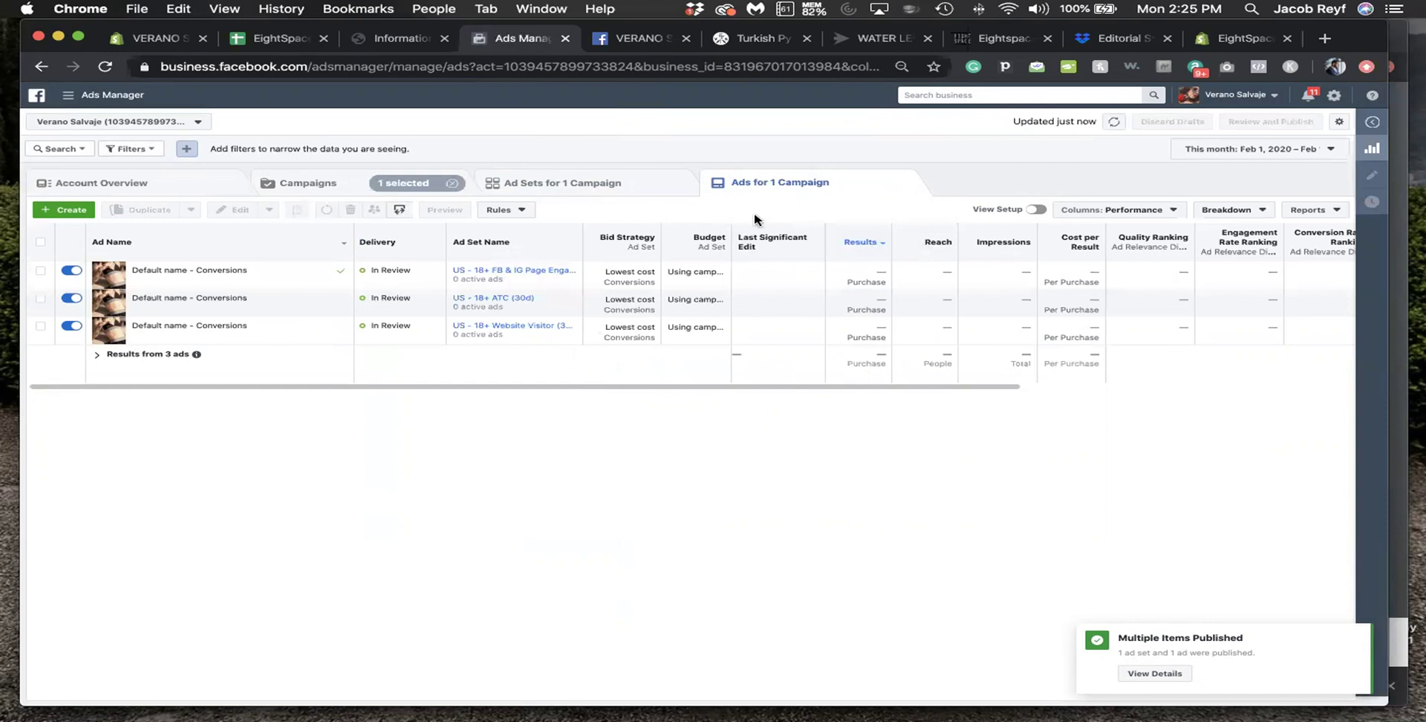
pyautogui.click(452, 183)
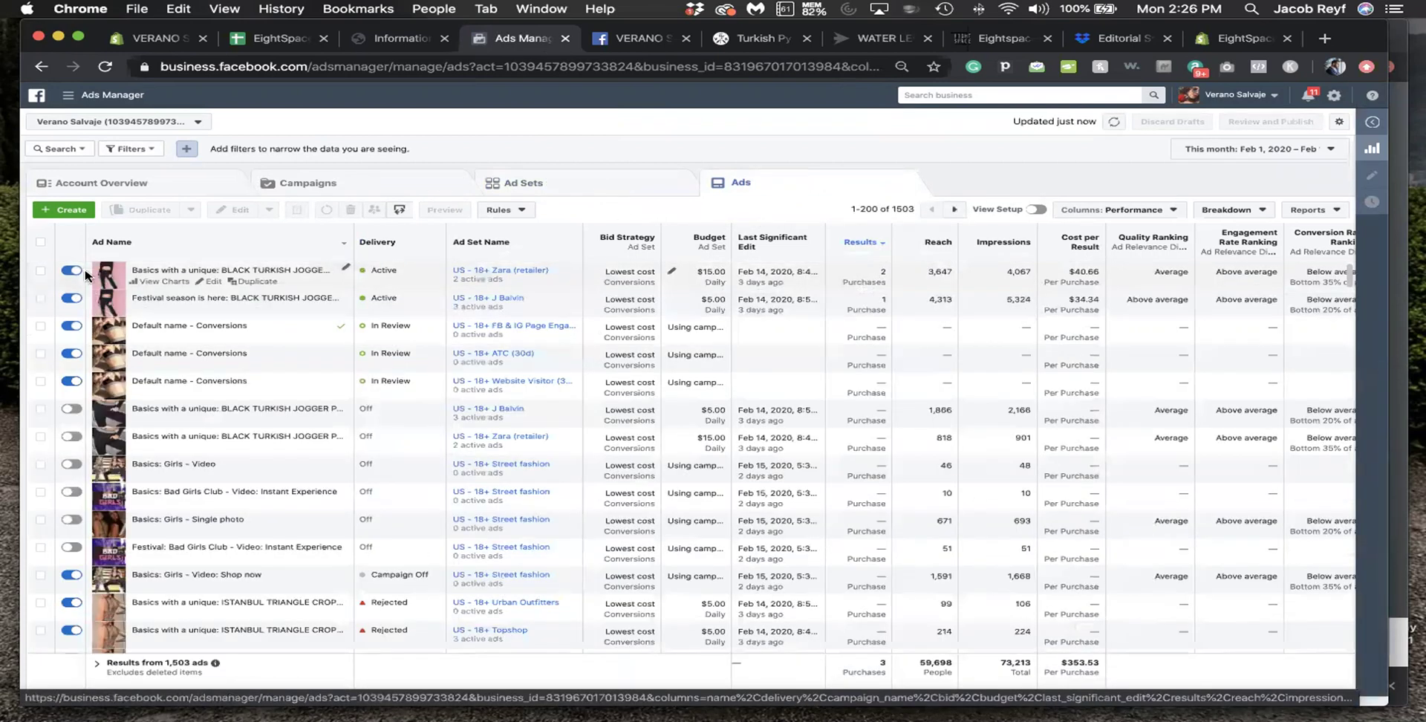
# - Copy the two active Black Turkish Jogger ads with Duplicate > Copy, then go to Ad Sets
pyautogui.click(41, 270)
pyautogui.click(41, 298)
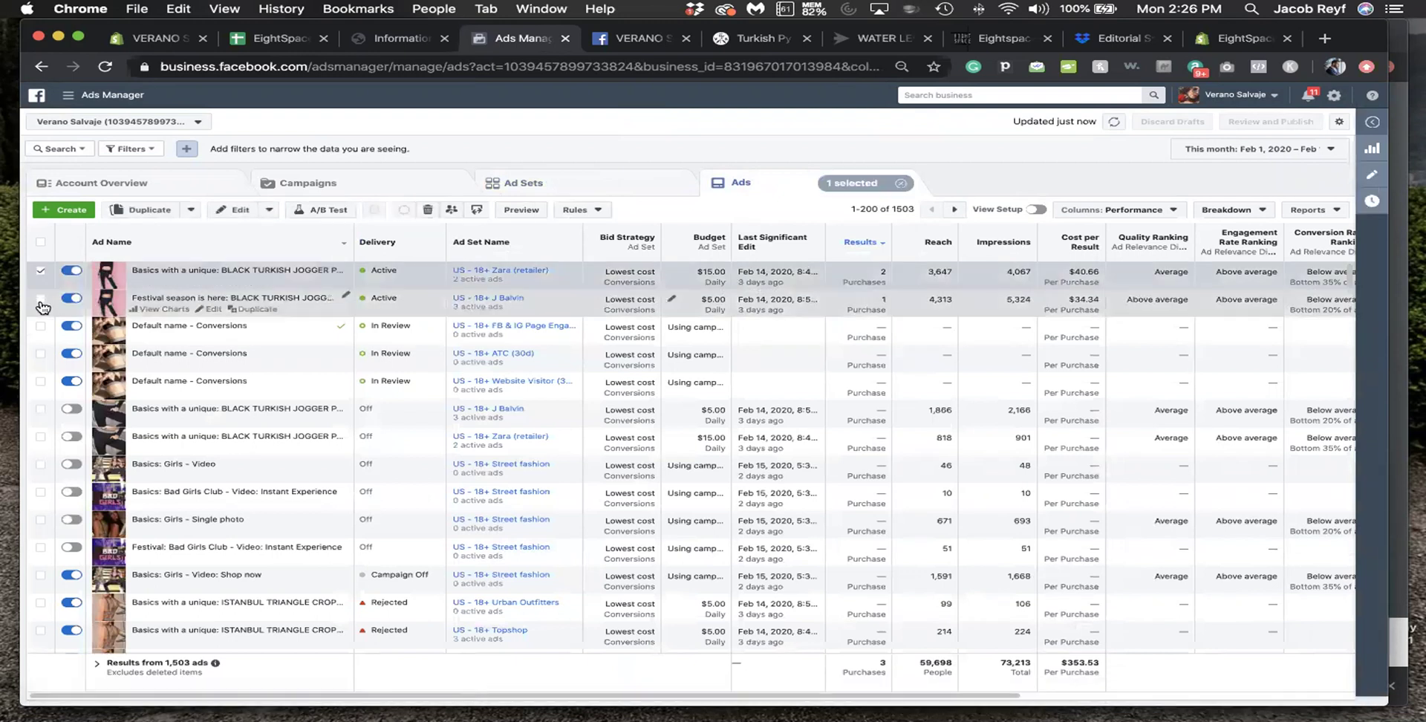
pyautogui.click(270, 210)
pyautogui.scroll(-2, 193, 371)
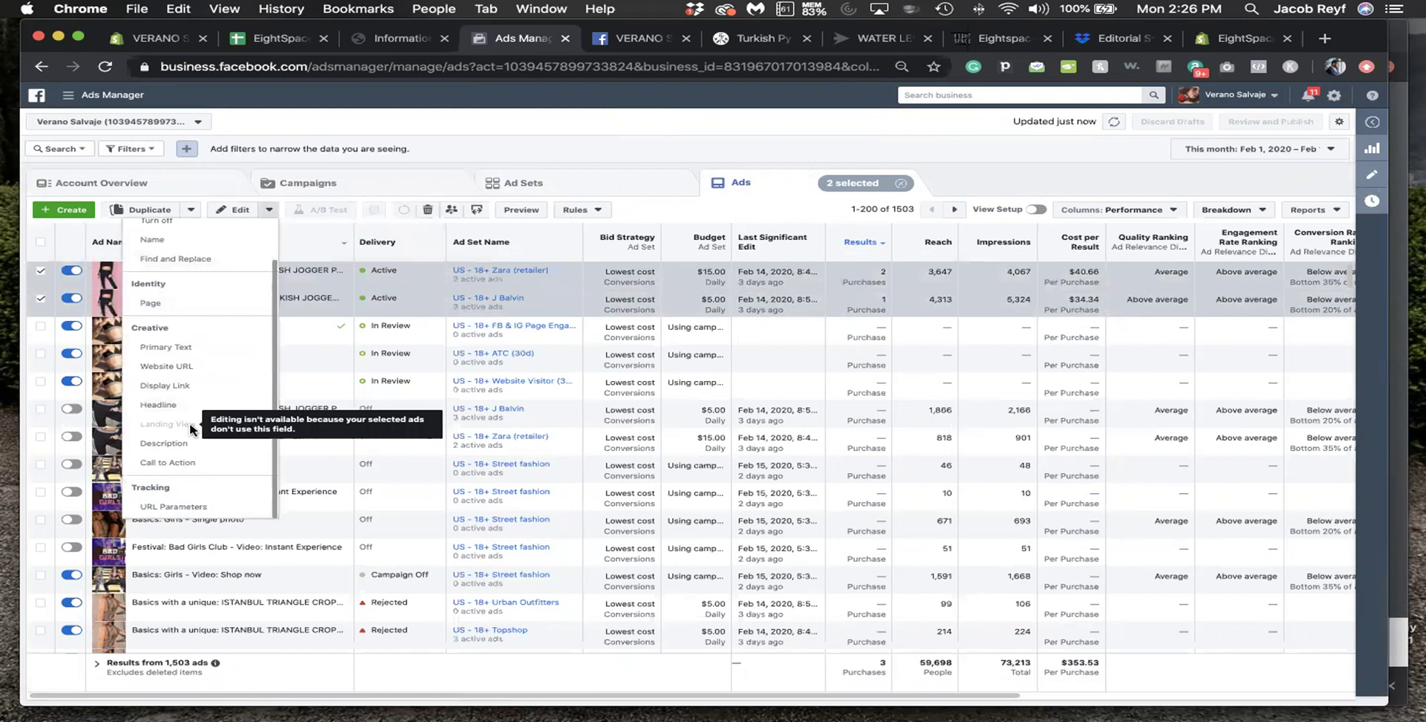
pyautogui.scroll(2, 185, 290)
pyautogui.click(191, 209)
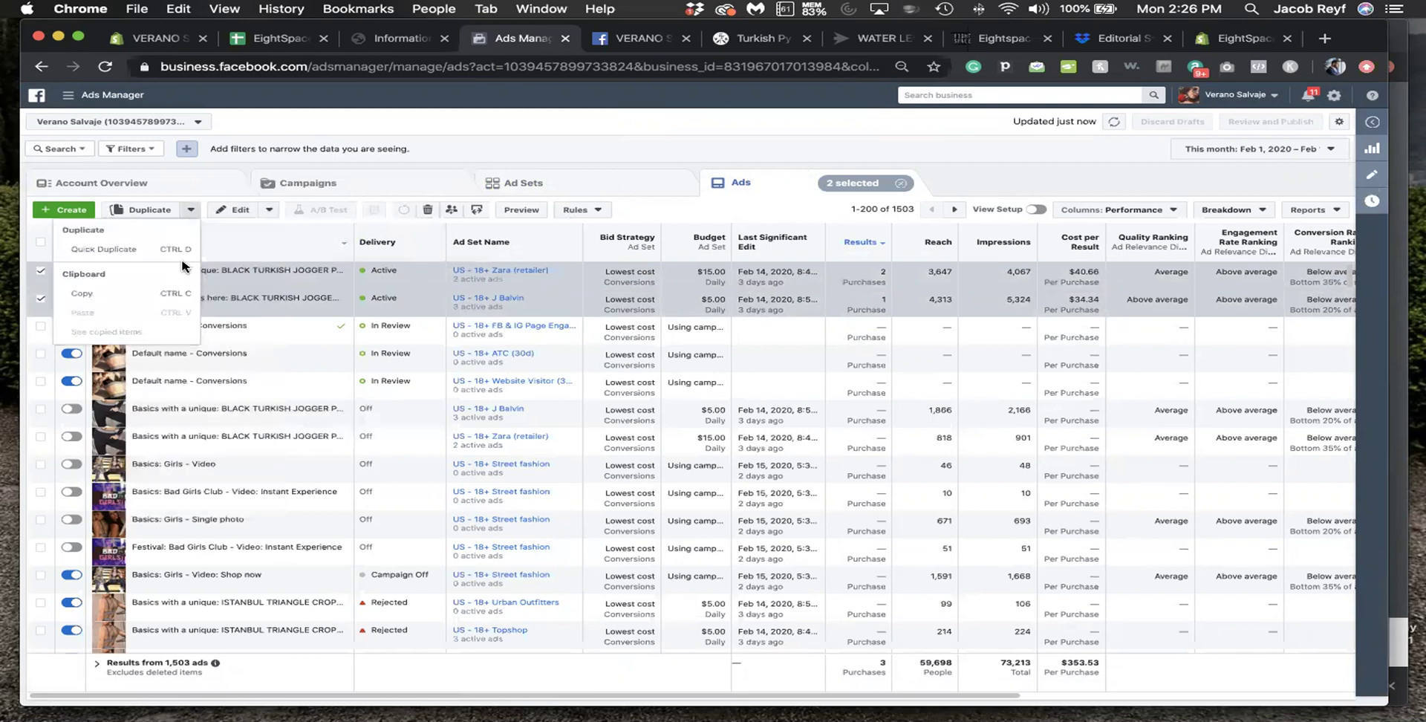
pyautogui.click(104, 293)
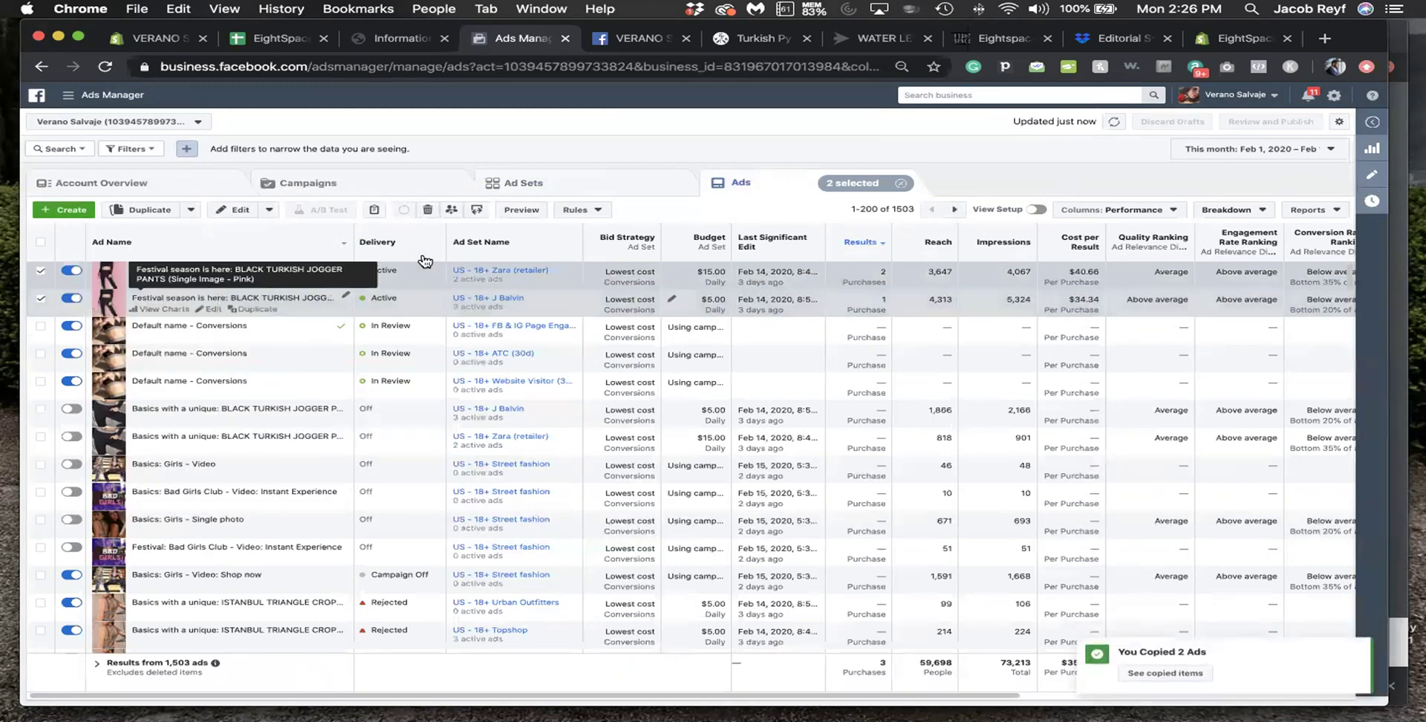
pyautogui.click(562, 184)
# - Select the retargeting campaign and show its ad sets
pyautogui.click(375, 183)
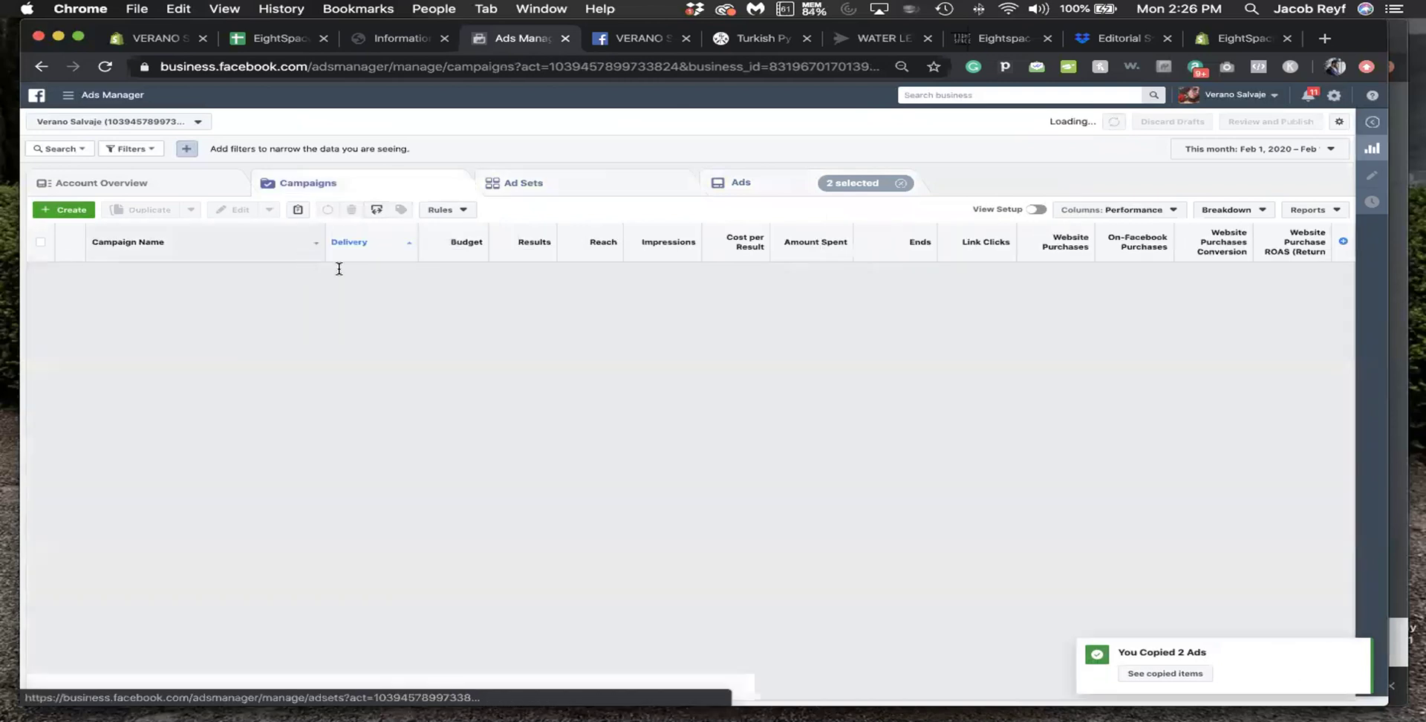
pyautogui.click(486, 274)
pyautogui.click(564, 182)
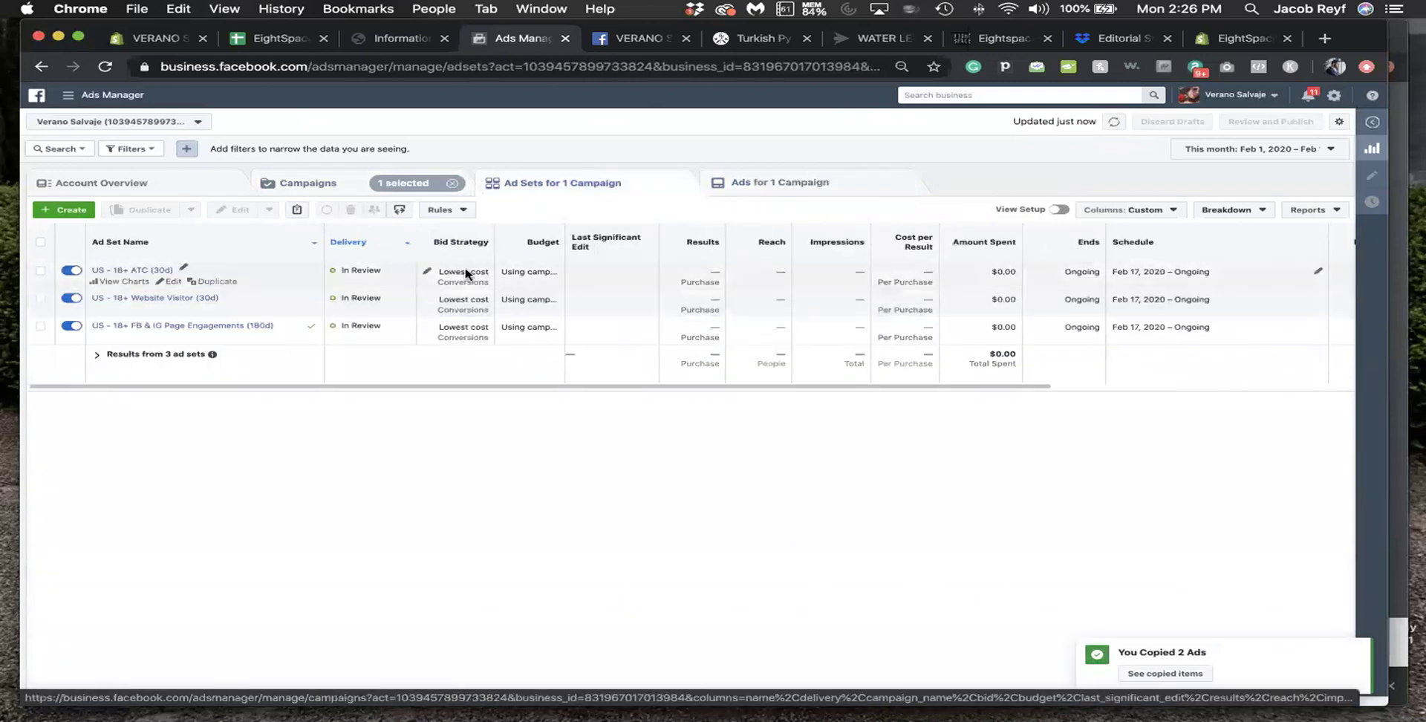
# - Paste both jogger ads into all three retargeting ad sets
pyautogui.click(41, 271)
pyautogui.click(41, 298)
pyautogui.click(41, 326)
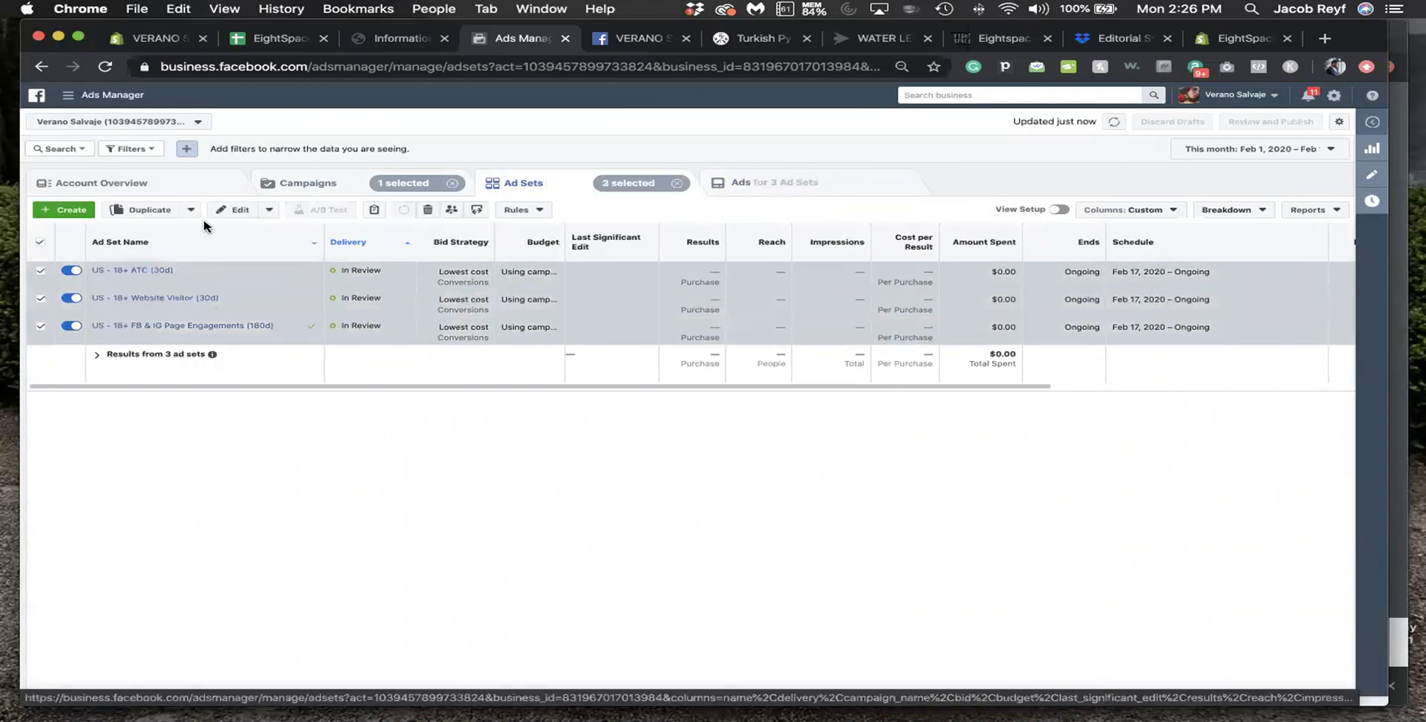
pyautogui.click(190, 210)
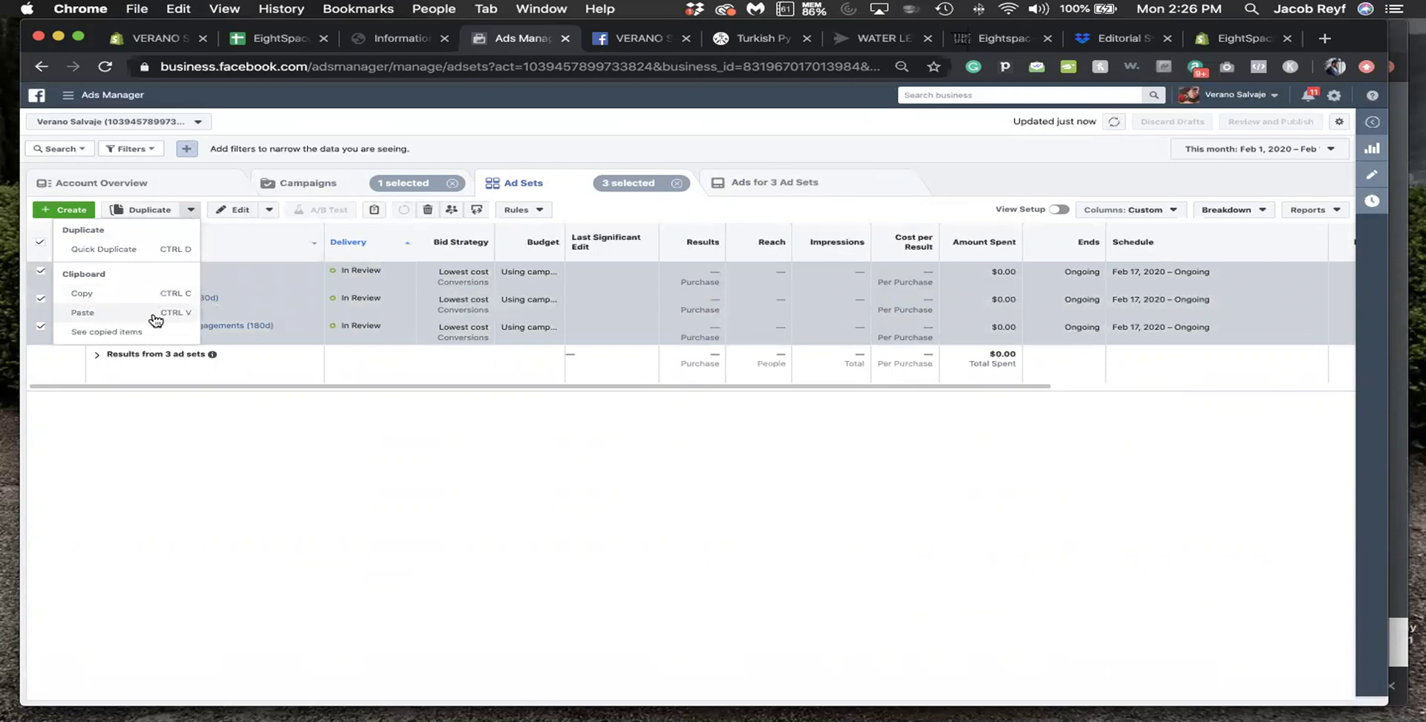
pyautogui.hotkey('ctrl', 'v')
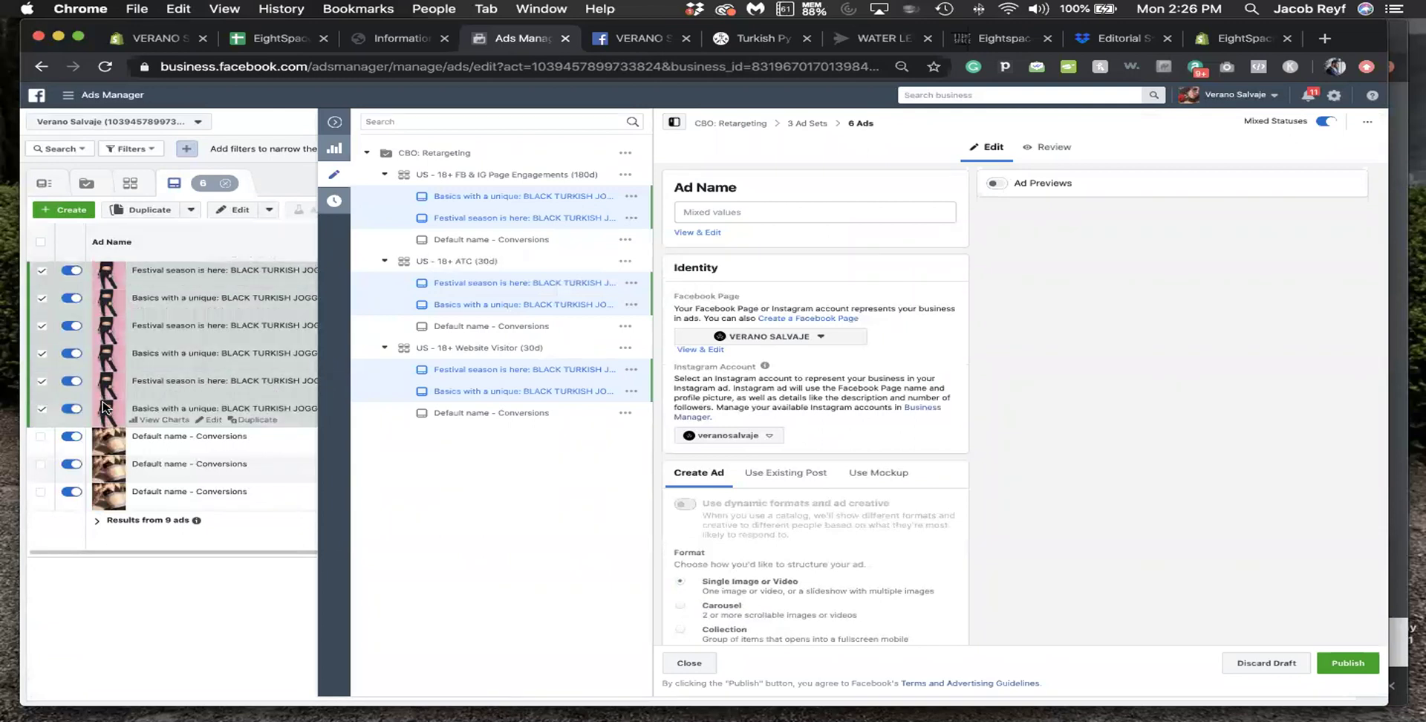
# - Select the three 'Default name - Conversions' ads and confirm deleting them
pyautogui.moveTo(153, 288)
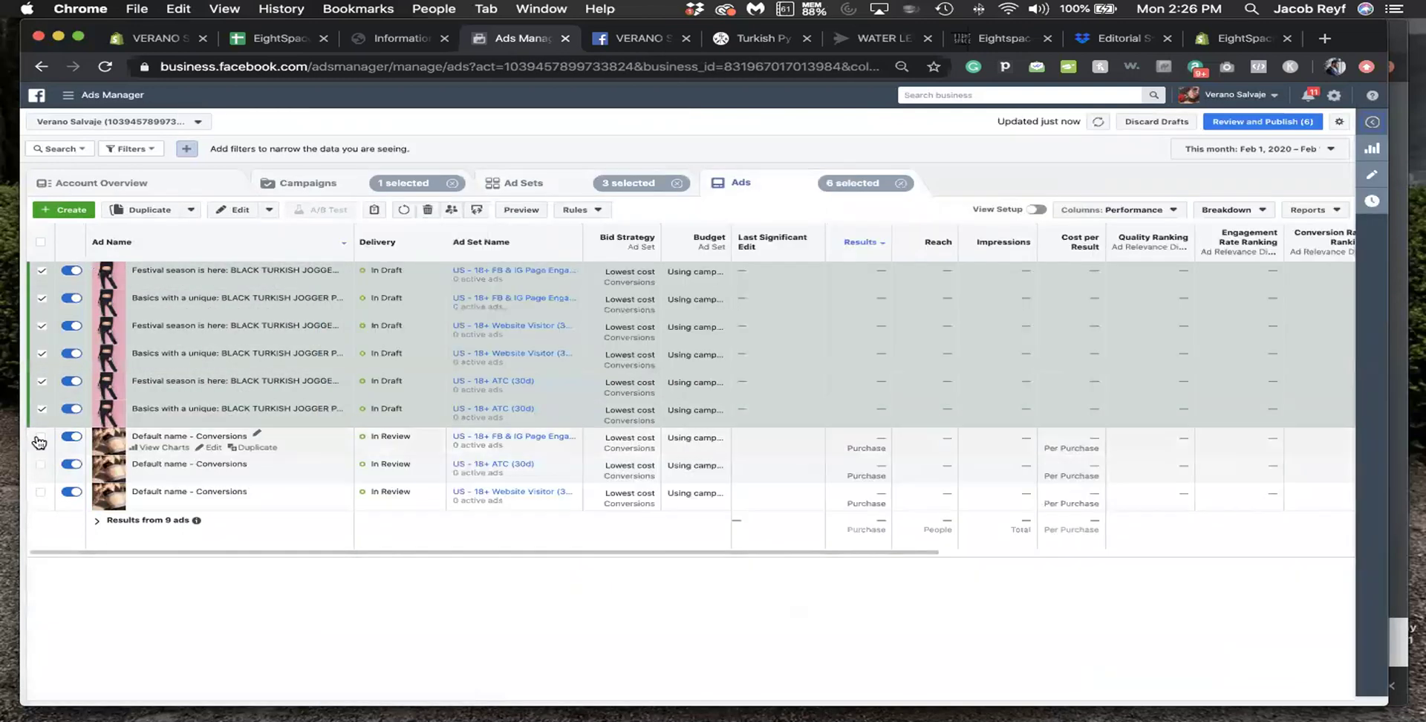
pyautogui.click(41, 437)
pyautogui.click(41, 465)
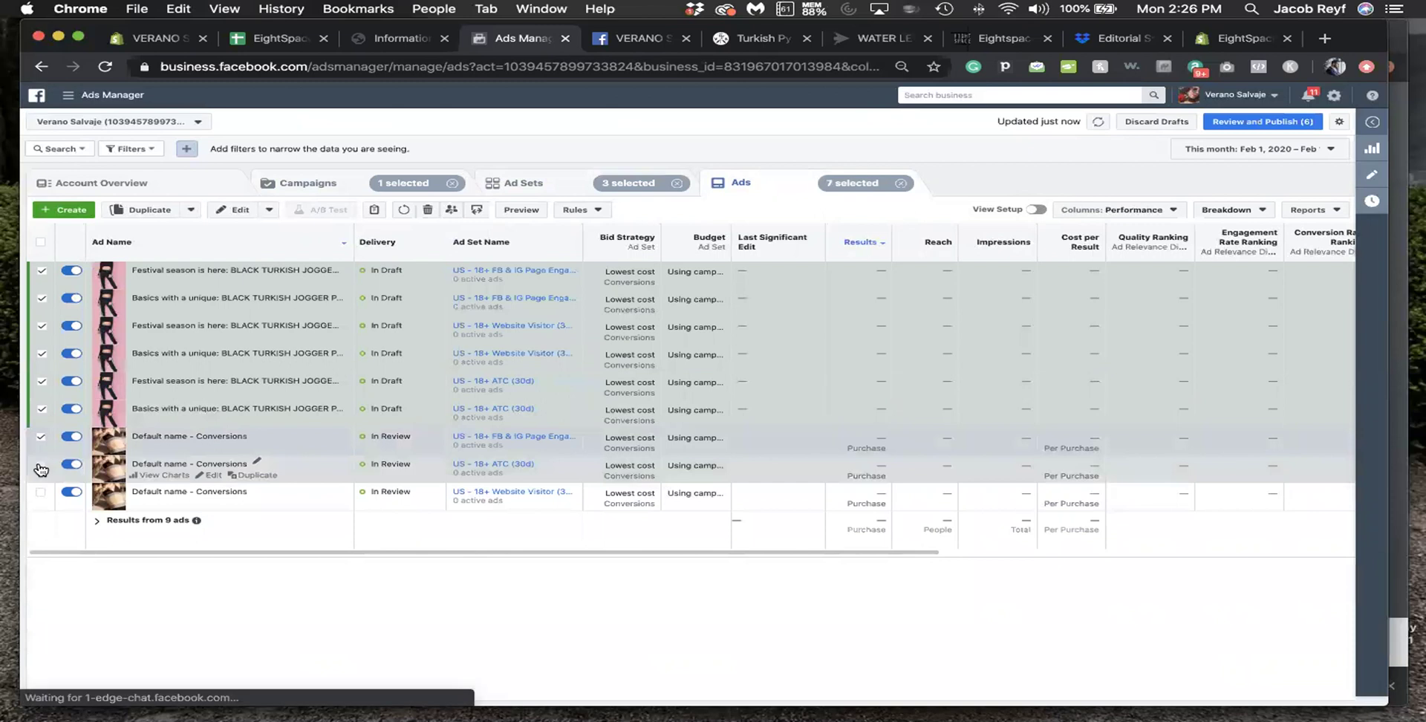
pyautogui.click(41, 497)
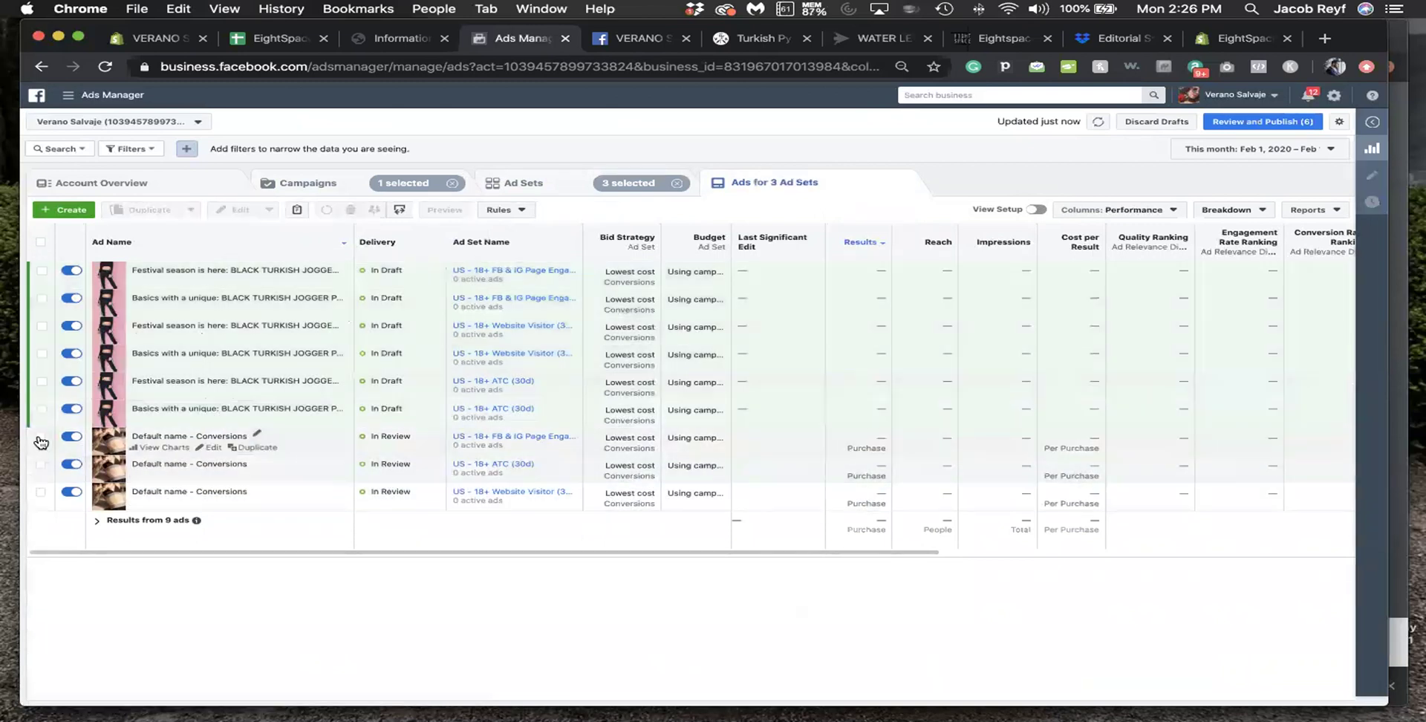
pyautogui.click(41, 437)
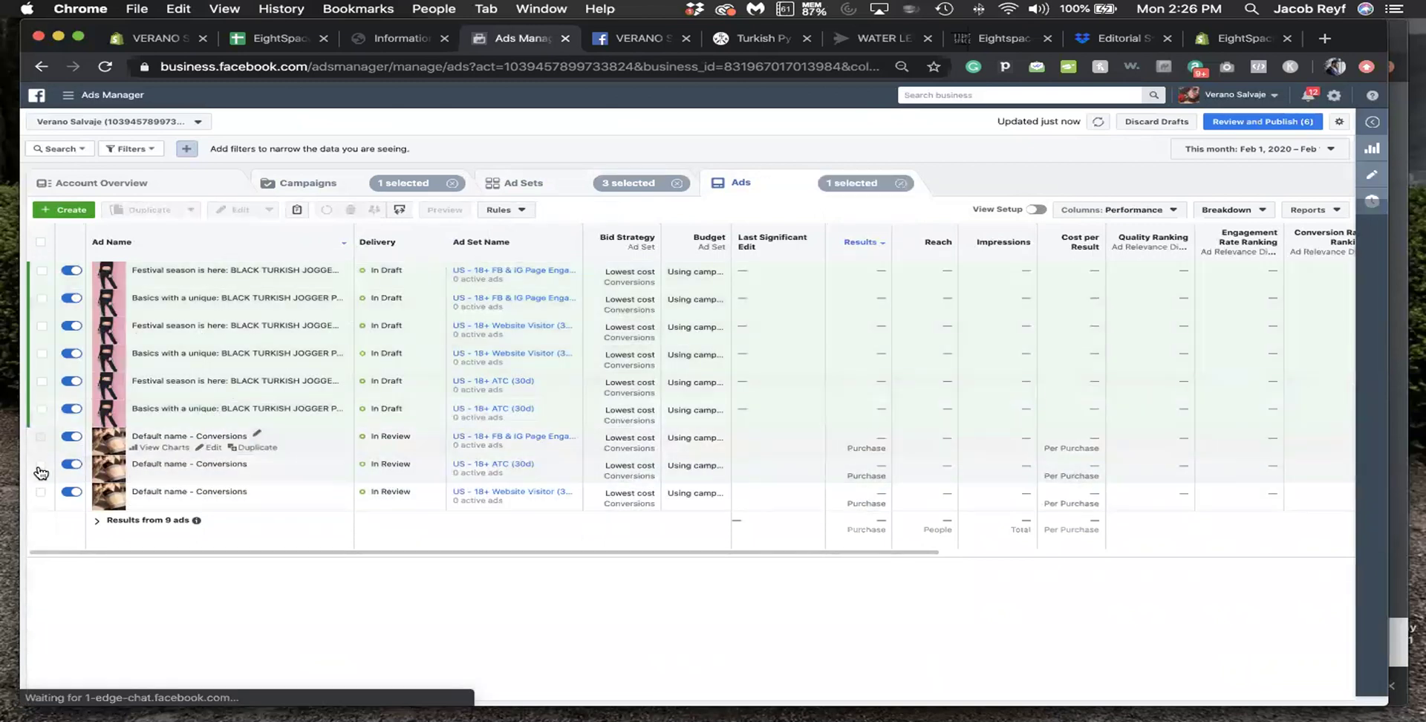
pyautogui.click(41, 464)
pyautogui.click(41, 496)
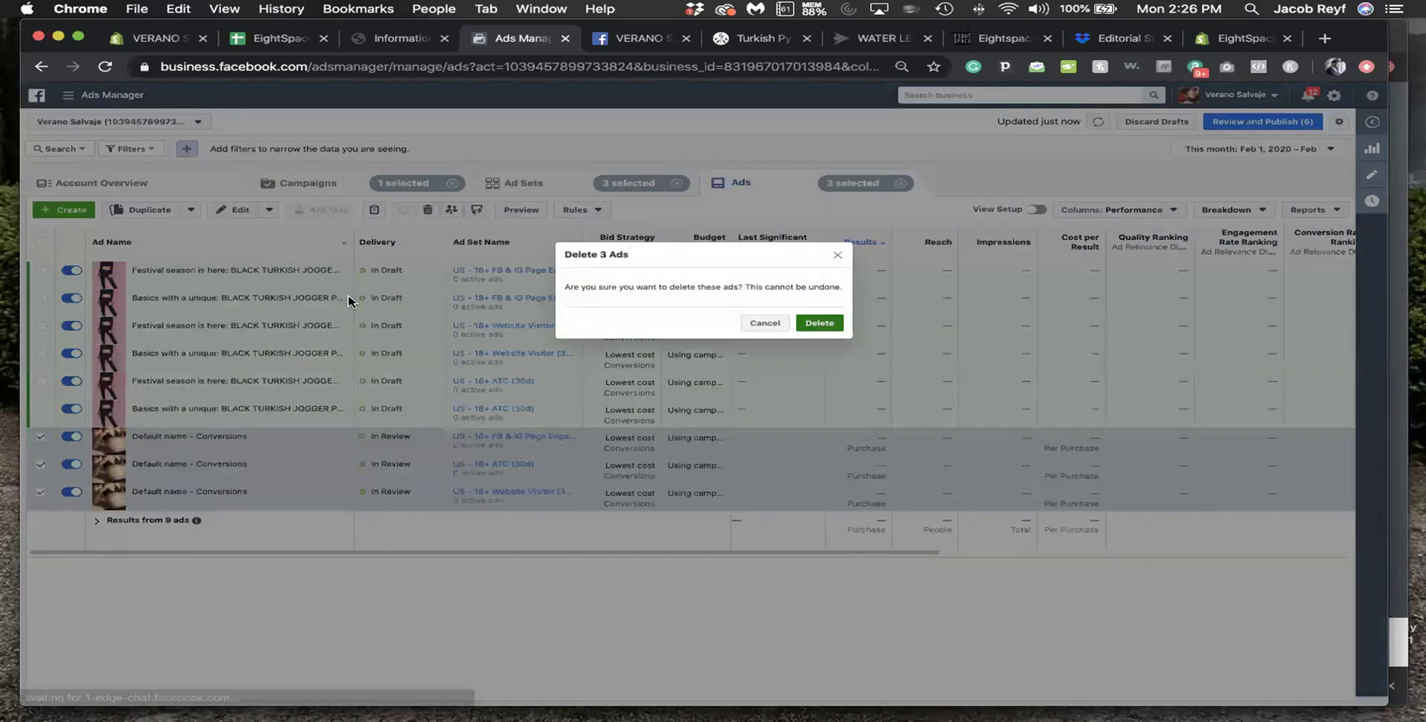
pyautogui.press('Return')
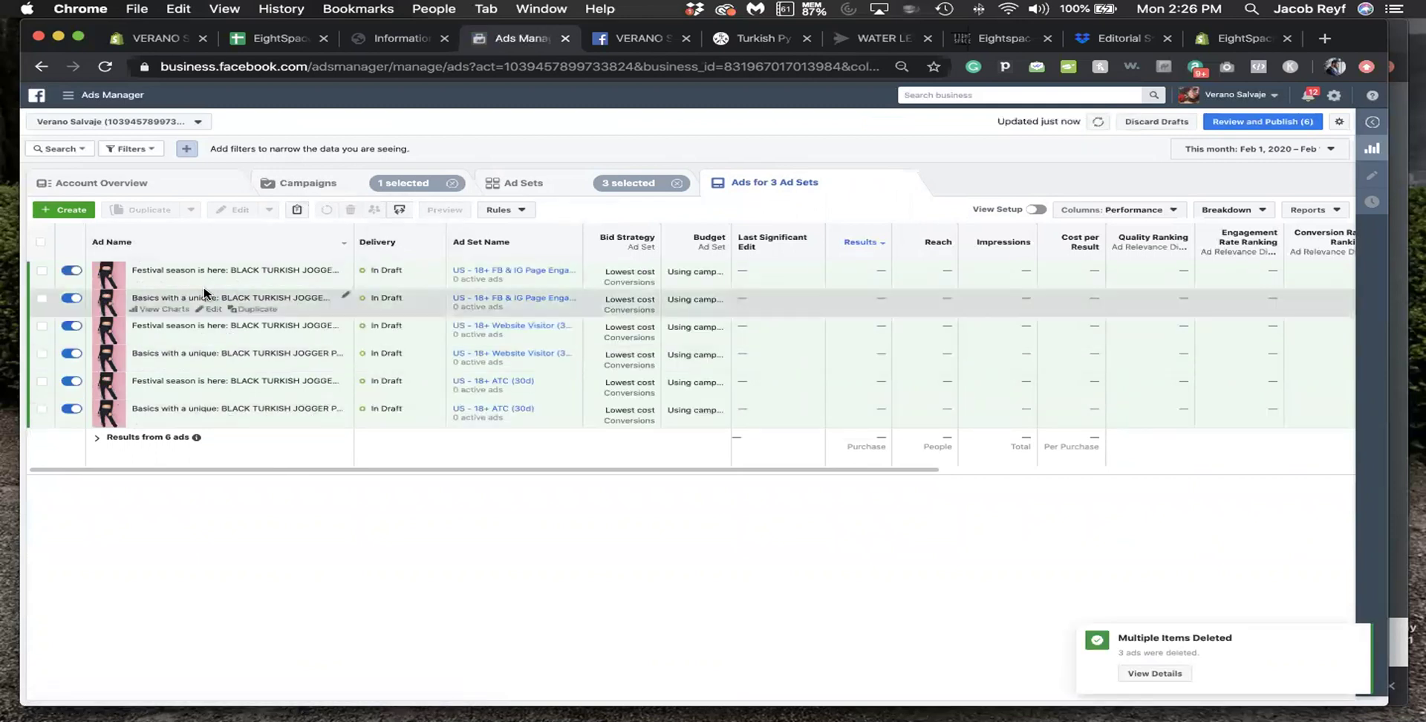
# - Select all six draft jogger ads, publish them together, then deselect
pyautogui.click(39, 243)
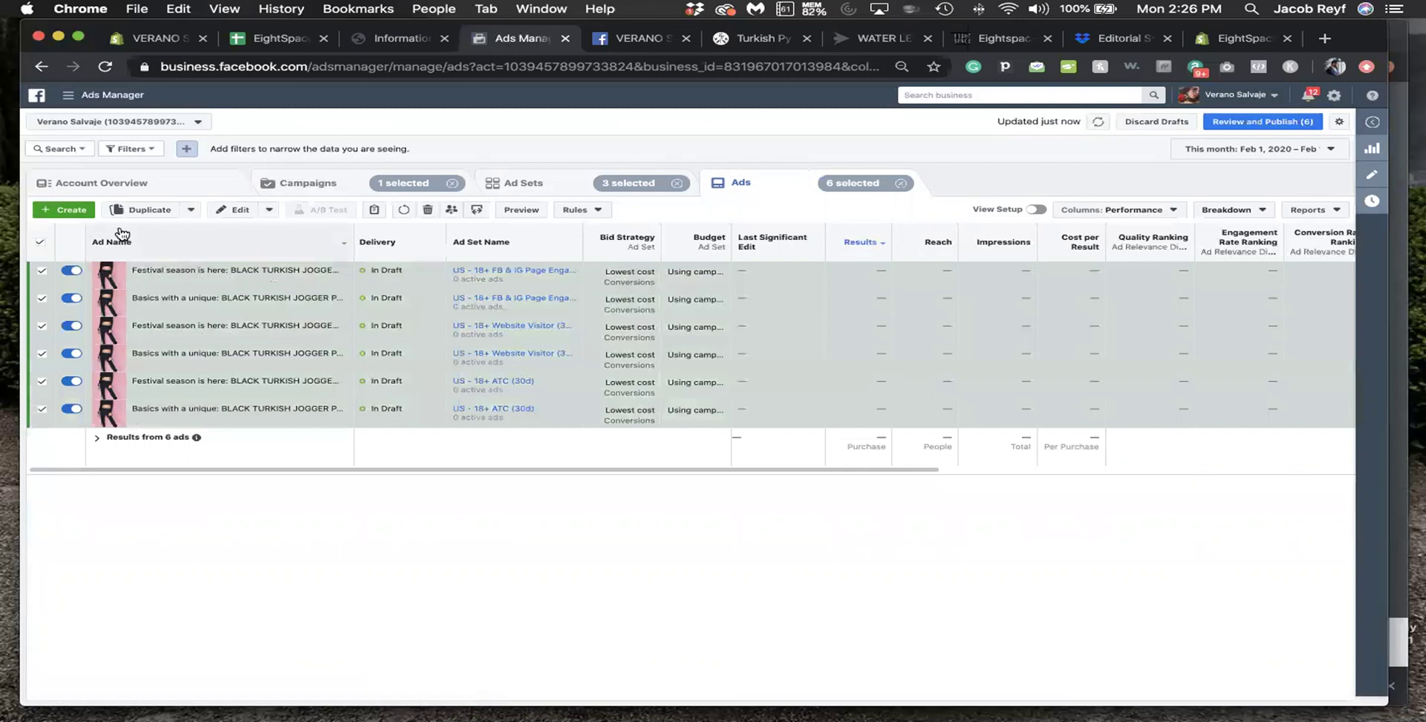
pyautogui.click(1262, 121)
pyautogui.click(951, 493)
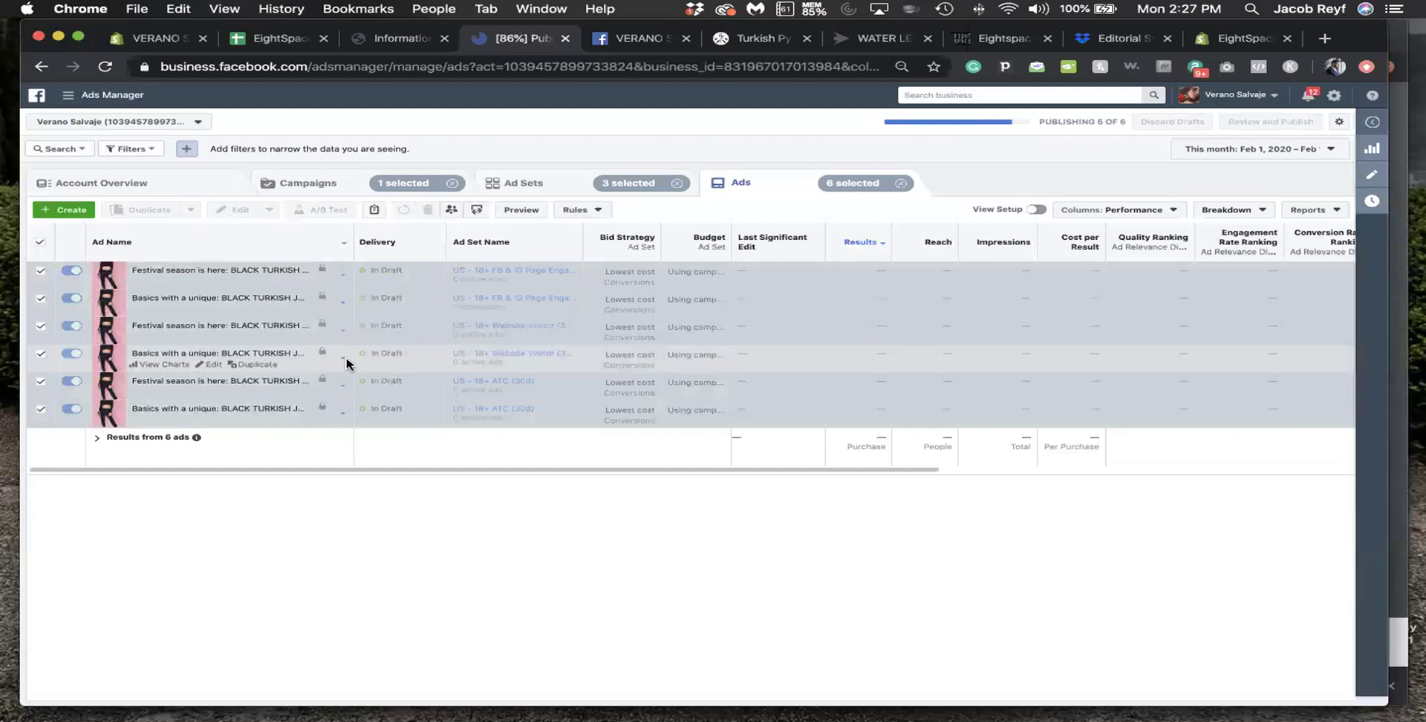
pyautogui.click(39, 246)
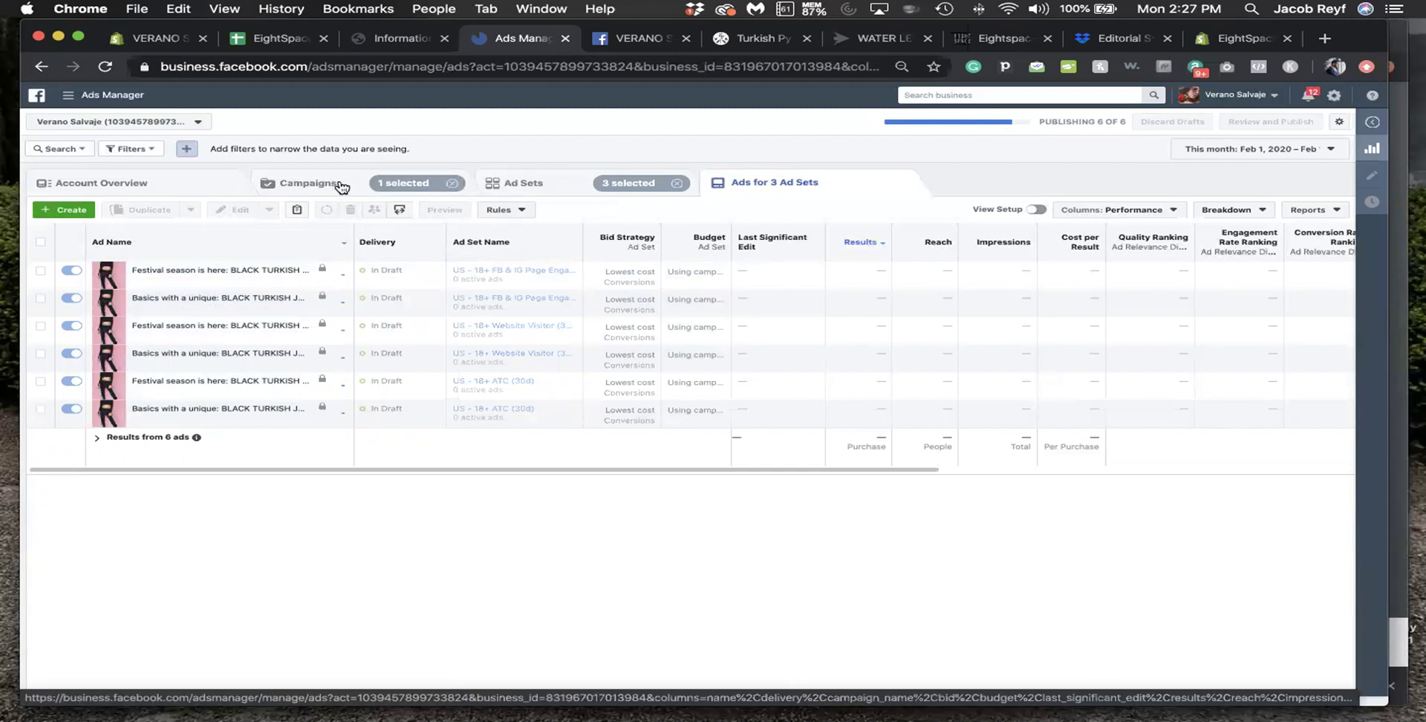
# - Start a brand-new campaign with the Catalog sales objective
pyautogui.click(52, 206)
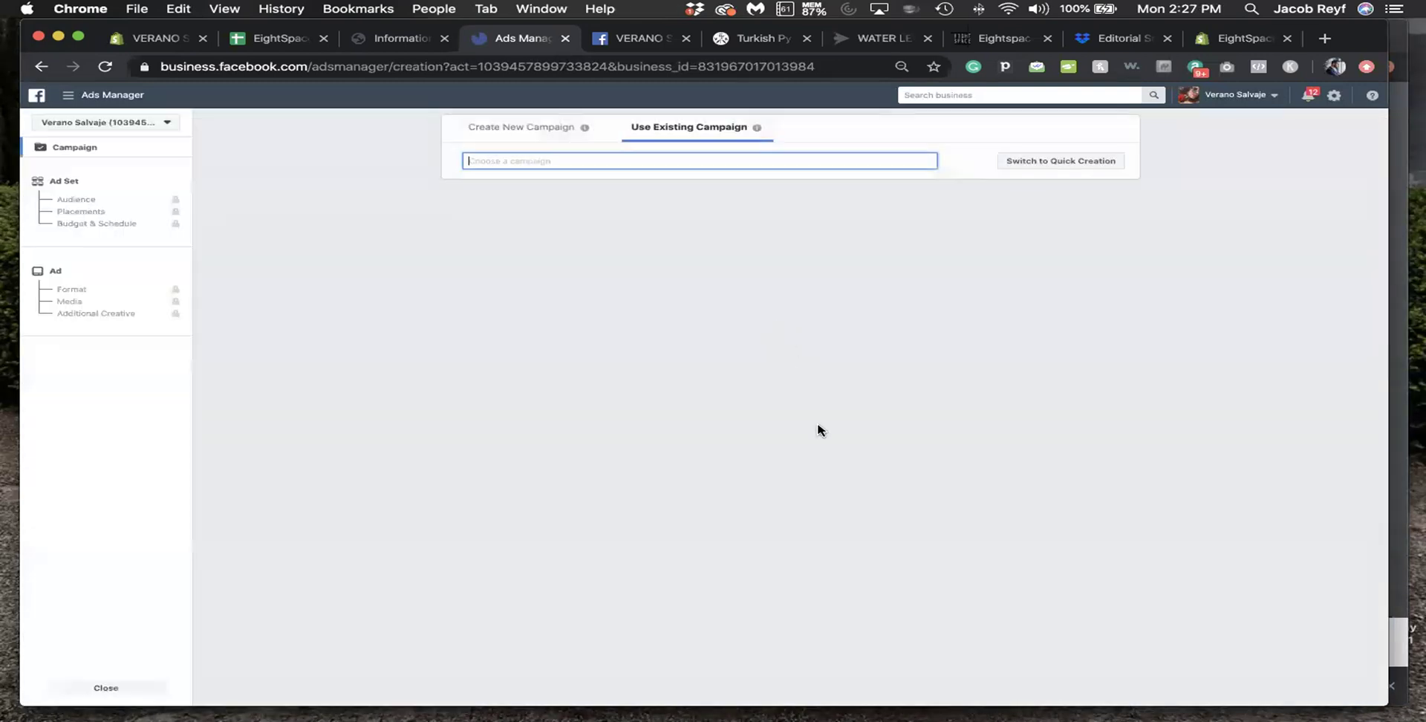
pyautogui.click(512, 130)
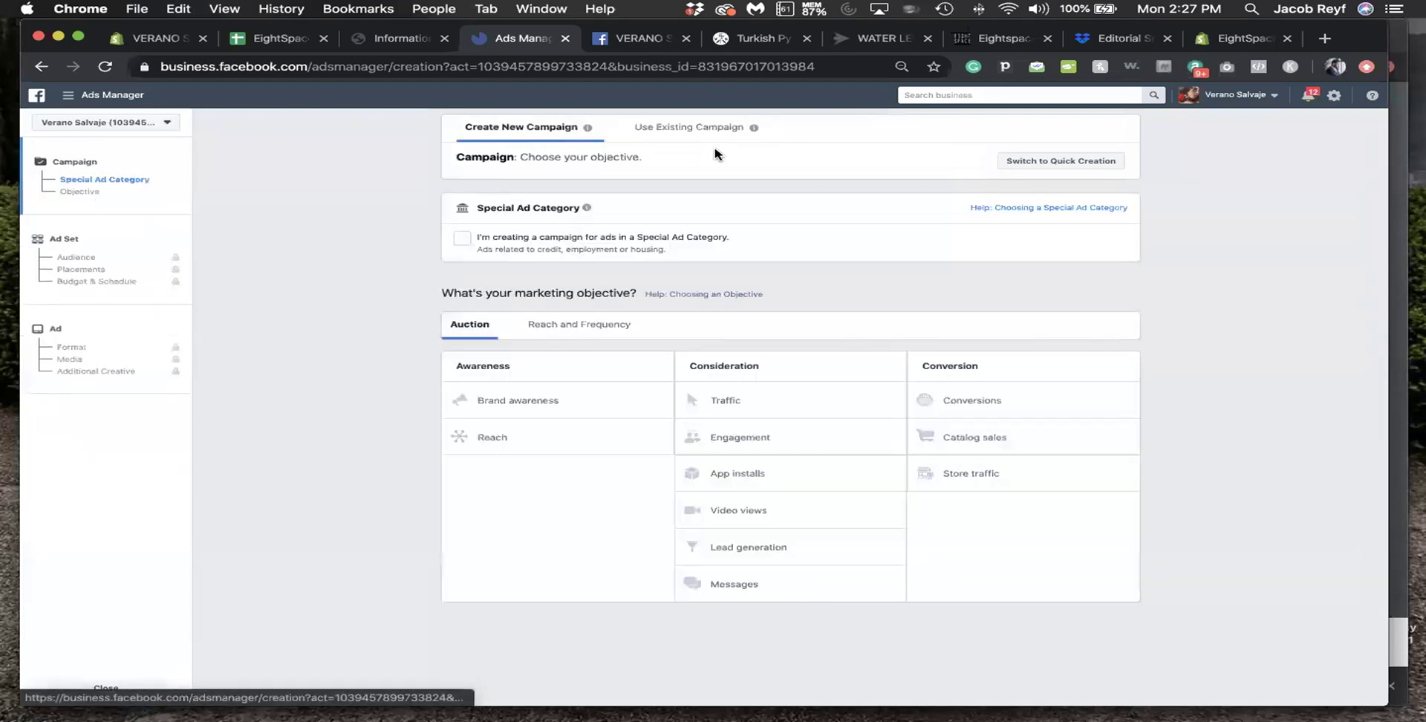
pyautogui.click(991, 443)
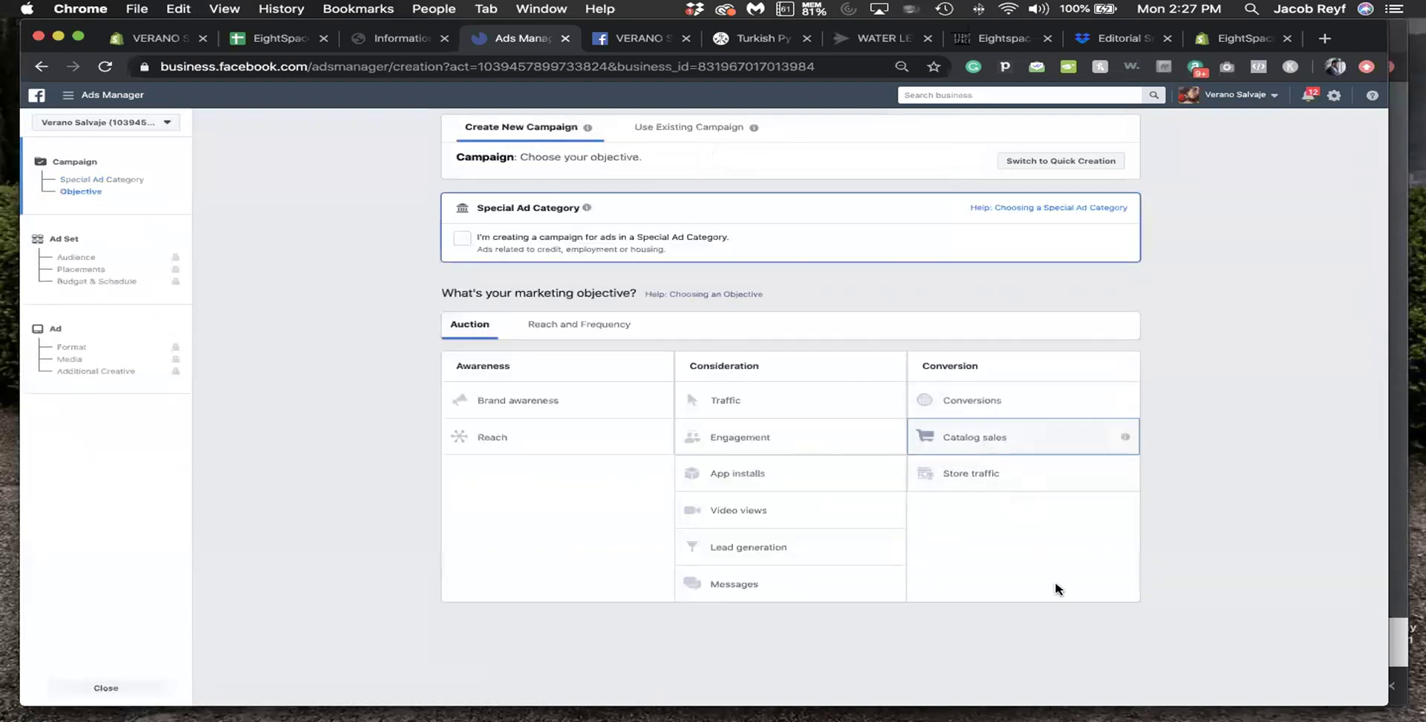
# - Set a $5.00 daily campaign budget and keep the store's product catalog
pyautogui.scroll(-5, 966, 564)
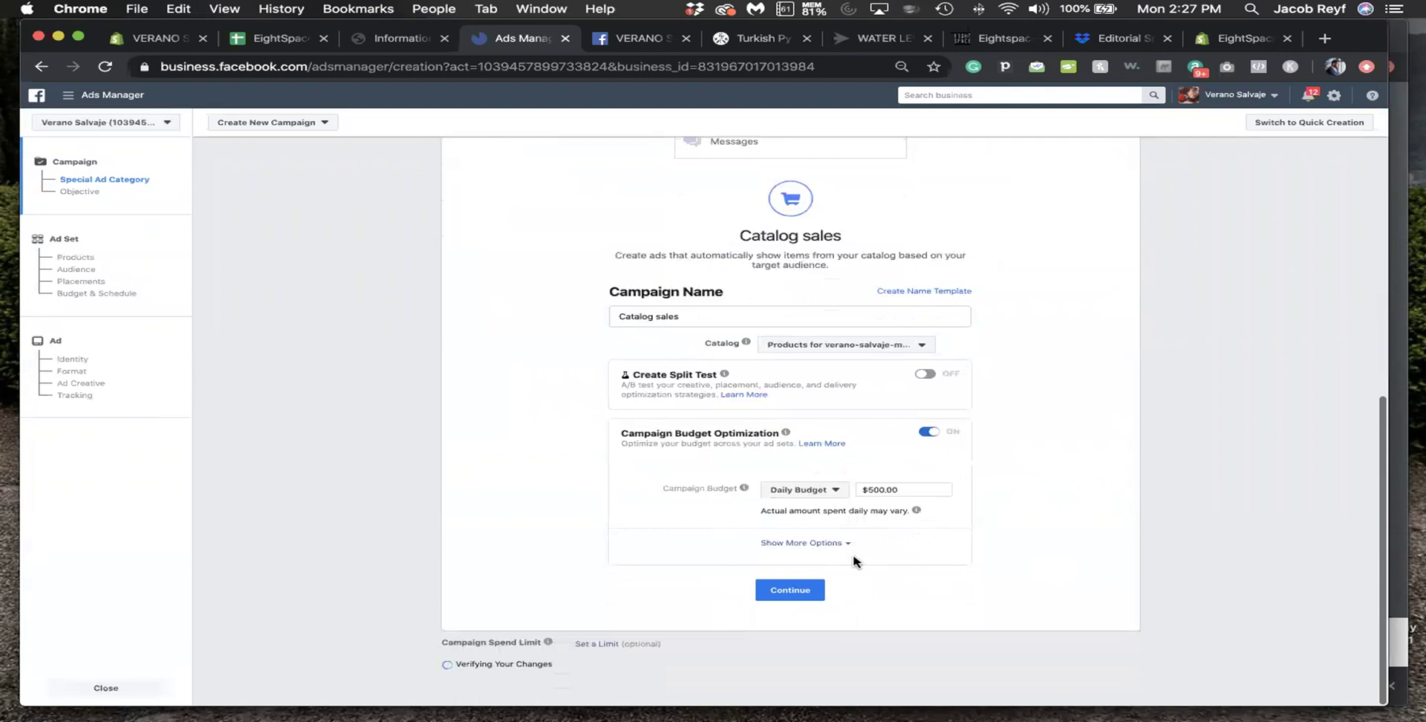
pyautogui.click(879, 491)
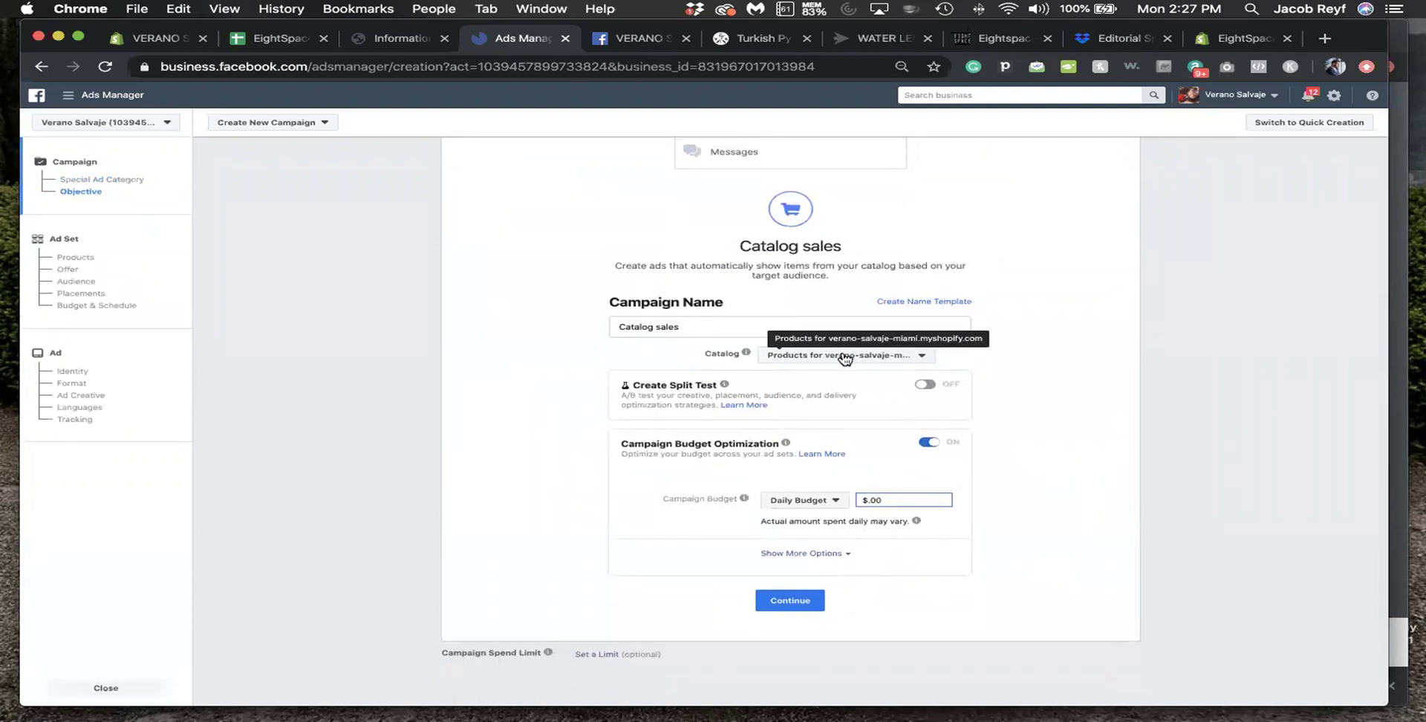
pyautogui.write('5')
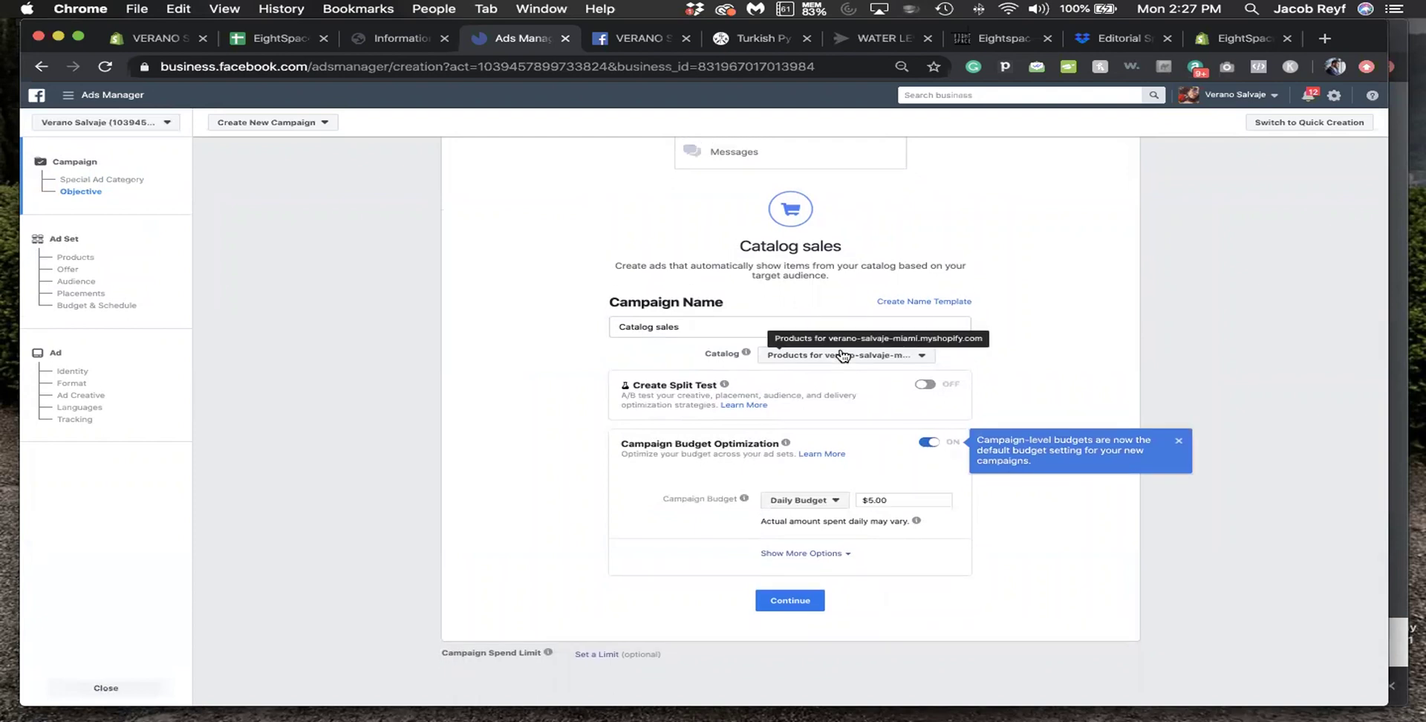
pyautogui.click(842, 356)
pyautogui.click(843, 356)
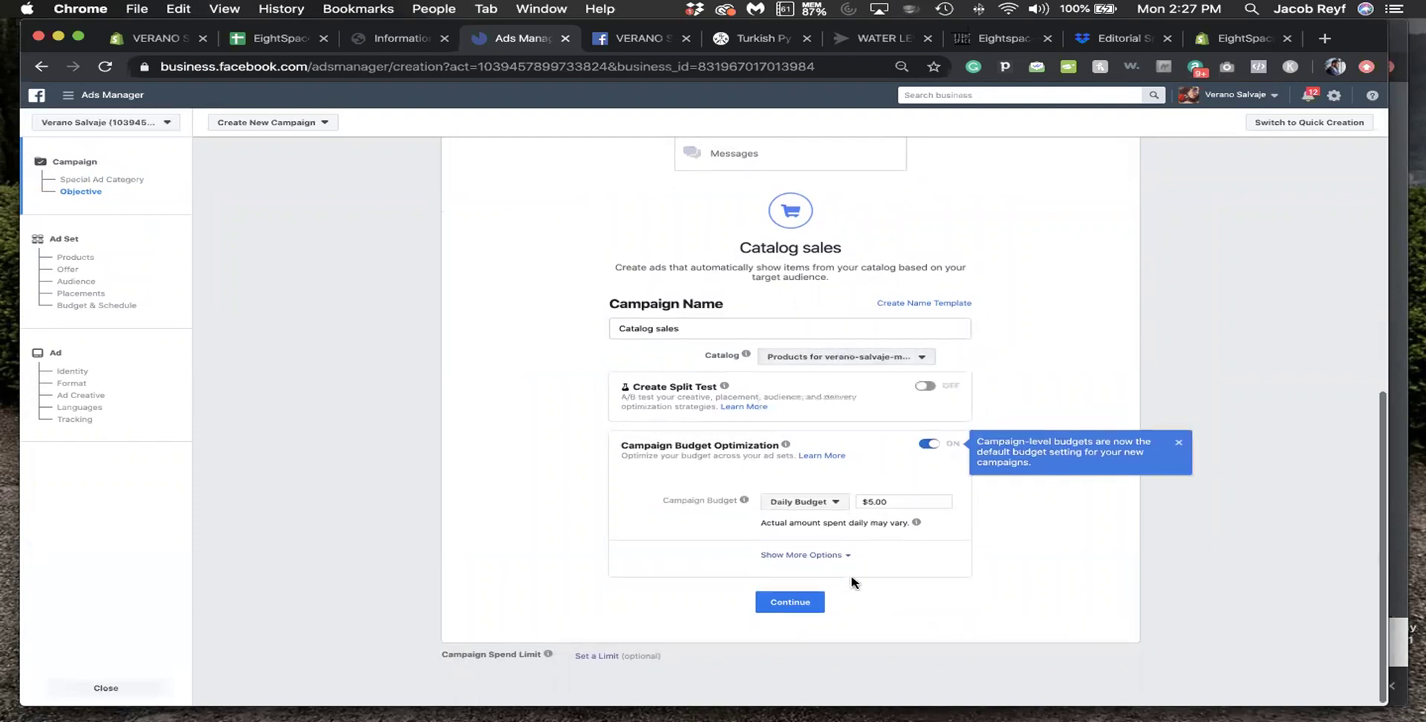
pyautogui.click(790, 600)
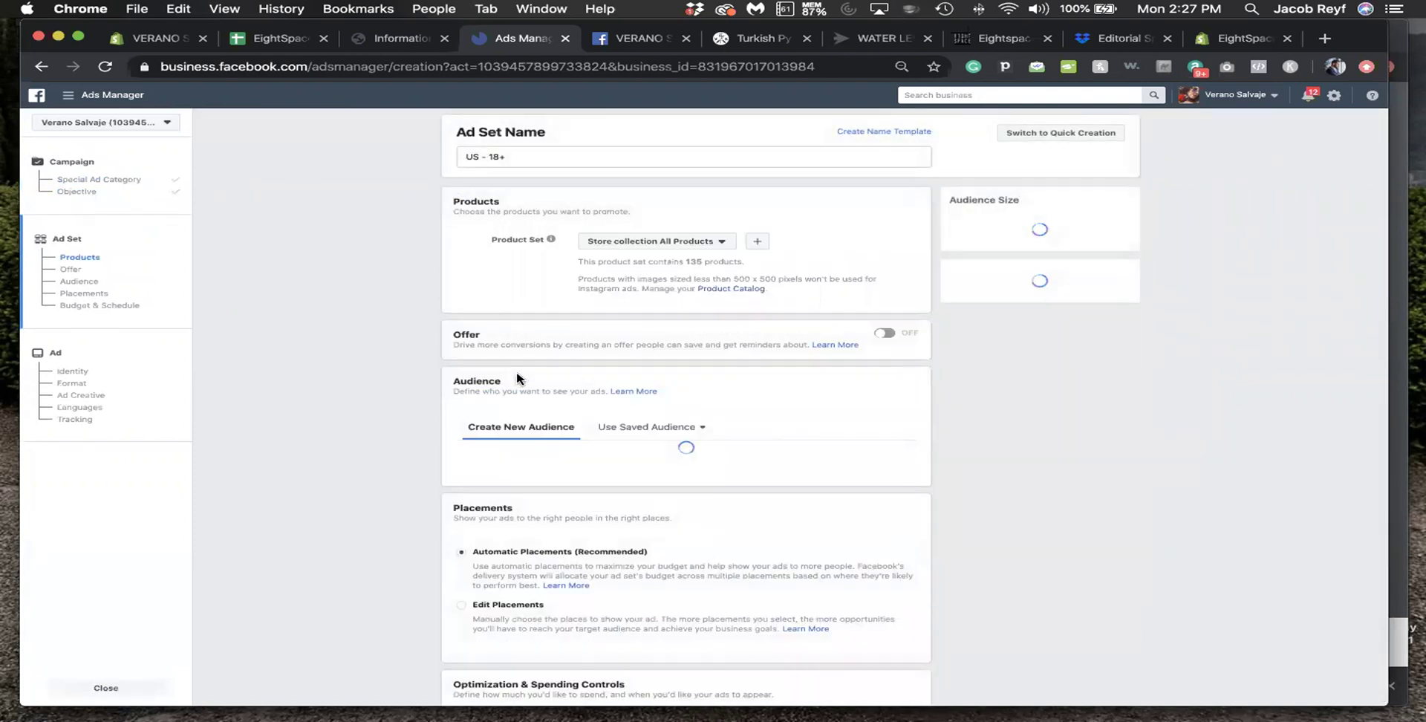
# - Name the ad set 'US - 18+ Viewed or Added to Cart But Not Purchased (14d)'
pyautogui.scroll(-3, 572, 379)
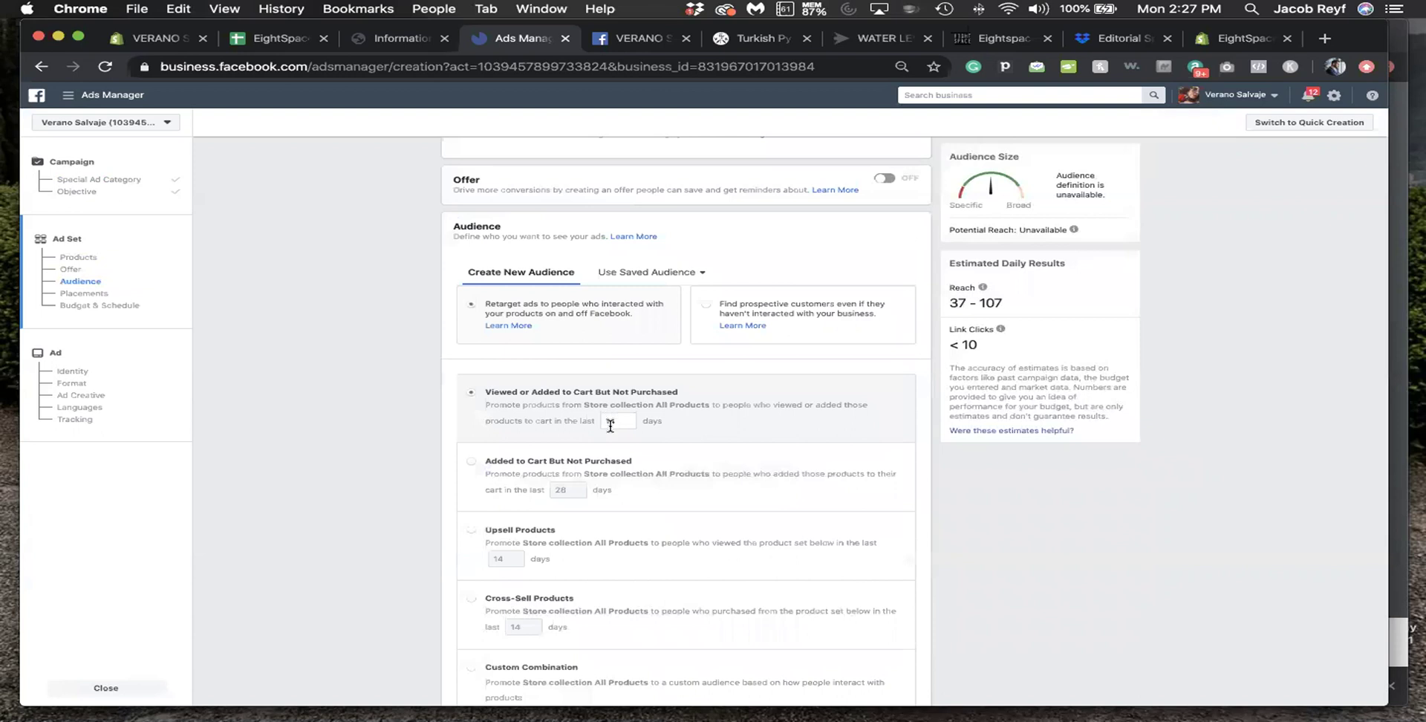
pyautogui.scroll(-3, 585, 453)
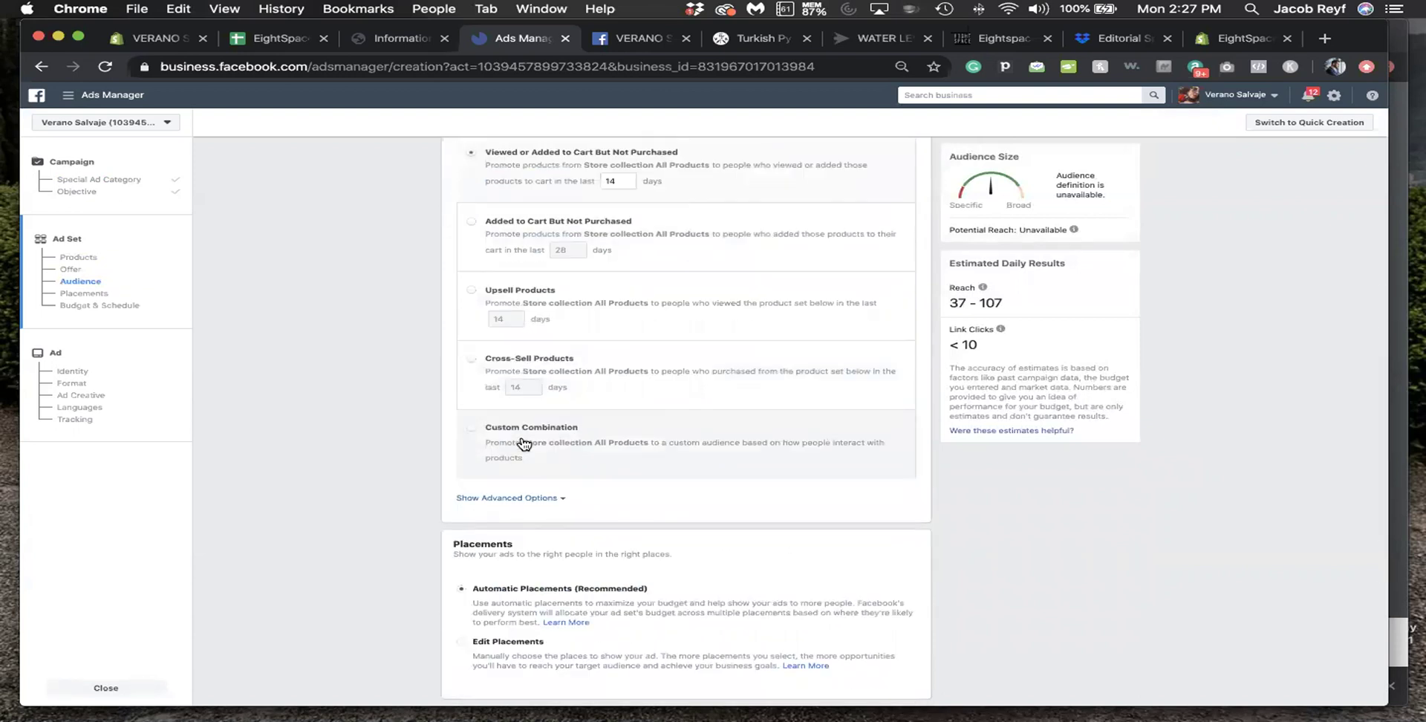
pyautogui.scroll(5, 525, 443)
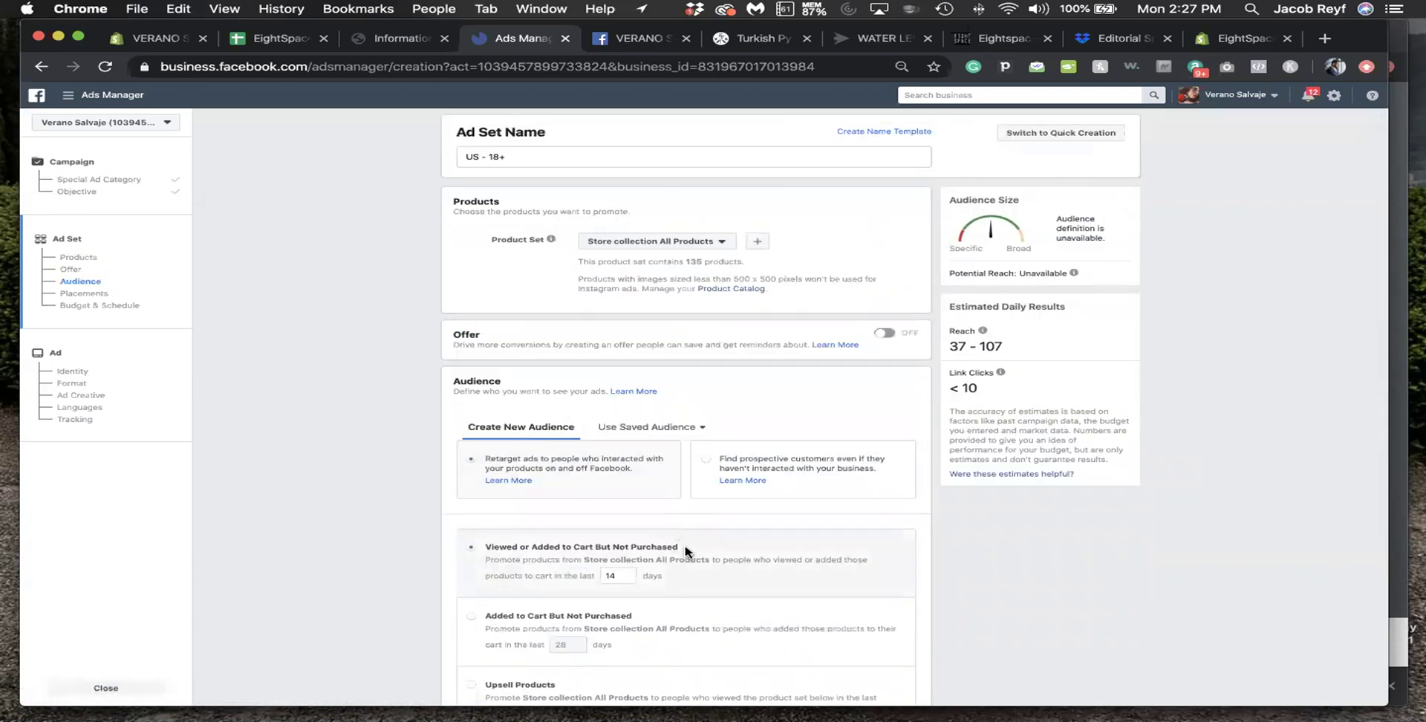
pyautogui.moveTo(684, 548); pyautogui.dragTo(503, 545)
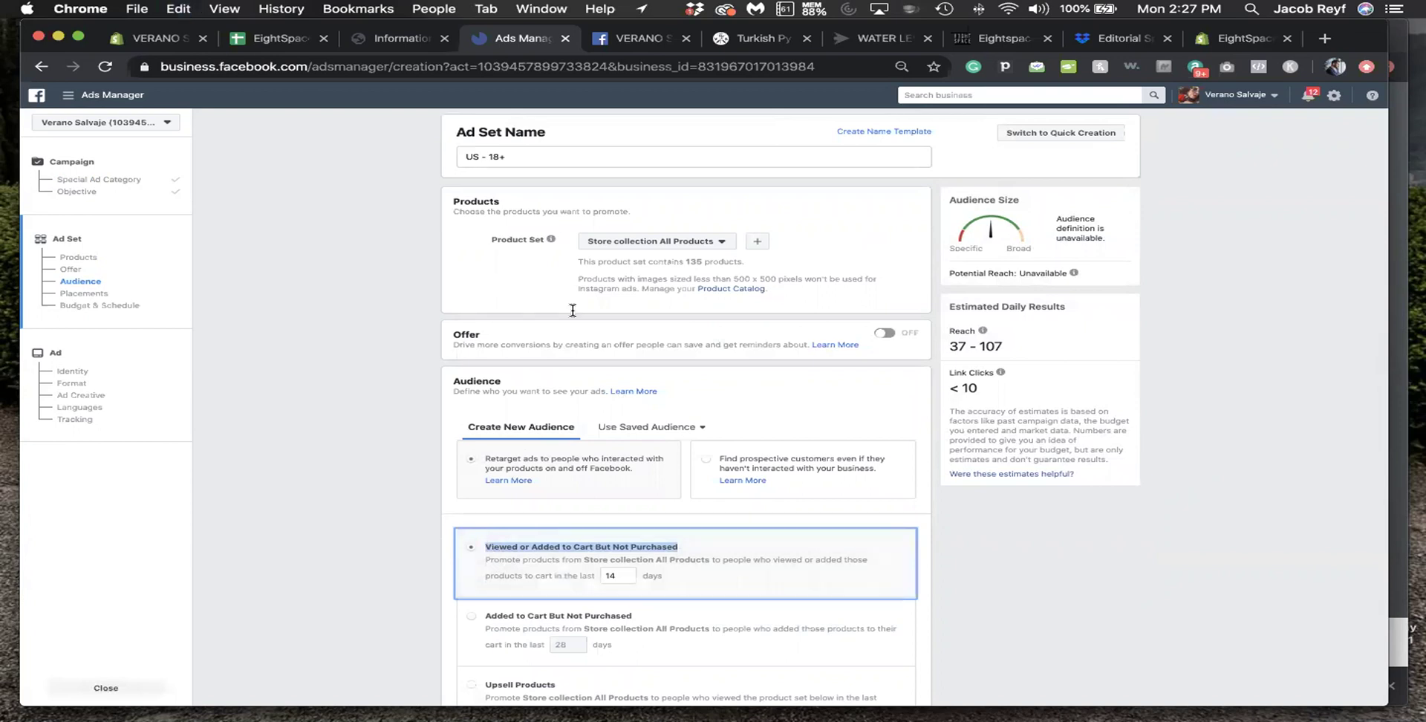
pyautogui.click(571, 156)
pyautogui.write('Viewed or Added to Cart But Not Purchased')
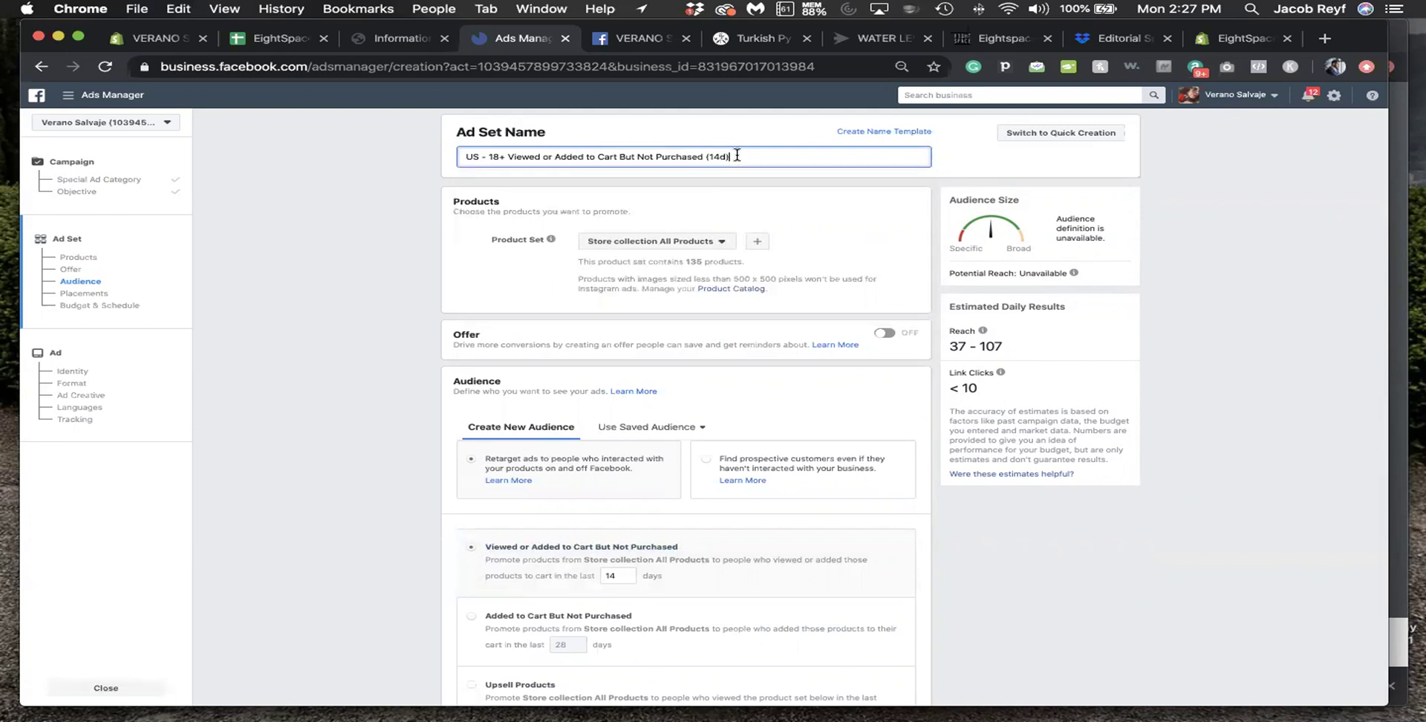
pyautogui.scroll(-10, 705, 287)
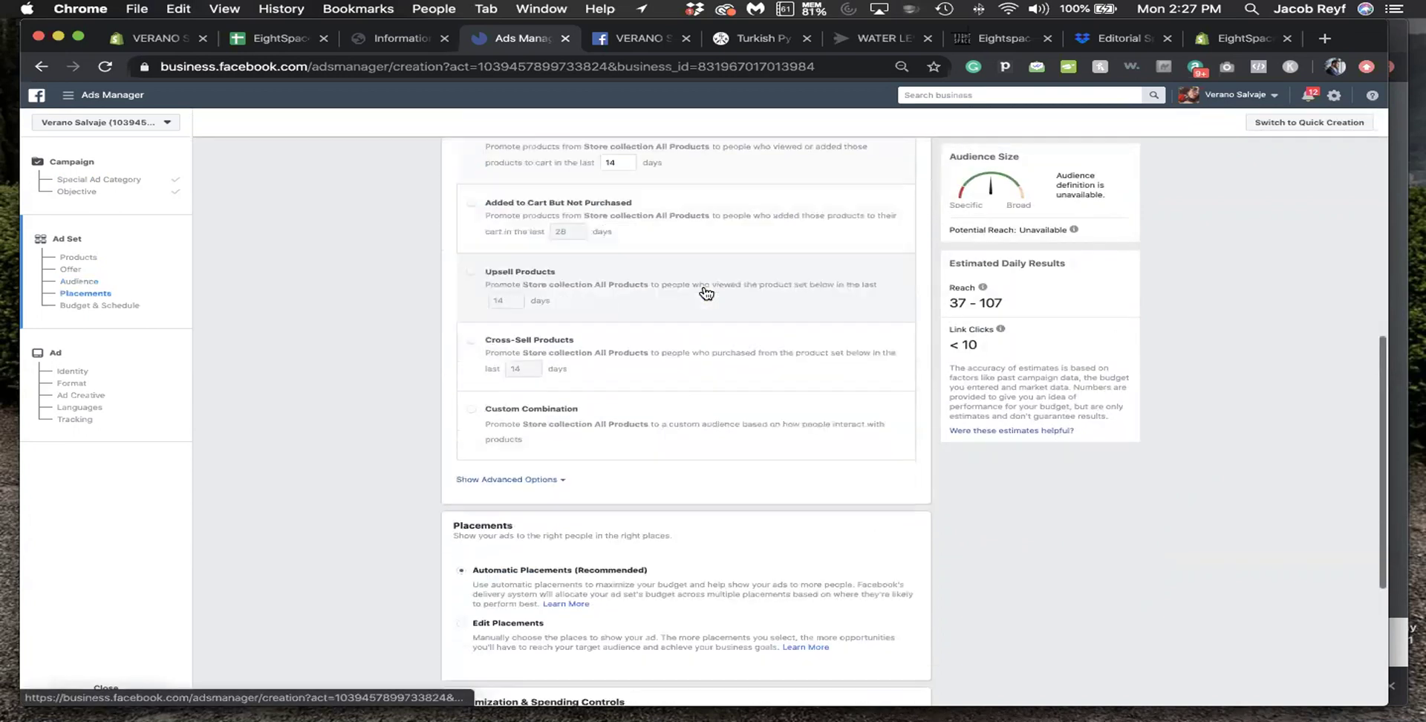
pyautogui.scroll(-3, 707, 293)
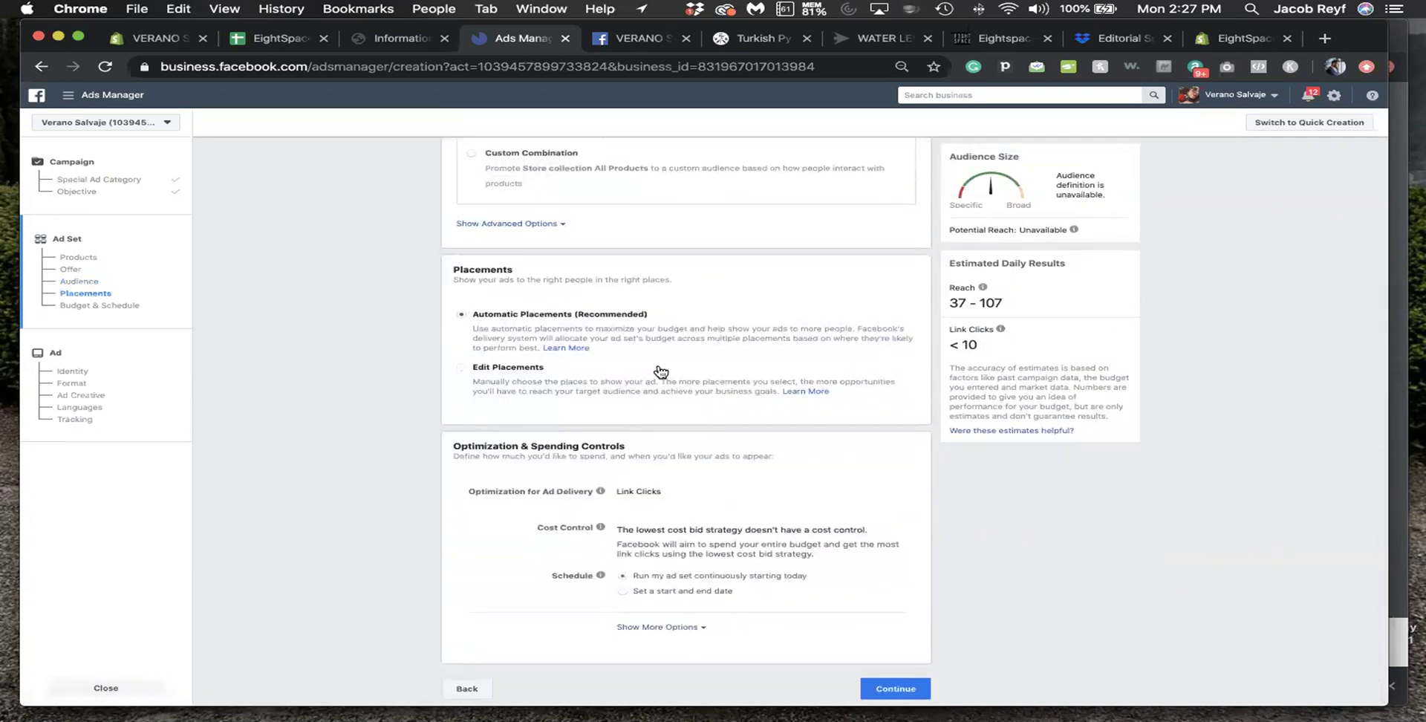
pyautogui.scroll(6, 732, 323)
pyautogui.scroll(1, 731, 323)
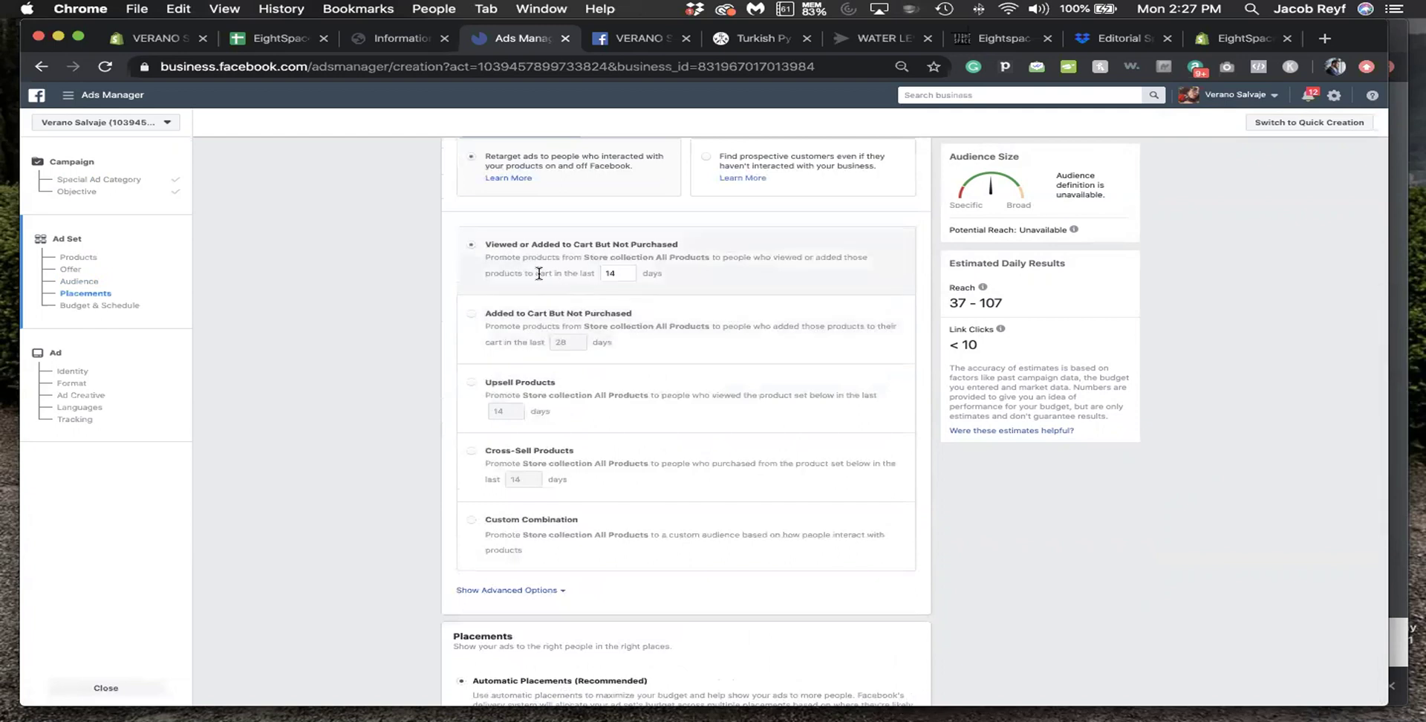
pyautogui.scroll(4, 579, 283)
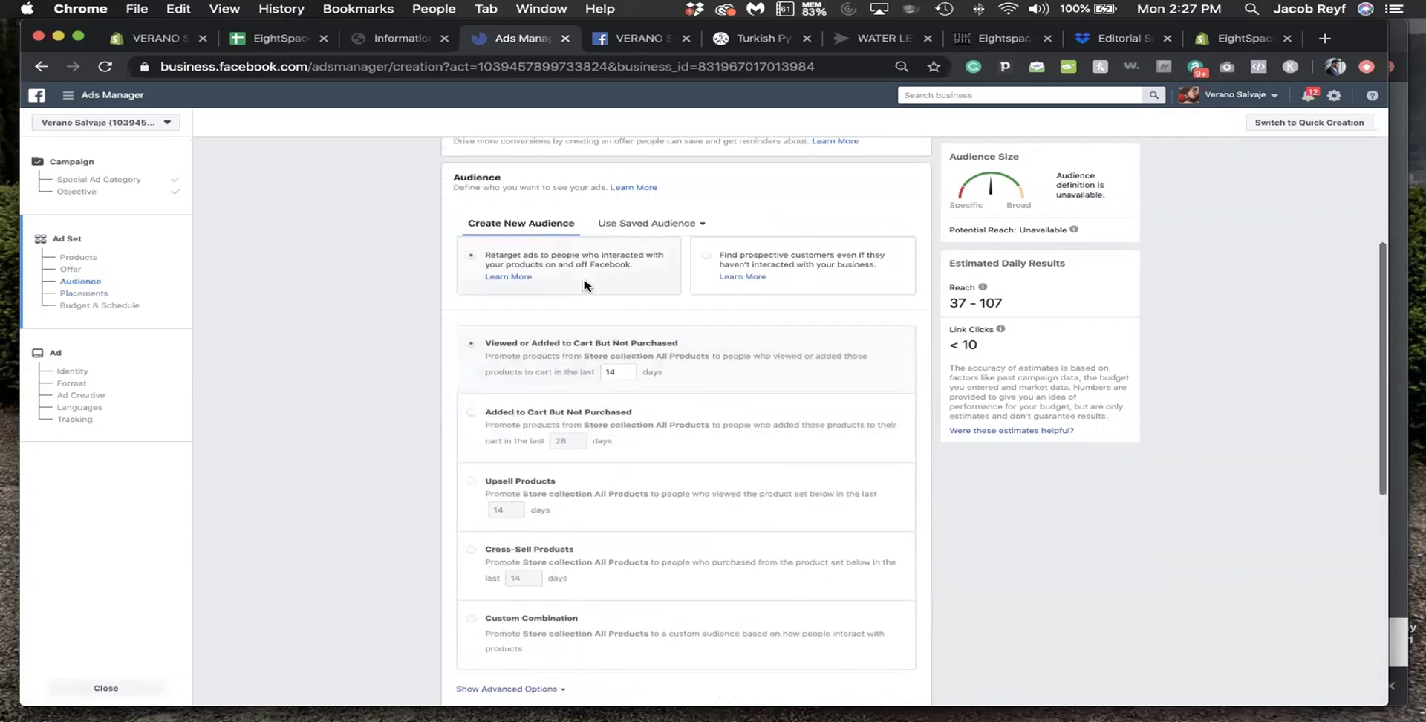
pyautogui.scroll(-6, 764, 340)
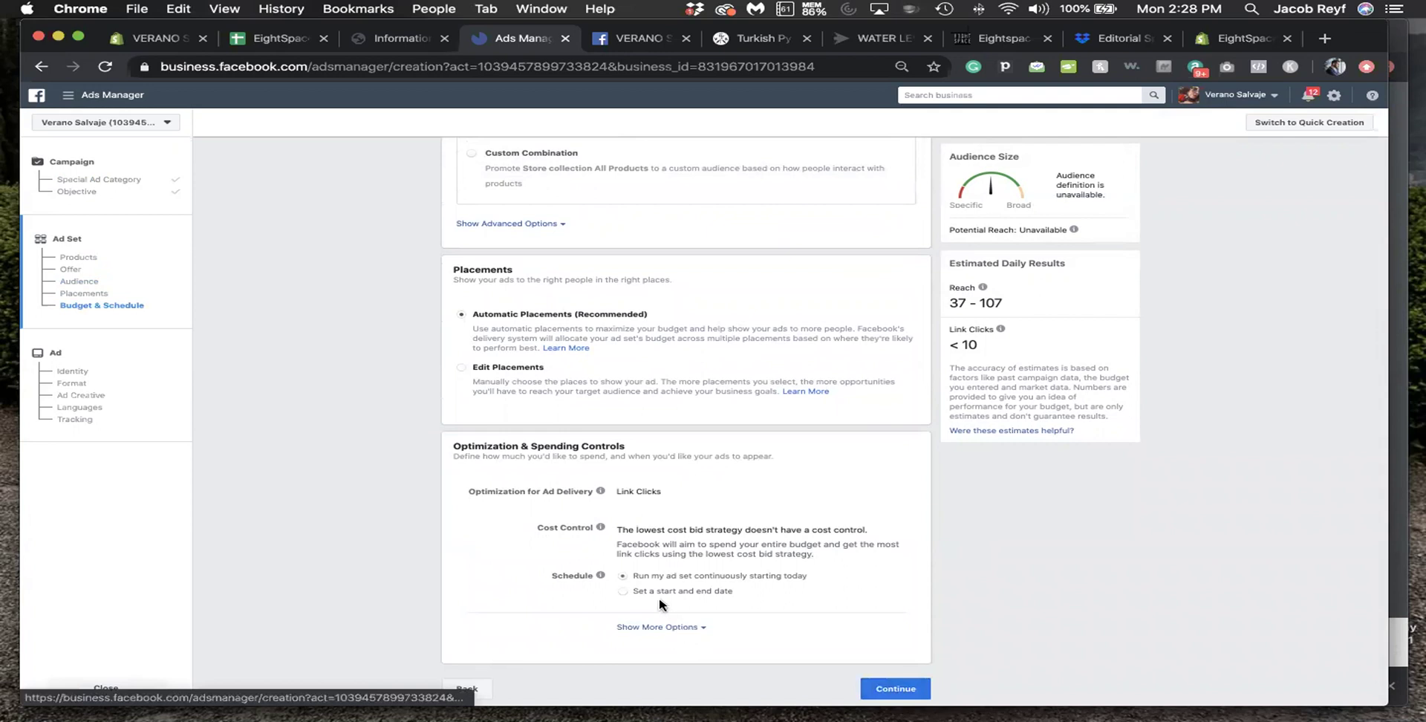
pyautogui.scroll(10, 609, 571)
# - Change the ad set's delivery optimization from link clicks to Purchase conversion events
pyautogui.scroll(-10, 666, 387)
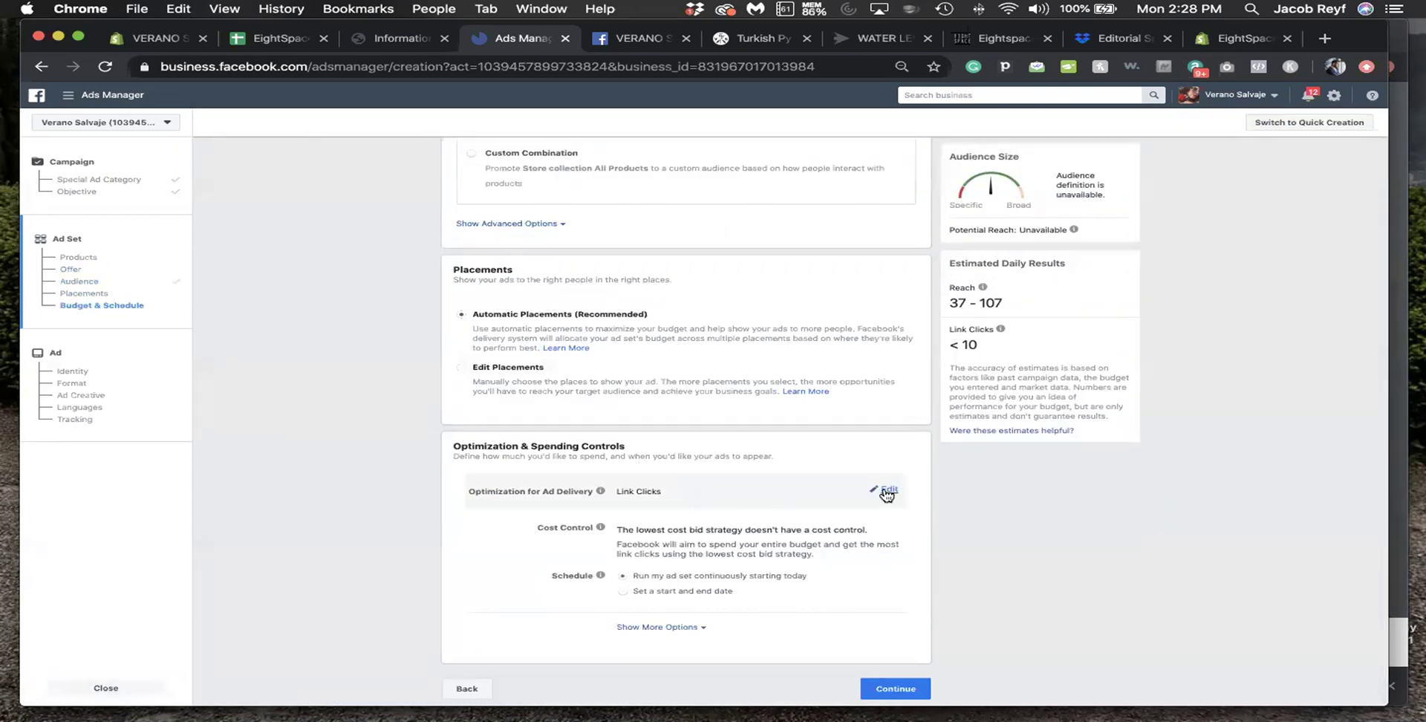
pyautogui.click(885, 492)
pyautogui.click(687, 494)
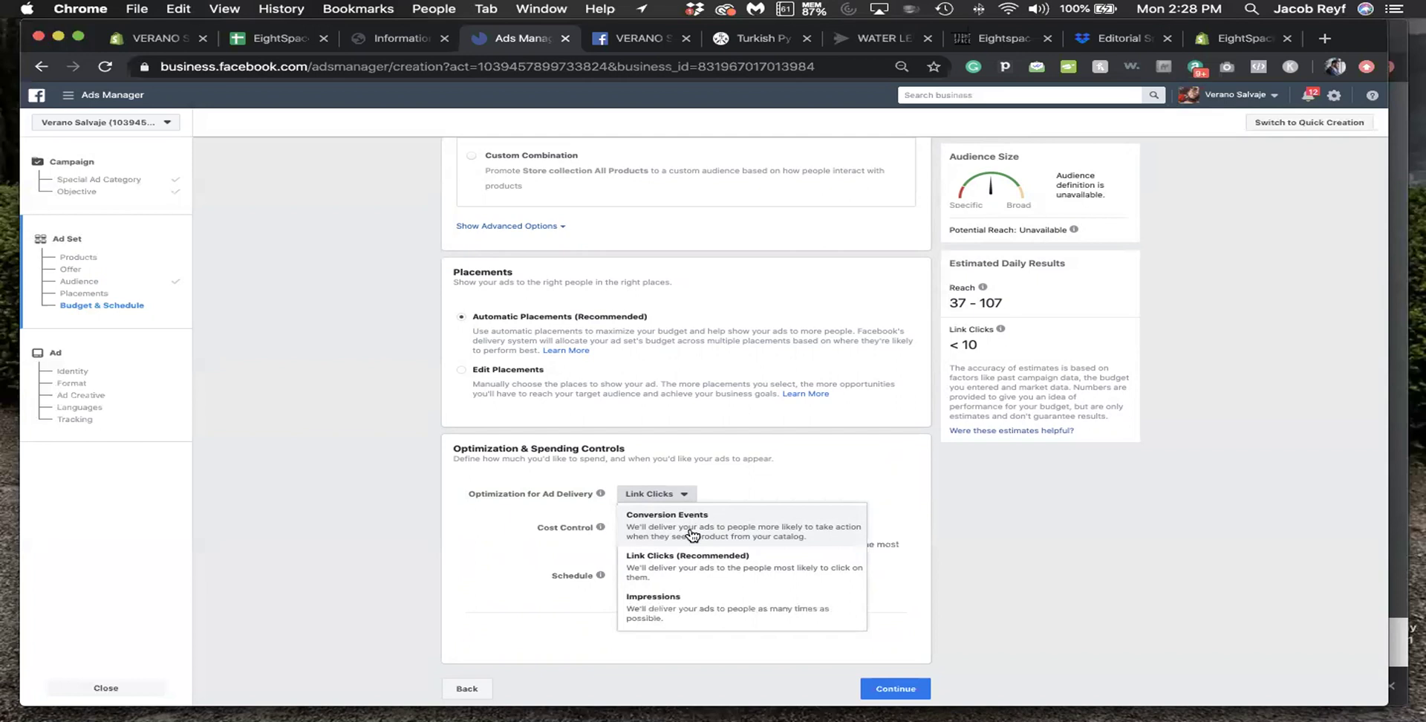
pyautogui.click(686, 529)
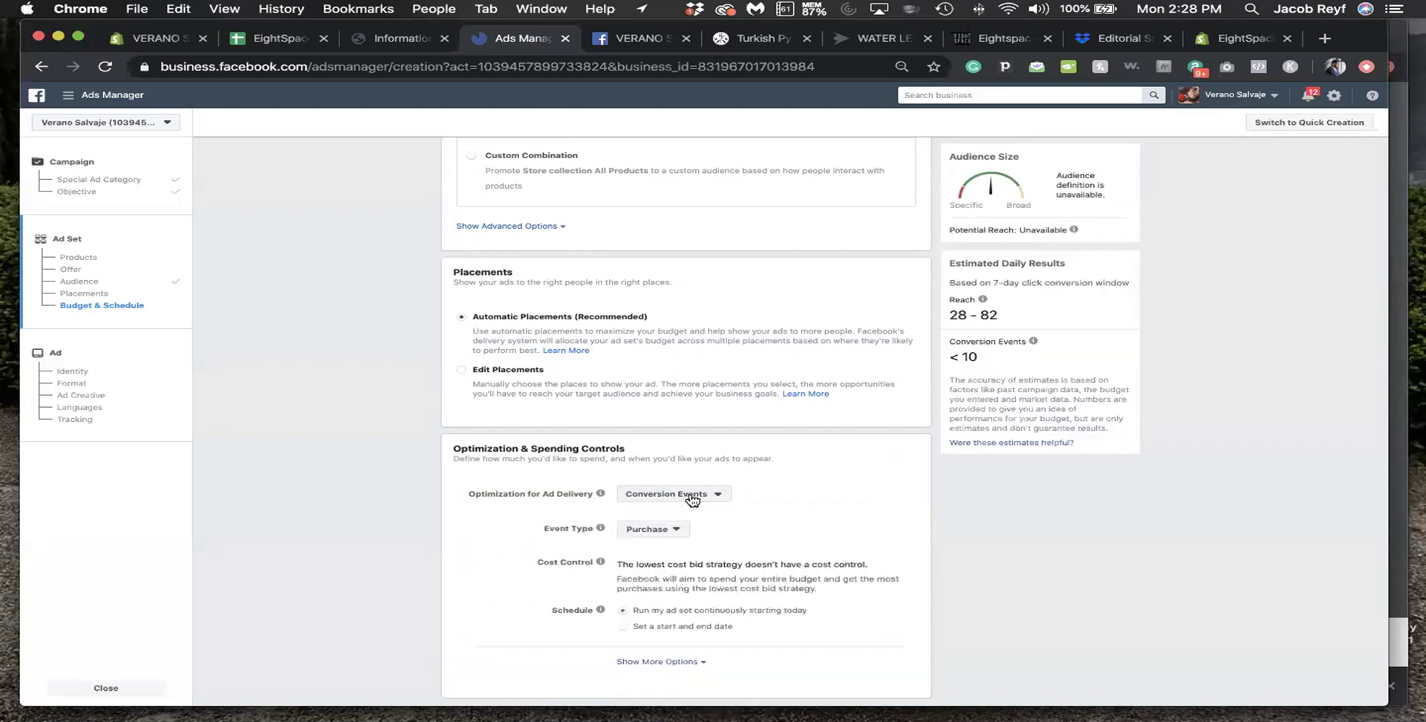
pyautogui.scroll(5, 802, 511)
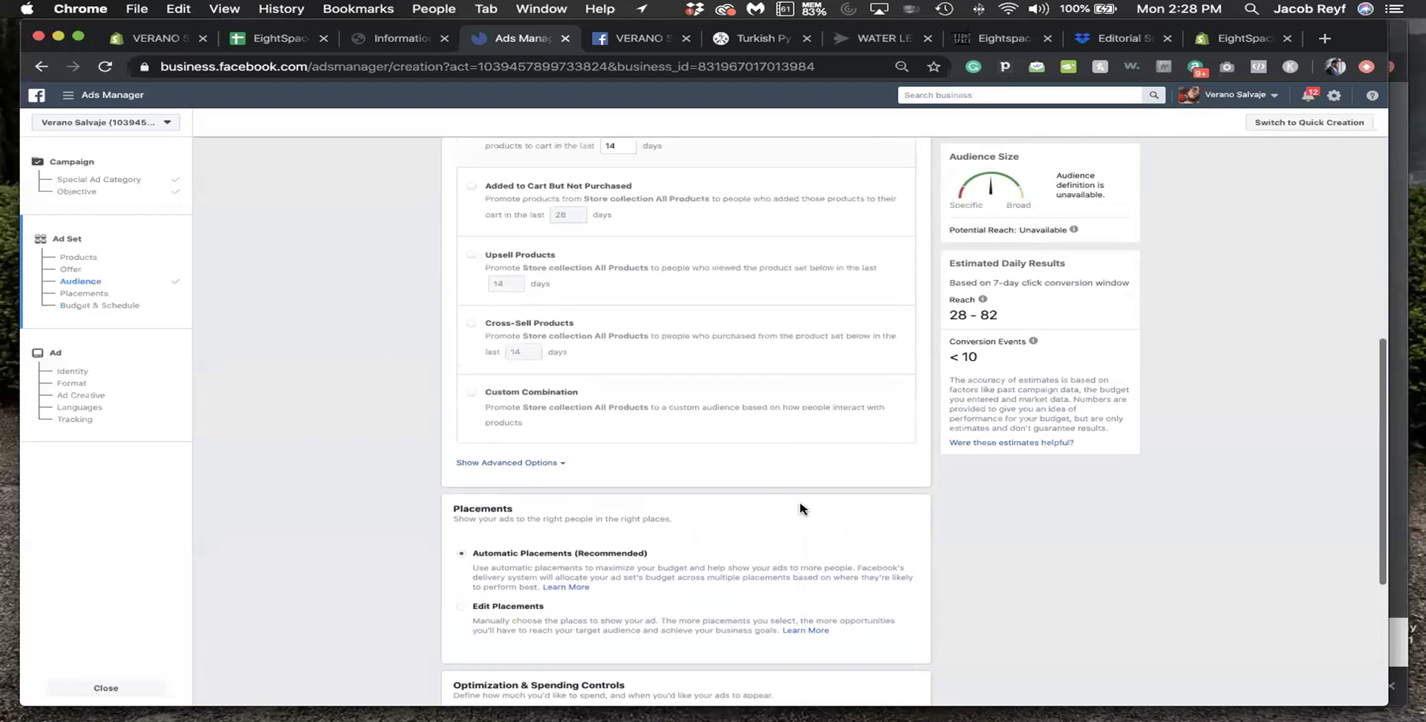
pyautogui.scroll(-3, 802, 510)
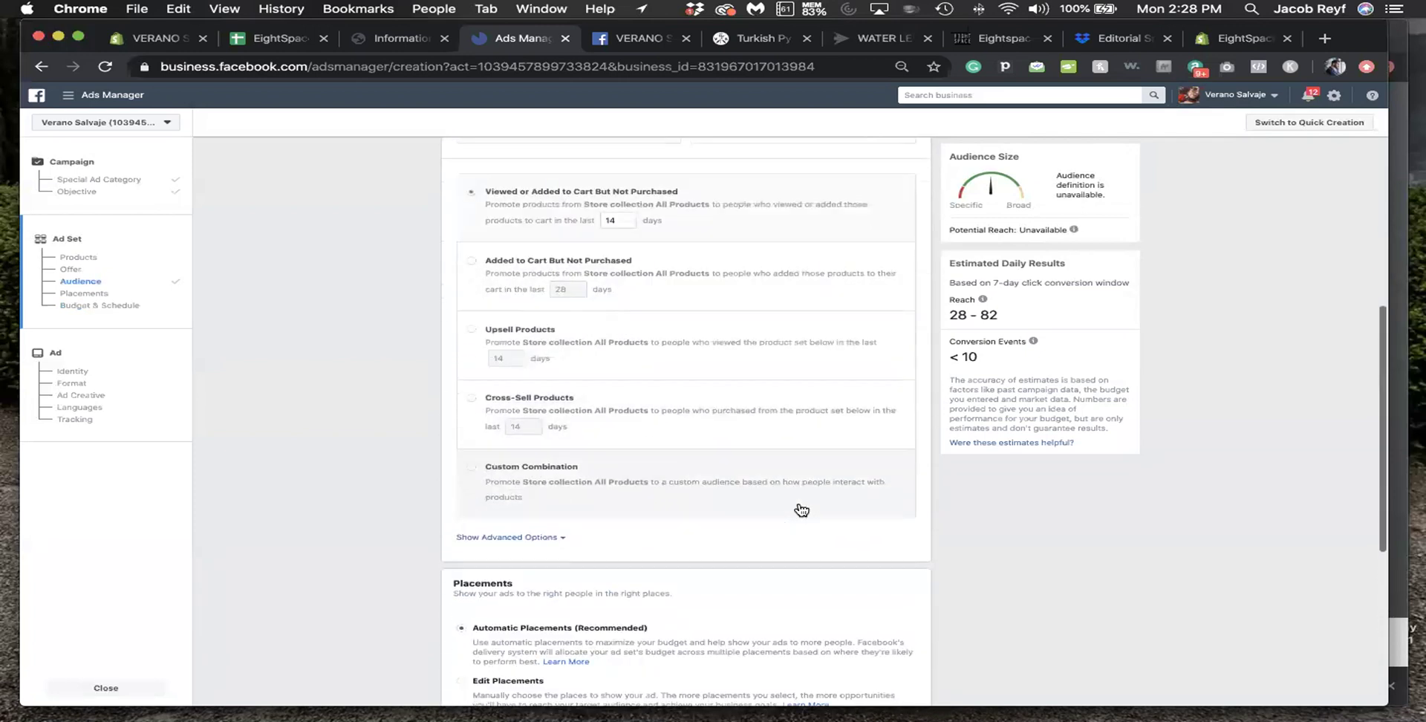
pyautogui.scroll(-5, 802, 510)
pyautogui.scroll(10, 802, 510)
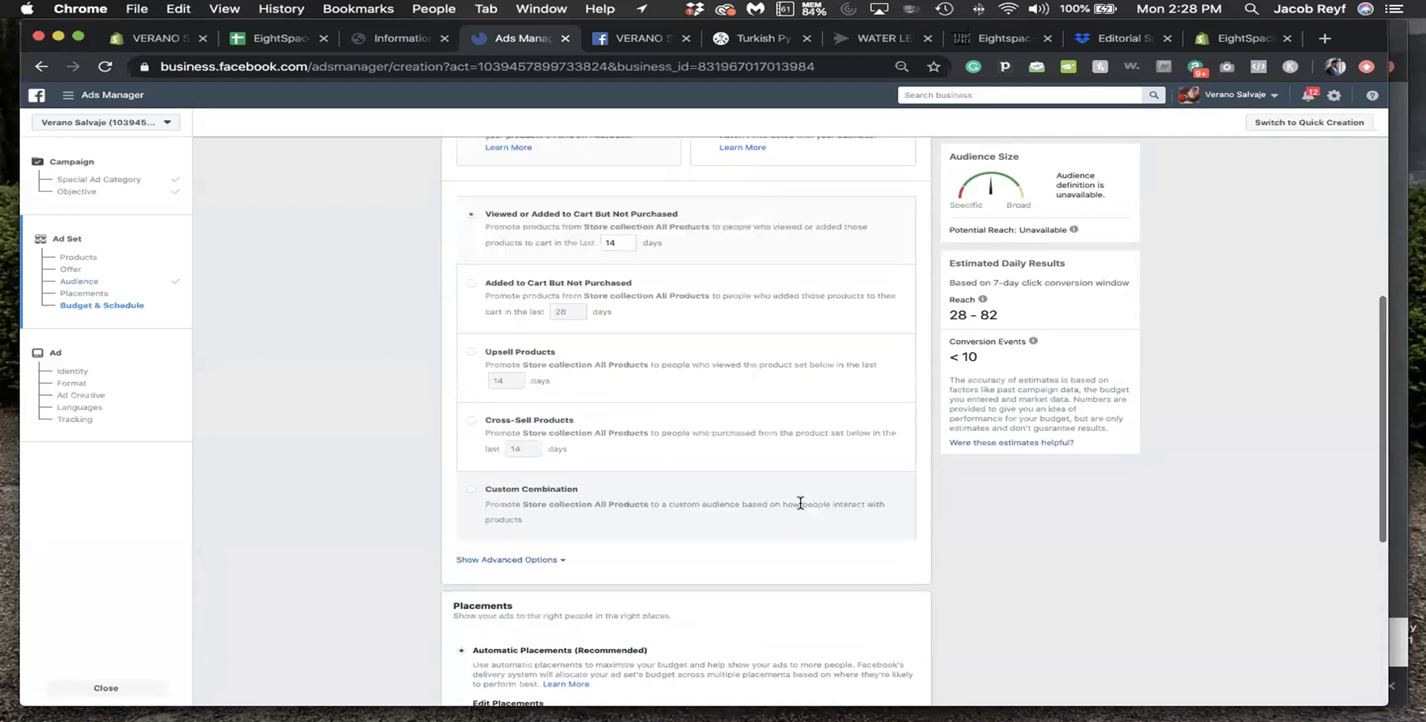
pyautogui.scroll(-2, 799, 508)
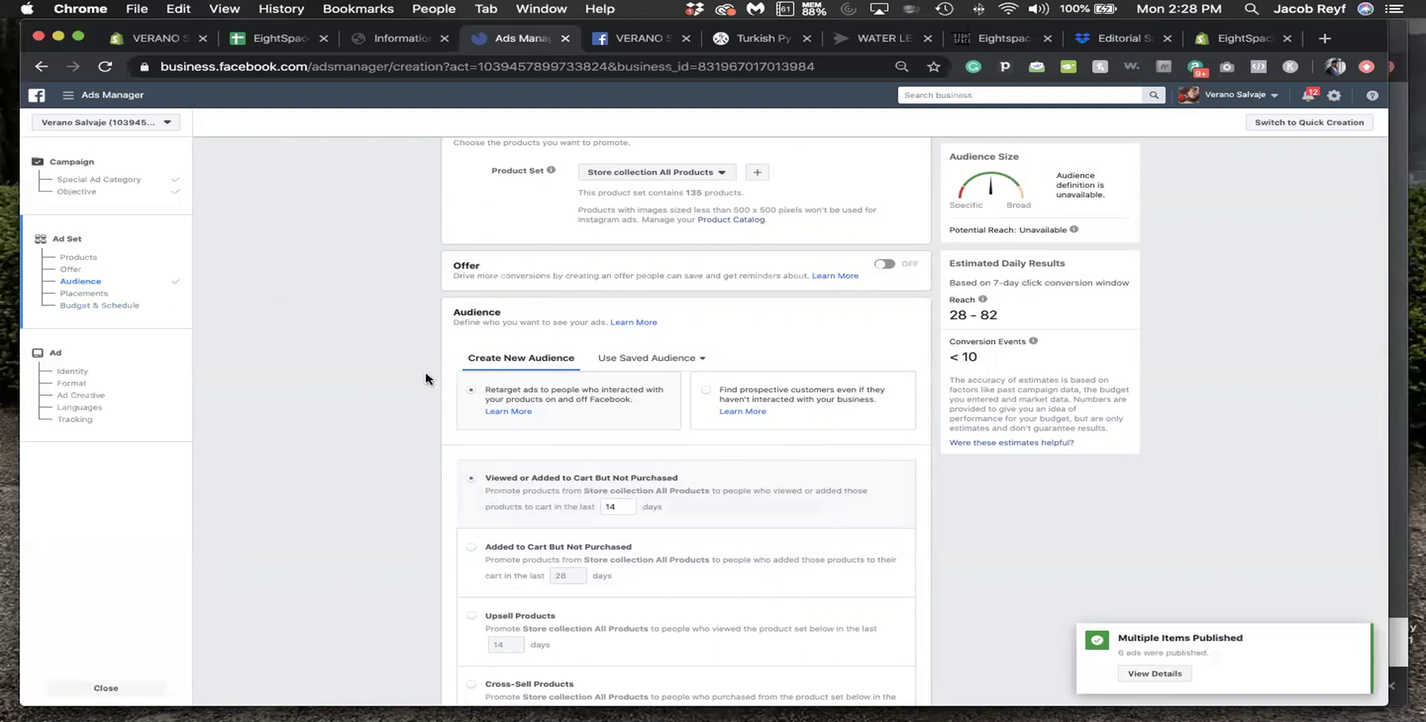
pyautogui.scroll(-5, 719, 520)
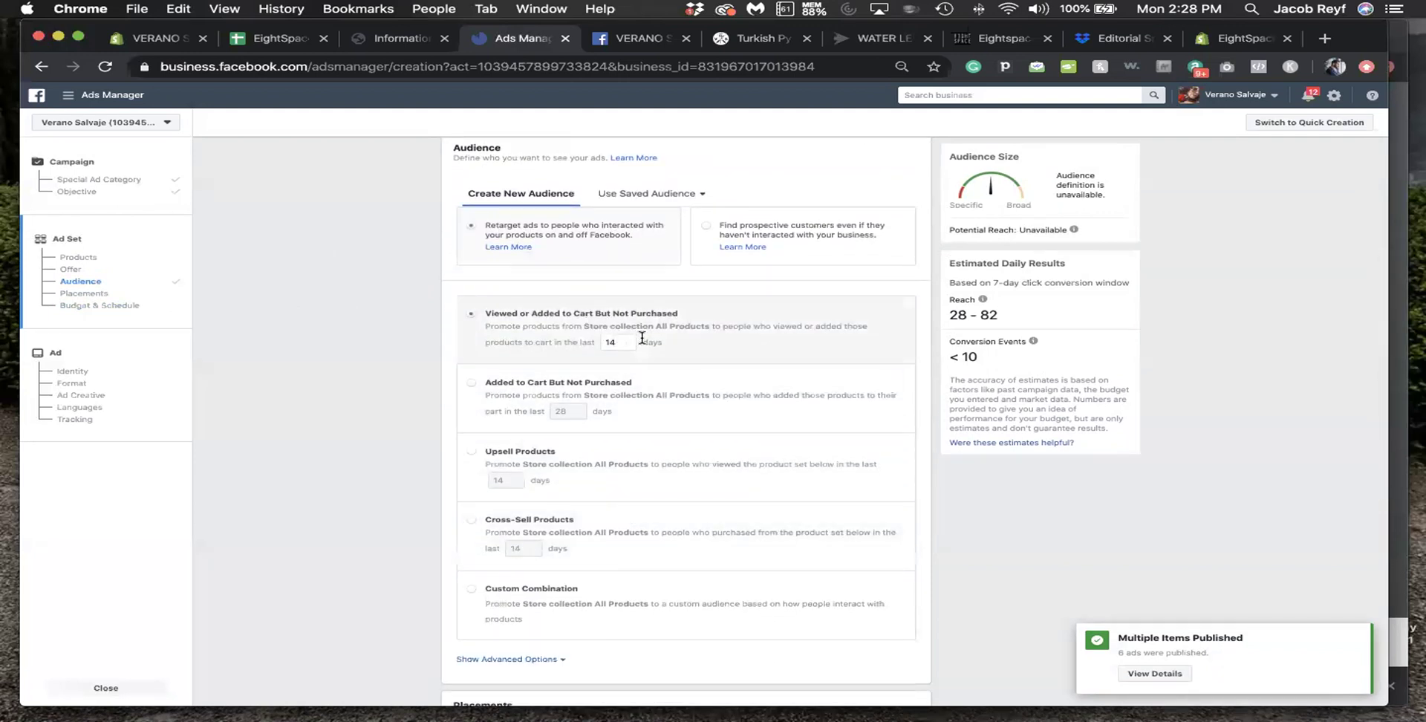
pyautogui.scroll(-10, 599, 358)
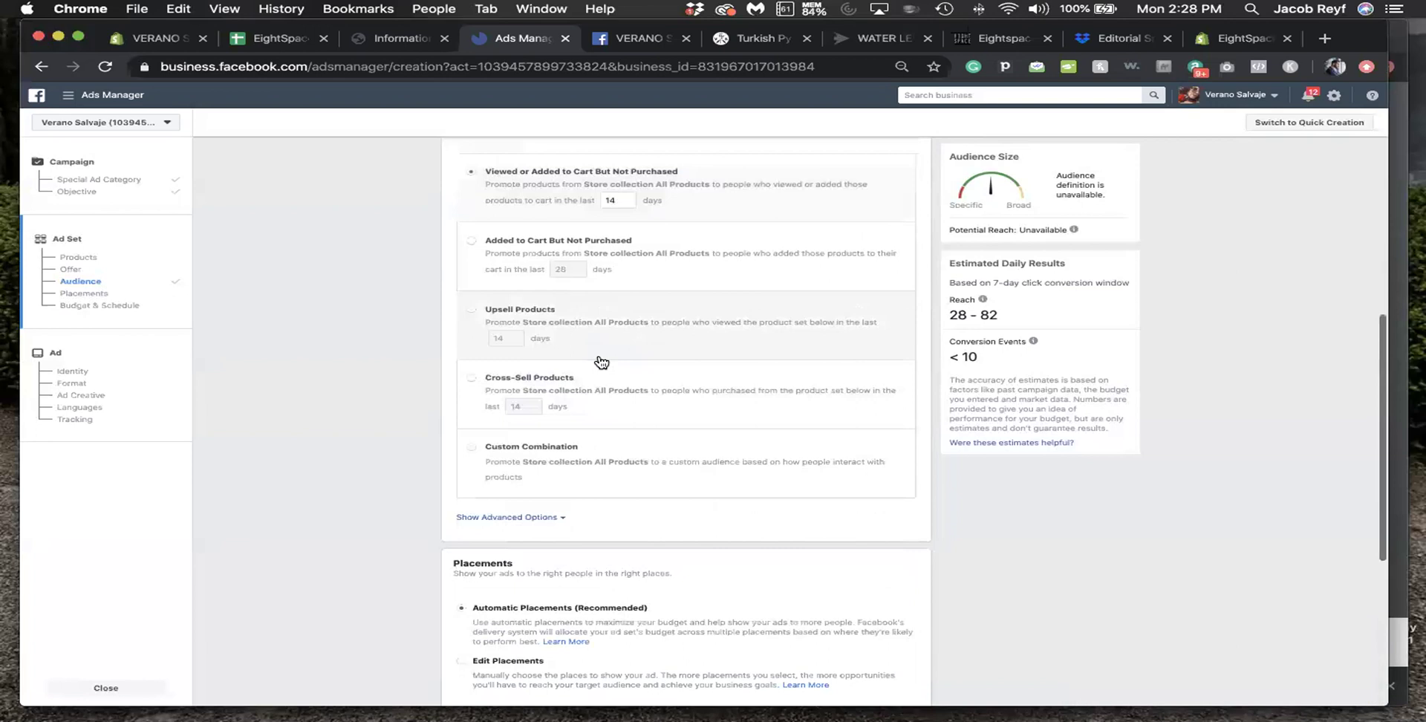
pyautogui.scroll(-3, 550, 376)
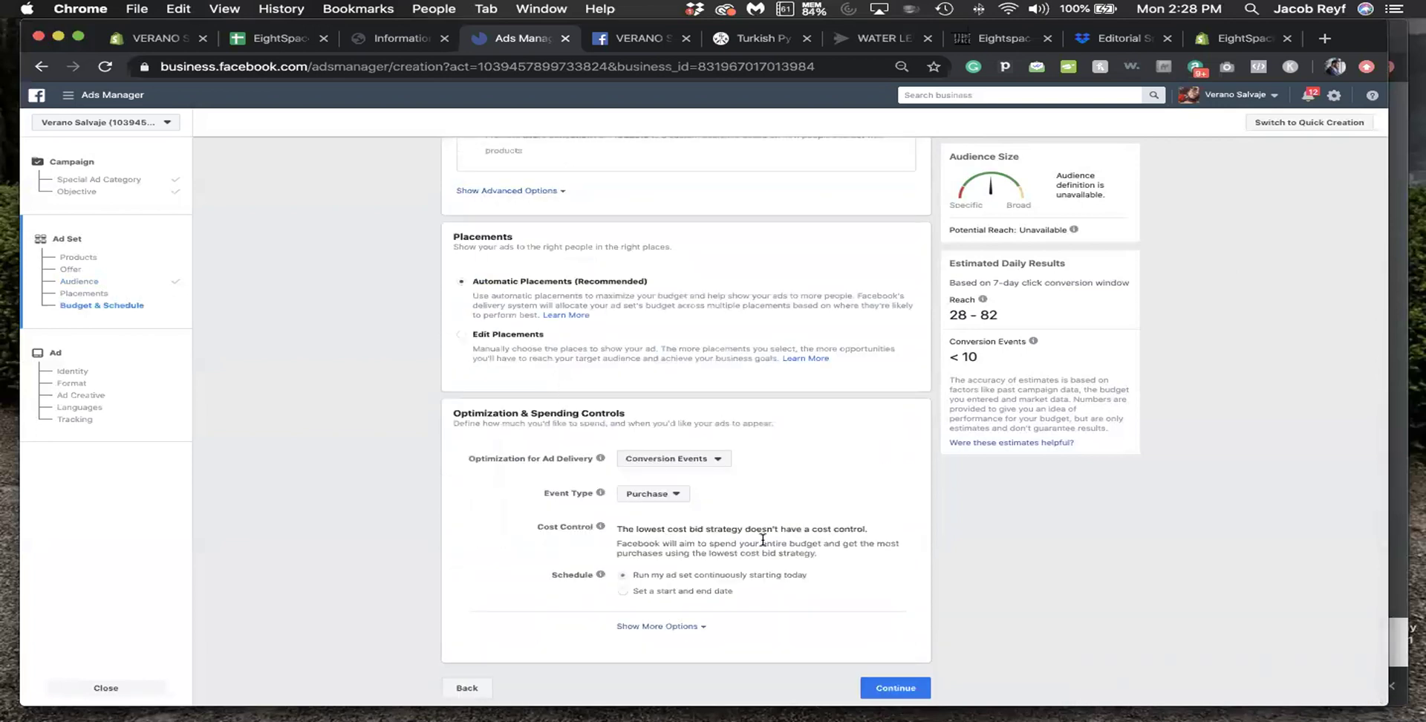
# - Go to the ad step and review the carousel headline built from product.name
pyautogui.click(894, 688)
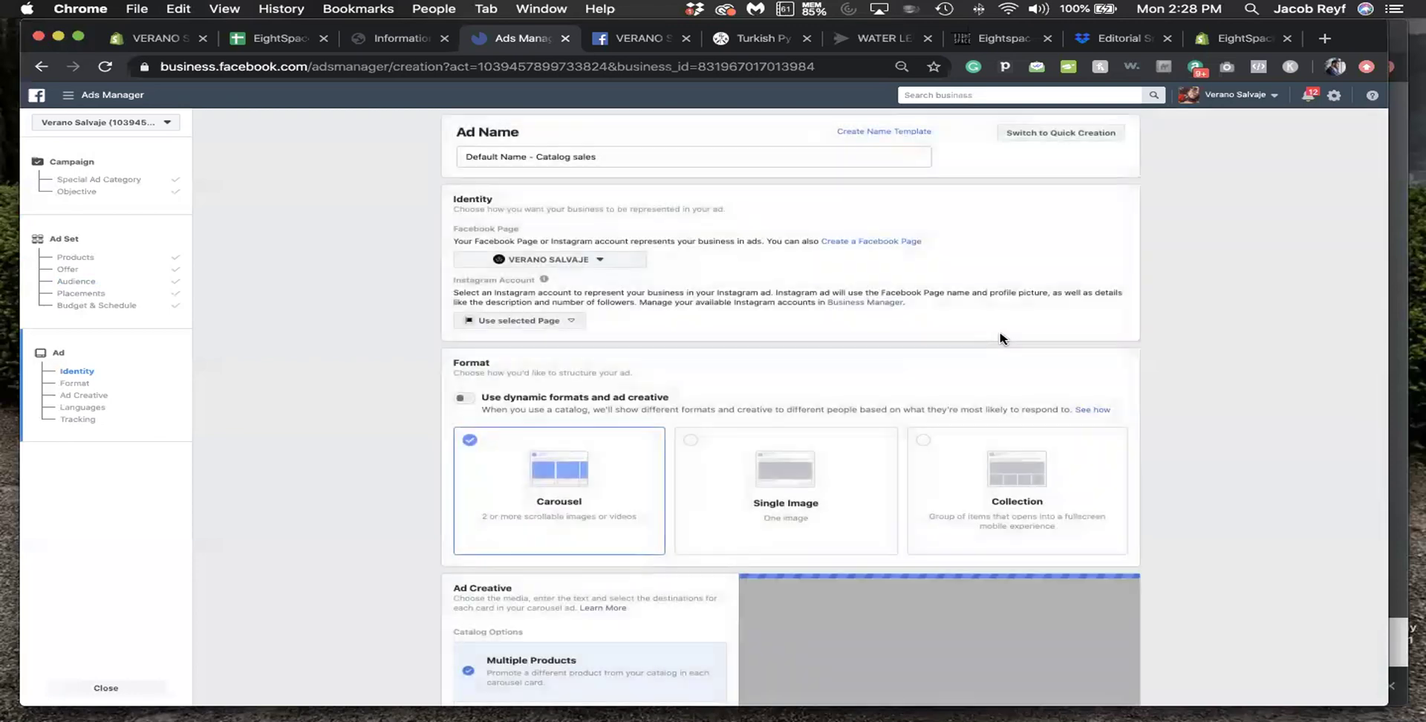
pyautogui.scroll(-10, 594, 382)
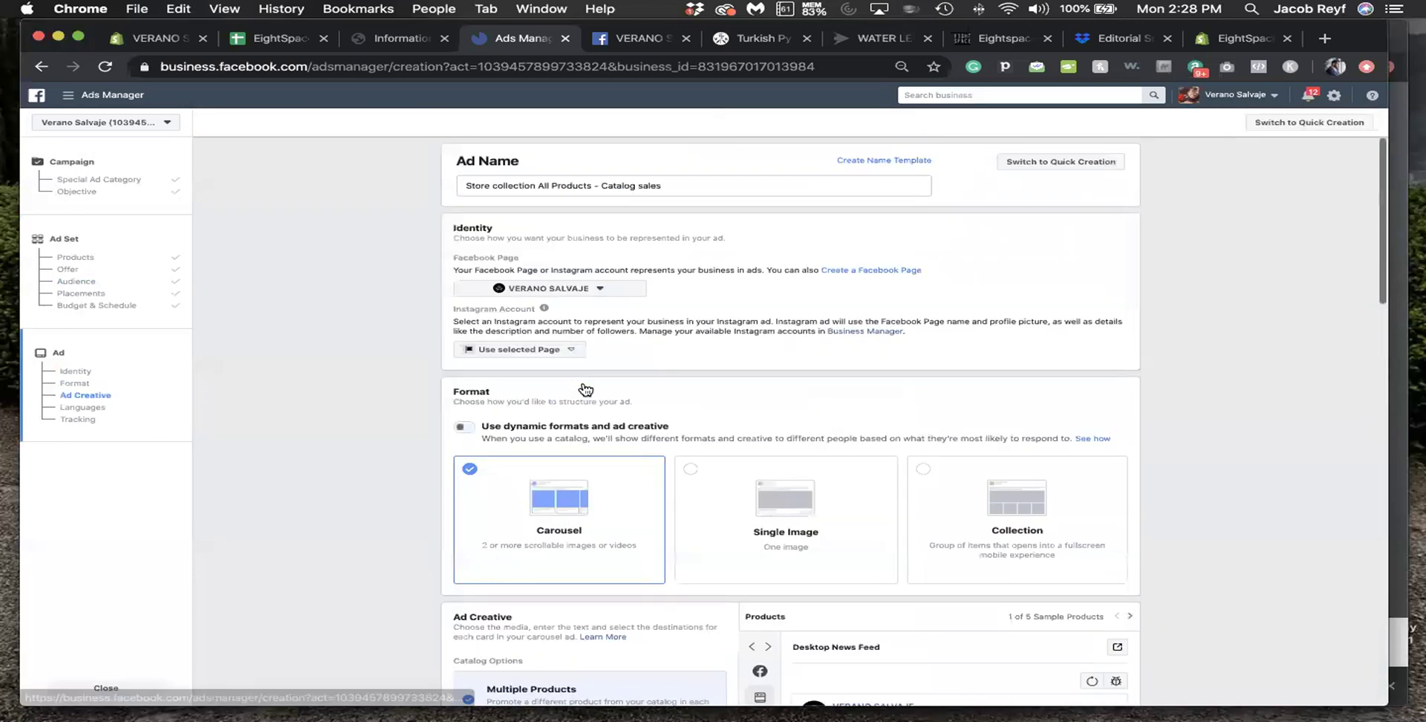
pyautogui.scroll(-20, 582, 386)
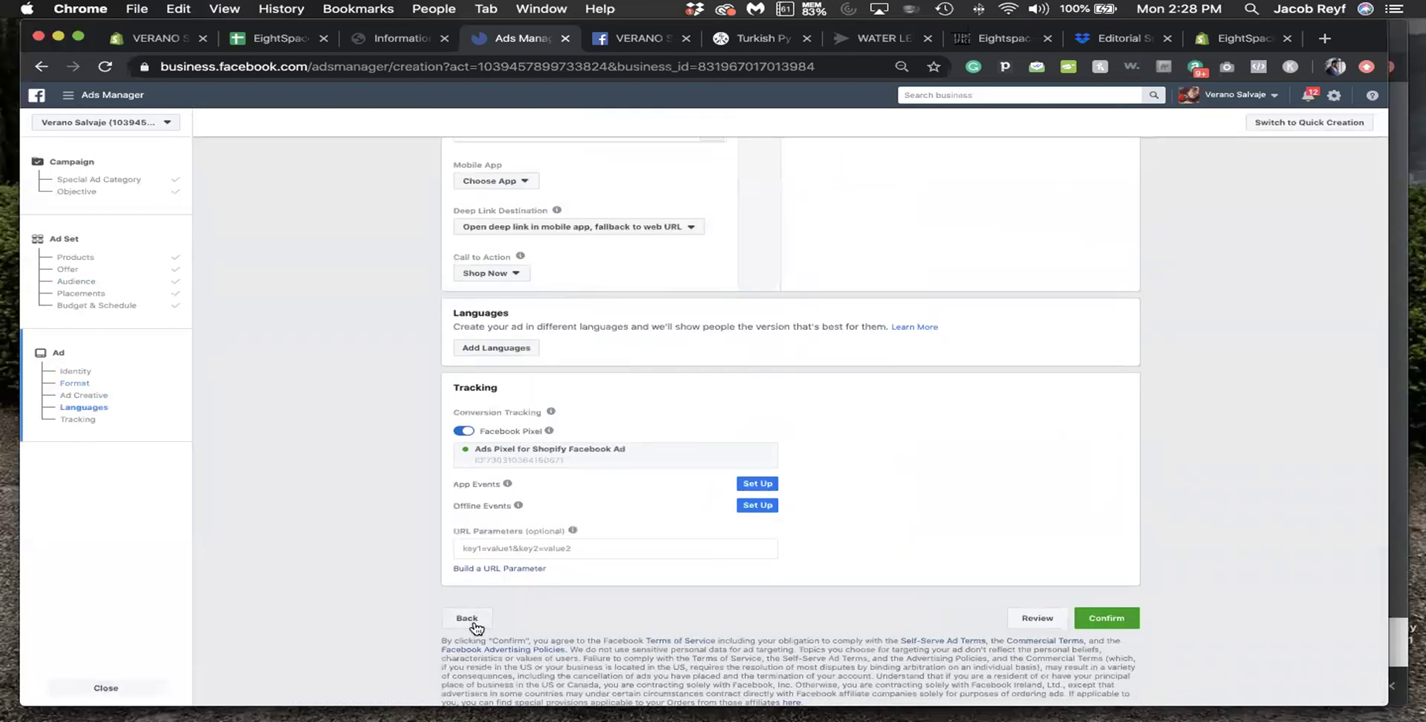
pyautogui.scroll(10, 603, 407)
pyautogui.scroll(-5, 649, 418)
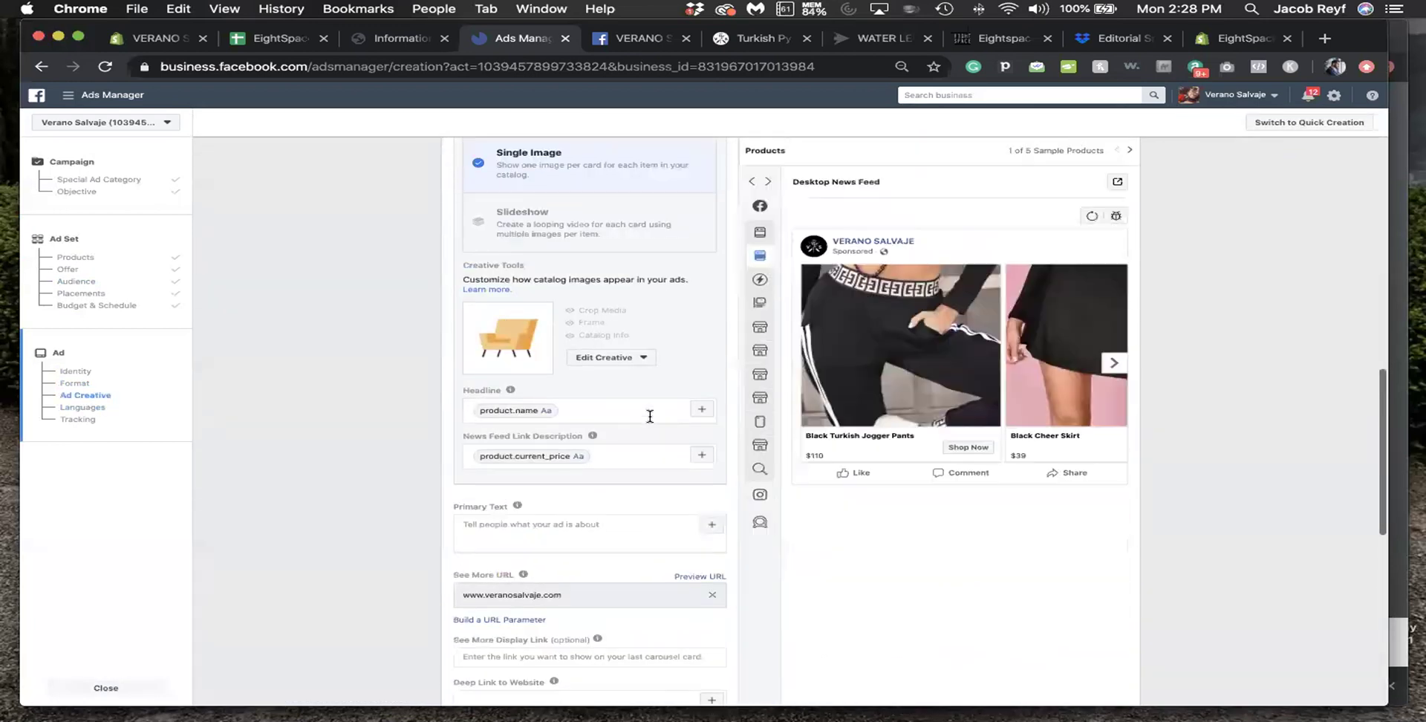
pyautogui.click(573, 411)
pyautogui.moveTo(512, 391)
# - Choose the brand's own Instagram account as the ad's Instagram identity
pyautogui.scroll(5, 594, 371)
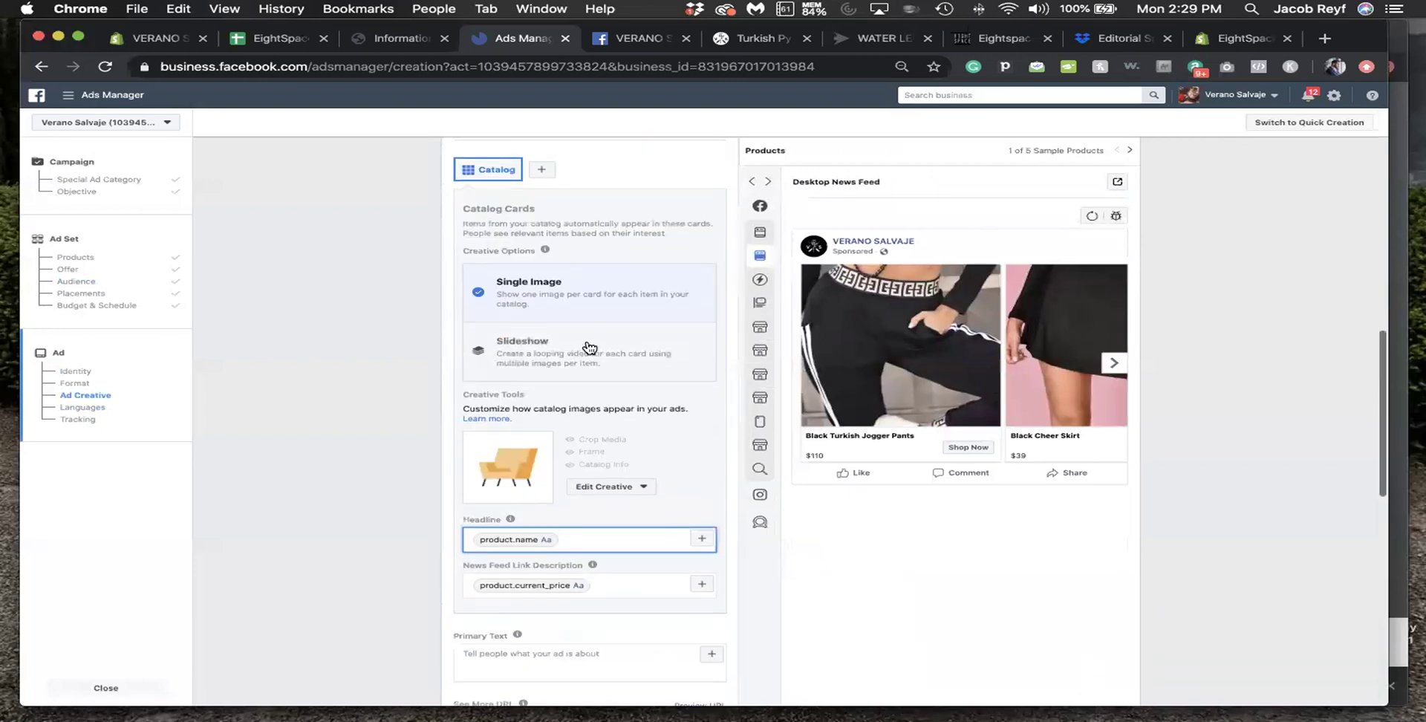
pyautogui.scroll(5, 584, 366)
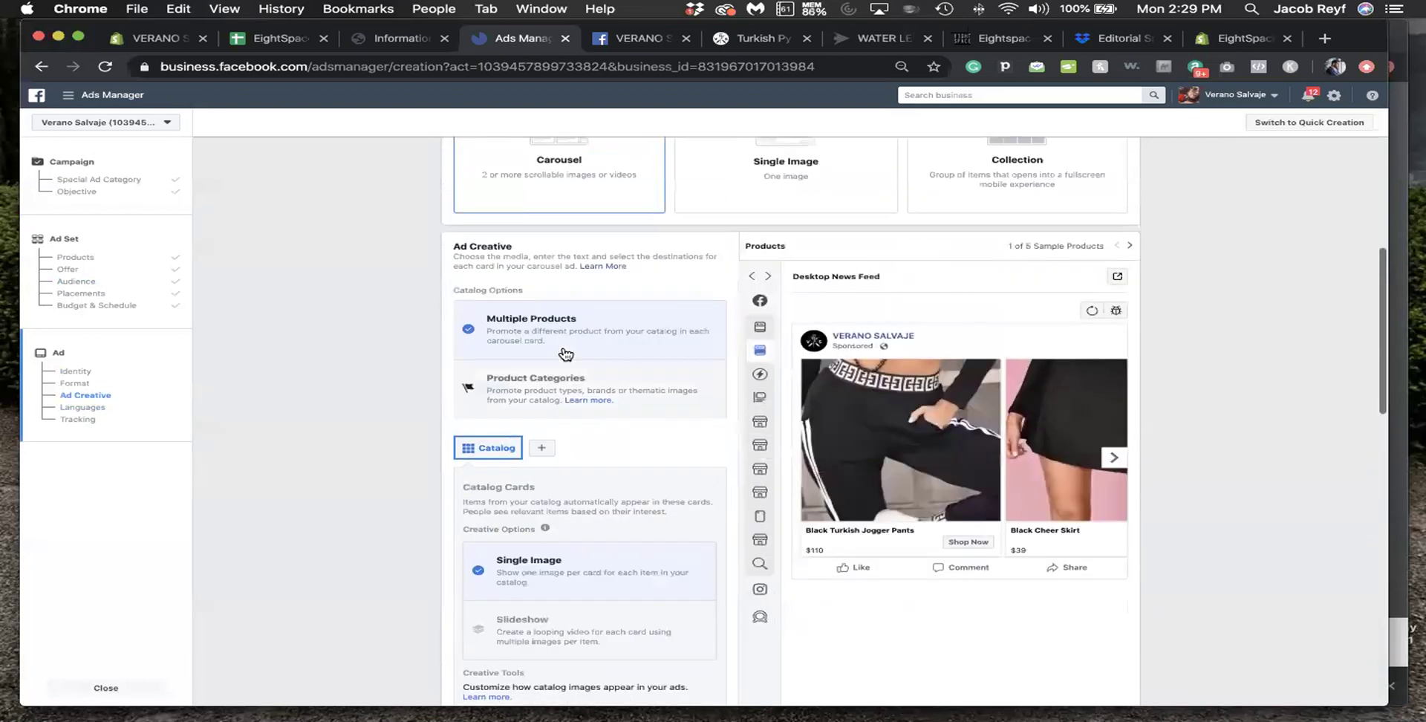
pyautogui.scroll(1, 566, 302)
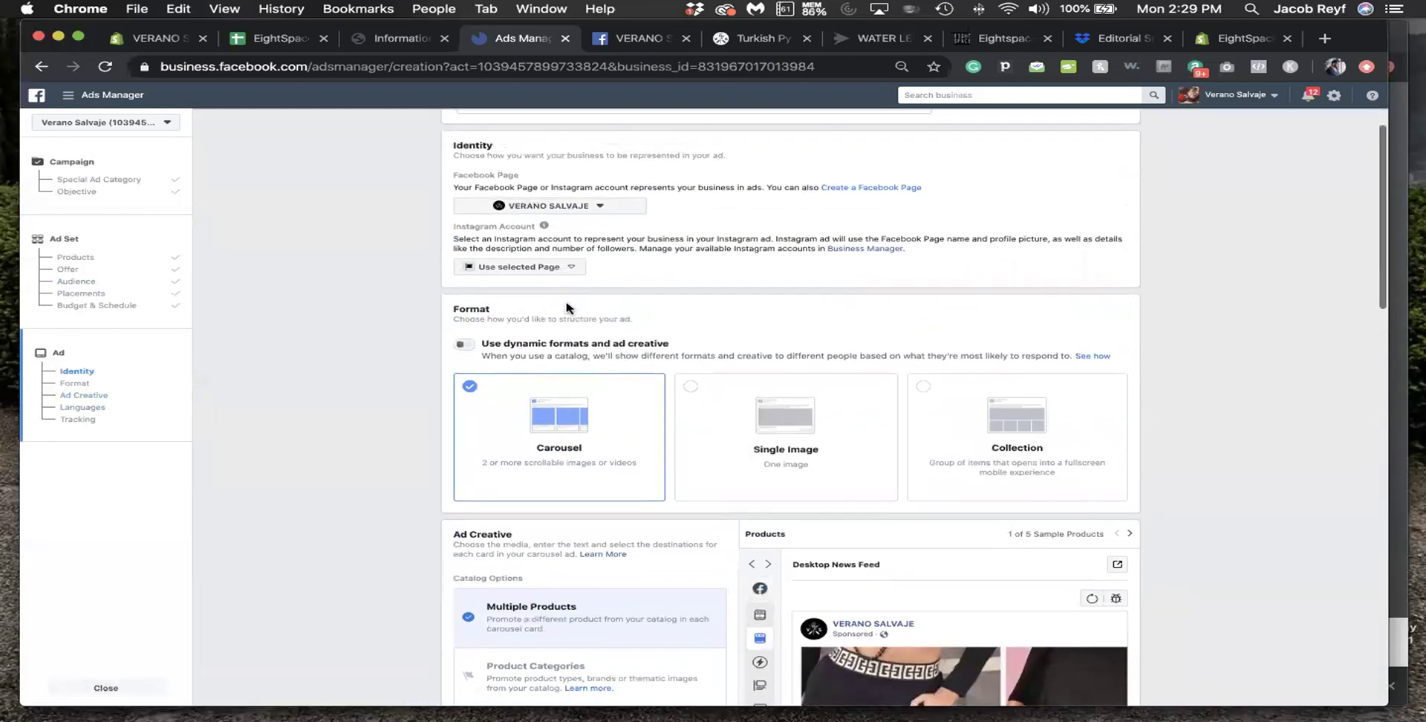
pyautogui.click(563, 267)
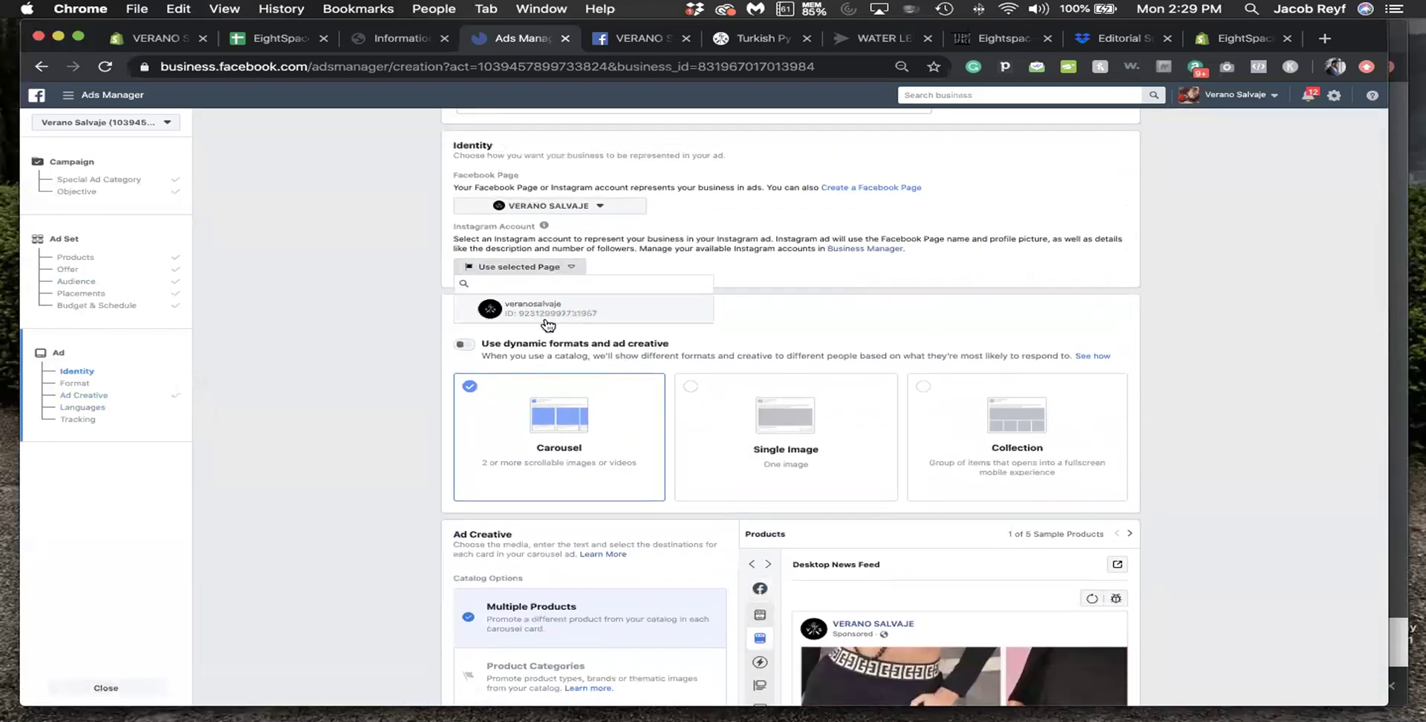
pyautogui.scroll(-3, 553, 380)
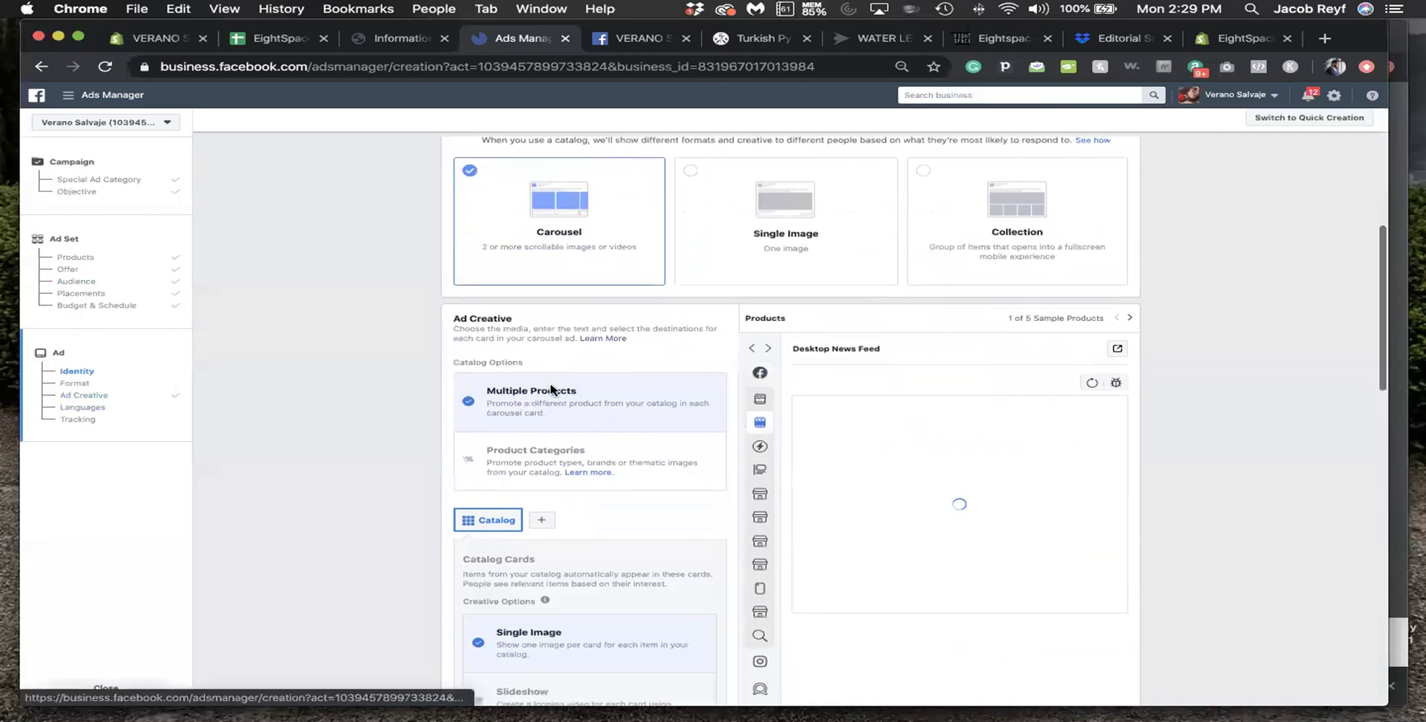
# - Switch the catalog ad's format from Carousel to Single Image
pyautogui.click(743, 266)
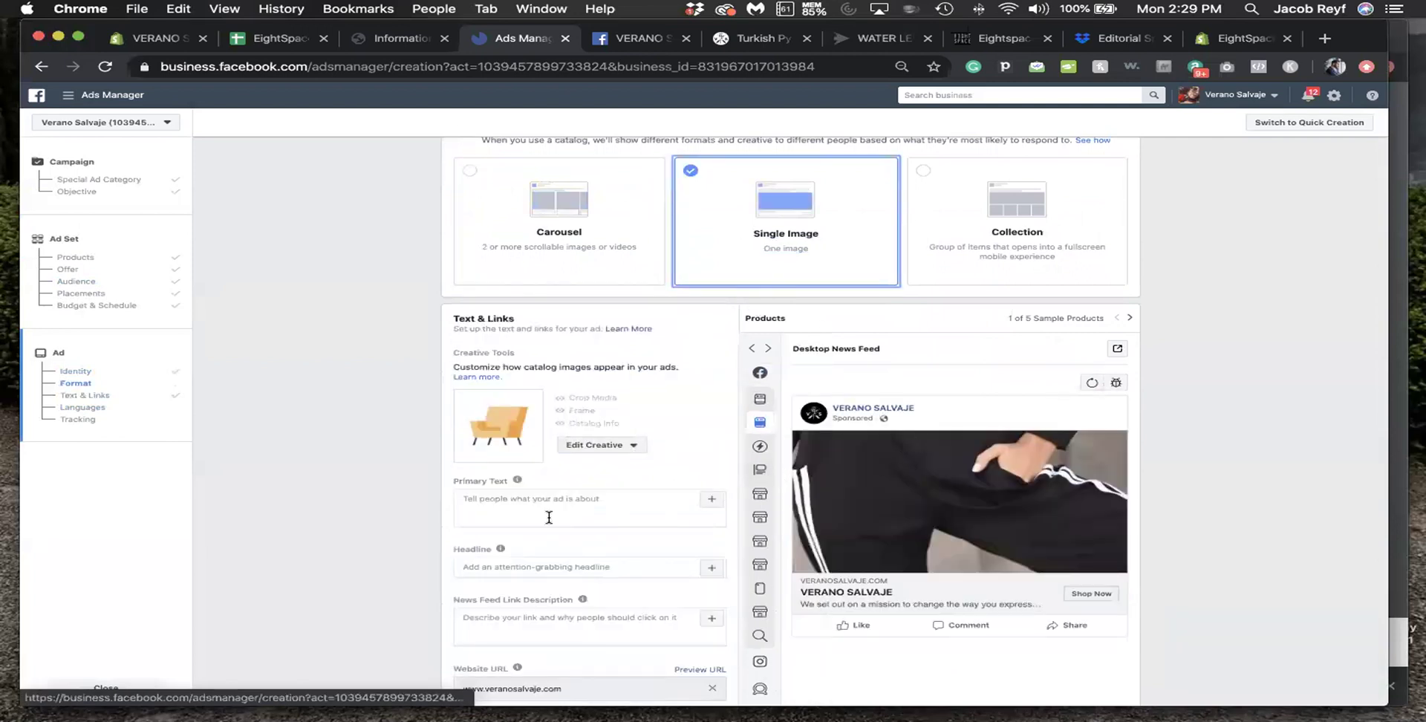
pyautogui.click(711, 505)
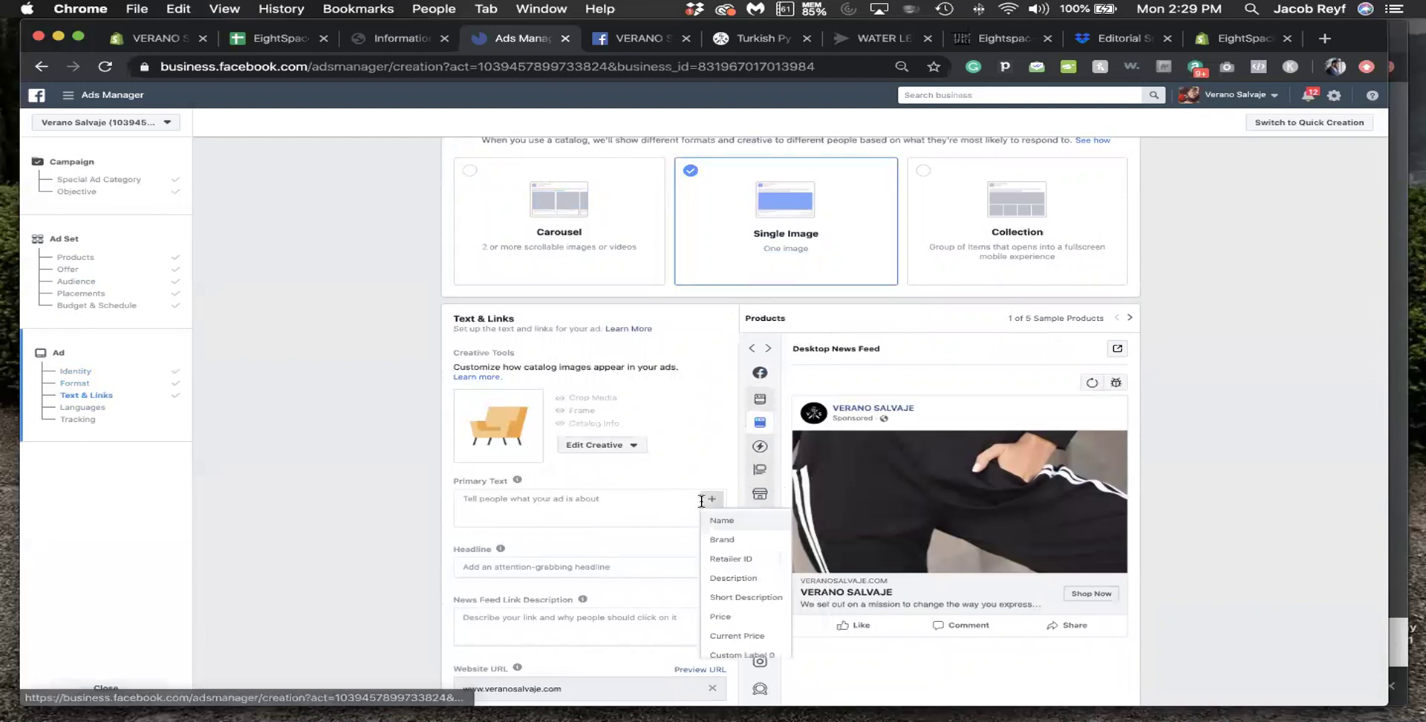
pyautogui.click(637, 498)
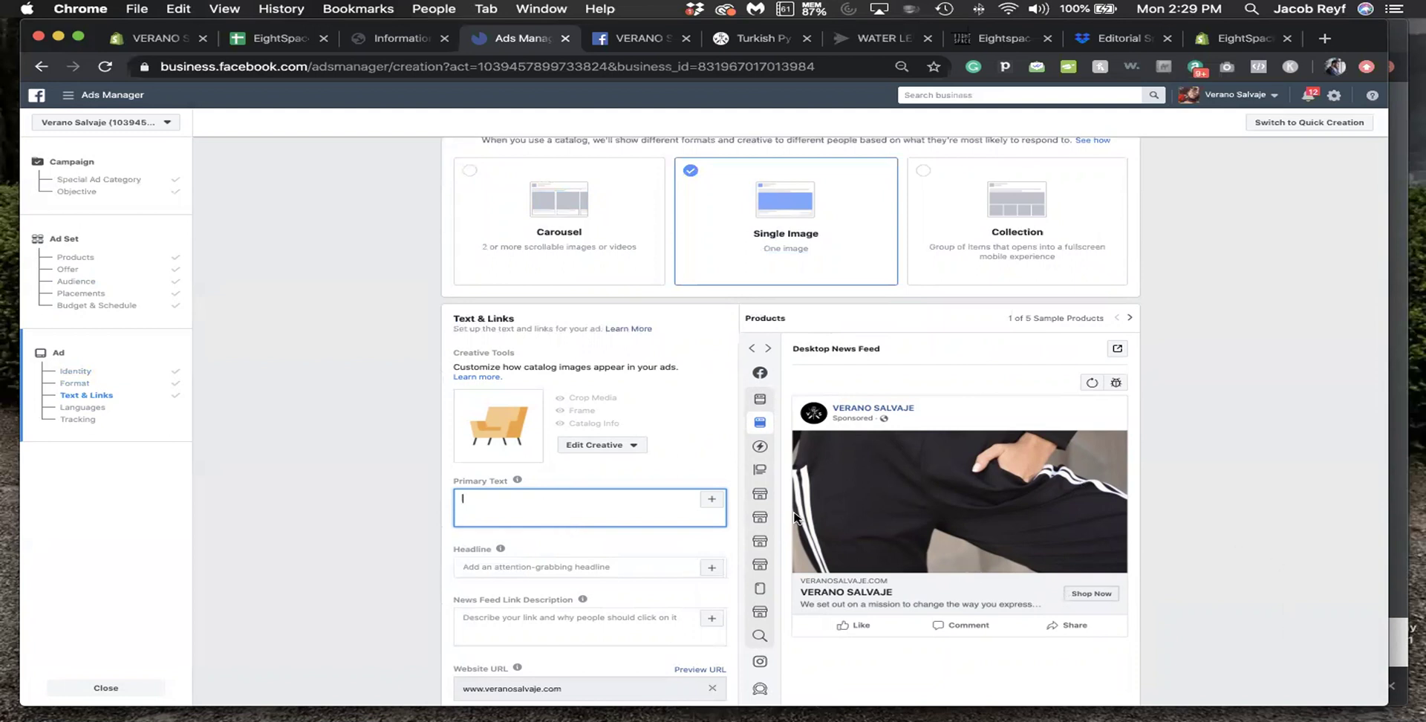
# - Browse the Primary Text catalog-field list, leaving the primary text empty
pyautogui.scroll(-3, 668, 460)
pyautogui.click(715, 369)
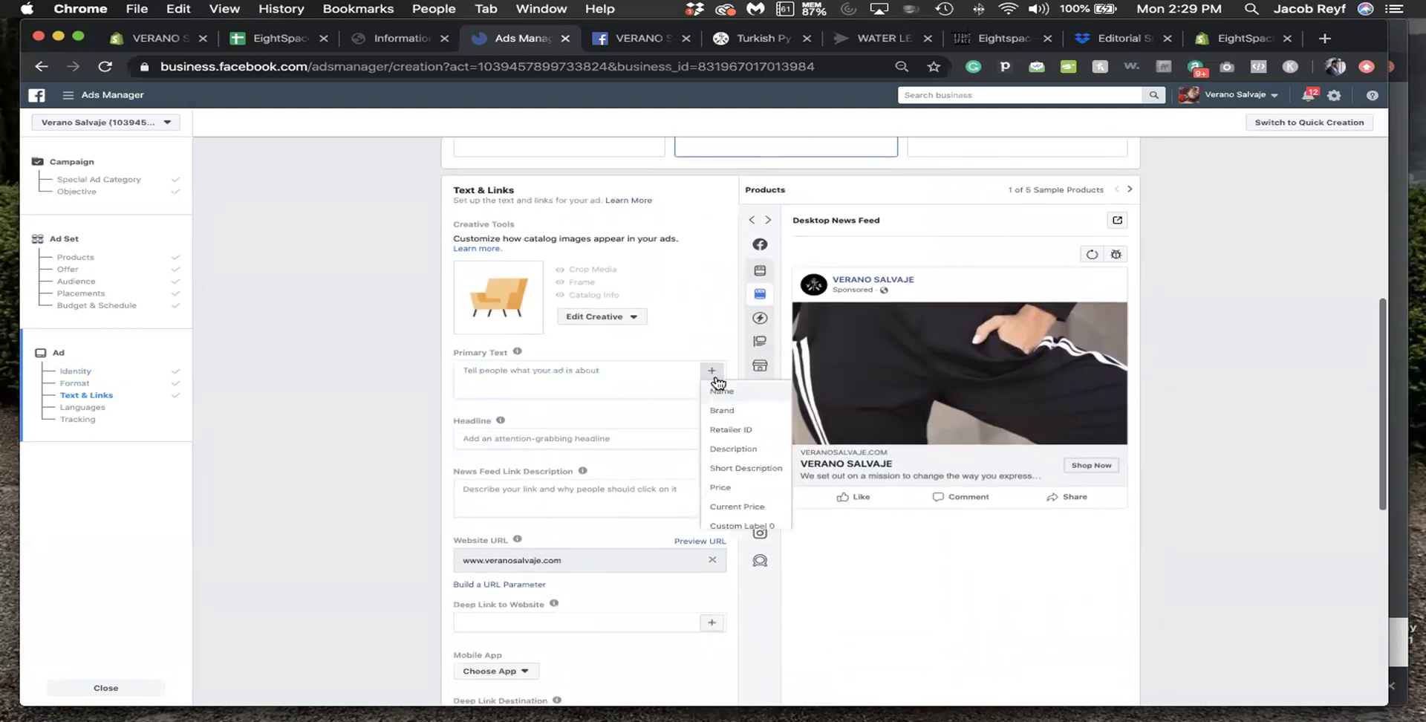
pyautogui.click(552, 371)
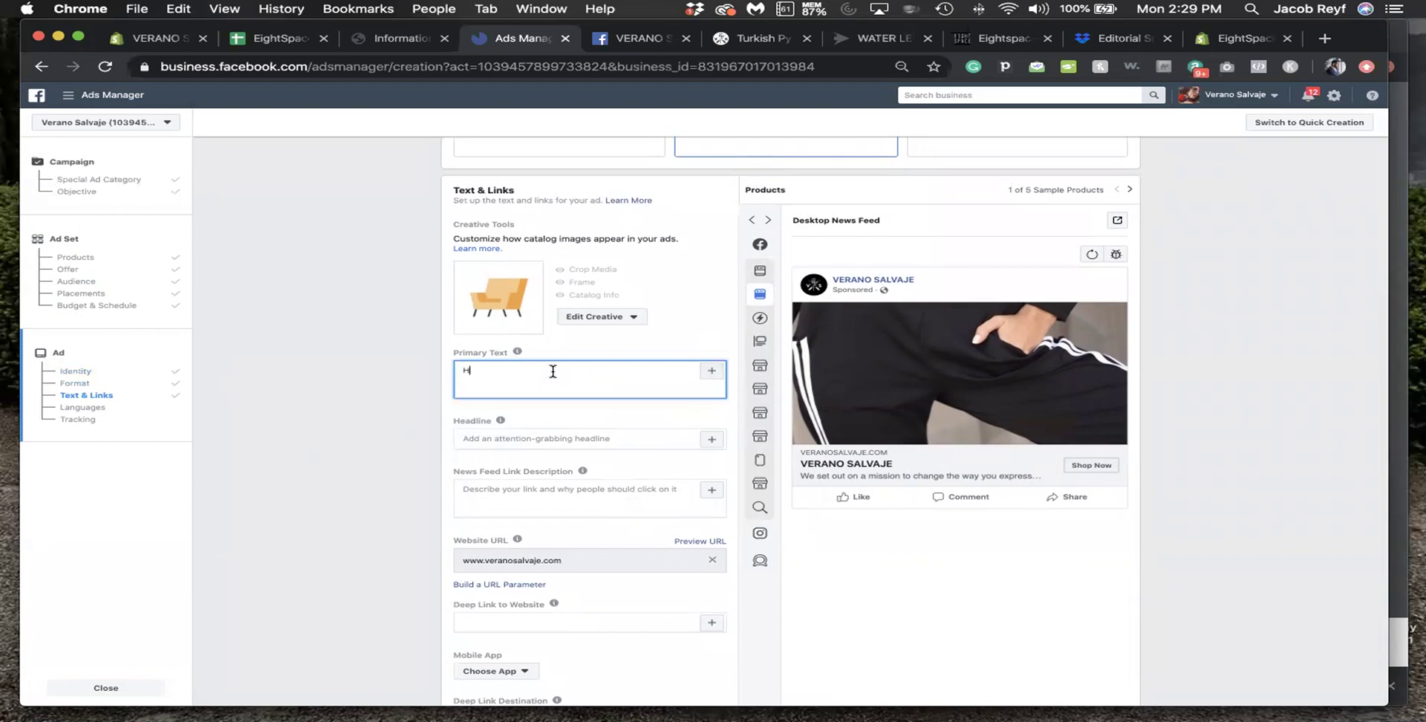
pyautogui.write('H')
pyautogui.press('BackSpace')
pyautogui.scroll(-5, 389, 321)
# - Switch the catalog ad's format back to Carousel
pyautogui.scroll(-4, 389, 321)
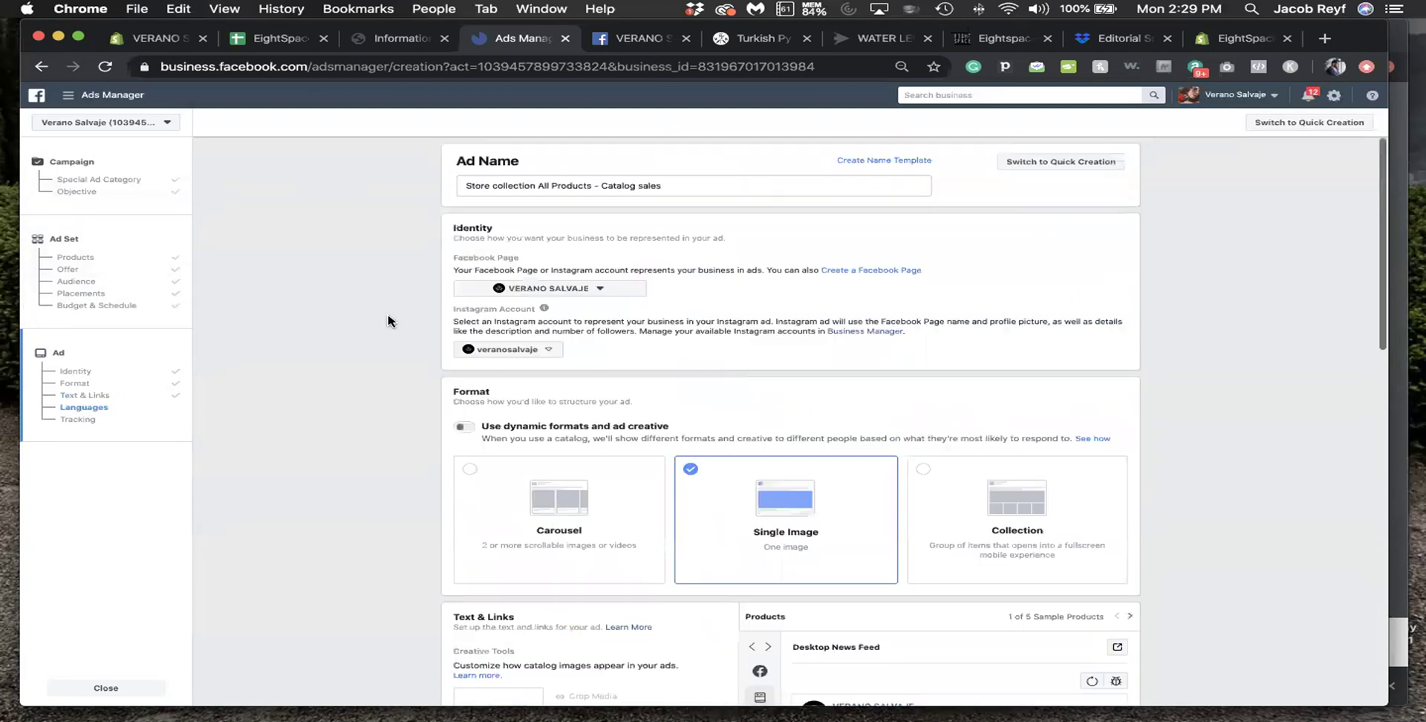
pyautogui.scroll(2, 445, 341)
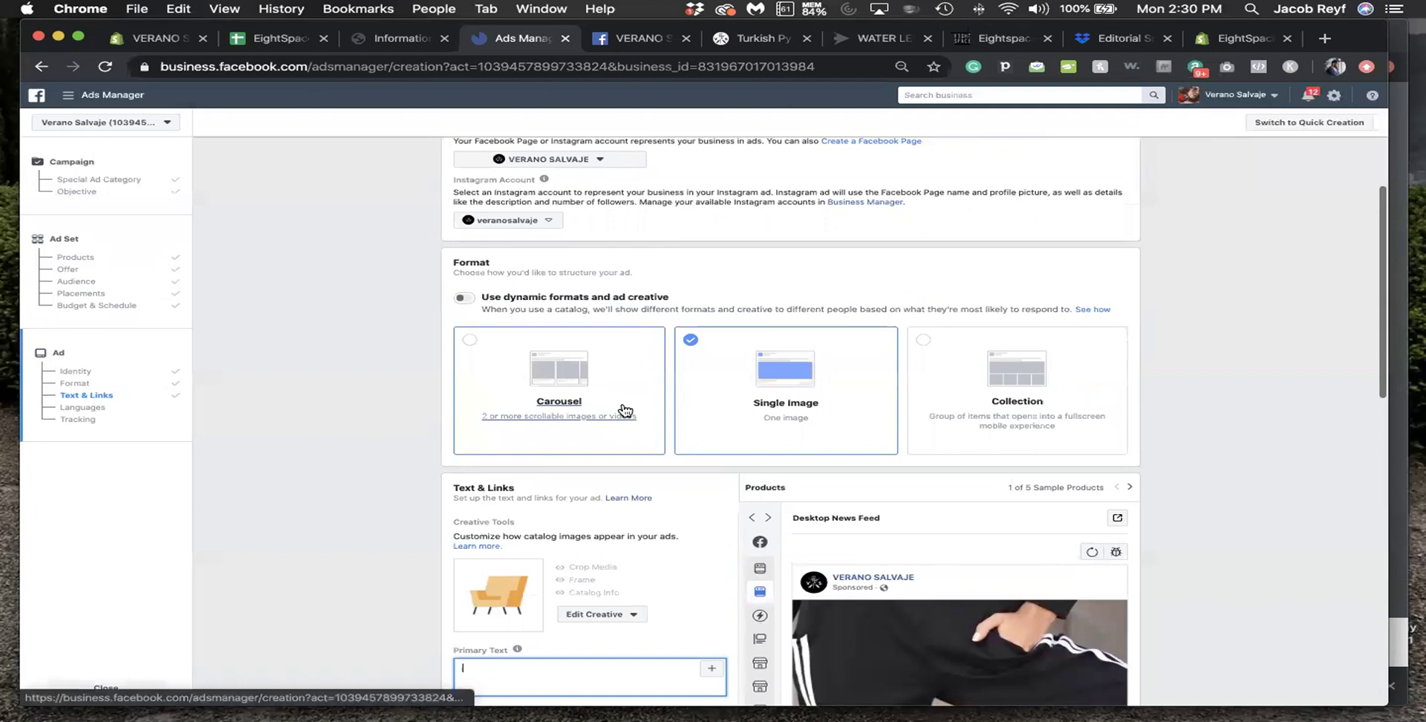
pyautogui.click(627, 371)
pyautogui.scroll(-8, 414, 527)
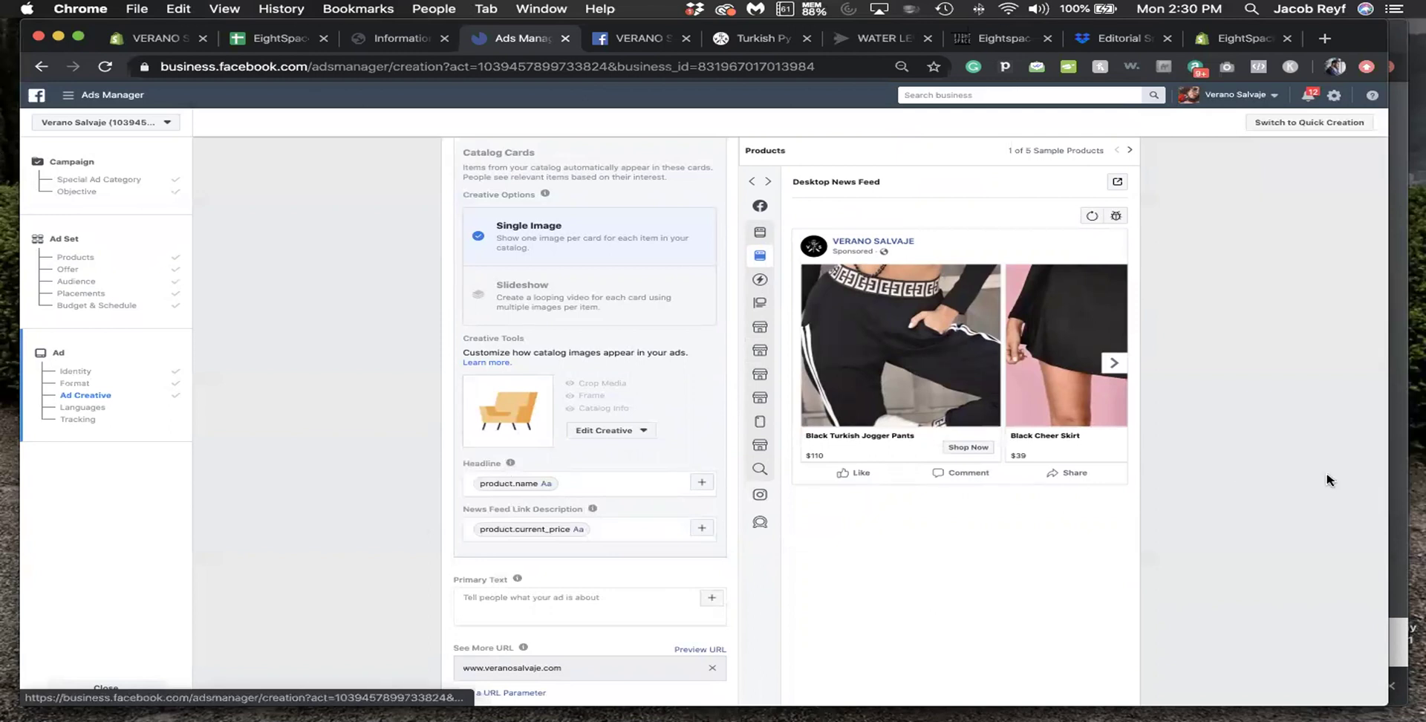
# - Page the preview forward to the last product card, then back to Black Turkish Jogger Pants
pyautogui.click(1114, 363)
pyautogui.click(1113, 362)
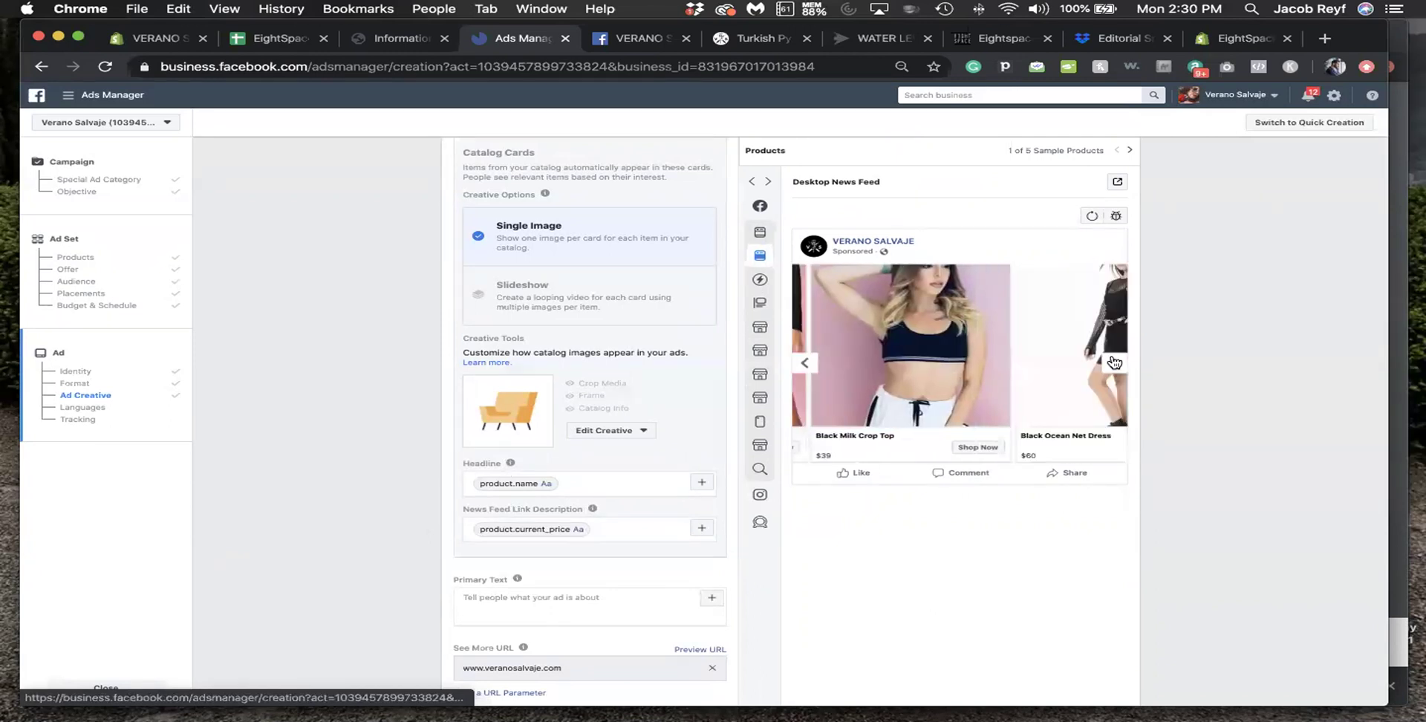
pyautogui.click(1114, 363)
pyautogui.click(1114, 362)
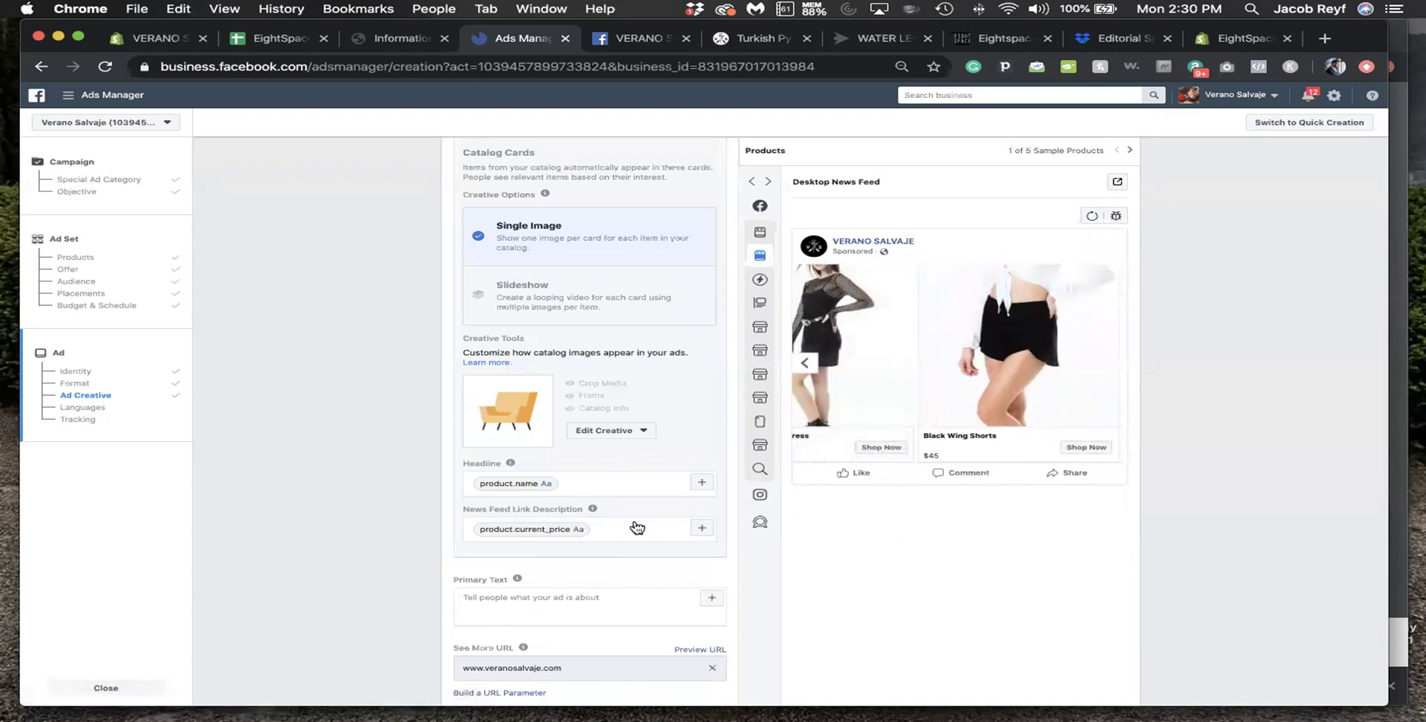
pyautogui.click(807, 365)
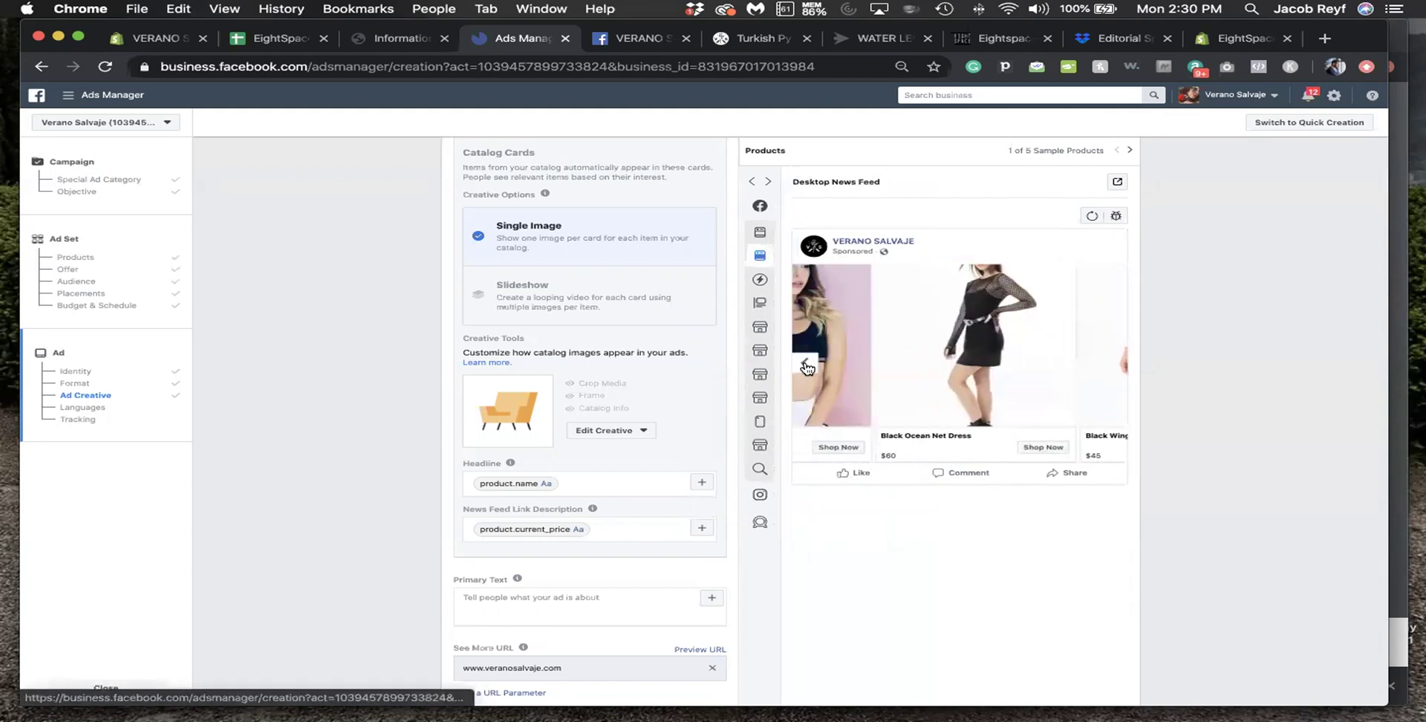
pyautogui.click(807, 366)
pyautogui.click(807, 365)
pyautogui.click(807, 365)
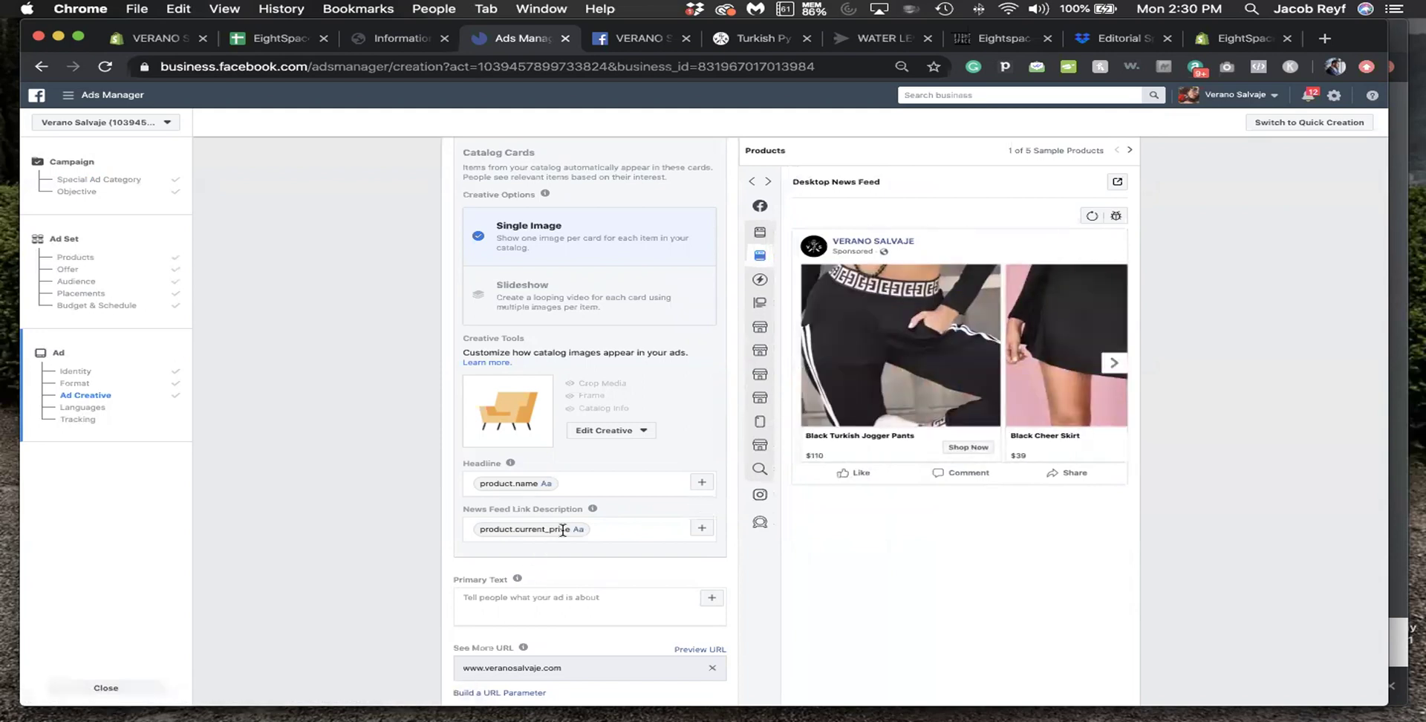
# - Scroll down to the empty Primary Text field and place the cursor in it
pyautogui.scroll(10, 564, 528)
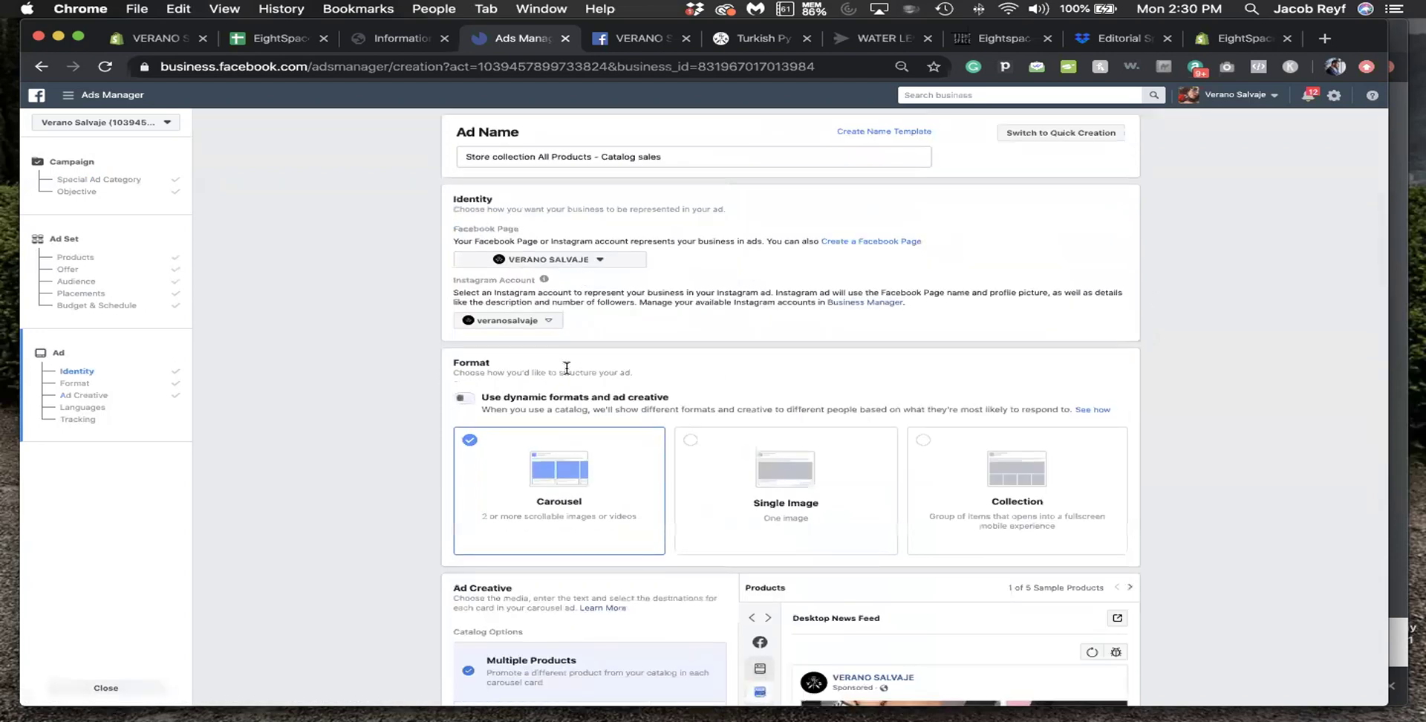
pyautogui.scroll(-10, 567, 368)
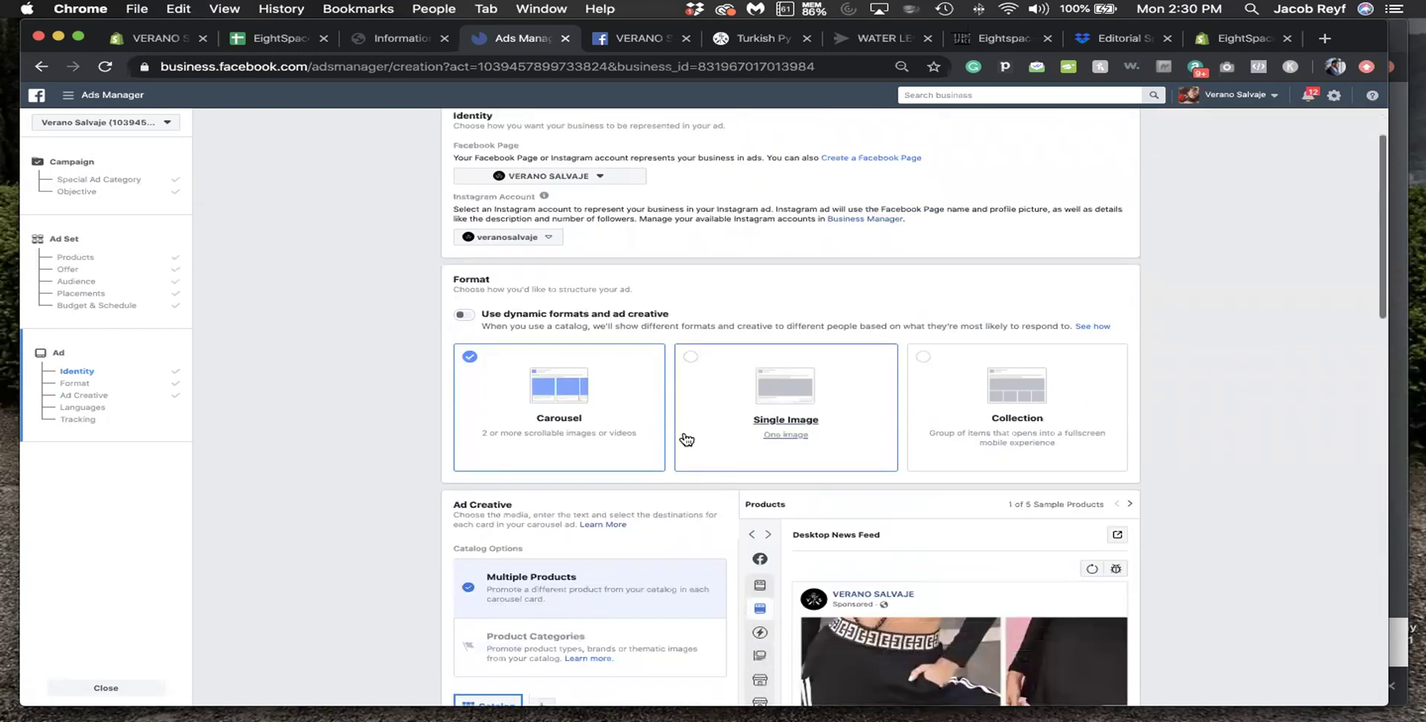
pyautogui.scroll(-3, 647, 421)
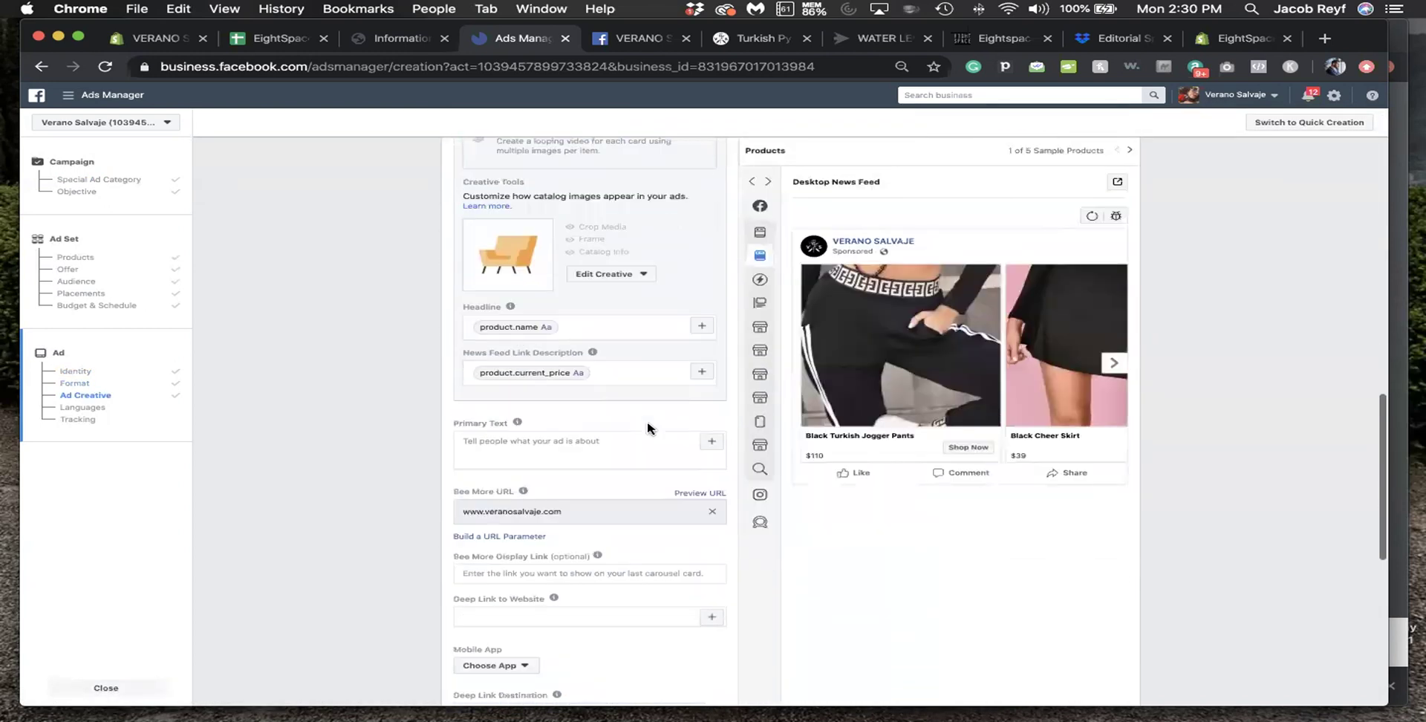
pyautogui.click(576, 448)
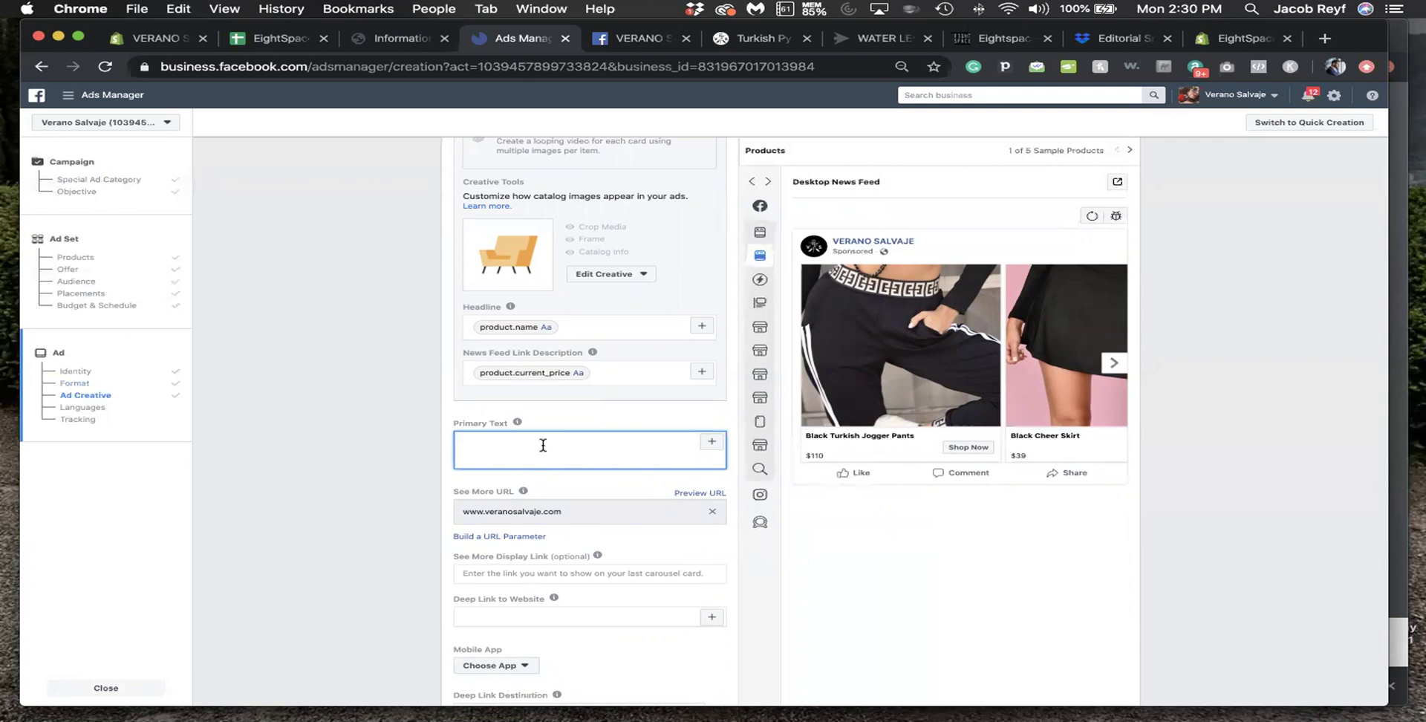
# - Start the primary text with 'Hey you viewed our' followed by the product.name catalog token
pyautogui.write('Hey You')
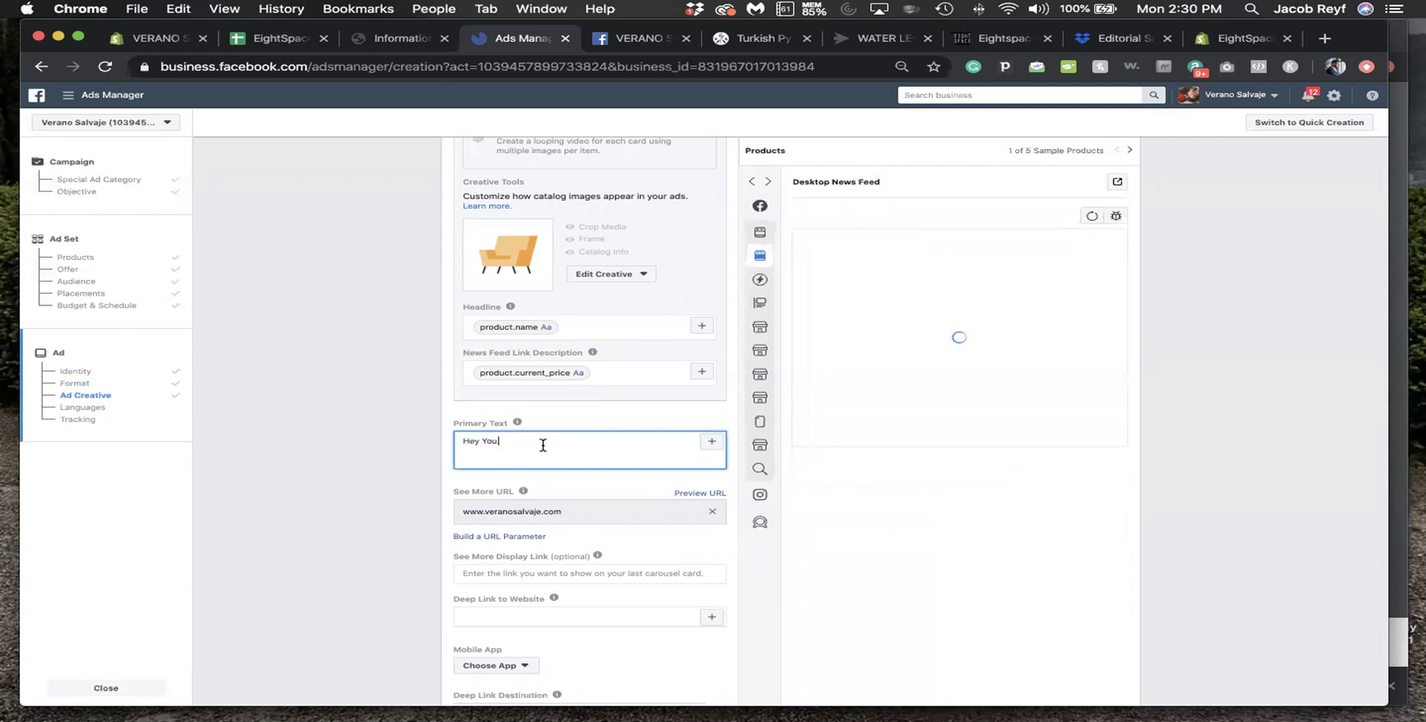
pyautogui.press('BackSpace')
pyautogui.press('BackSpace')
pyautogui.write('y')
pyautogui.press('BackSpace')
pyautogui.press('BackSpace')
pyautogui.press('BackSpace')
pyautogui.write('you viewed our')
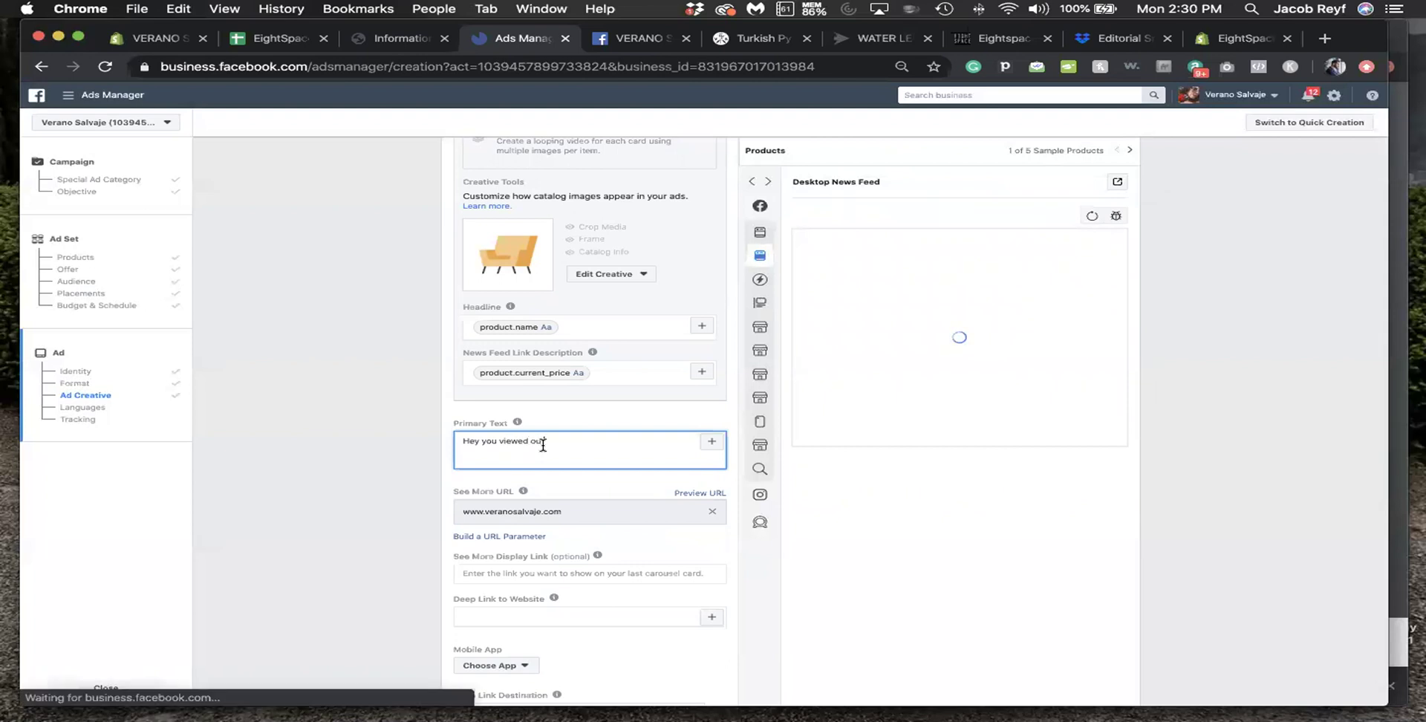
pyautogui.click(711, 441)
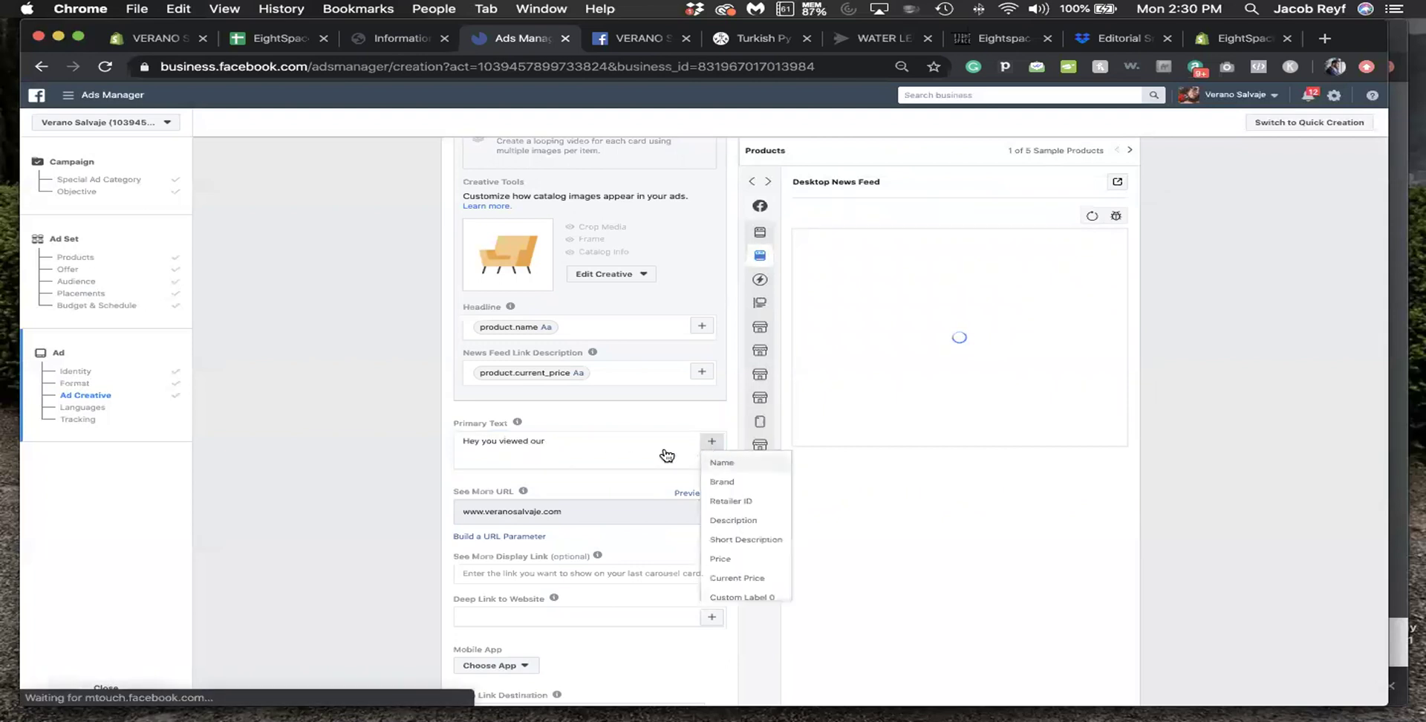
pyautogui.click(742, 464)
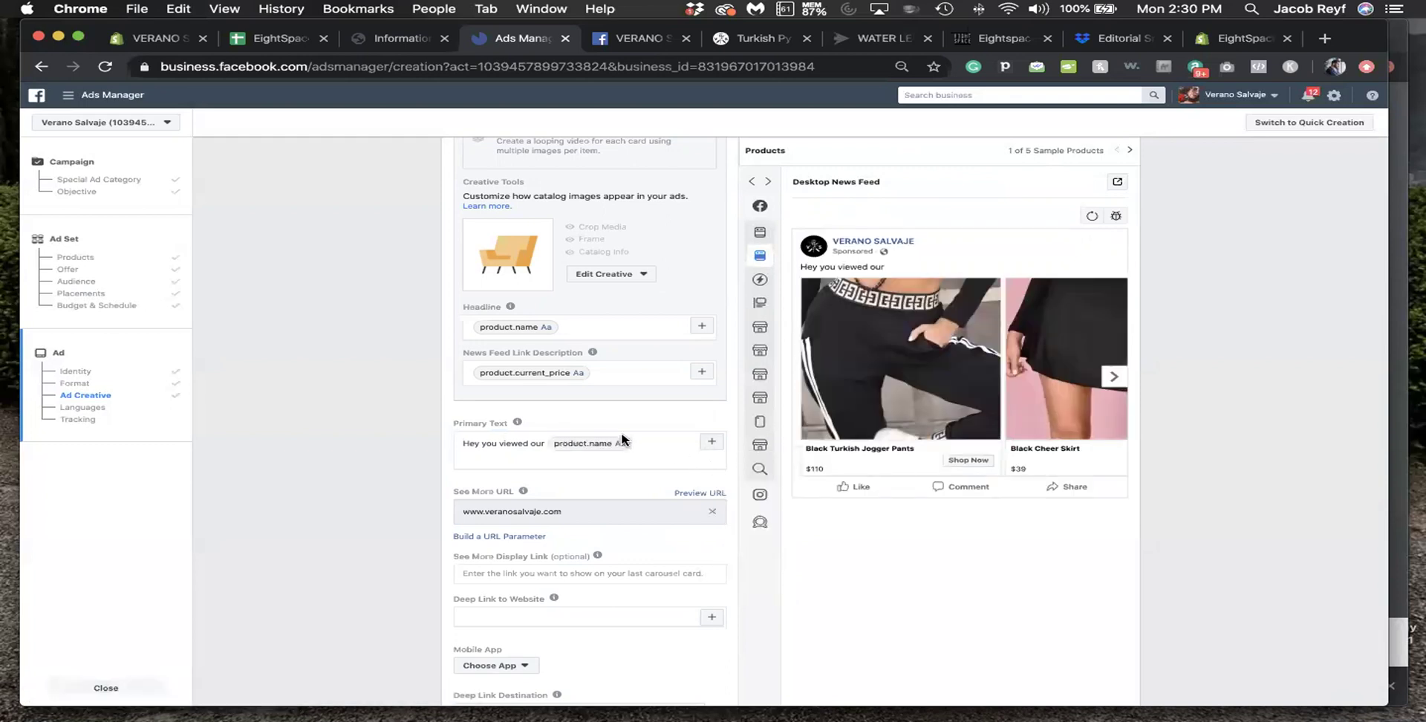
pyautogui.click(644, 444)
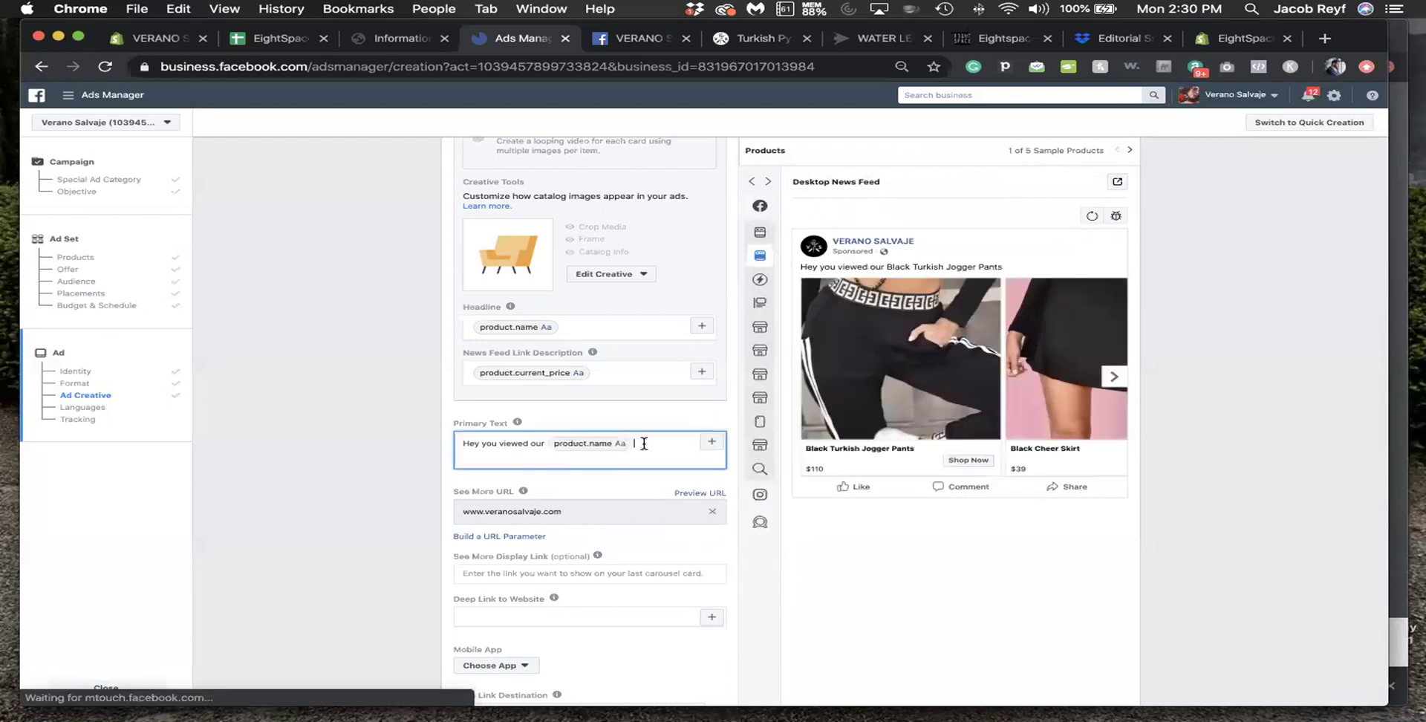
# - Add 'but you haven't finished checking out' and an extra 10% OFF 'use code' offer, then go to Shopify
pyautogui.write('but')
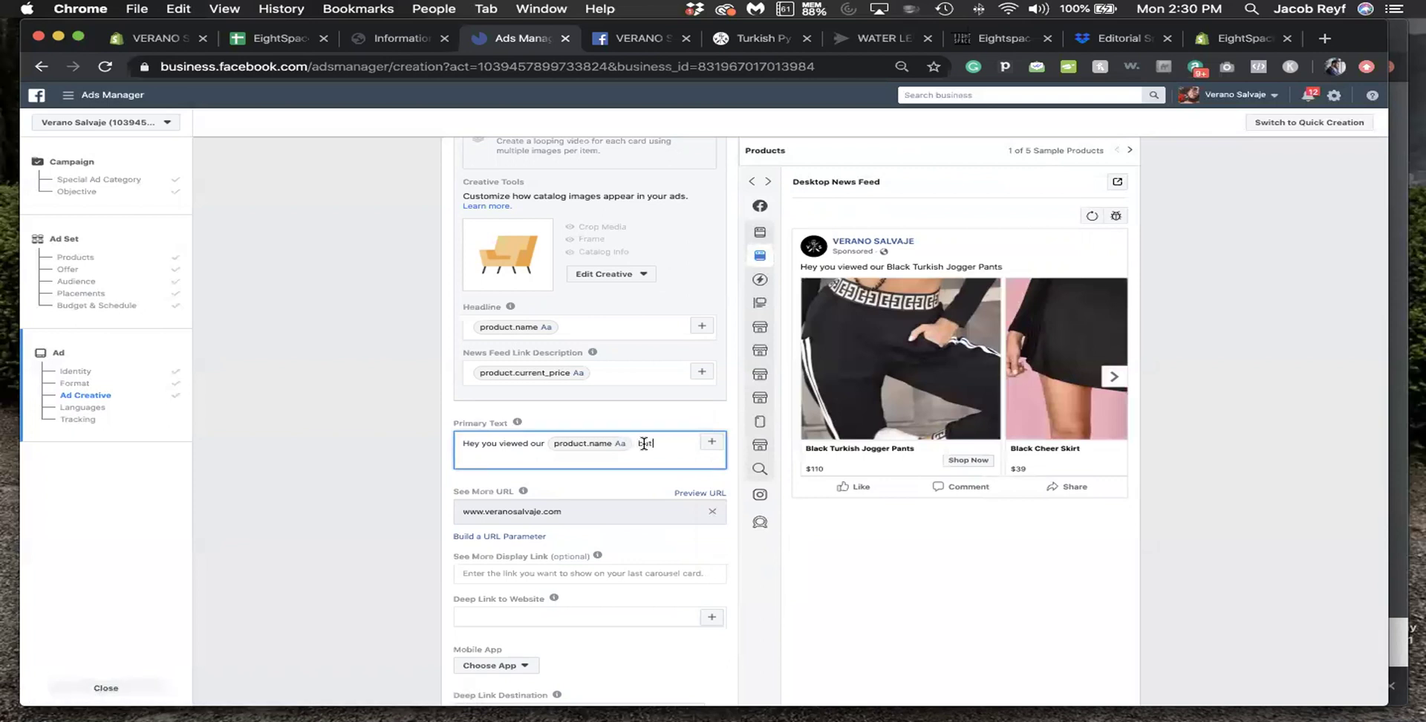
pyautogui.write(' you haven')
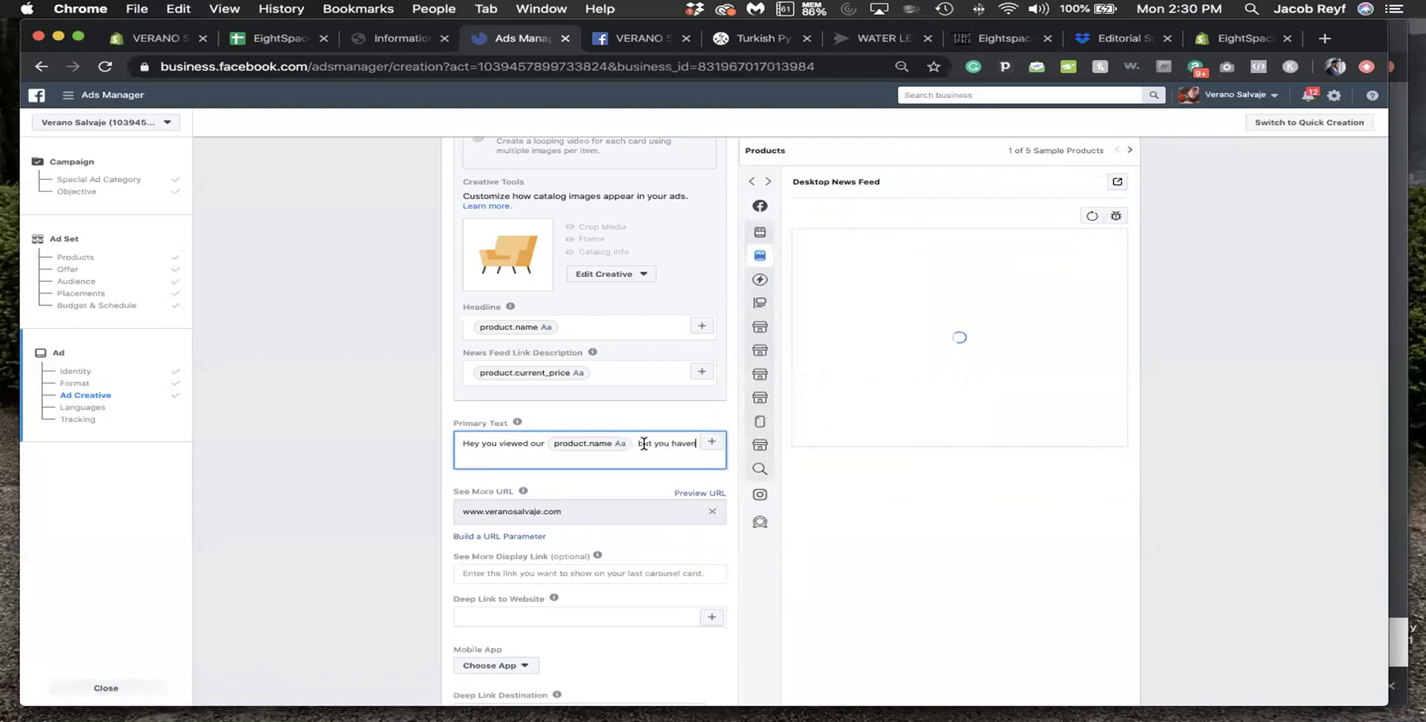
pyautogui.write("'t finished")
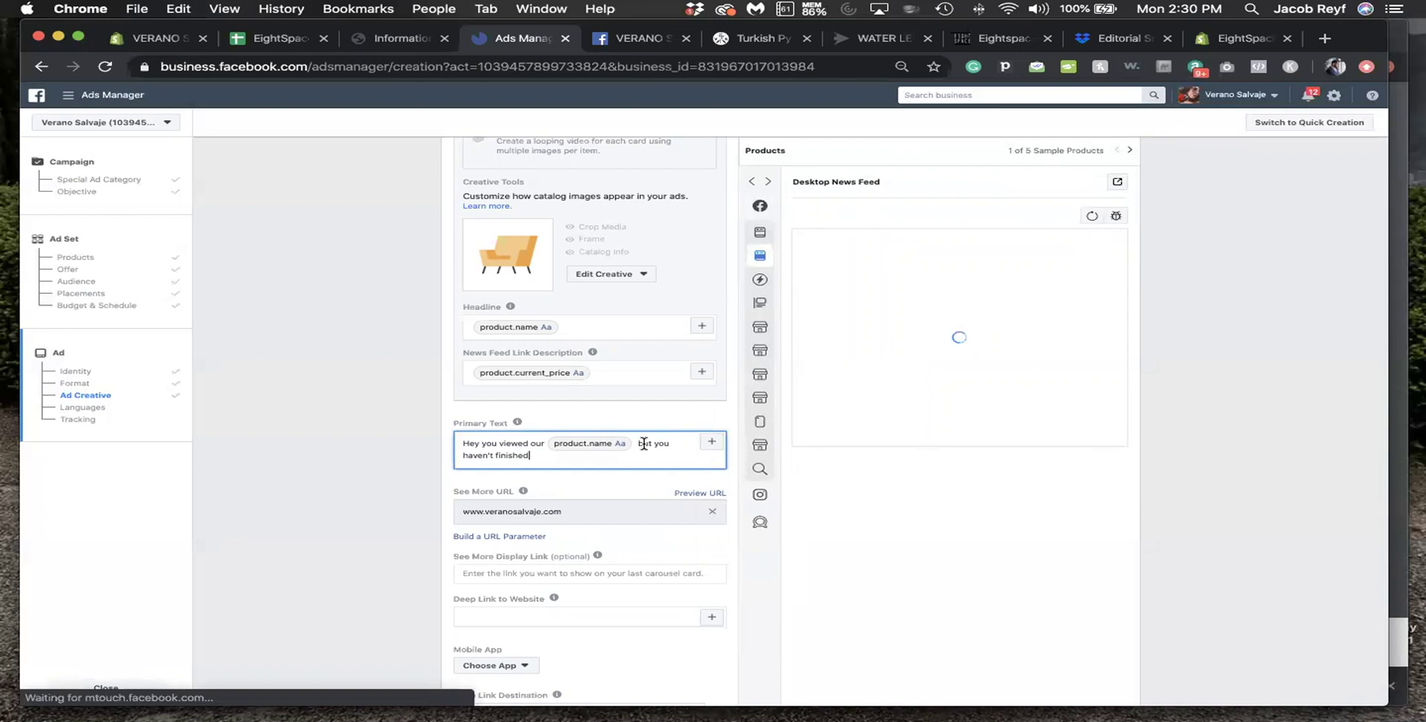
pyautogui.write(' check')
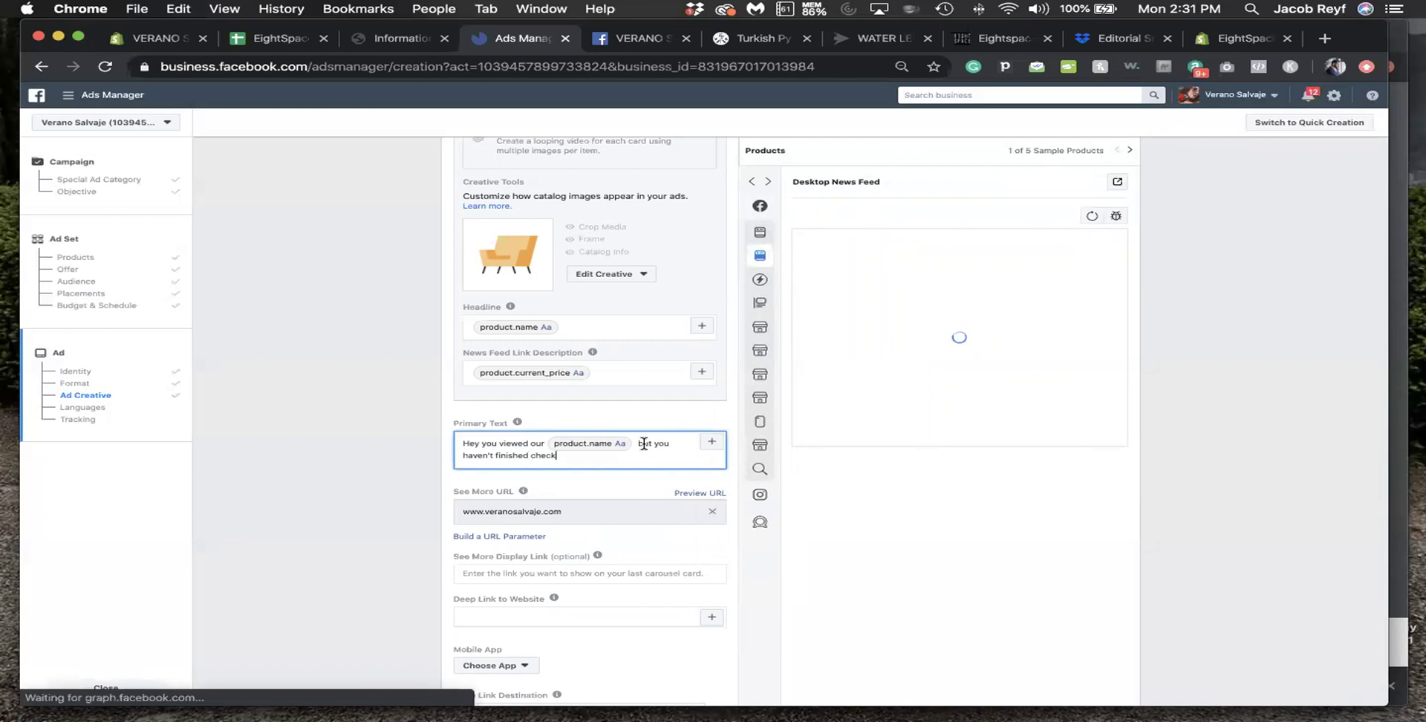
pyautogui.write('oing out.')
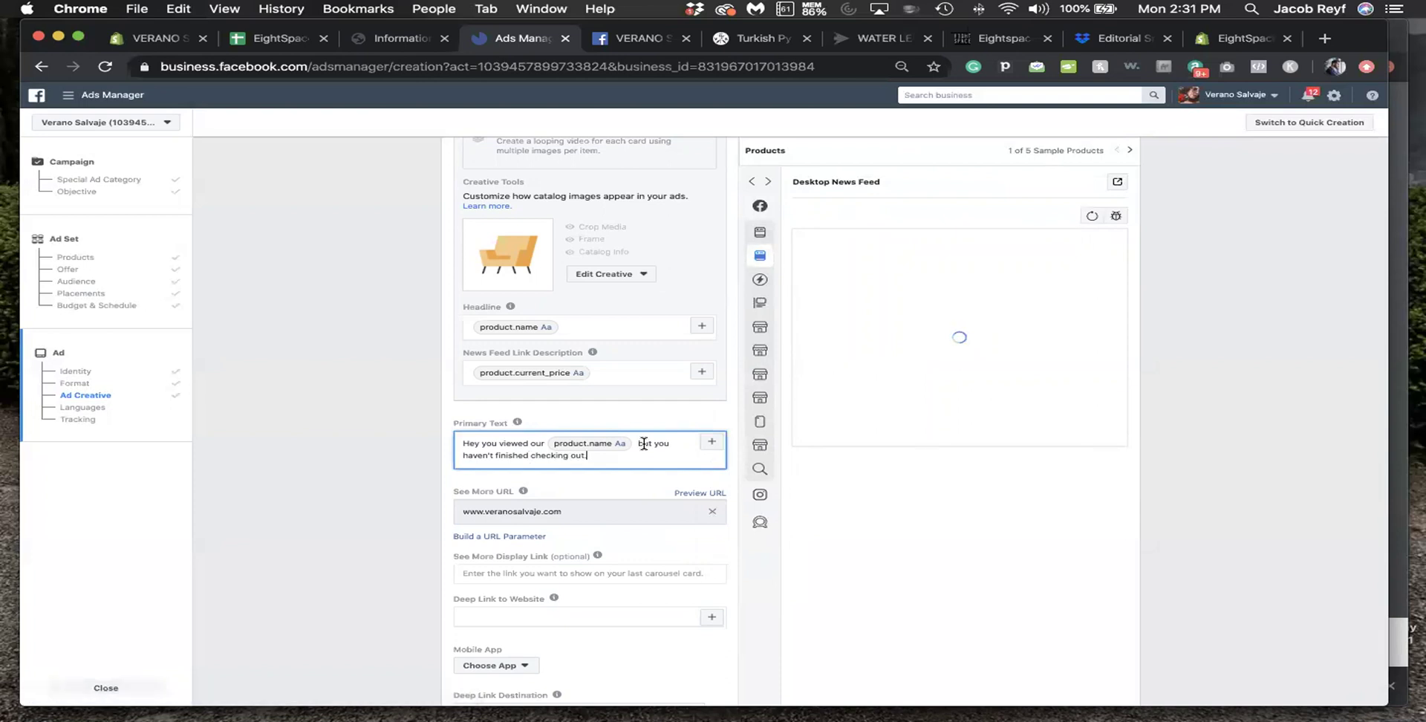
pyautogui.write(' Did somethinh')
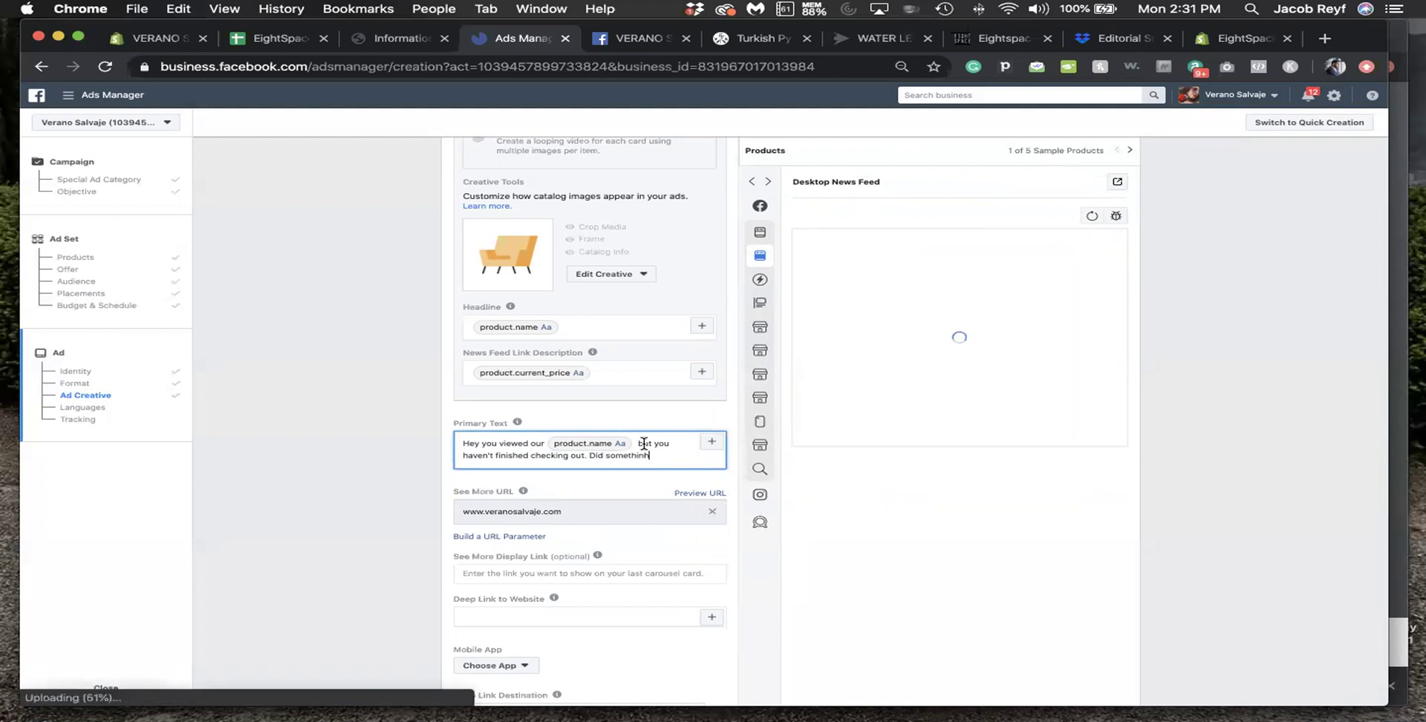
pyautogui.press('BackSpace')
pyautogui.write('g go w')
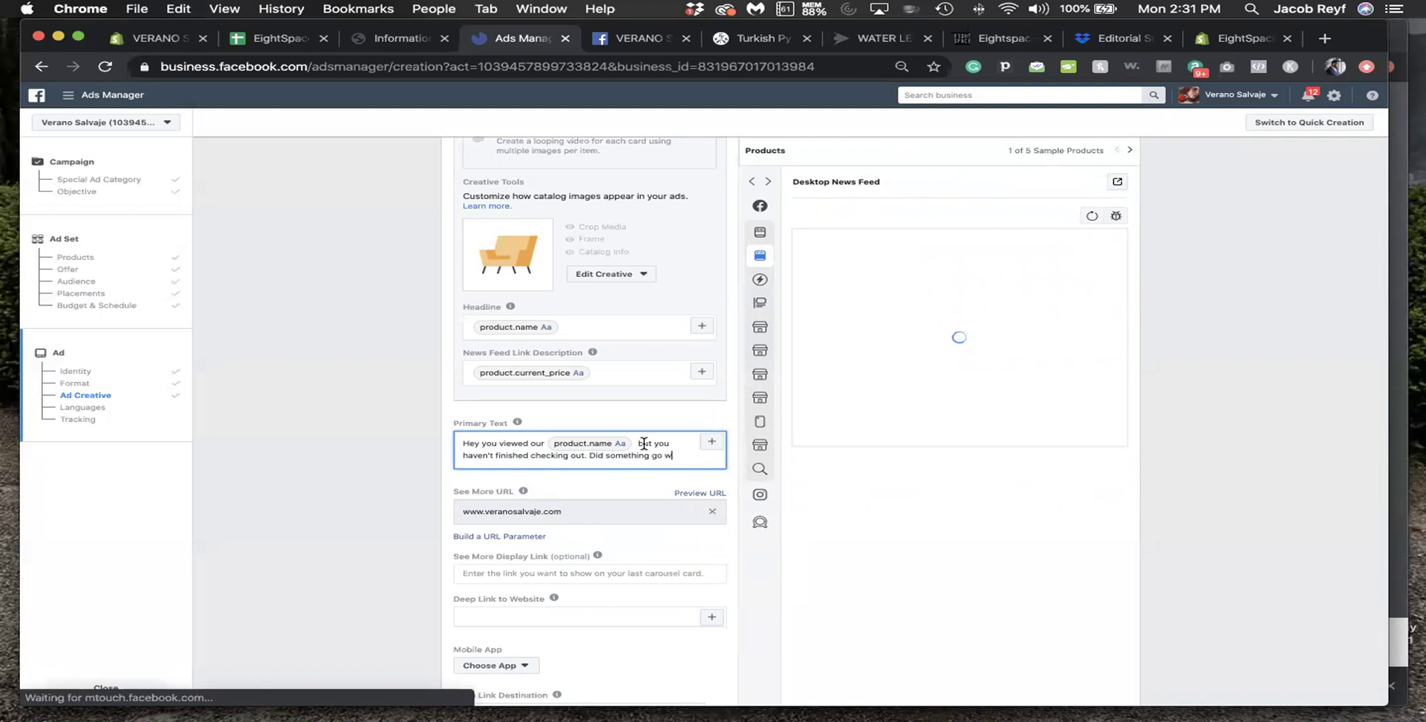
pyautogui.write('ro')
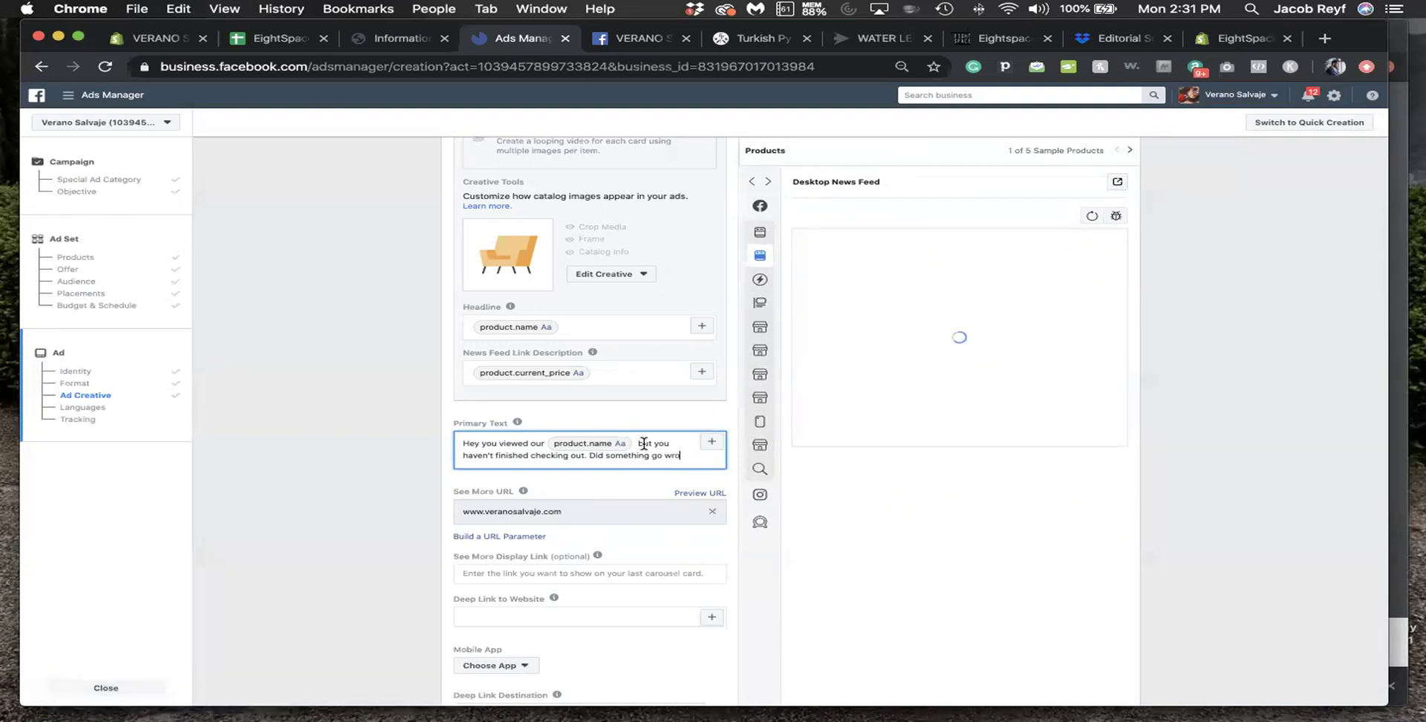
pyautogui.press('BackSpace')
pyautogui.write('ng')
pyautogui.press('BackSpace')
pyautogui.press('BackSpace')
pyautogui.press('BackSpace')
pyautogui.press('BackSpace')
pyautogui.press('BackSpace')
pyautogui.press('BackSpace')
pyautogui.press('BackSpace')
pyautogui.press('BackSpace')
pyautogui.press('BackSpace')
pyautogui.press('BackSpace')
pyautogui.press('BackSpace')
pyautogui.press('BackSpace')
pyautogui.press('BackSpace')
pyautogui.press('BackSpace')
pyautogui.press('BackSpace')
pyautogui.press('BackSpace')
pyautogui.press('BackSpace')
pyautogui.press('BackSpace')
pyautogui.press('BackSpace')
pyautogui.press('BackSpace')
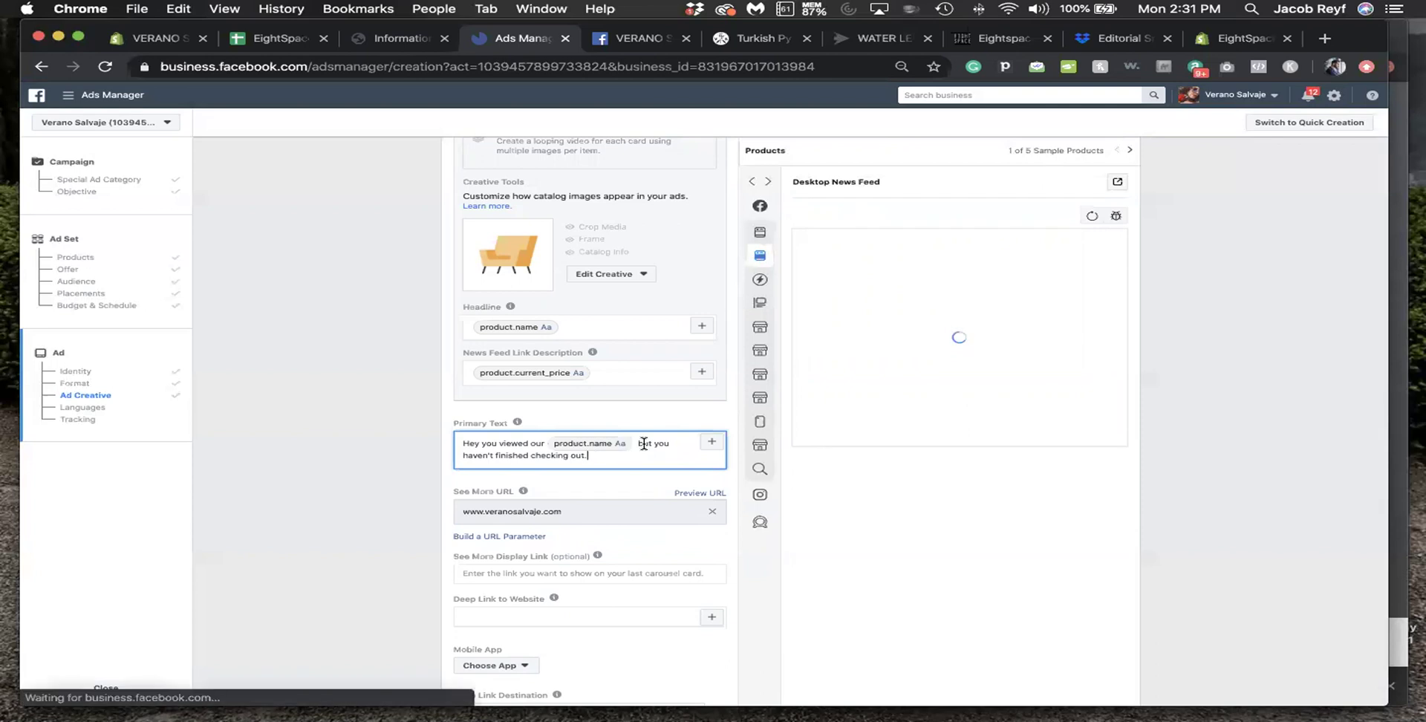
pyautogui.write('Let')
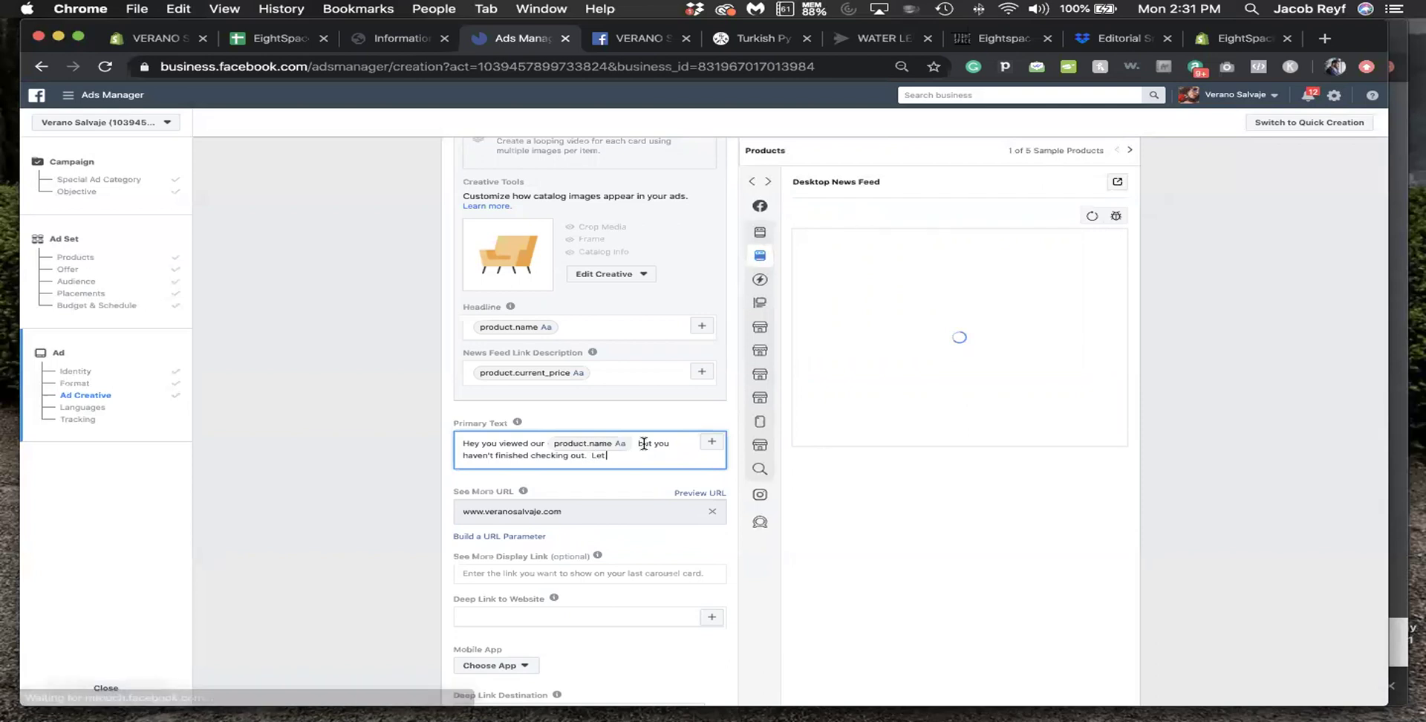
pyautogui.write(' us help you with')
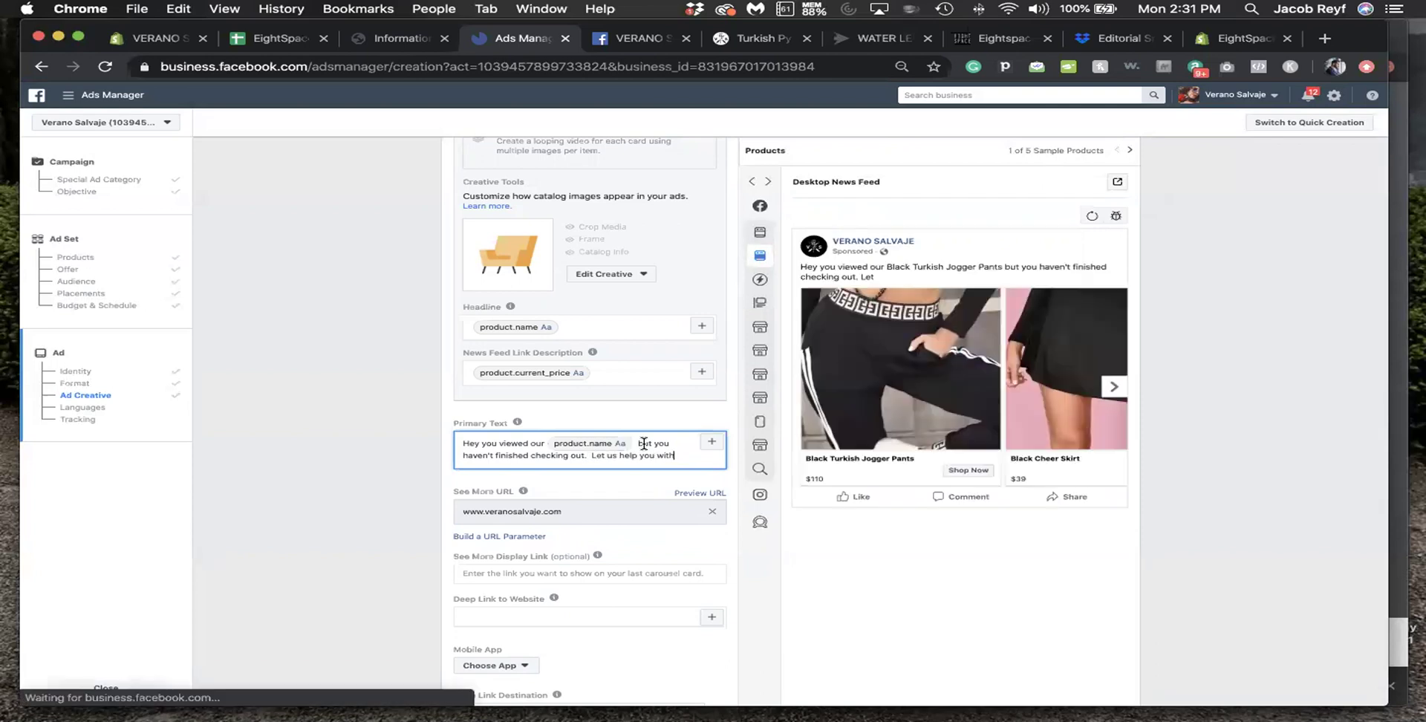
pyautogui.write(' an extra')
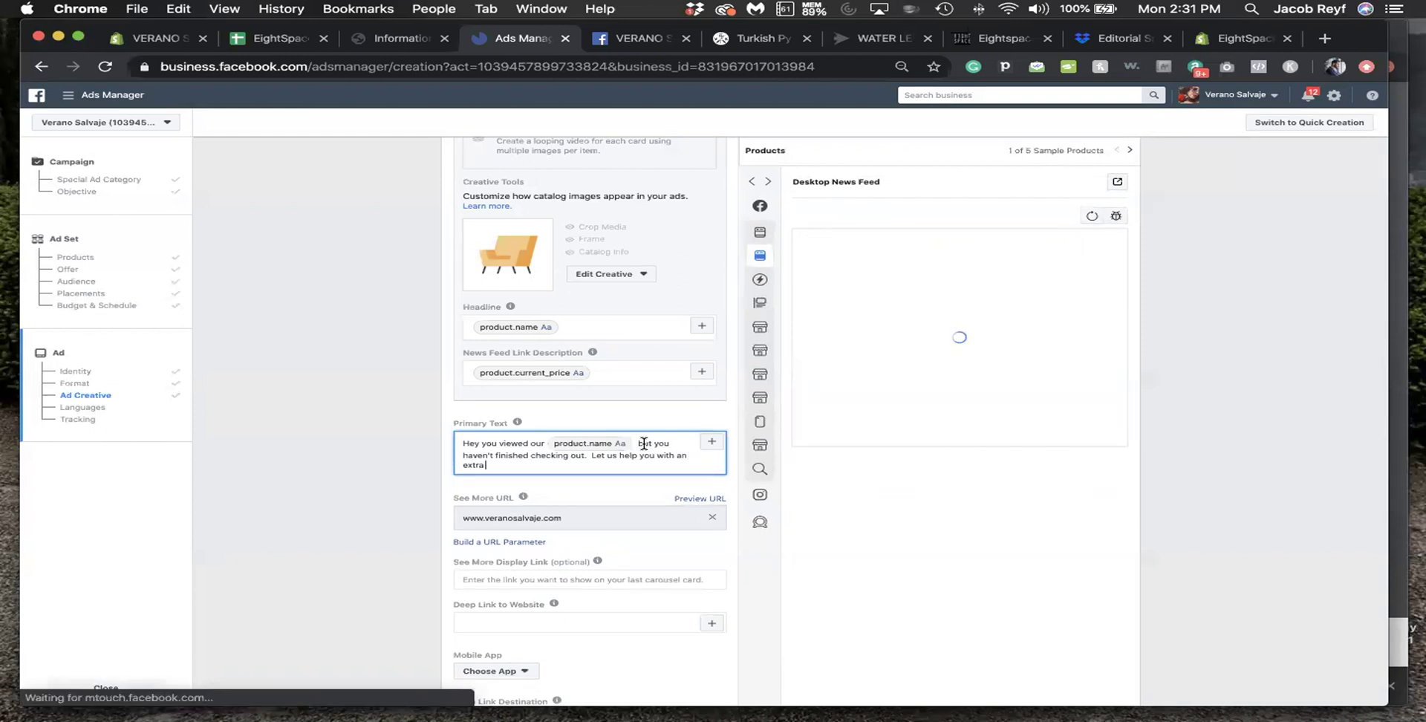
pyautogui.write(' 10% d')
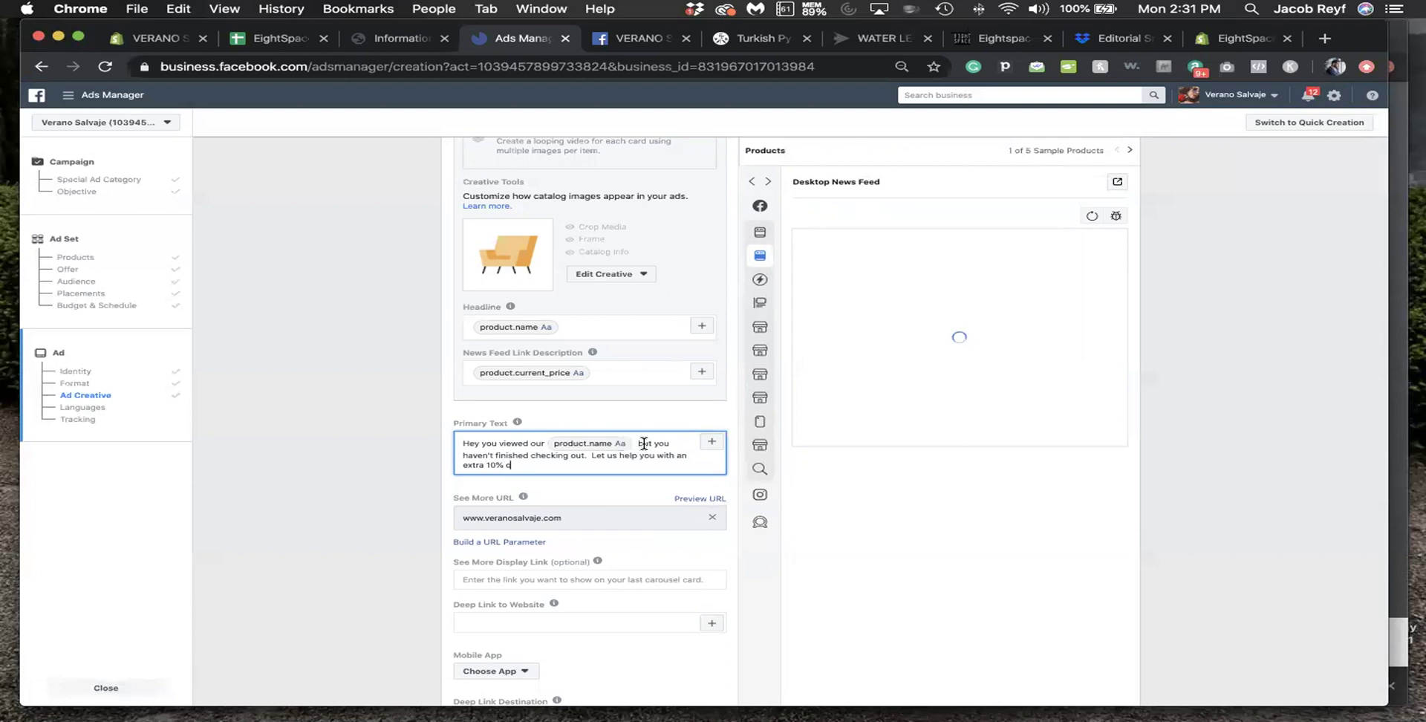
pyautogui.press('BackSpace')
pyautogui.press('BackSpace')
pyautogui.write('OFF use cod')
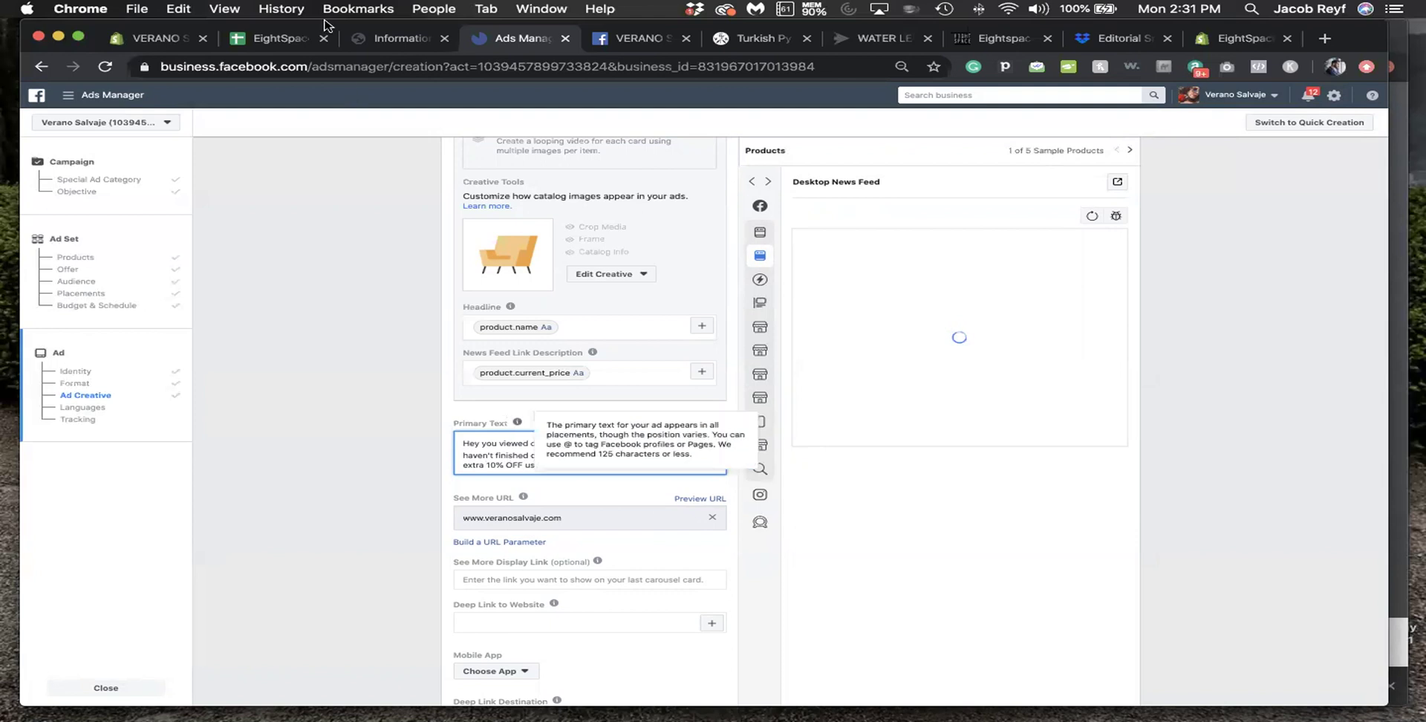
pyautogui.press('super+1')
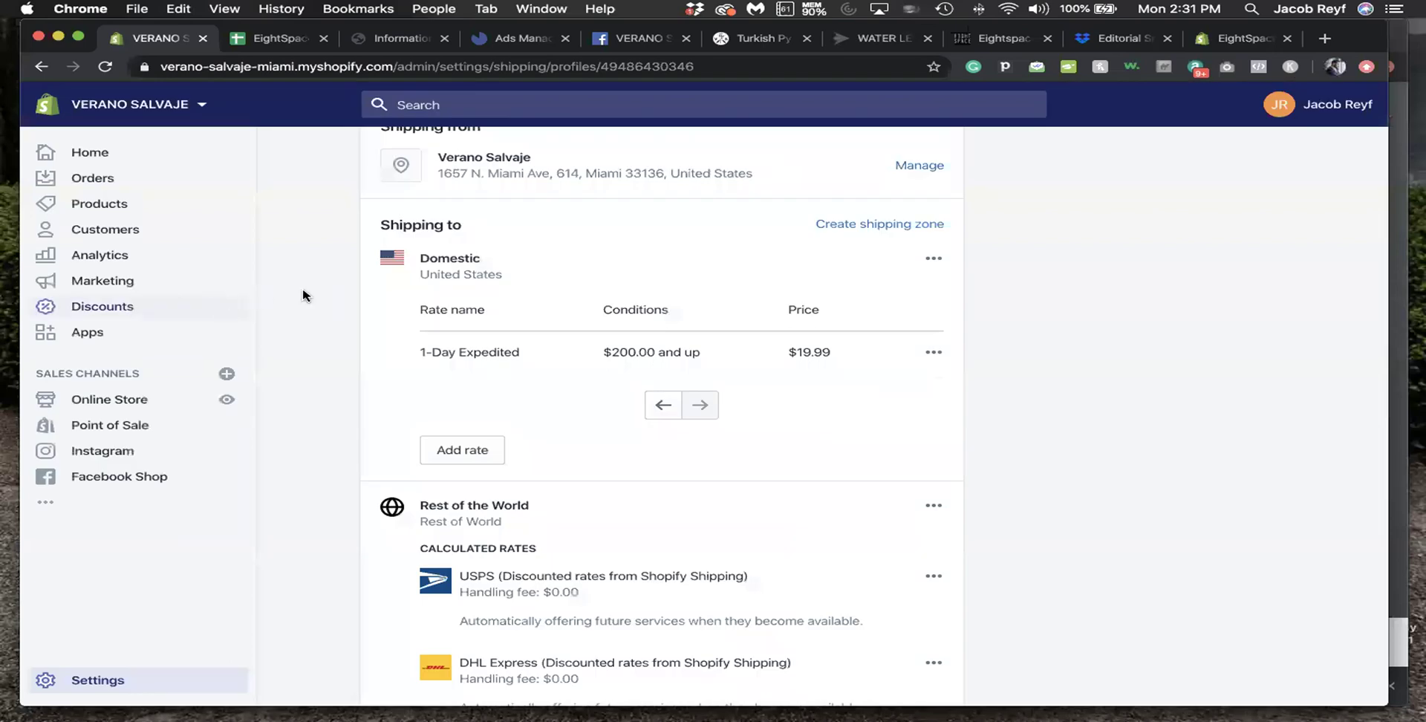
# - Return from Shopify's shipping settings to the Ads Manager ad creation tab
pyautogui.click(512, 40)
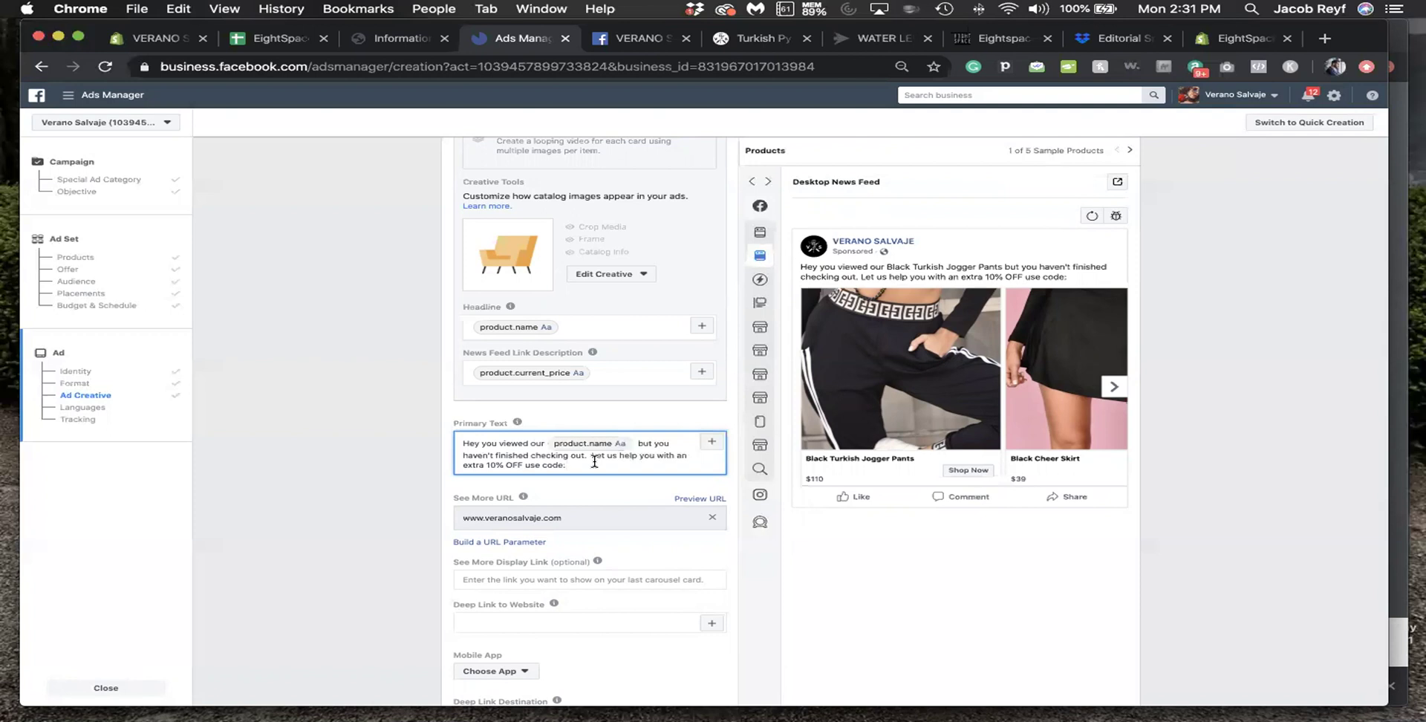
pyautogui.scroll(5, 594, 461)
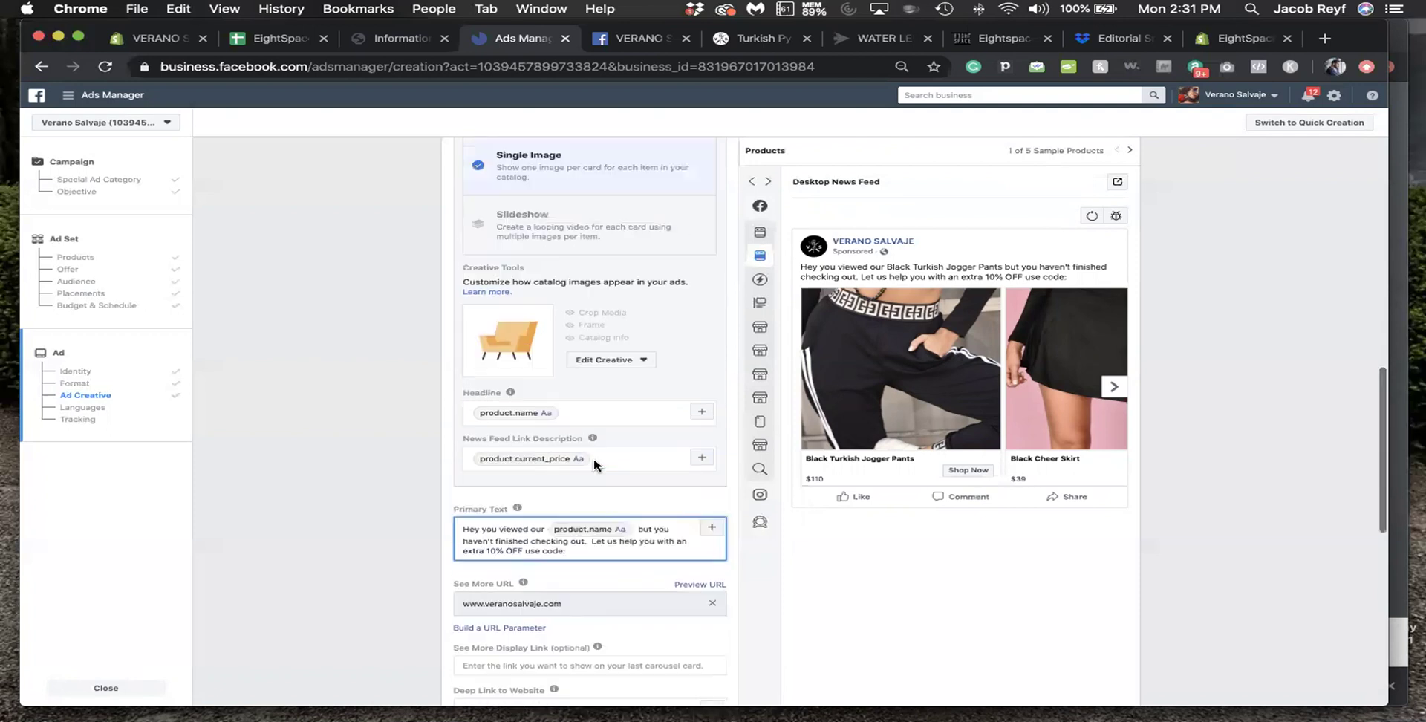
pyautogui.scroll(1, 594, 463)
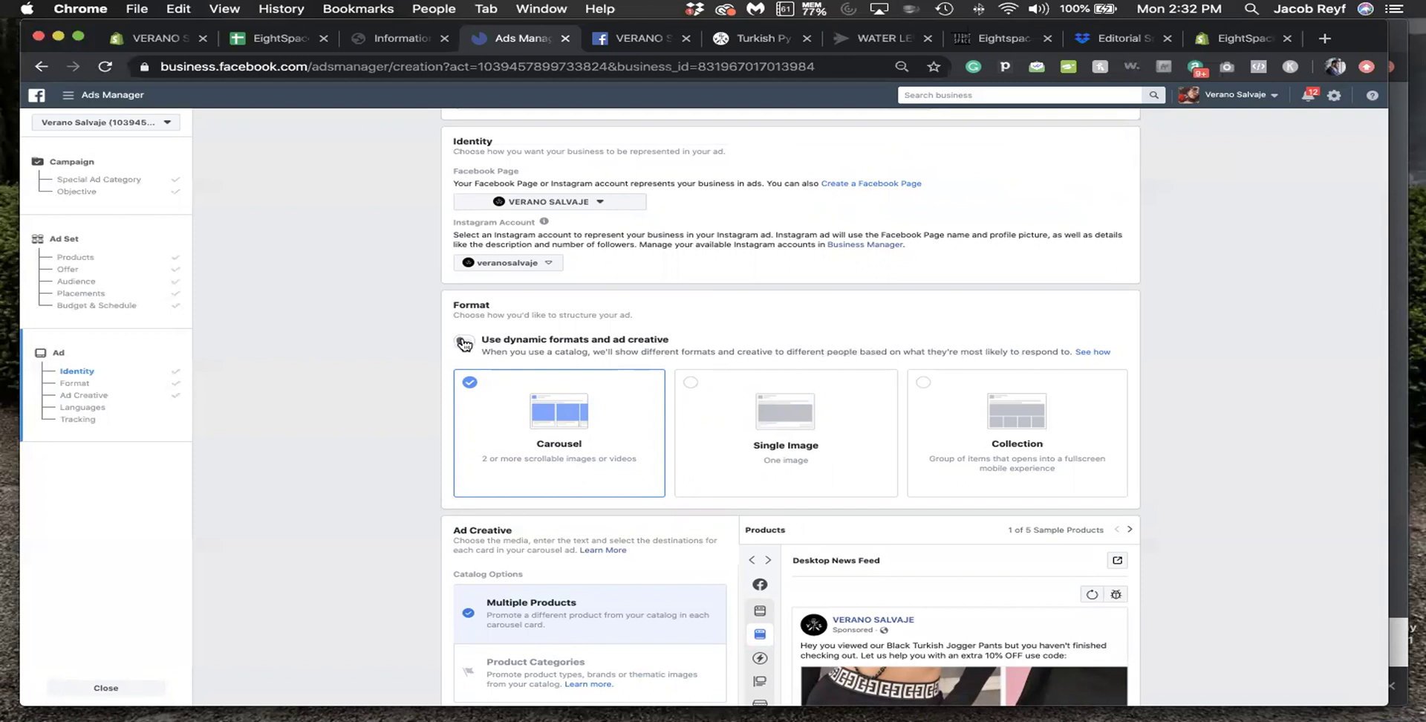
pyautogui.moveTo(481, 338); pyautogui.dragTo(730, 353)
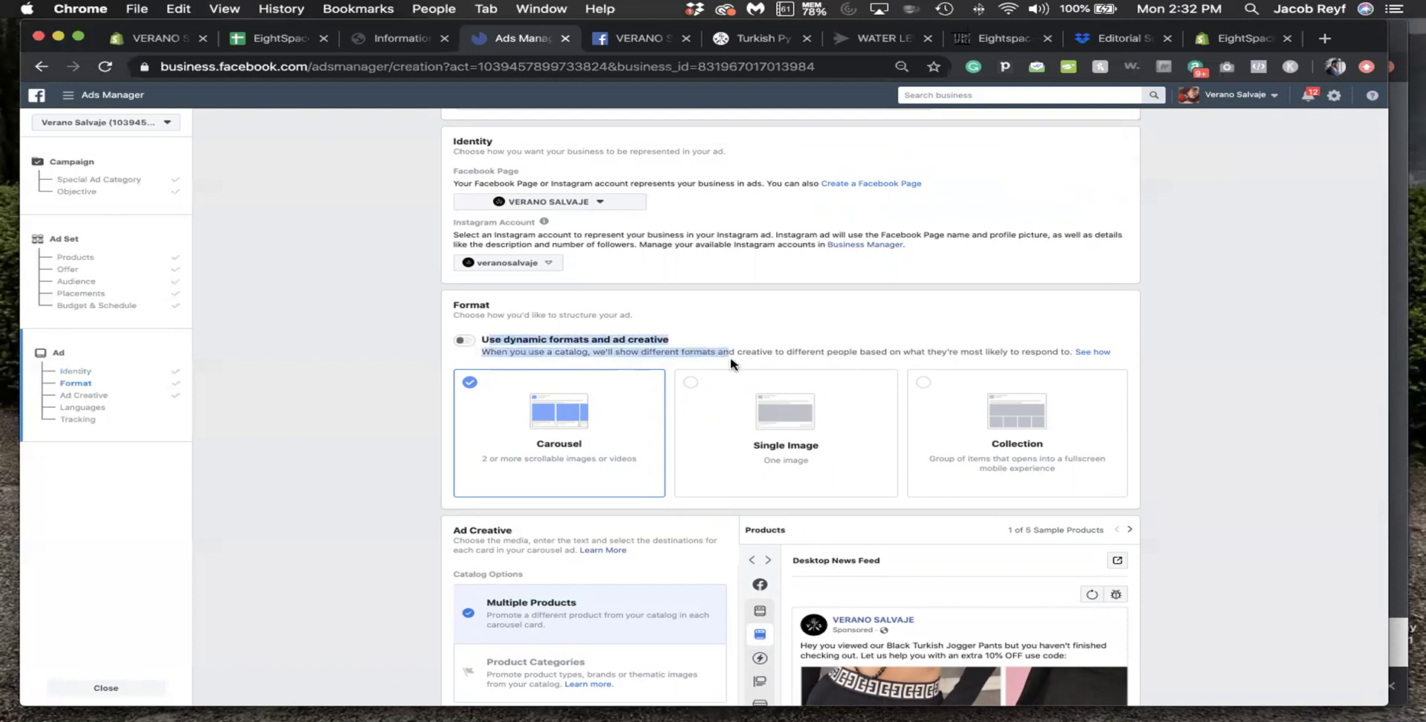
pyautogui.click(520, 338)
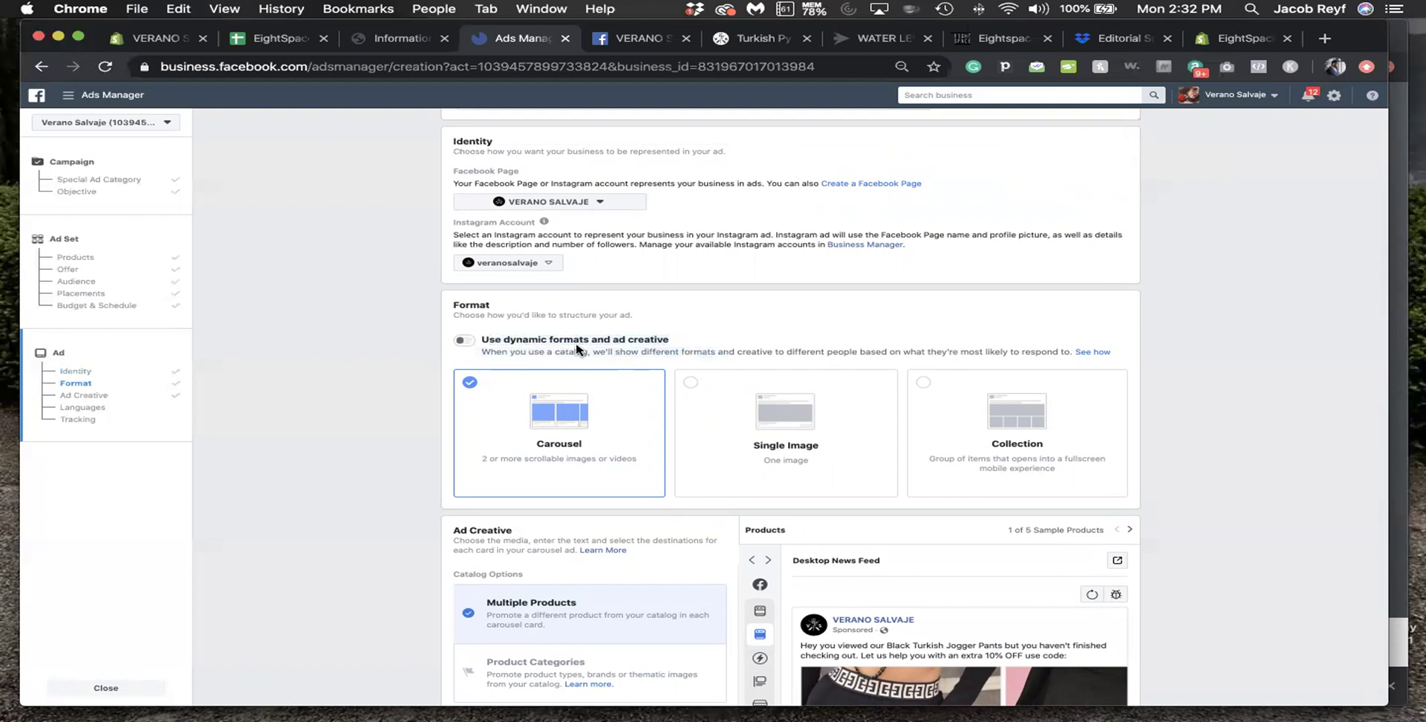
pyautogui.click(465, 341)
# - Review the ad setup and briefly edit the Primary Text field
pyautogui.scroll(-8, 627, 338)
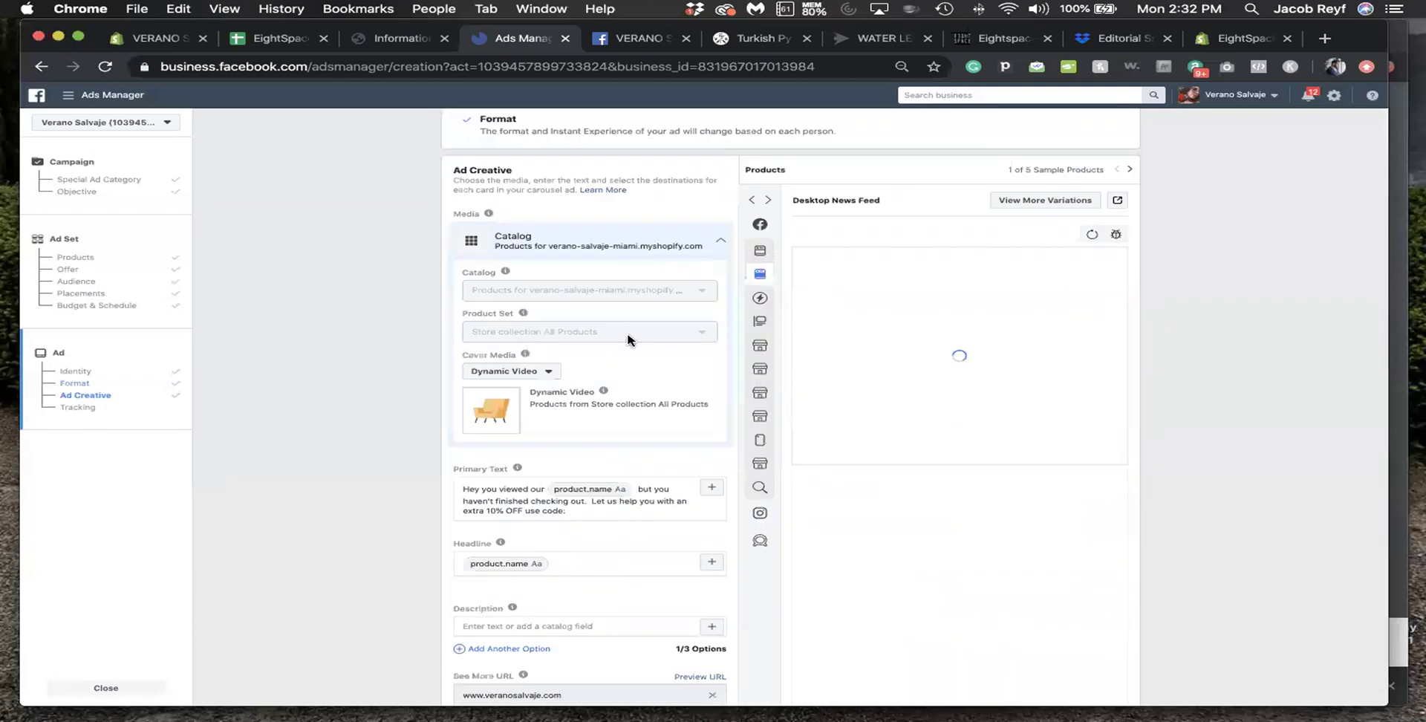
pyautogui.scroll(5, 627, 340)
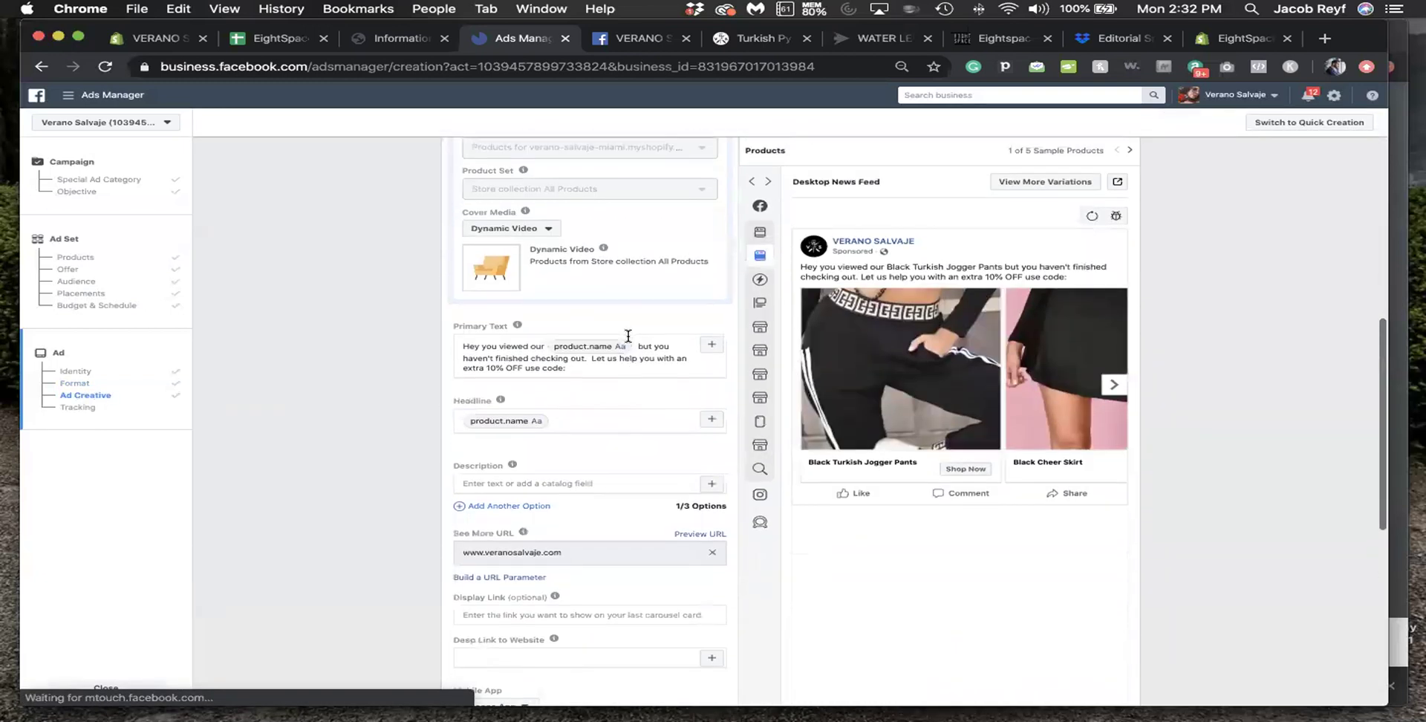
pyautogui.scroll(3, 628, 340)
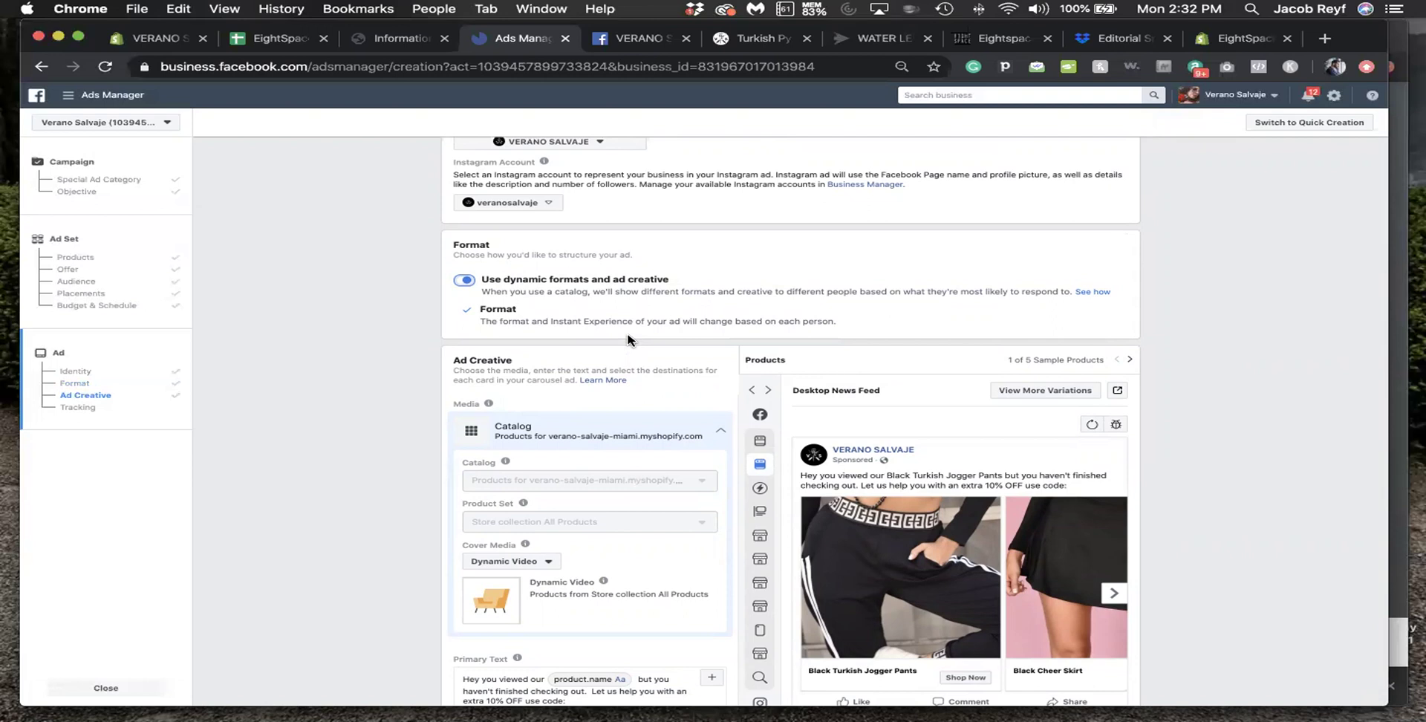
pyautogui.scroll(-5, 627, 339)
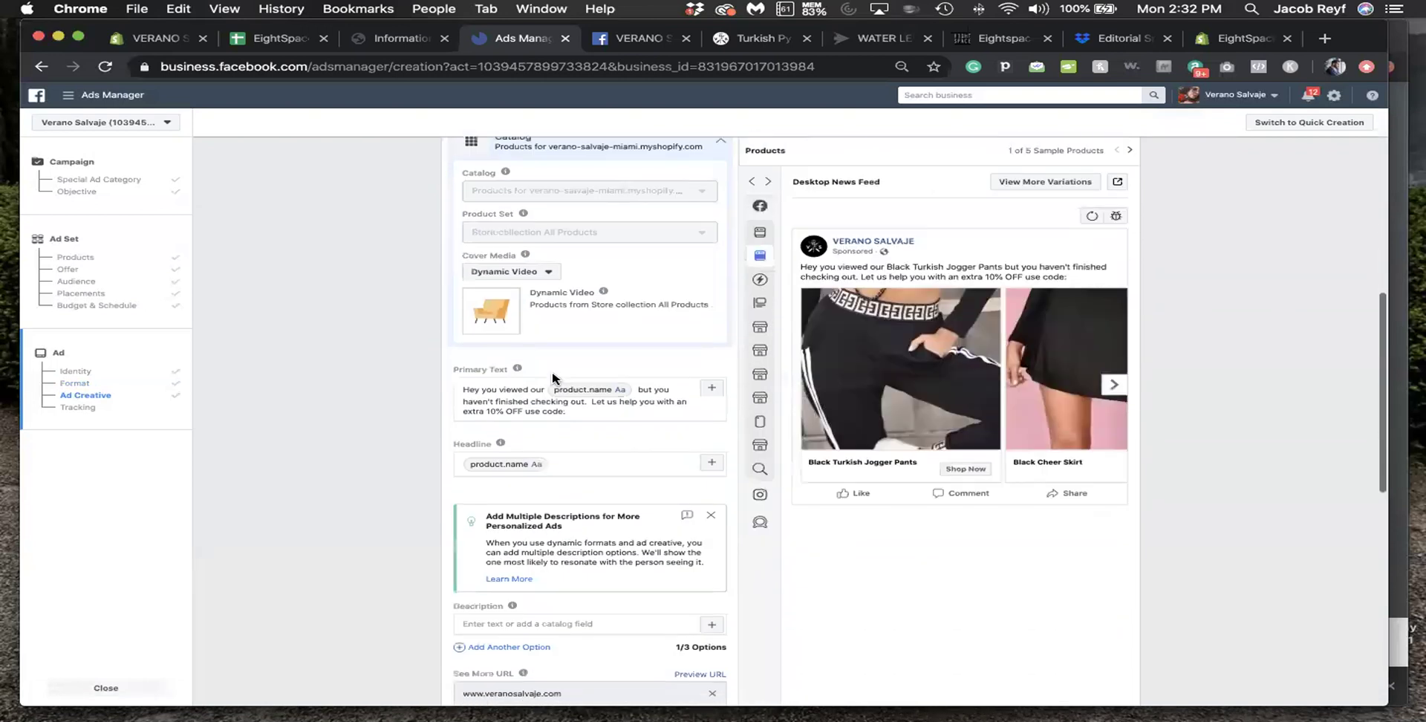
pyautogui.scroll(1, 553, 372)
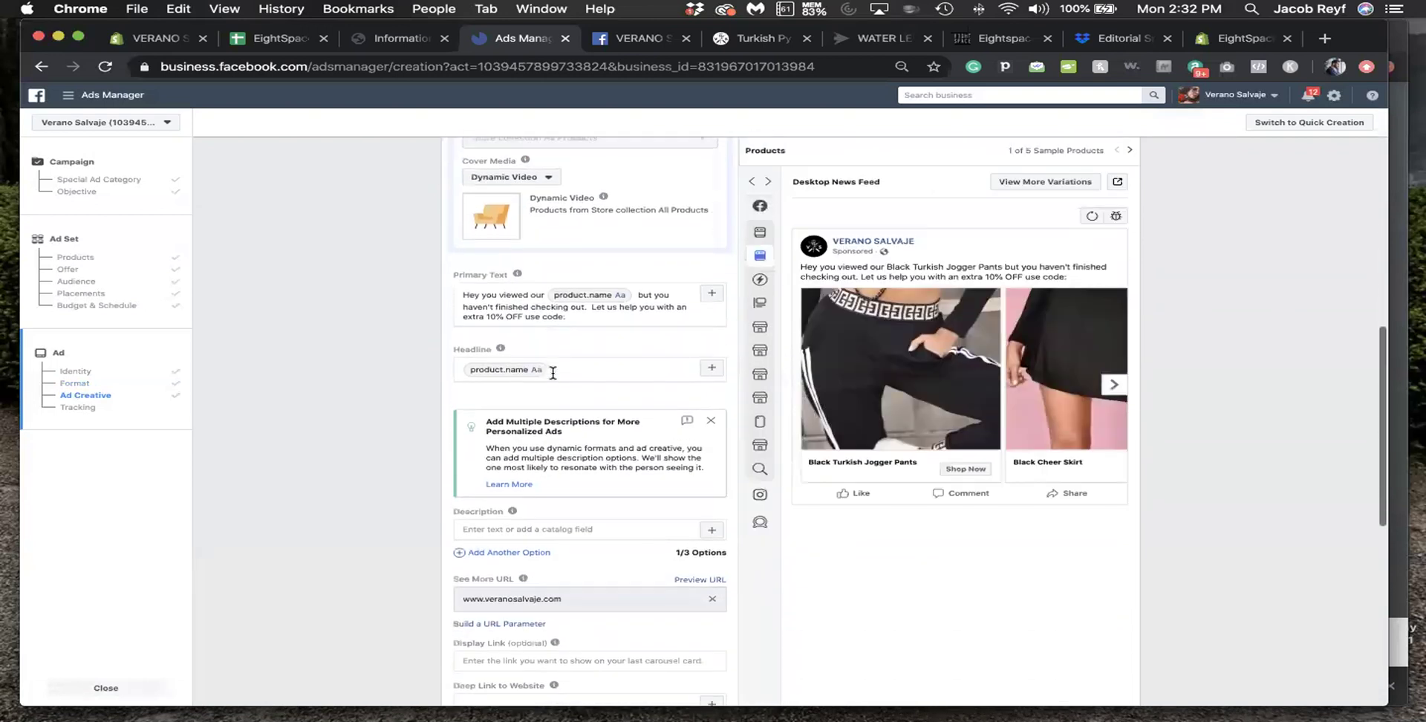
pyautogui.click(606, 320)
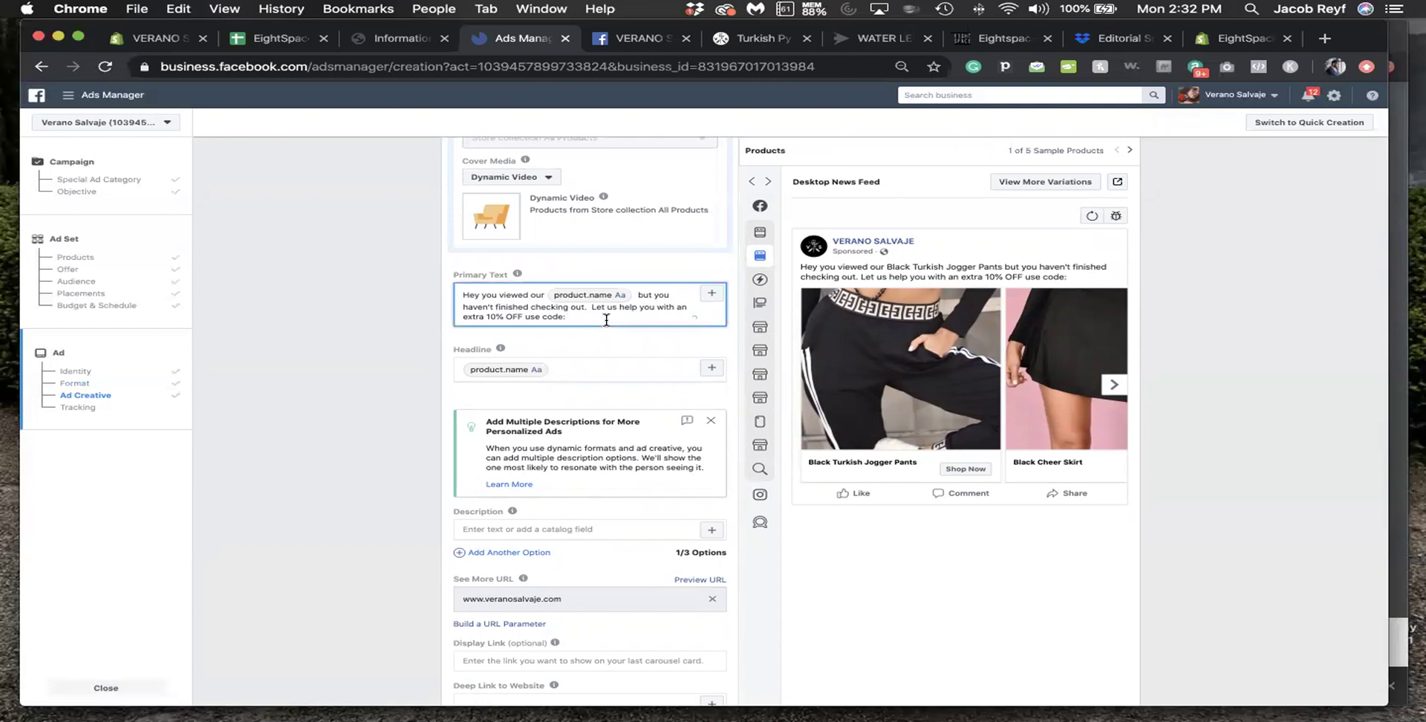
pyautogui.click(613, 354)
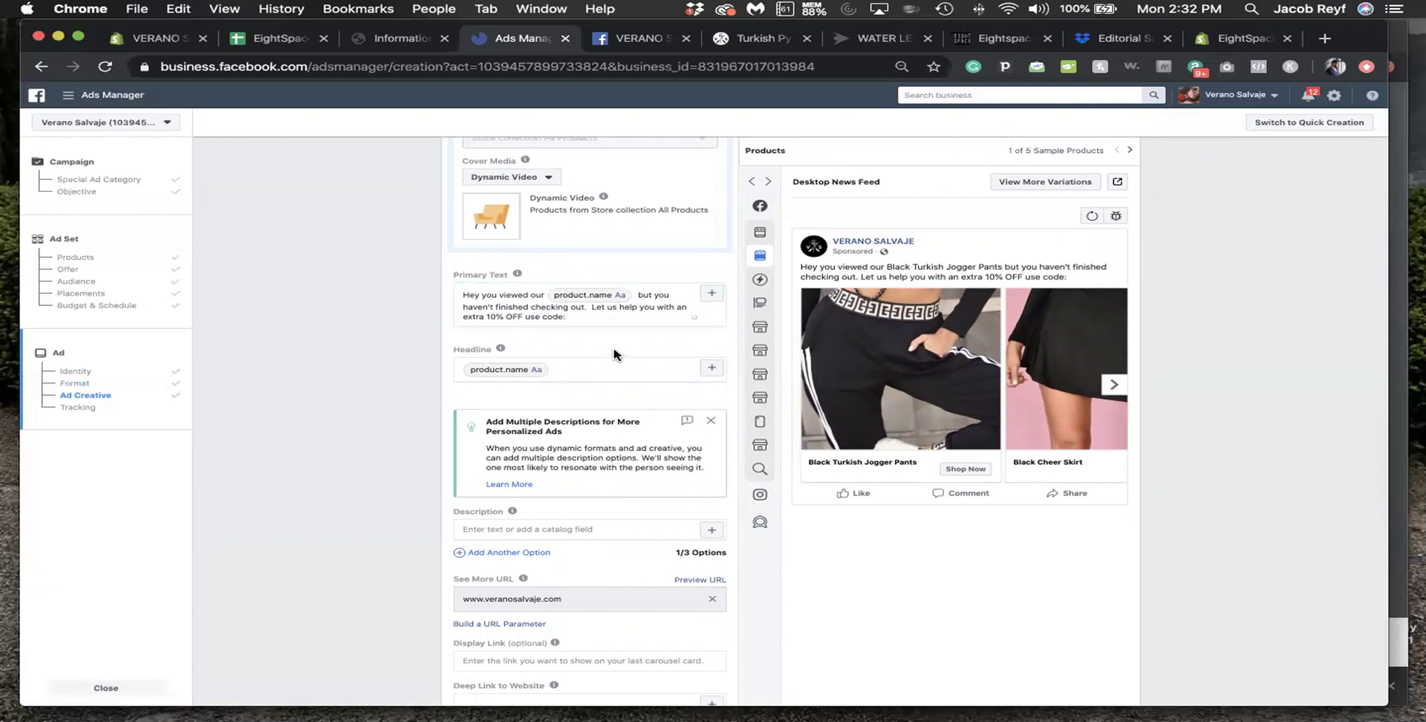
# - Open the Description's catalog field list and close it without choosing a field
pyautogui.scroll(-3, 613, 354)
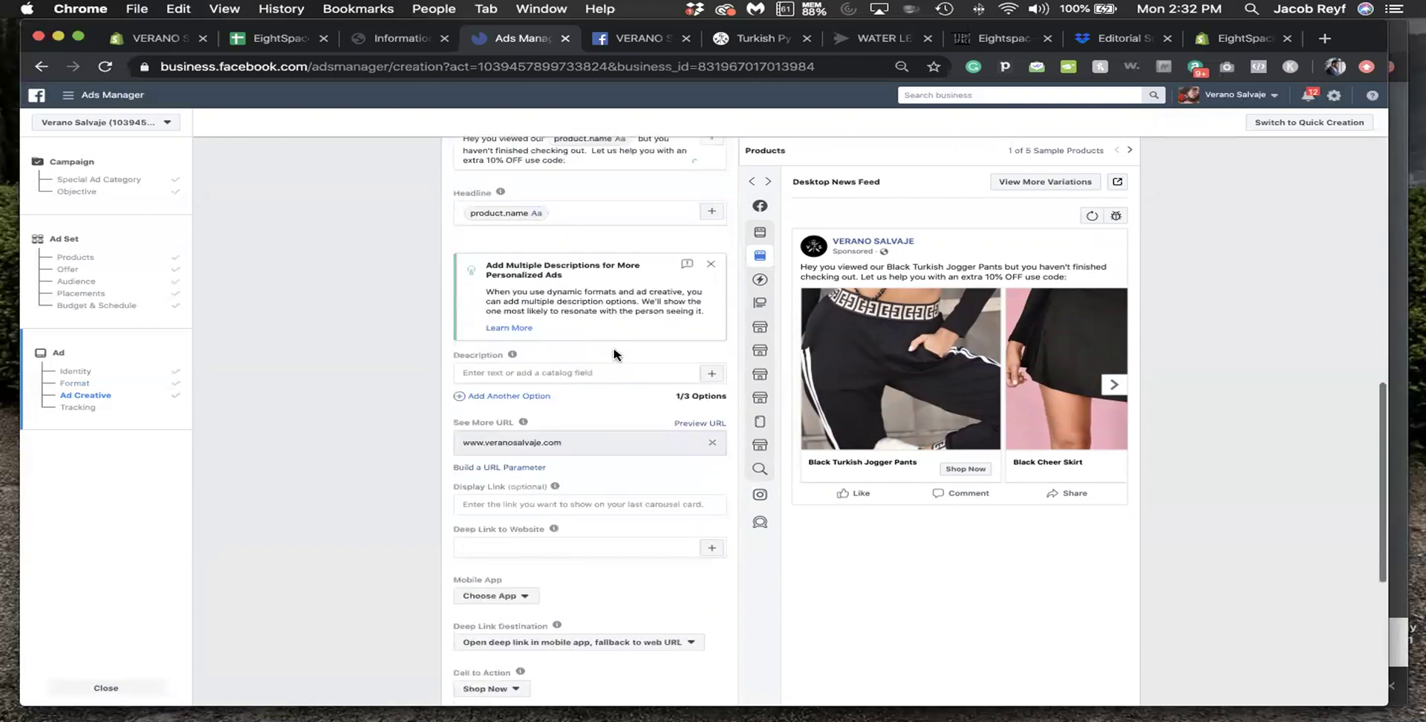
pyautogui.click(712, 376)
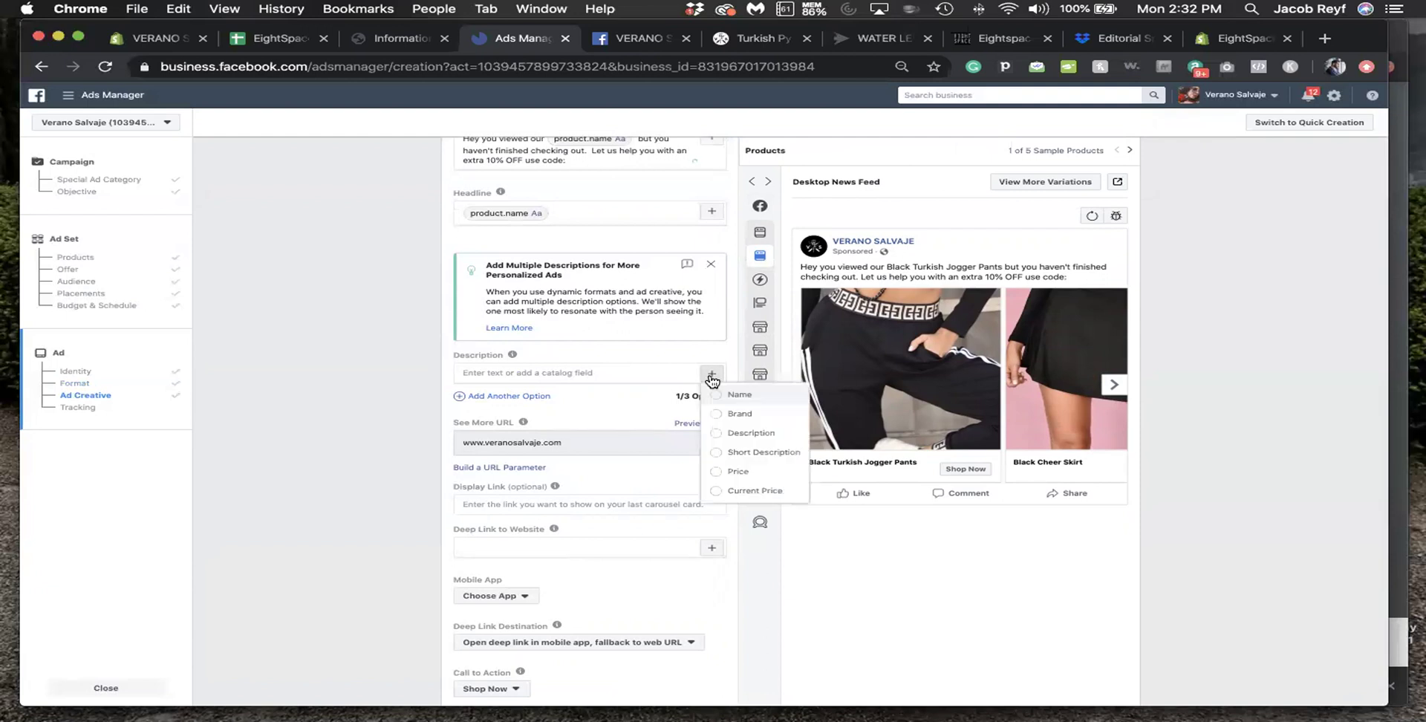
pyautogui.click(712, 376)
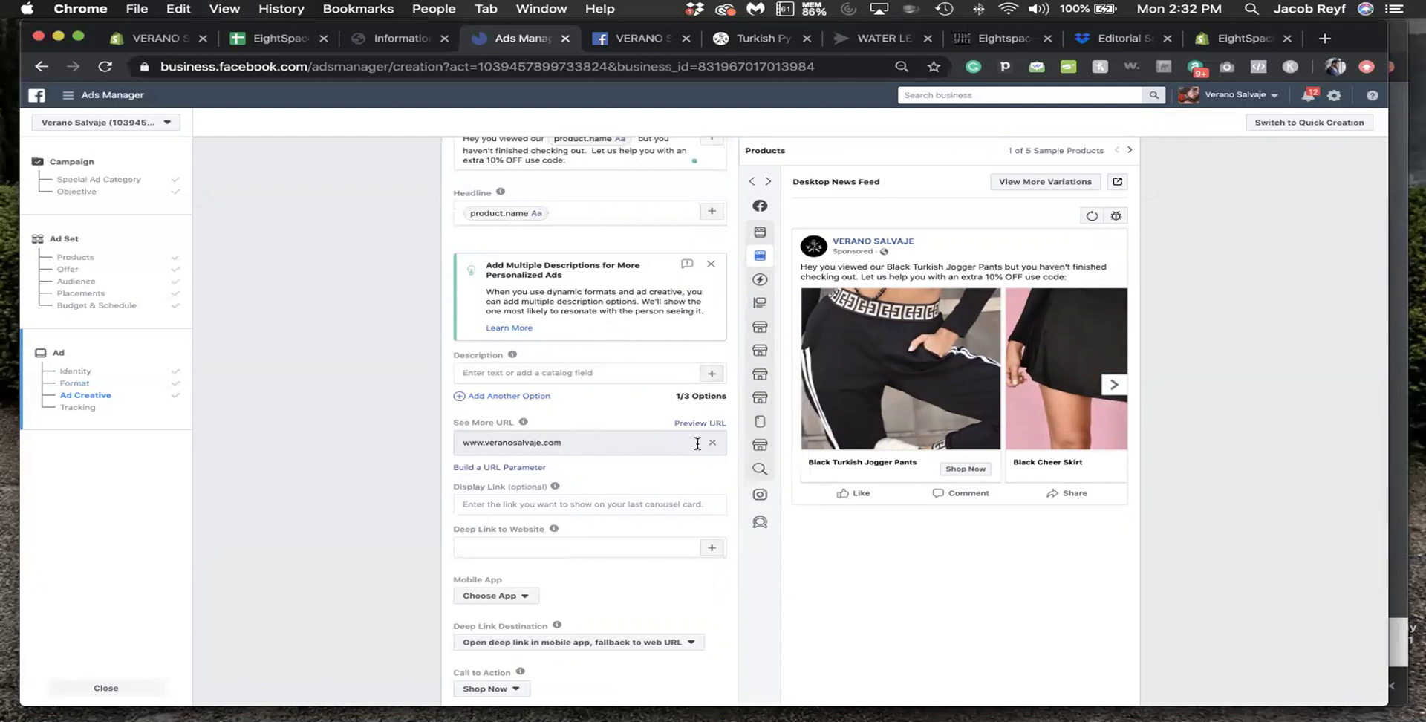